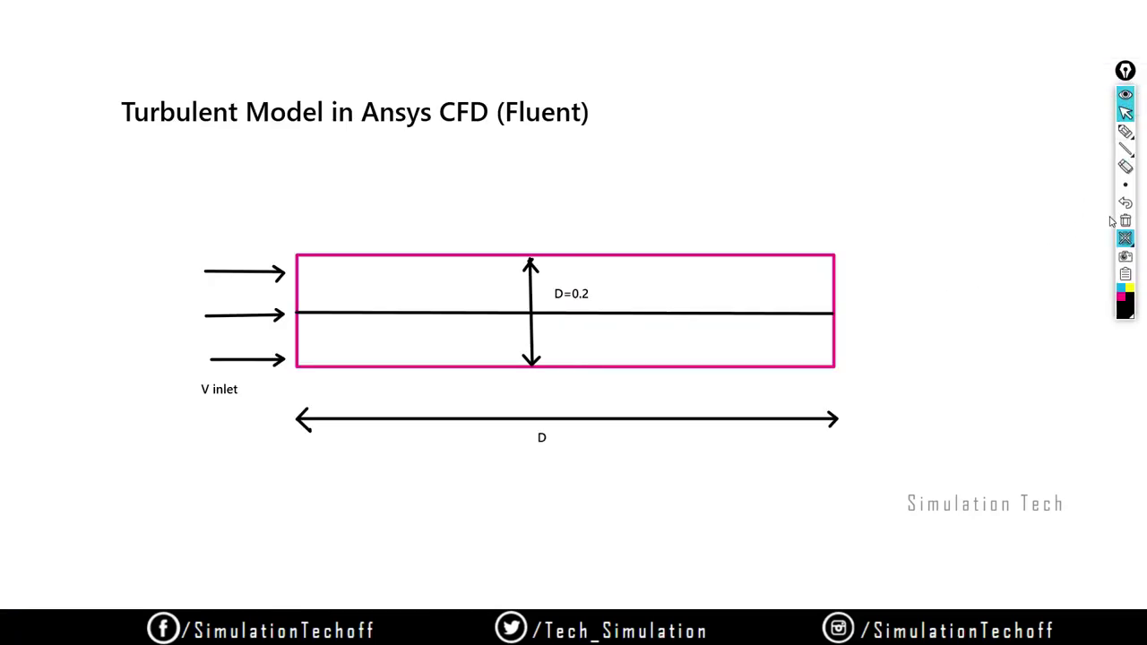
# Step: Handwrite 'Laminar' with a check mark at the top right of the pipe slide
pyautogui.moveTo(1125, 132)
pyautogui.click(1123, 132)
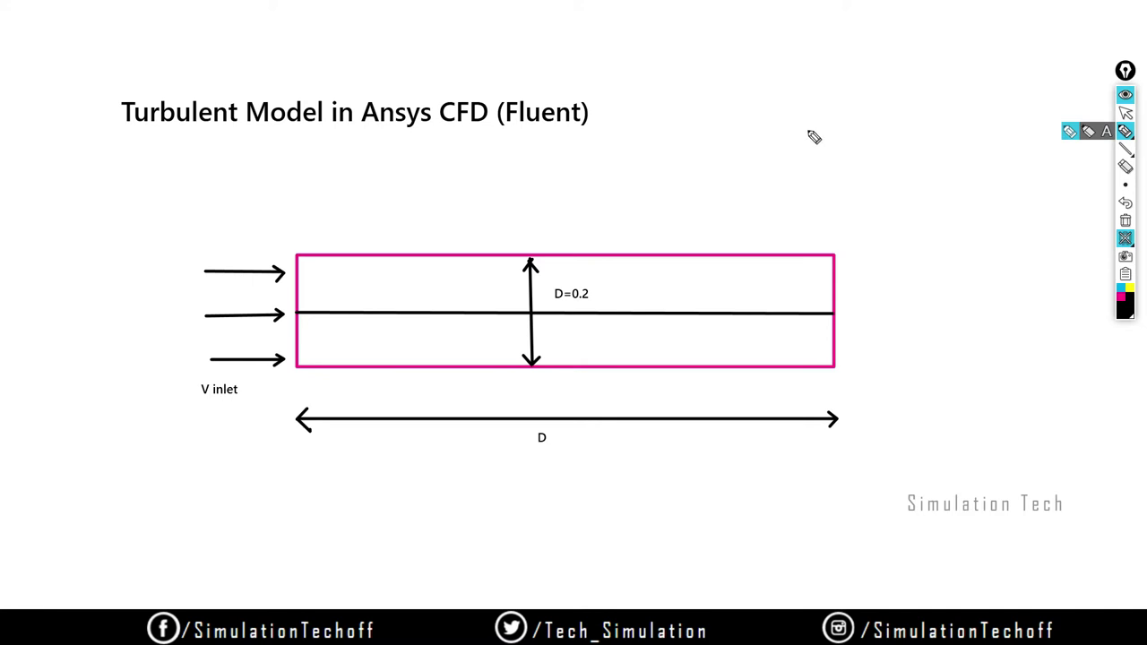
pyautogui.moveTo(809, 122)
pyautogui.mouseDown()
pyautogui.moveTo(812, 155)
pyautogui.moveTo(838, 135)
pyautogui.moveTo(873, 137)
pyautogui.moveTo(872, 121)
pyautogui.moveTo(897, 141)
pyautogui.moveTo(928, 128)
pyautogui.mouseUp()
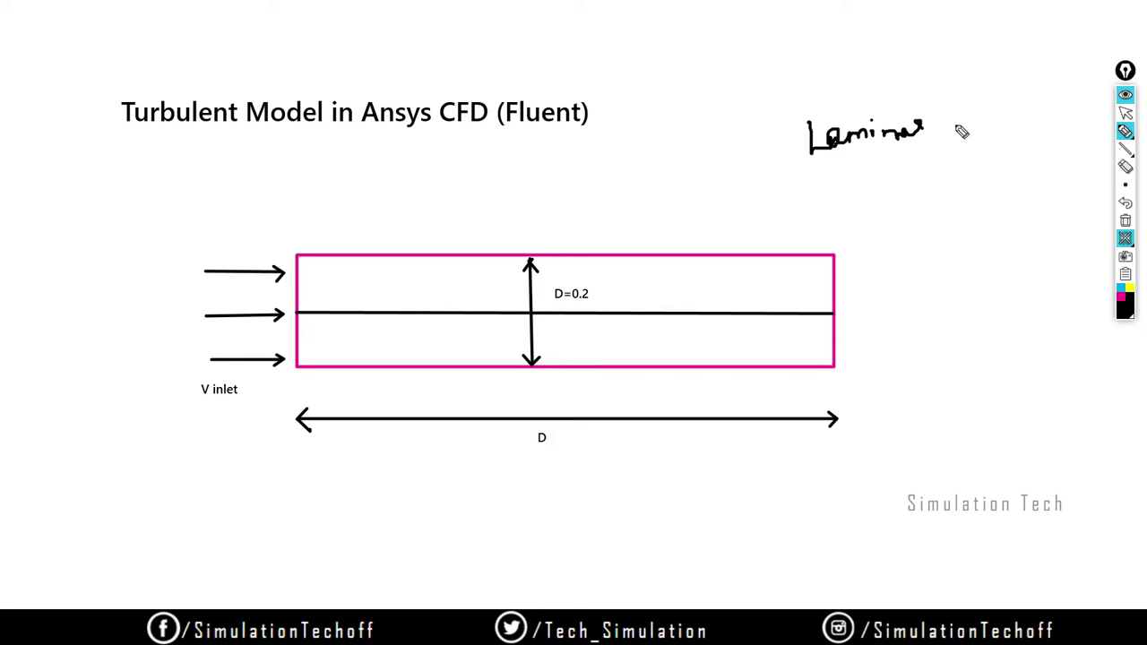
pyautogui.moveTo(955, 124); pyautogui.dragTo(984, 106)
# Step: Draw two rows of parallel flow arrows near the bottom right
pyautogui.moveTo(818, 519); pyautogui.dragTo(1044, 518)
pyautogui.moveTo(1035, 513); pyautogui.dragTo(1043, 519)
pyautogui.moveTo(821, 562); pyautogui.dragTo(874, 561)
pyautogui.moveTo(901, 563); pyautogui.dragTo(956, 562)
pyautogui.moveTo(948, 557); pyautogui.dragTo(957, 561)
pyautogui.moveTo(985, 557); pyautogui.dragTo(1032, 557)
pyautogui.moveTo(1023, 551); pyautogui.dragTo(1032, 557)
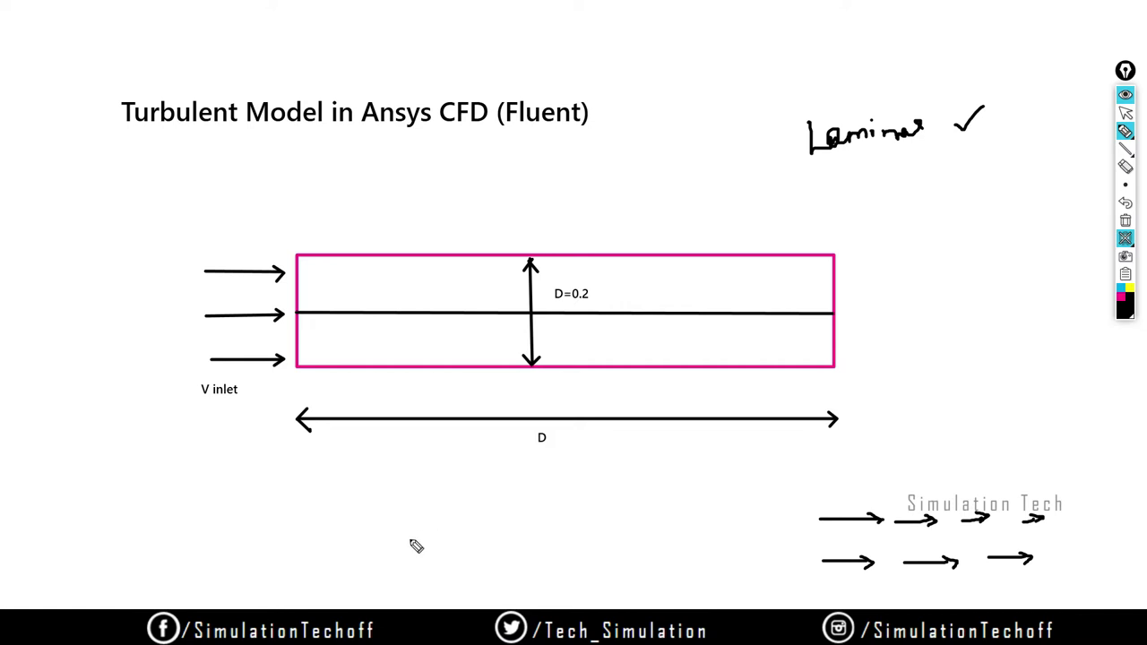
# Step: Sketch five curled eddy arrows beneath the D dimension arrow below the pipe
pyautogui.moveTo(404, 538)
pyautogui.mouseDown()
pyautogui.moveTo(435, 563)
pyautogui.moveTo(444, 557)
pyautogui.mouseUp()
pyautogui.moveTo(479, 511)
pyautogui.mouseDown()
pyautogui.moveTo(480, 528)
pyautogui.moveTo(498, 512)
pyautogui.moveTo(504, 524)
pyautogui.mouseUp()
pyautogui.moveTo(582, 495)
pyautogui.mouseDown()
pyautogui.moveTo(593, 502)
pyautogui.moveTo(575, 535)
pyautogui.mouseUp()
pyautogui.moveTo(676, 498)
pyautogui.mouseDown()
pyautogui.moveTo(672, 524)
pyautogui.moveTo(657, 534)
pyautogui.mouseUp()
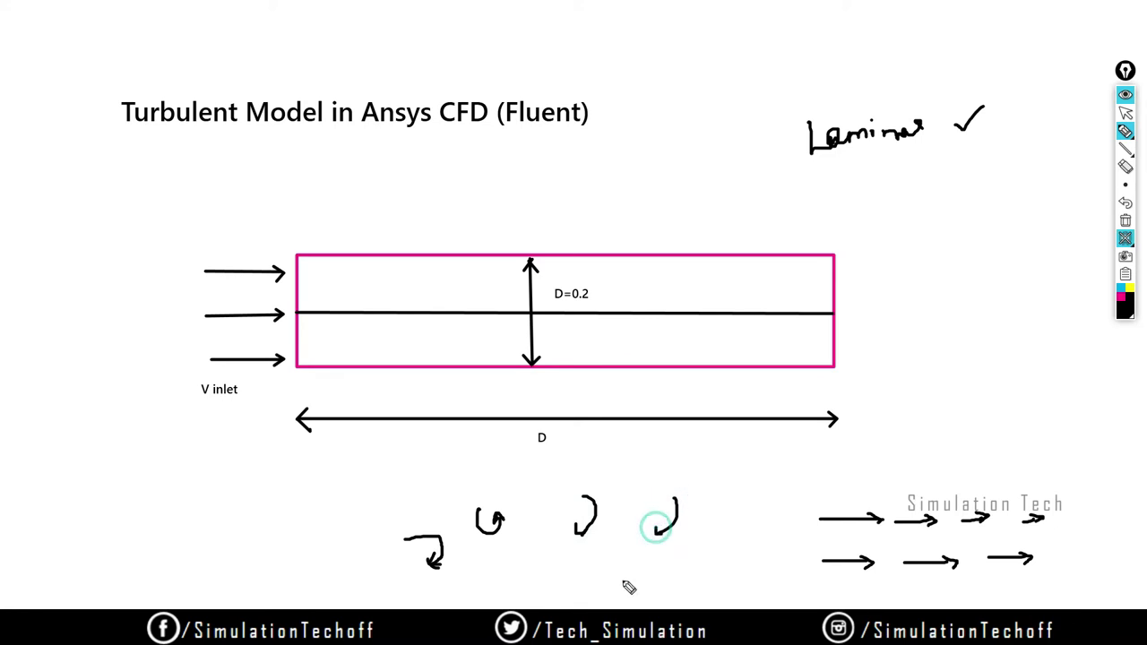
pyautogui.moveTo(613, 571)
pyautogui.mouseDown()
pyautogui.moveTo(615, 598)
pyautogui.moveTo(644, 602)
pyautogui.mouseUp()
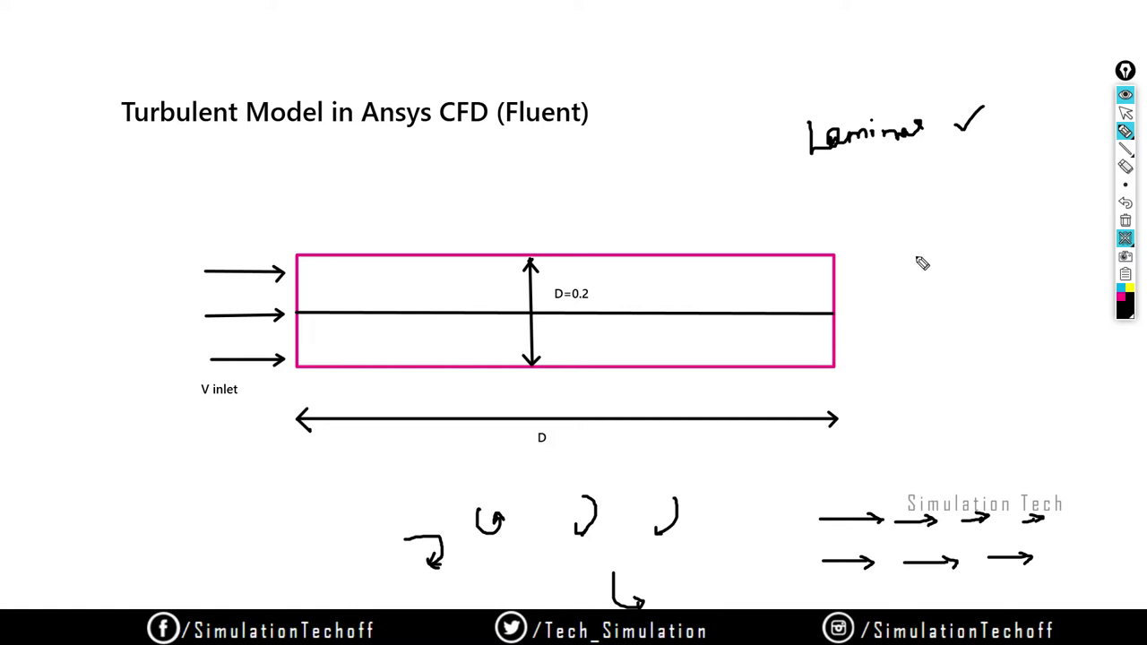
# Step: Draw a vertical axis, a horizontal centreline and a parabolic velocity curve right of the pipe
pyautogui.moveTo(910, 259)
pyautogui.mouseDown()
pyautogui.moveTo(933, 256)
pyautogui.moveTo(933, 455)
pyautogui.moveTo(939, 443)
pyautogui.mouseUp()
pyautogui.moveTo(929, 346)
pyautogui.mouseDown()
pyautogui.moveTo(1115, 345)
pyautogui.moveTo(1104, 346)
pyautogui.mouseUp()
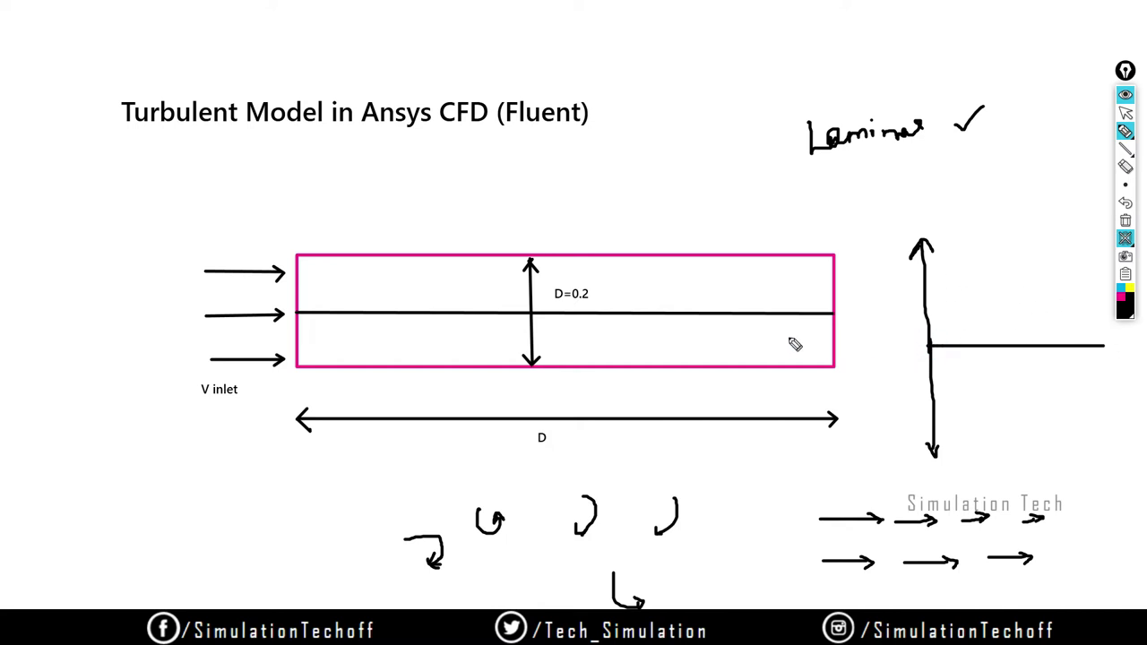
pyautogui.moveTo(1125, 149)
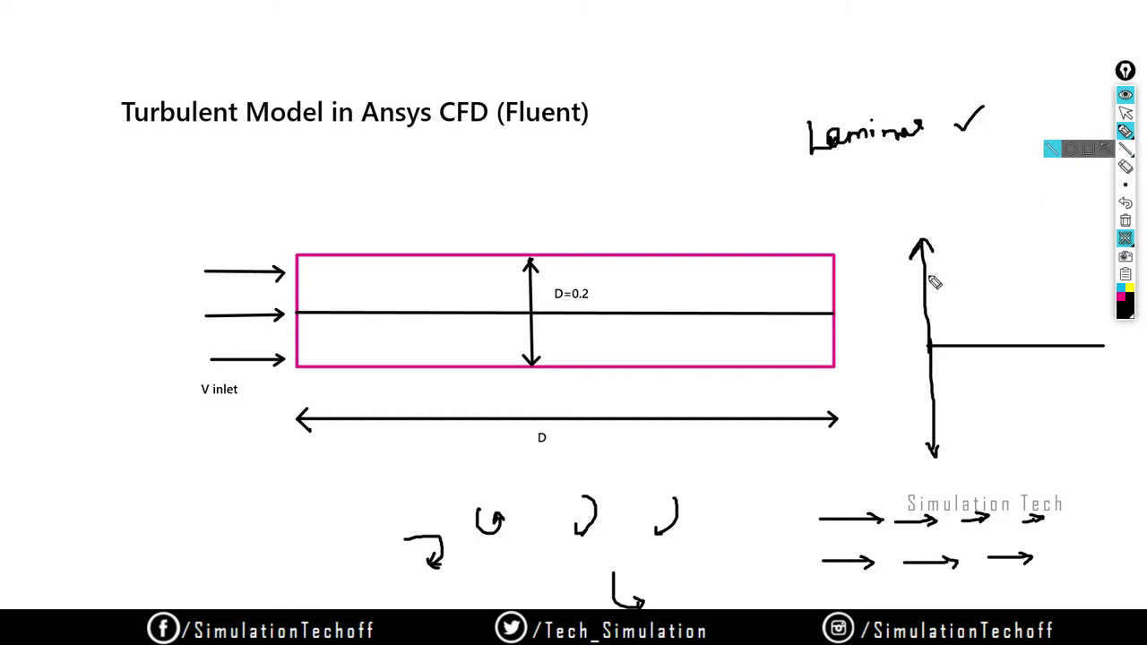
pyautogui.moveTo(928, 277)
pyautogui.mouseDown()
pyautogui.moveTo(1013, 289)
pyautogui.moveTo(1057, 341)
pyautogui.moveTo(1055, 368)
pyautogui.moveTo(1028, 392)
pyautogui.moveTo(932, 399)
pyautogui.mouseUp()
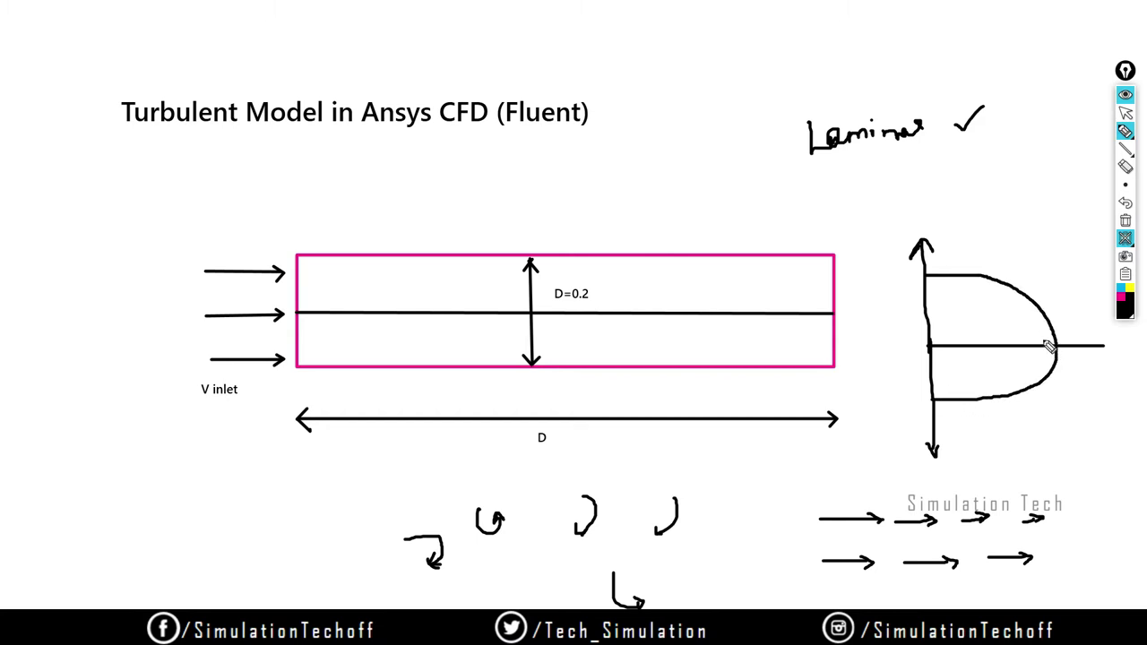
# Step: Add a straight flow arrow on the centreline and arrowheads along the parabolic profile
pyautogui.click(1125, 149)
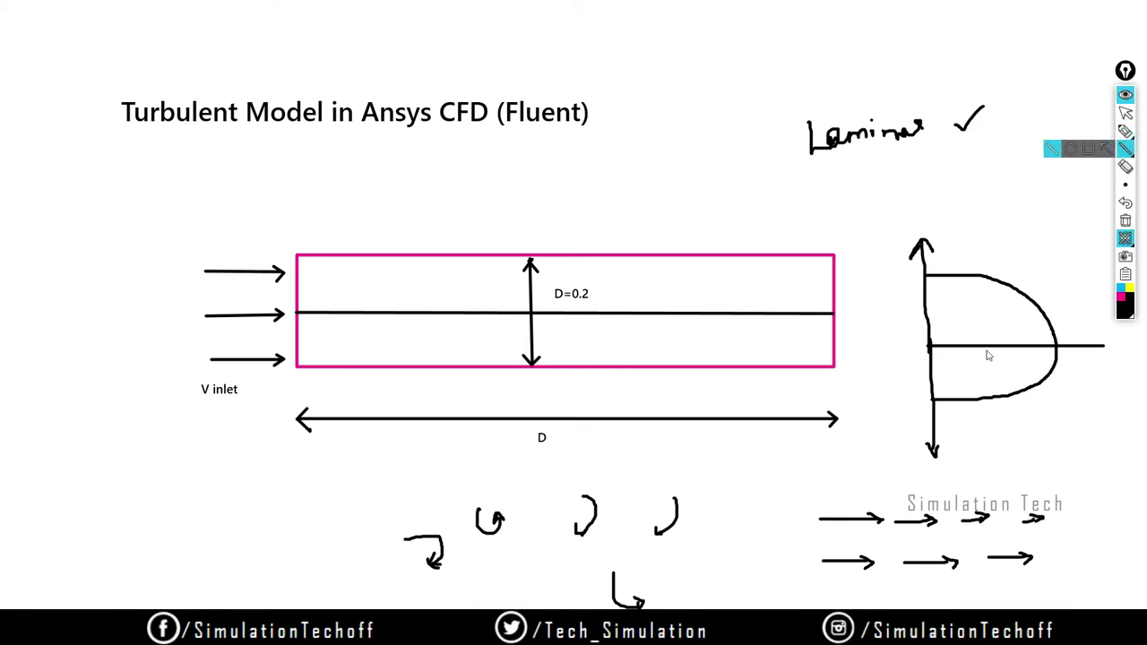
pyautogui.moveTo(986, 346); pyautogui.dragTo(996, 347)
pyautogui.moveTo(1124, 131)
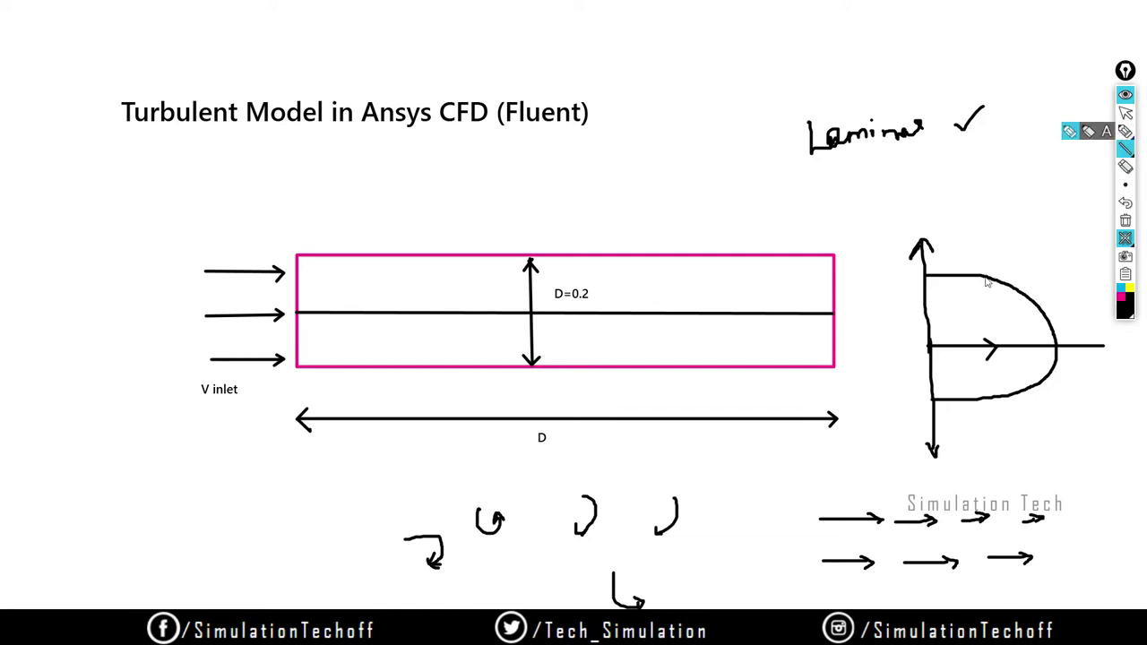
pyautogui.moveTo(967, 269)
pyautogui.mouseDown()
pyautogui.moveTo(968, 281)
pyautogui.moveTo(1020, 290)
pyautogui.moveTo(1047, 324)
pyautogui.mouseUp()
pyautogui.click(1045, 325)
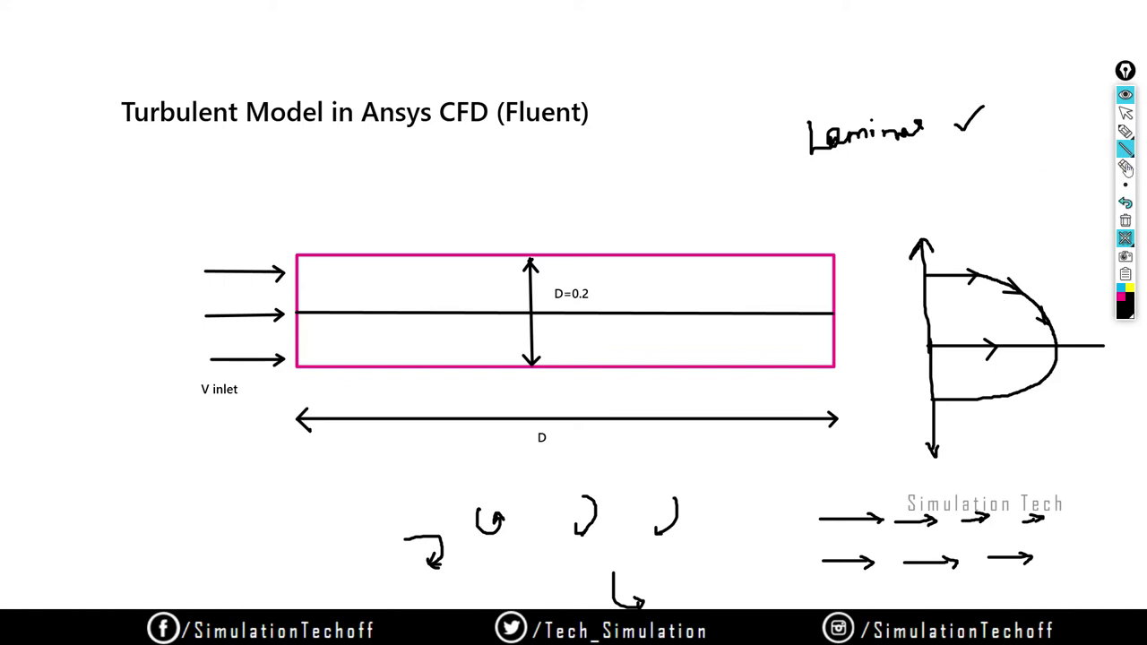
# Step: Erase the parabola and redraw a flat profile with straight top, bottom and centre lines and a blunt front
pyautogui.click(1126, 169)
pyautogui.moveTo(1019, 311)
pyautogui.mouseDown()
pyautogui.moveTo(1053, 306)
pyautogui.moveTo(961, 291)
pyautogui.moveTo(1038, 296)
pyautogui.moveTo(1001, 354)
pyautogui.moveTo(1038, 307)
pyautogui.moveTo(1042, 330)
pyautogui.moveTo(1075, 281)
pyautogui.mouseUp()
pyautogui.click(1125, 149)
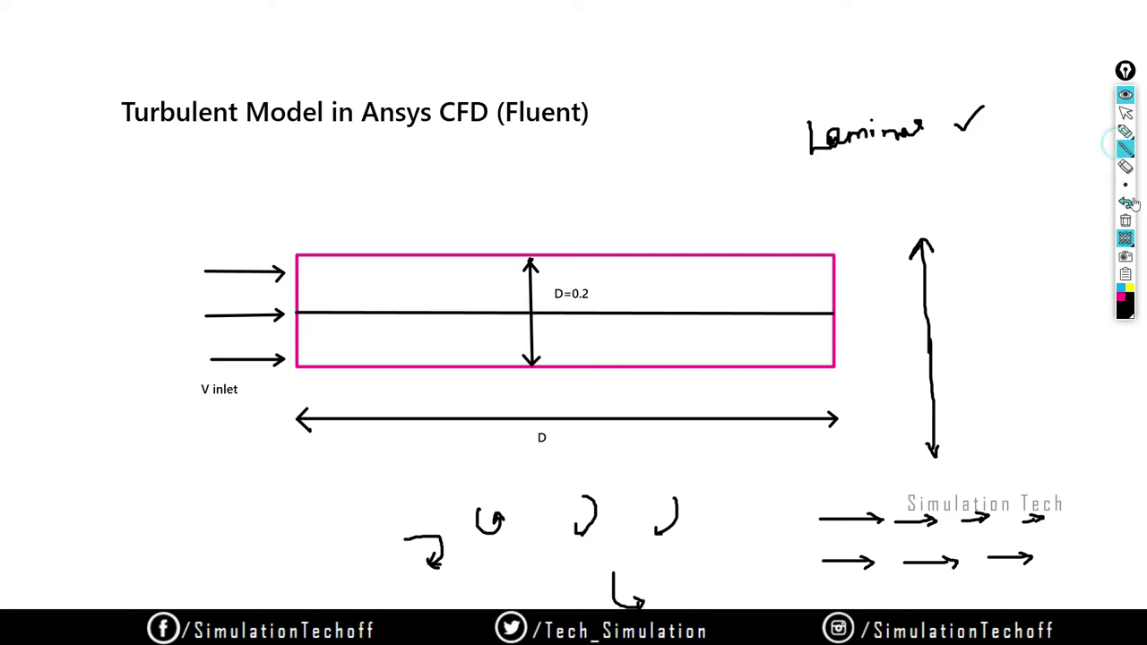
pyautogui.moveTo(932, 351); pyautogui.dragTo(1134, 346)
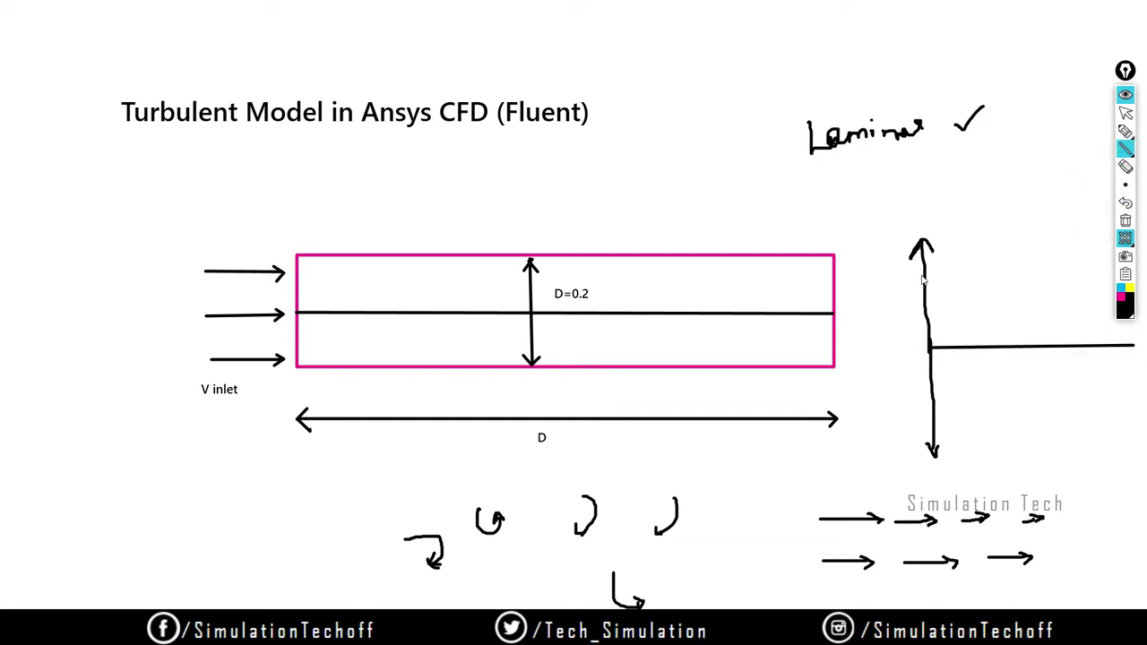
pyautogui.moveTo(926, 268); pyautogui.dragTo(1029, 267)
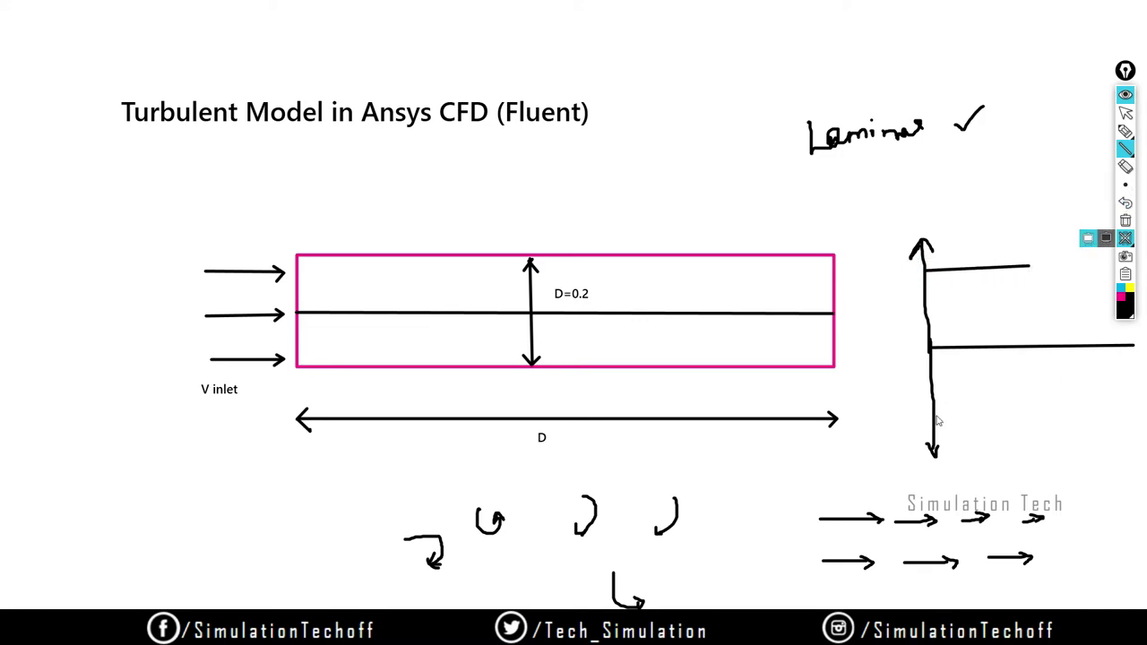
pyautogui.moveTo(934, 418); pyautogui.dragTo(1044, 413)
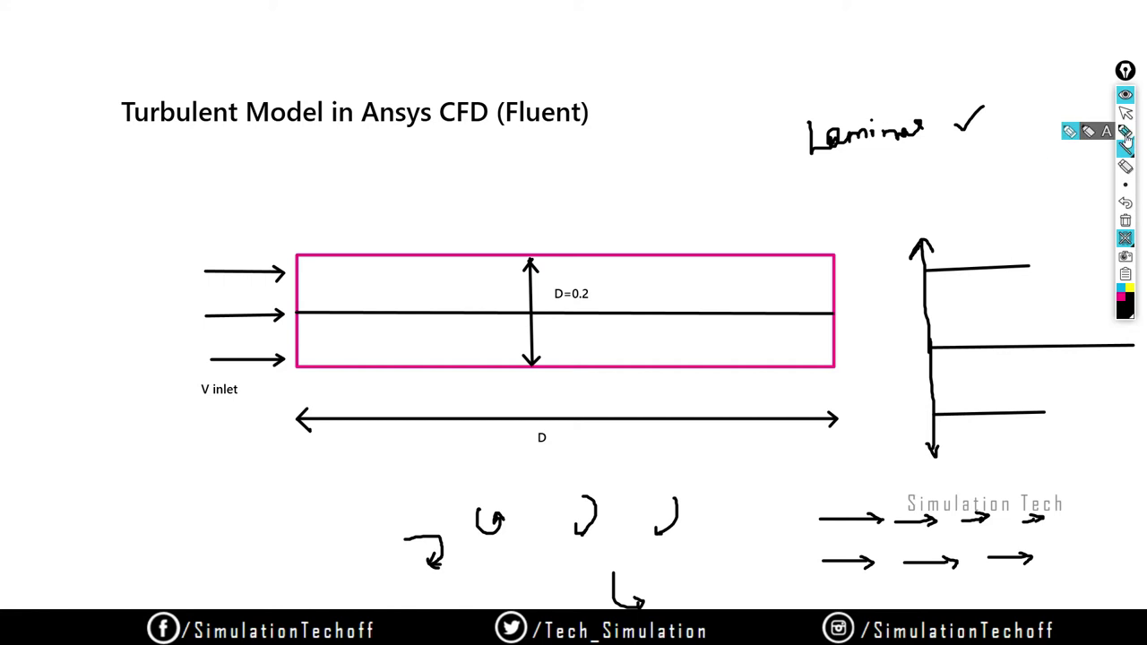
pyautogui.click(1126, 131)
pyautogui.moveTo(1029, 267)
pyautogui.mouseDown()
pyautogui.moveTo(1060, 296)
pyautogui.moveTo(1064, 333)
pyautogui.moveTo(1043, 414)
pyautogui.mouseUp()
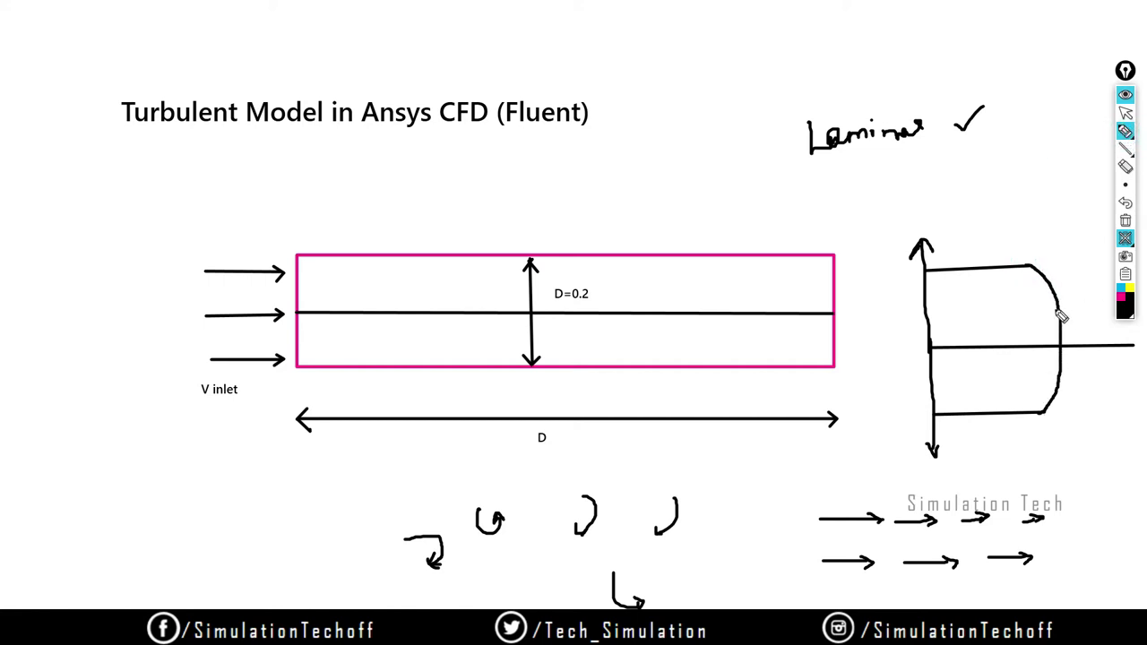
# Step: In cyan, add a dashed curve, a boxed y+ wall note and a small near-wall profile
pyautogui.click(1119, 287)
pyautogui.moveTo(965, 279)
pyautogui.mouseDown()
pyautogui.moveTo(1059, 322)
pyautogui.moveTo(1070, 359)
pyautogui.moveTo(1039, 312)
pyautogui.moveTo(1066, 365)
pyautogui.moveTo(1046, 399)
pyautogui.moveTo(997, 419)
pyautogui.mouseUp()
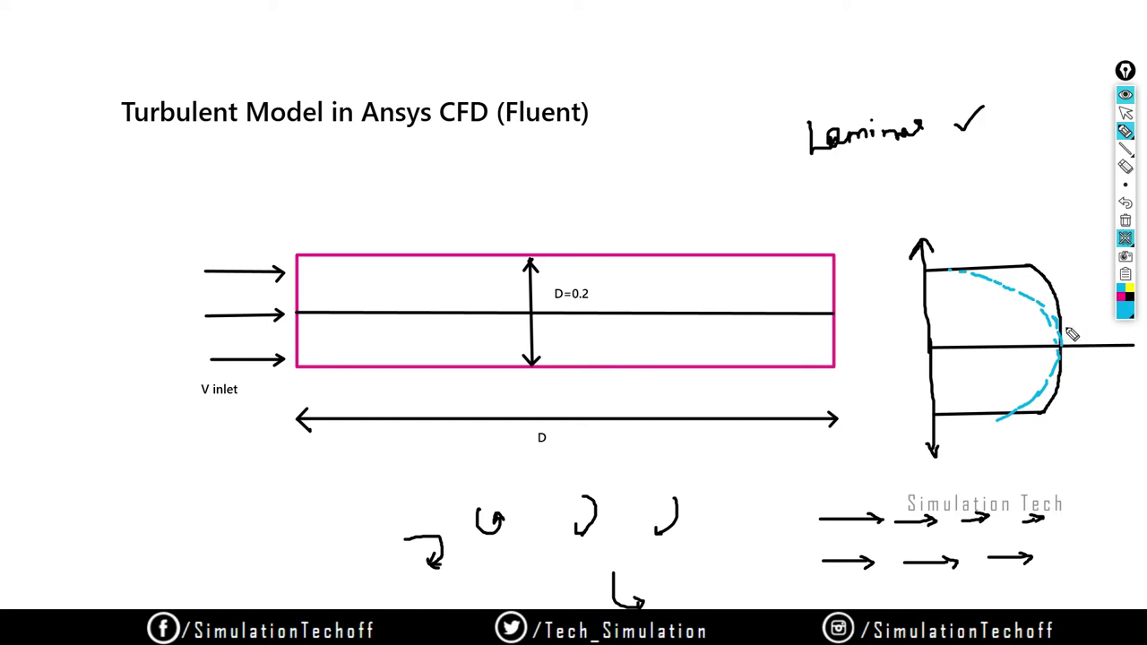
pyautogui.moveTo(637, 234)
pyautogui.mouseDown()
pyautogui.moveTo(672, 193)
pyautogui.moveTo(682, 213)
pyautogui.moveTo(708, 176)
pyautogui.moveTo(696, 171)
pyautogui.moveTo(697, 186)
pyautogui.moveTo(750, 184)
pyautogui.moveTo(782, 160)
pyautogui.mouseUp()
pyautogui.moveTo(925, 175)
pyautogui.mouseDown()
pyautogui.moveTo(975, 203)
pyautogui.moveTo(966, 177)
pyautogui.moveTo(973, 190)
pyautogui.mouseUp()
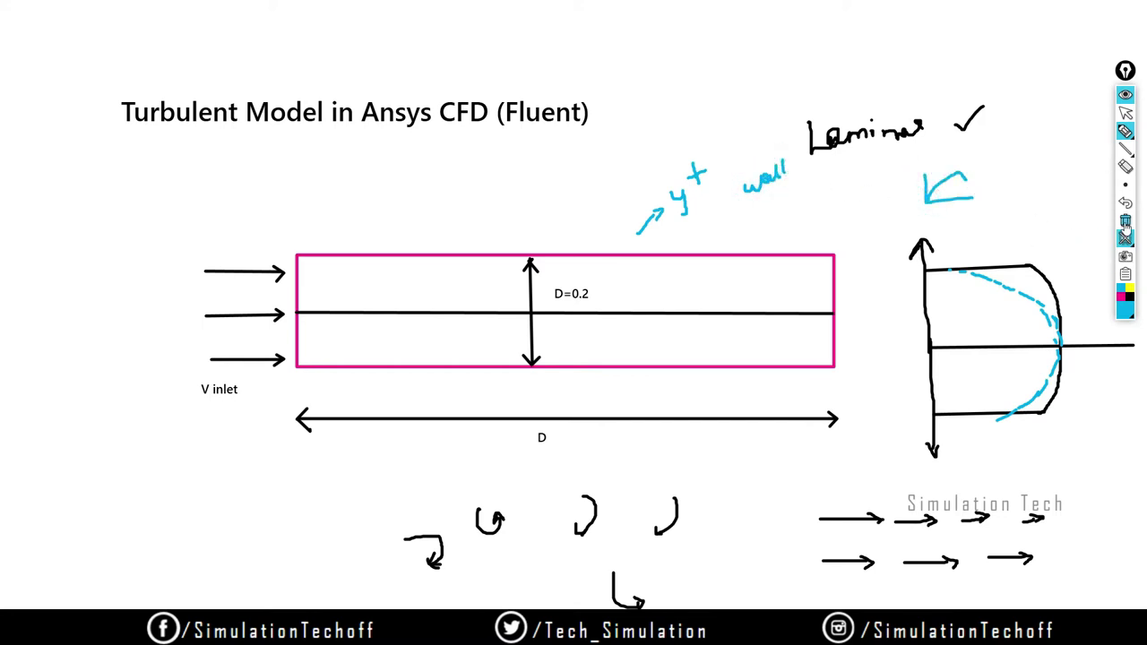
pyautogui.moveTo(676, 231)
pyautogui.mouseDown()
pyautogui.moveTo(645, 153)
pyautogui.moveTo(796, 127)
pyautogui.moveTo(726, 224)
pyautogui.mouseUp()
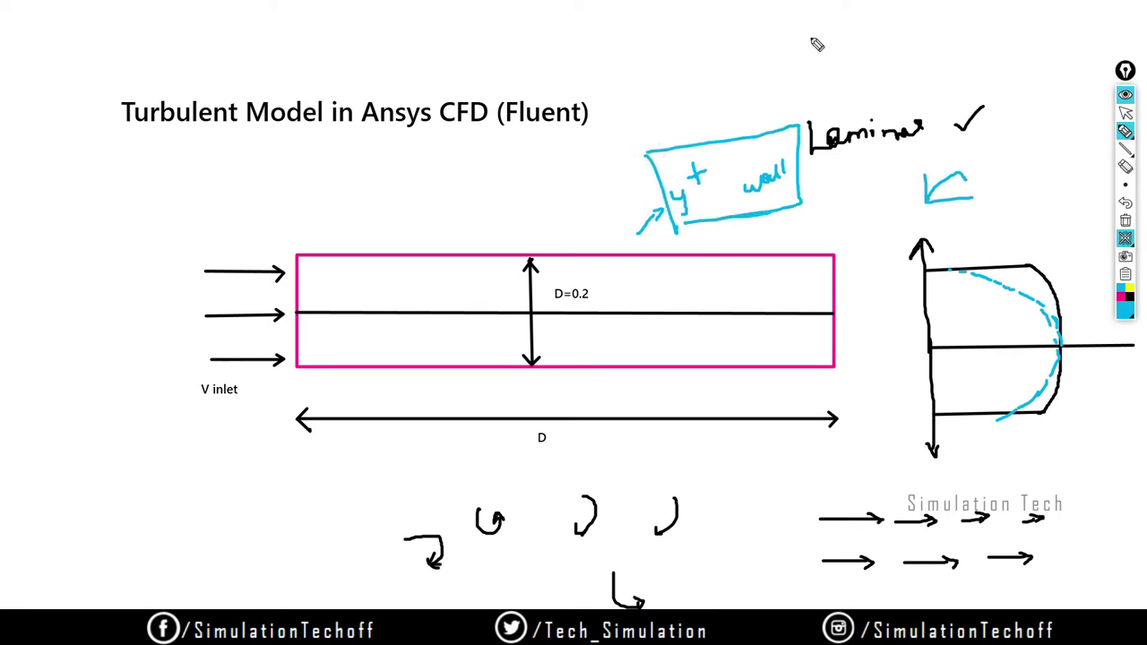
# Step: Erase the y+ note, the near-wall sketch and the flat and dashed profiles
pyautogui.click(1124, 167)
pyautogui.moveTo(798, 150)
pyautogui.mouseDown()
pyautogui.moveTo(752, 153)
pyautogui.moveTo(673, 211)
pyautogui.moveTo(820, 180)
pyautogui.moveTo(688, 186)
pyautogui.mouseUp()
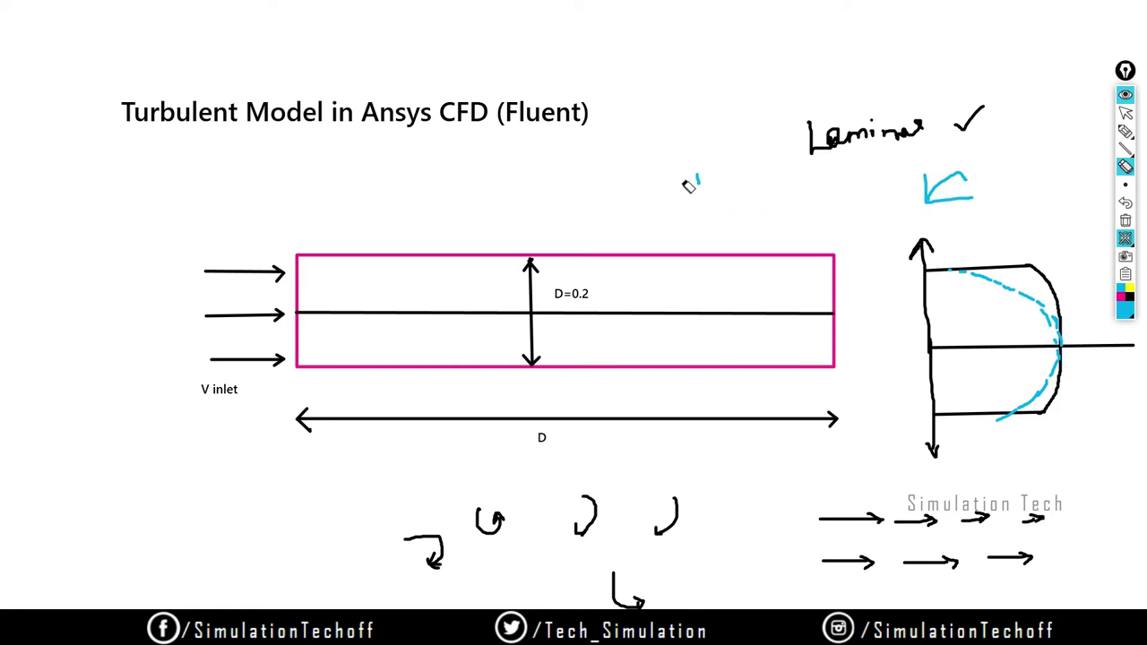
pyautogui.moveTo(994, 212)
pyautogui.mouseDown()
pyautogui.moveTo(951, 192)
pyautogui.moveTo(944, 202)
pyautogui.mouseUp()
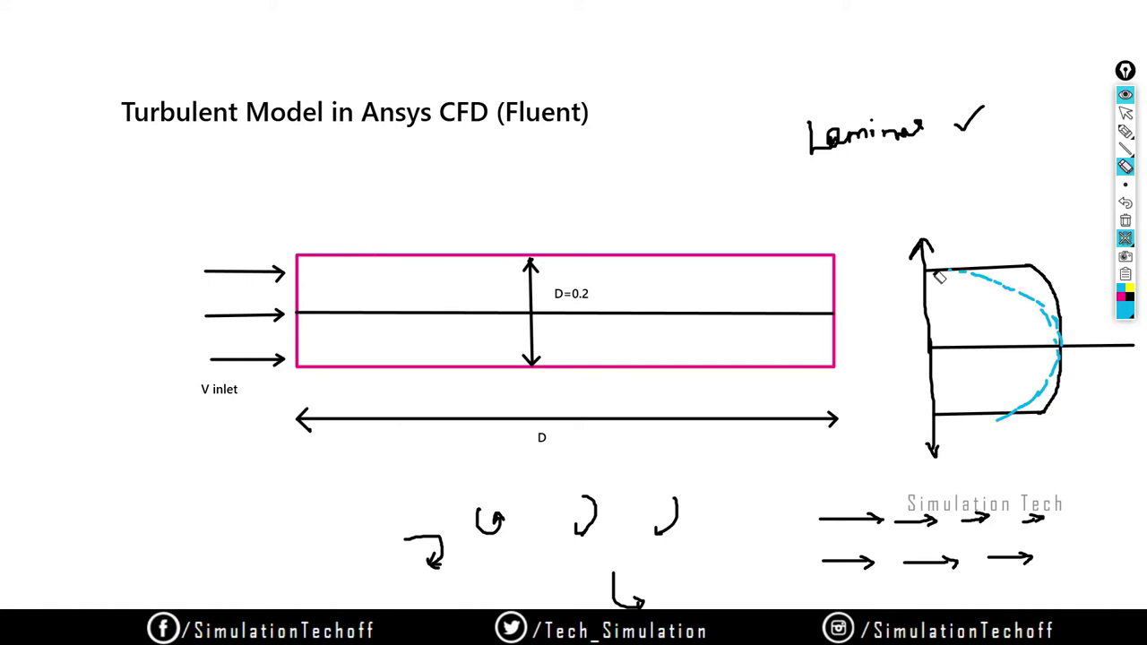
pyautogui.moveTo(932, 240)
pyautogui.mouseDown()
pyautogui.moveTo(926, 329)
pyautogui.moveTo(958, 284)
pyautogui.moveTo(1074, 369)
pyautogui.moveTo(1015, 313)
pyautogui.moveTo(1065, 401)
pyautogui.moveTo(932, 434)
pyautogui.moveTo(956, 424)
pyautogui.moveTo(898, 489)
pyautogui.moveTo(1028, 405)
pyautogui.mouseUp()
pyautogui.moveTo(1064, 351); pyautogui.dragTo(1057, 340)
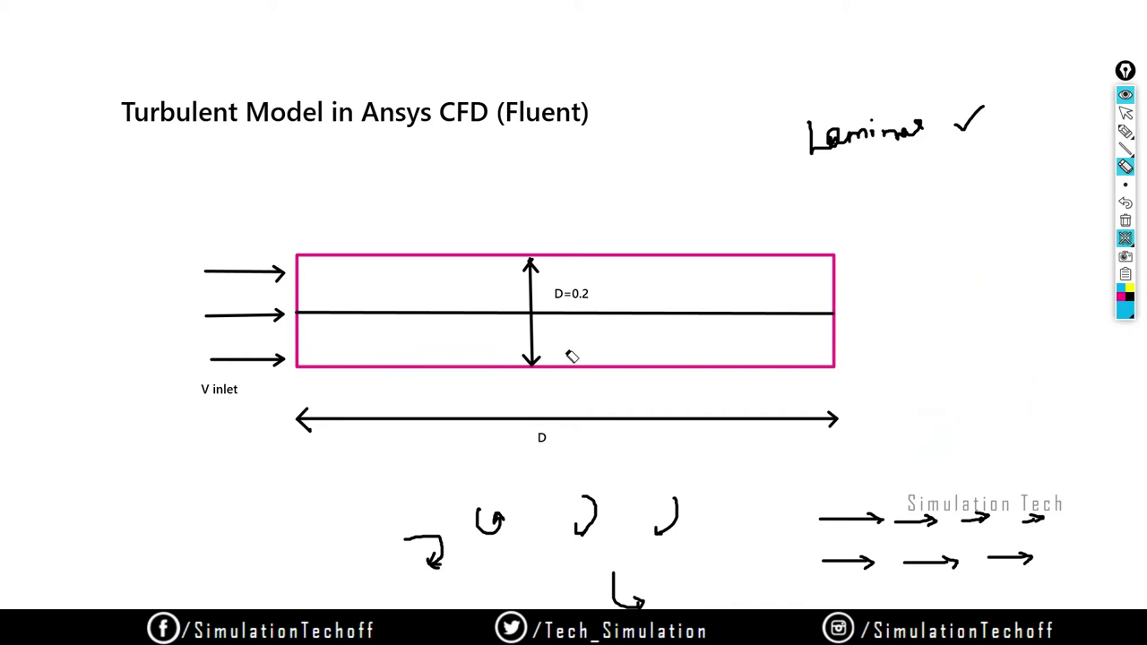
# Step: Outline the upper half of the pipe with a cyan rectangle
pyautogui.click(1125, 132)
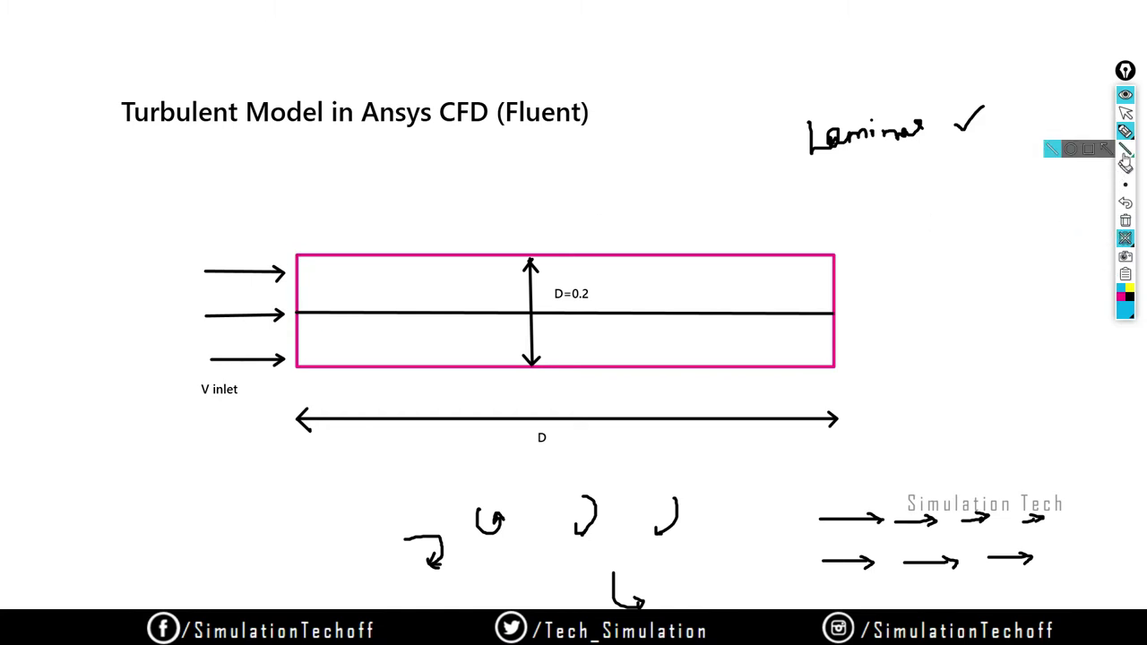
pyautogui.click(1086, 150)
pyautogui.click(1126, 309)
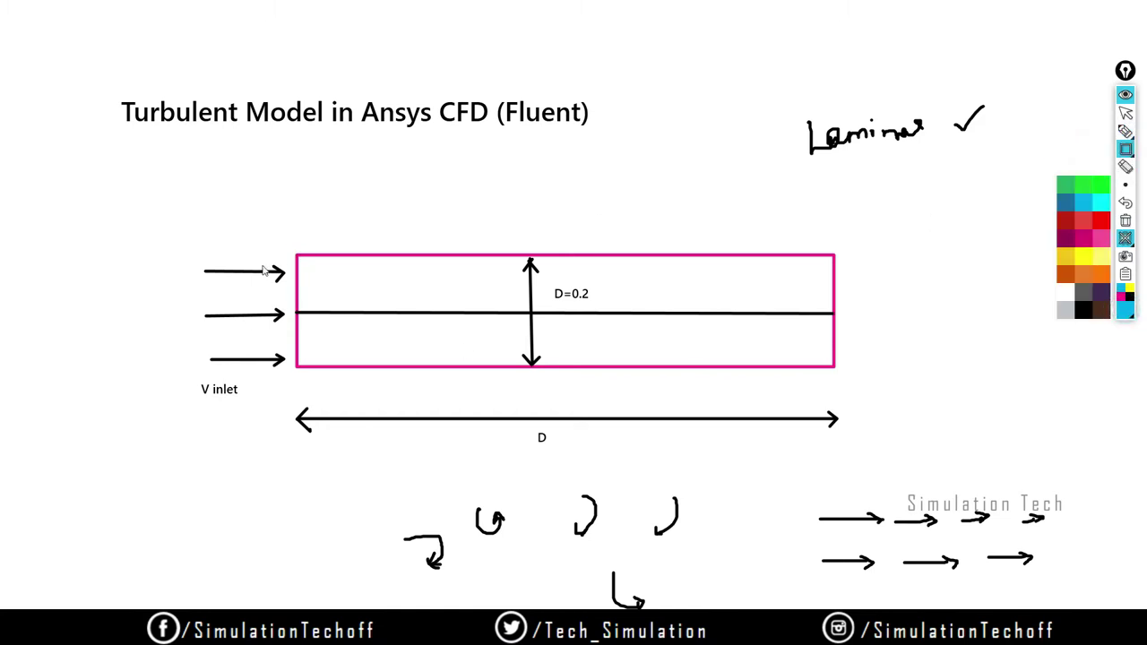
pyautogui.click(1101, 221)
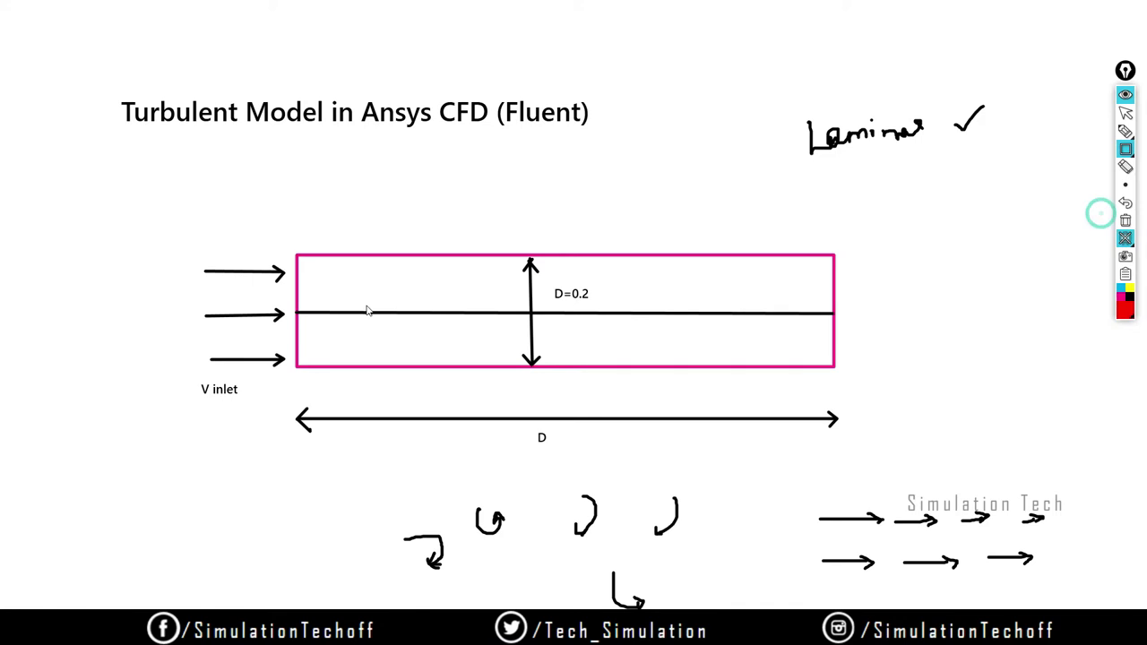
pyautogui.click(1126, 309)
pyautogui.click(1104, 199)
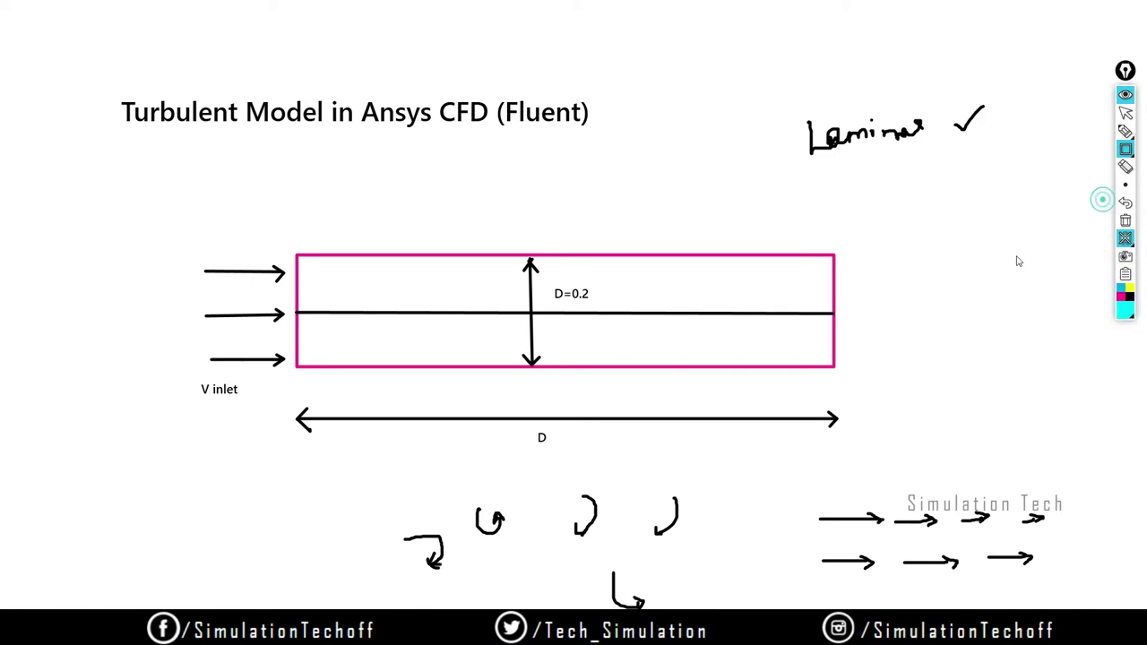
pyautogui.moveTo(298, 258); pyautogui.dragTo(836, 320)
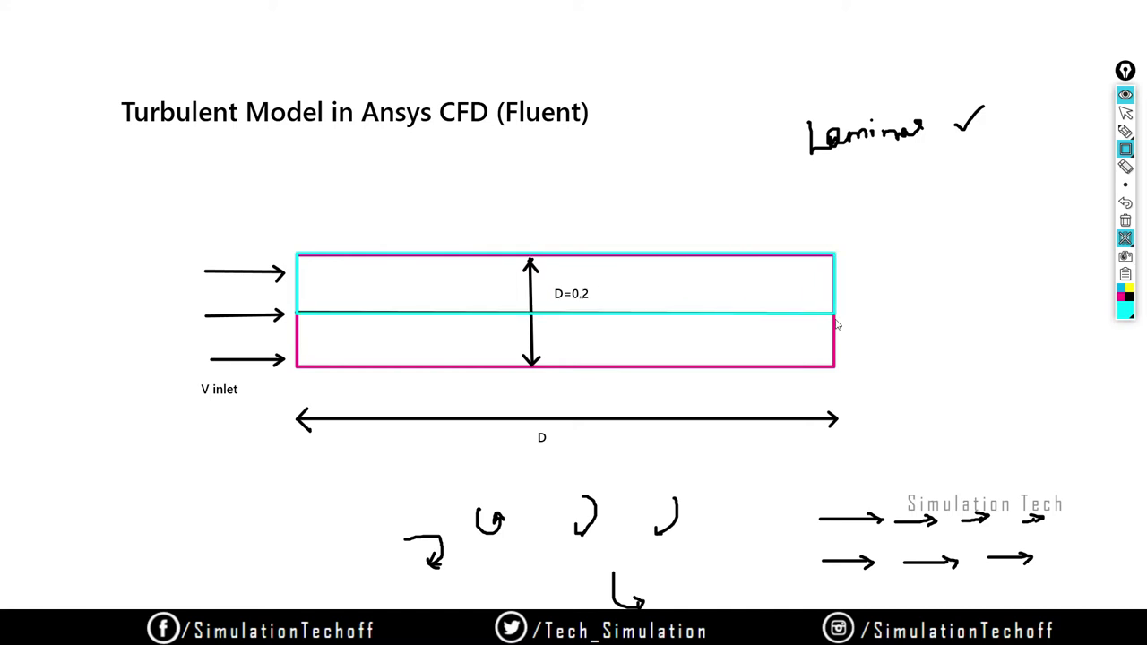
# Step: Add a cyan rotation arrow, 'Axi' label and 360° beside the pipe, then clear the whiteboard
pyautogui.click(1124, 132)
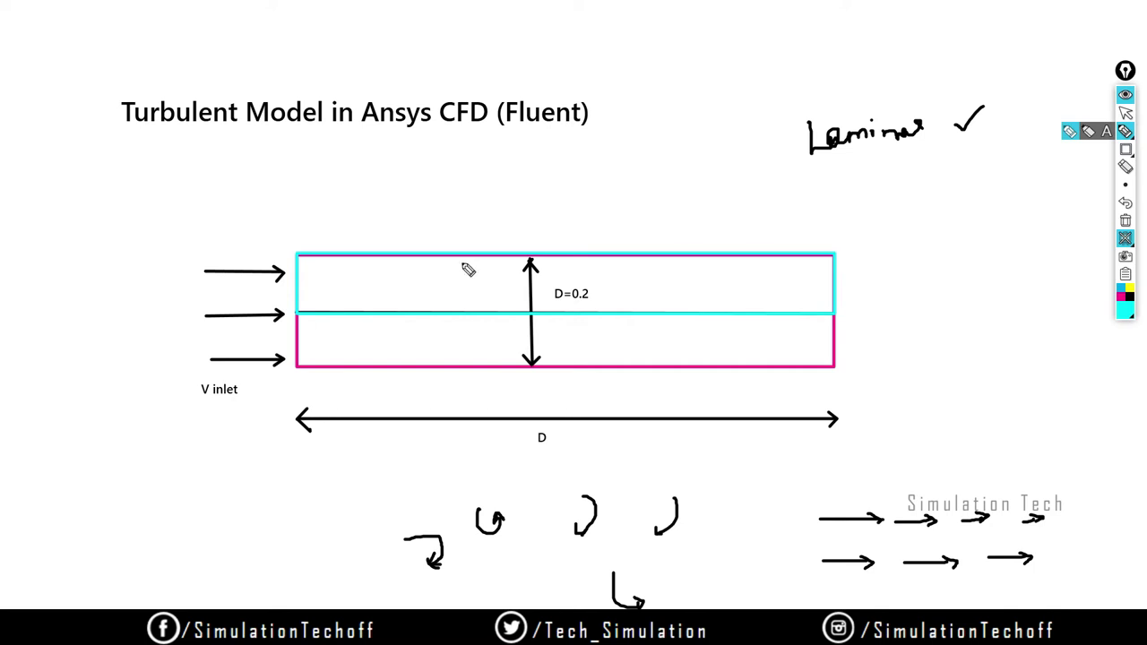
pyautogui.moveTo(820, 223); pyautogui.dragTo(793, 245)
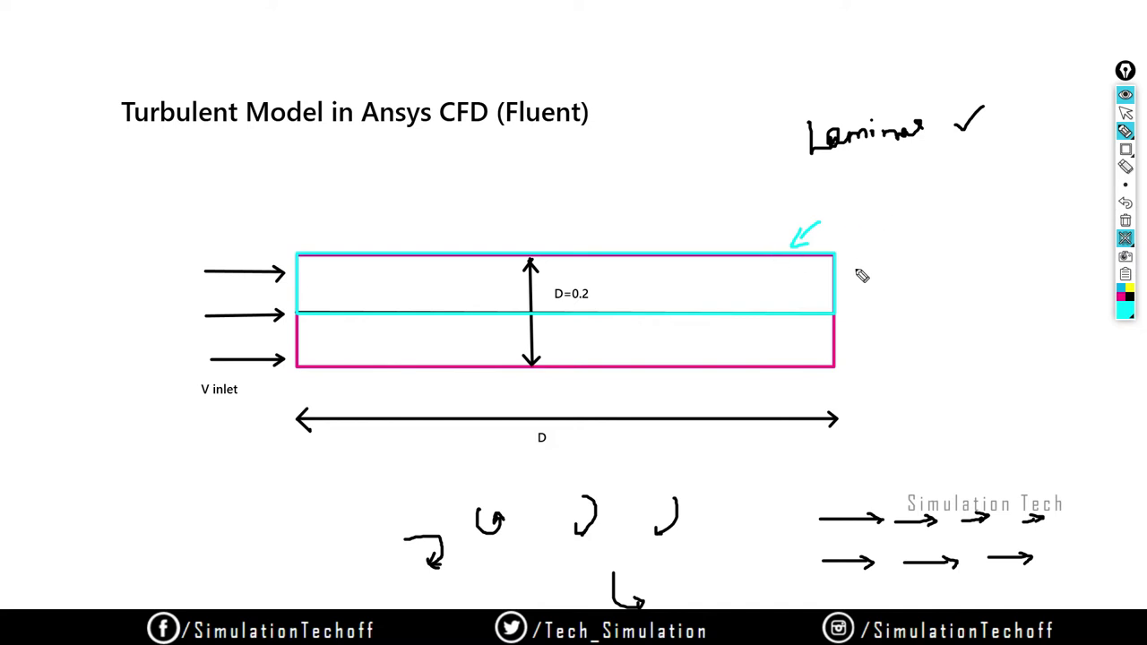
pyautogui.moveTo(864, 282)
pyautogui.mouseDown()
pyautogui.moveTo(851, 251)
pyautogui.moveTo(882, 259)
pyautogui.mouseUp()
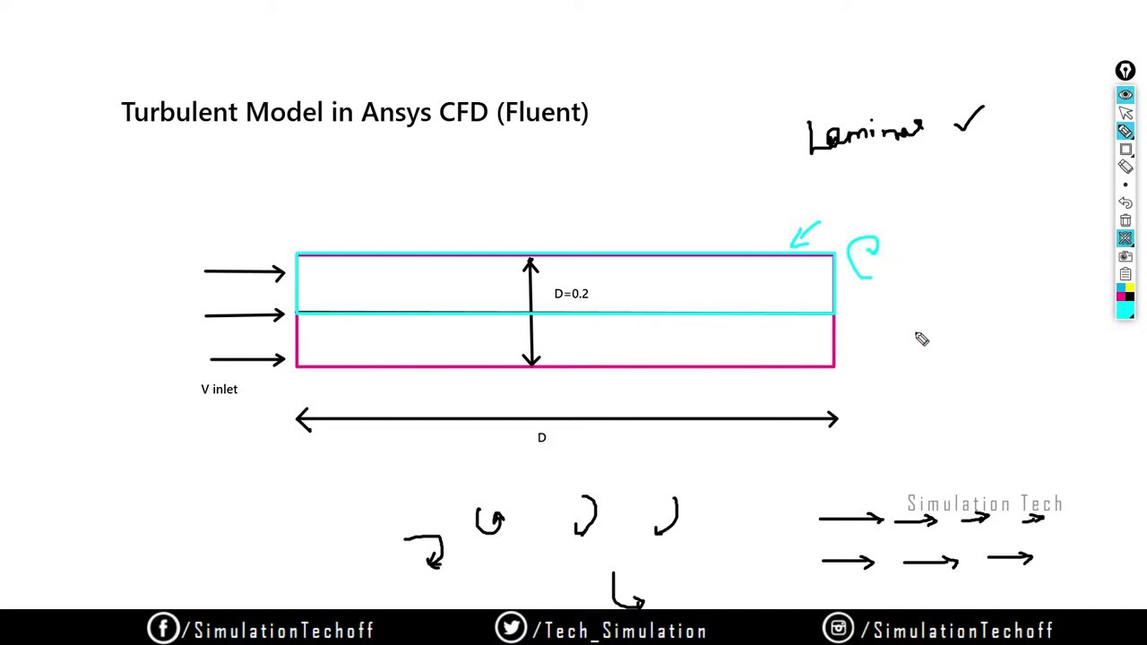
pyautogui.moveTo(903, 339)
pyautogui.mouseDown()
pyautogui.moveTo(922, 311)
pyautogui.moveTo(917, 329)
pyautogui.moveTo(955, 329)
pyautogui.mouseUp()
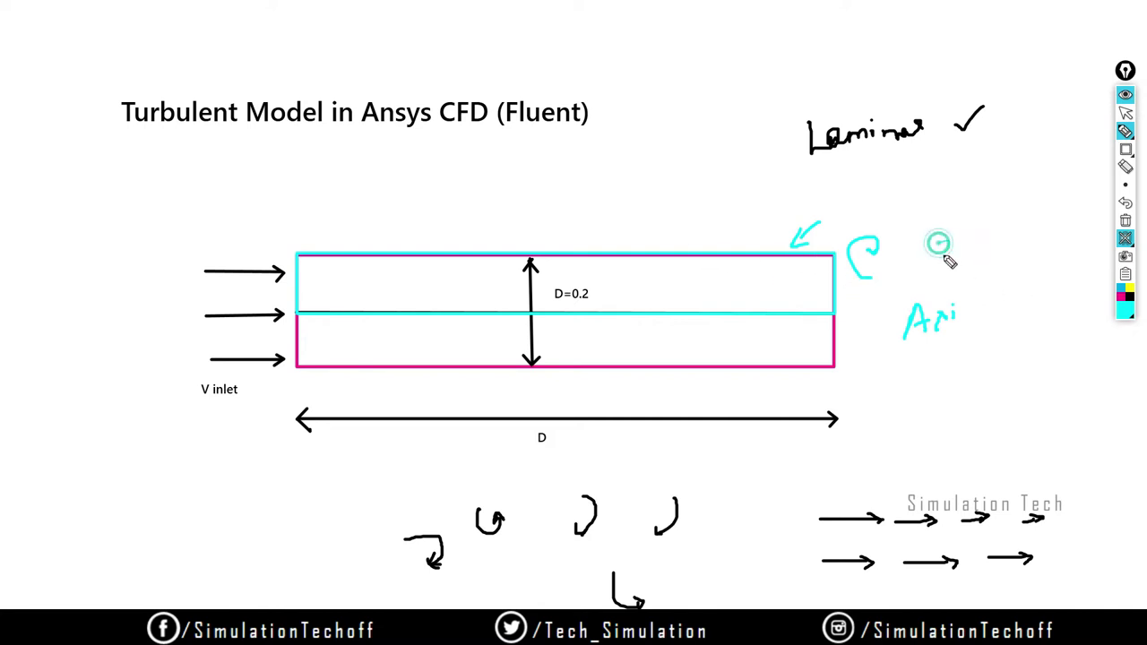
pyautogui.moveTo(938, 239)
pyautogui.mouseDown()
pyautogui.moveTo(940, 260)
pyautogui.moveTo(969, 251)
pyautogui.moveTo(983, 219)
pyautogui.mouseUp()
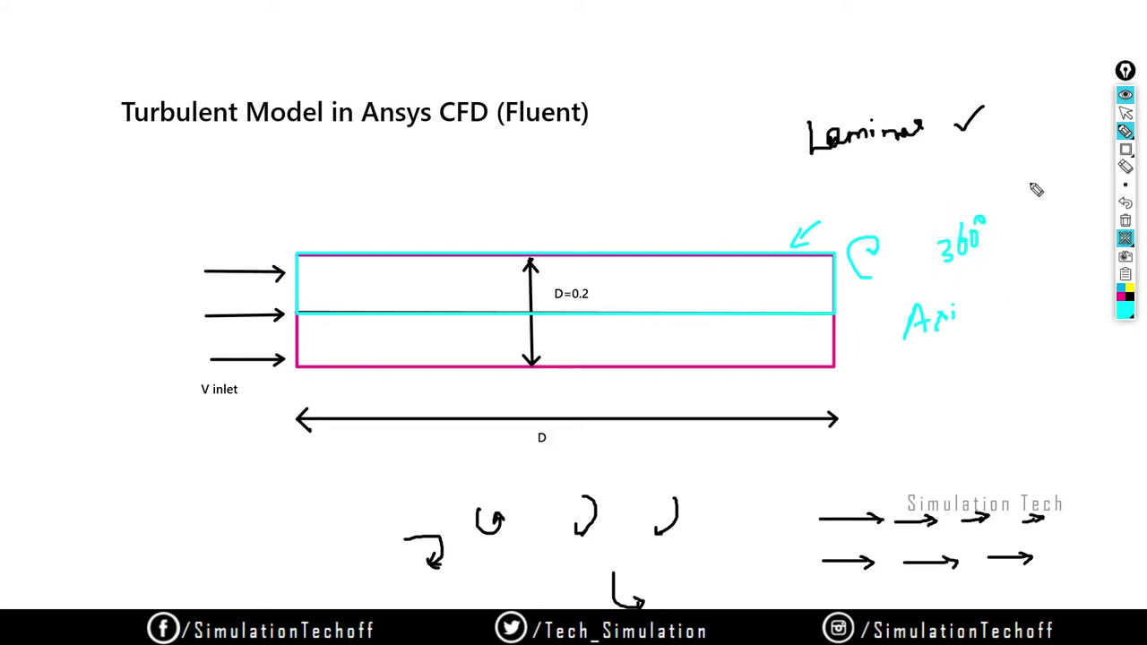
pyautogui.click(1125, 220)
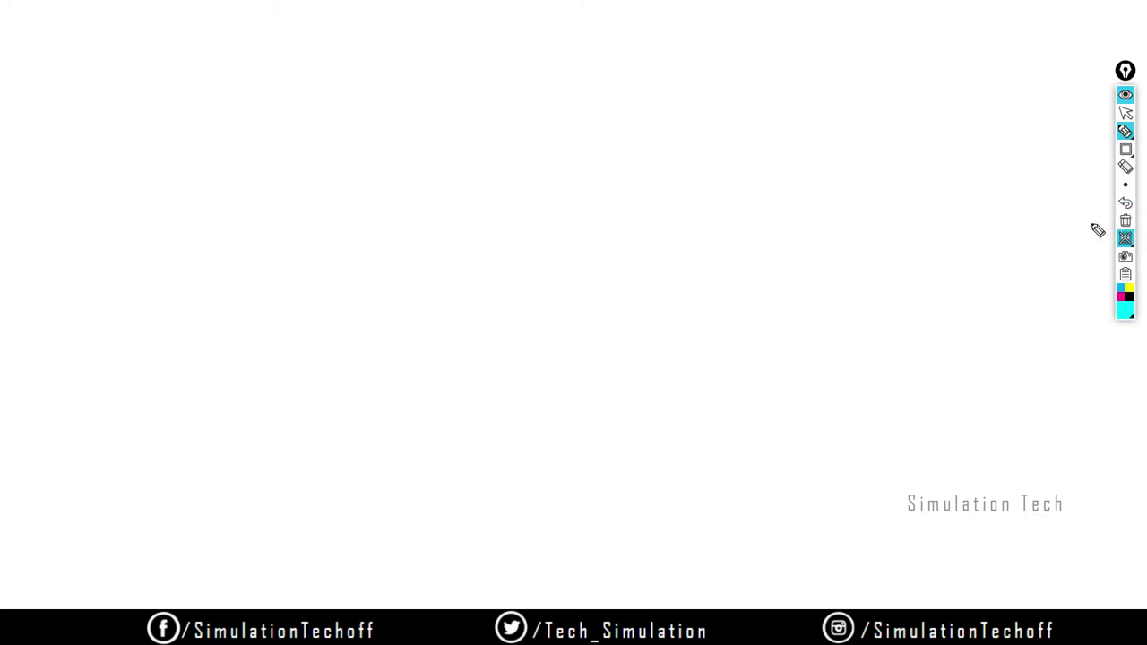
# Step: Restore the cleared sketch and label the pipe's upper-half height as 0.1 with a black arrow
pyautogui.click(1125, 201)
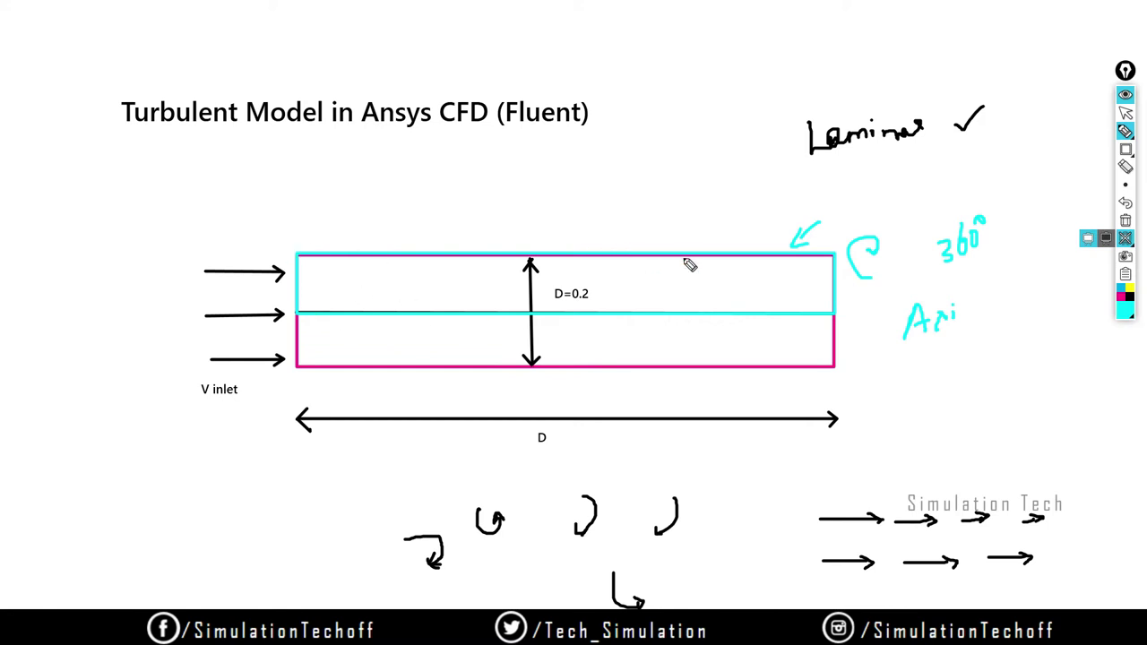
pyautogui.moveTo(696, 261)
pyautogui.mouseDown()
pyautogui.moveTo(693, 309)
pyautogui.moveTo(685, 307)
pyautogui.moveTo(739, 288)
pyautogui.mouseUp()
pyautogui.click(1129, 300)
pyautogui.click(727, 285)
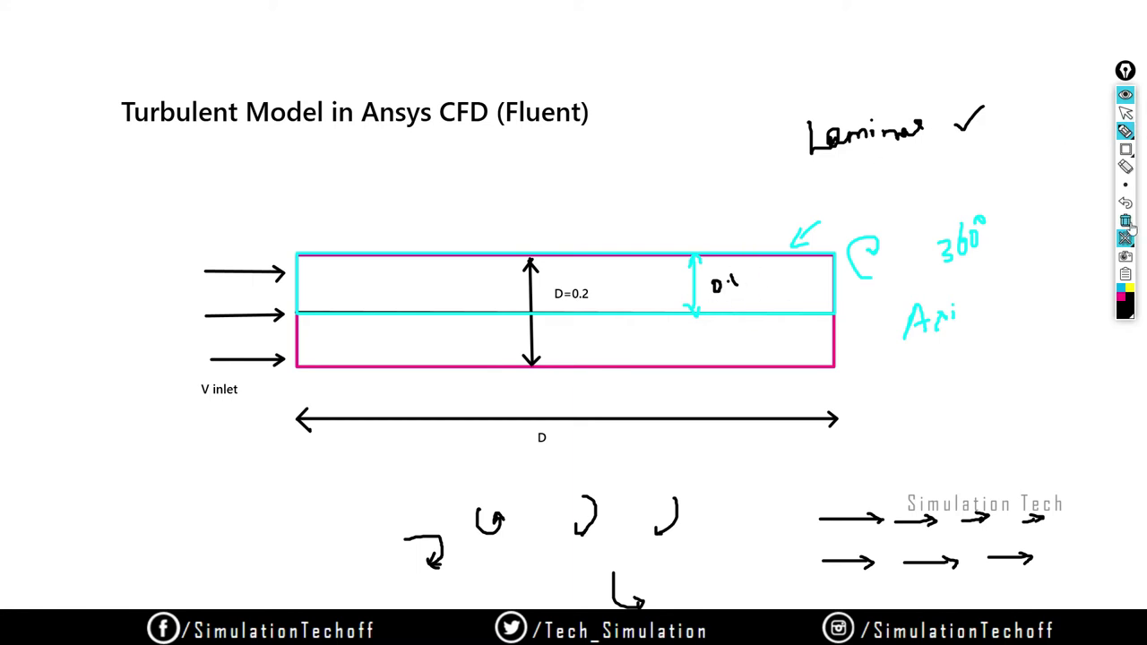
pyautogui.moveTo(1127, 147)
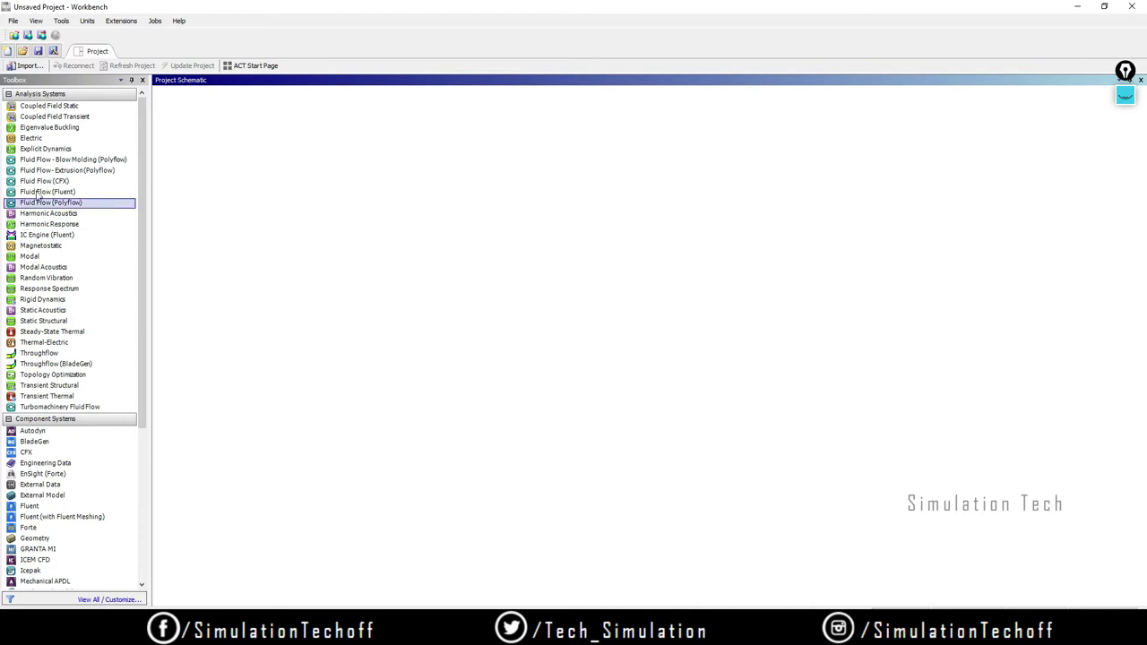
# Step: Add a Fluid Flow (Fluent) system with the default name and open its Geometry cell in DesignModeler
pyautogui.moveTo(32, 195); pyautogui.dragTo(231, 140)
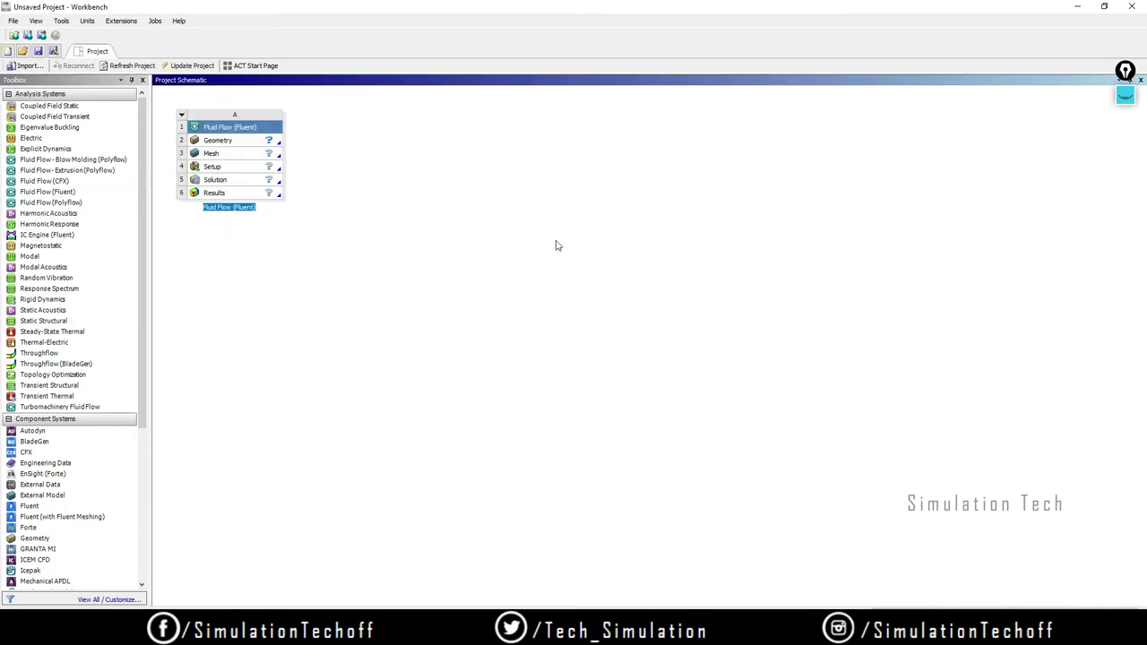
pyautogui.click(345, 207)
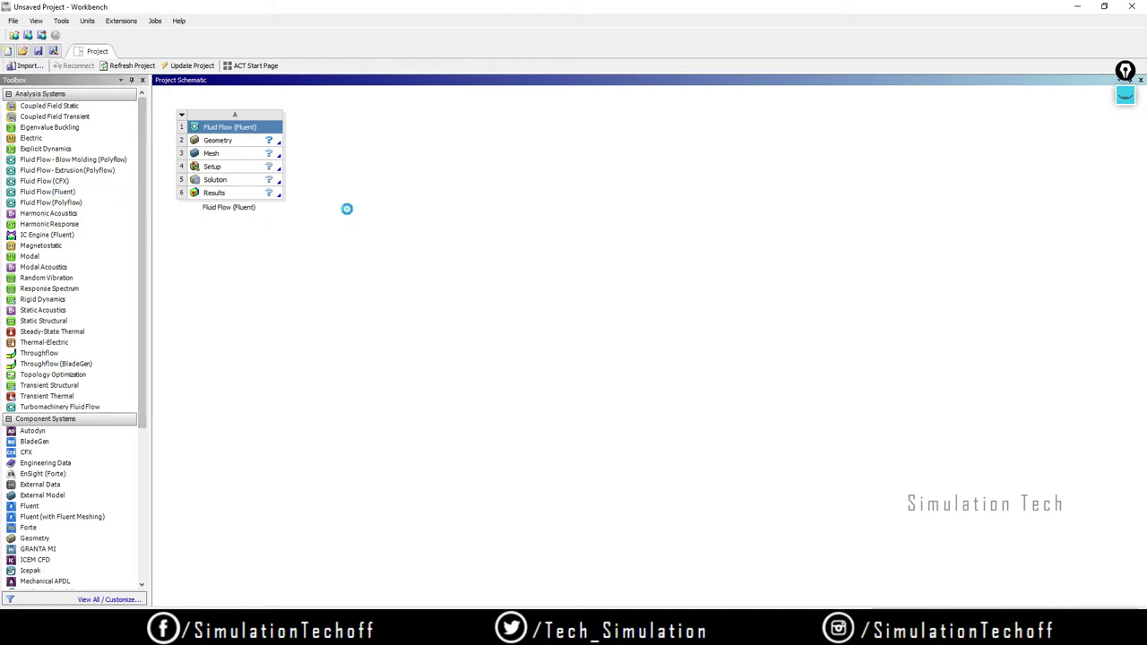
pyautogui.doubleClick(248, 144)
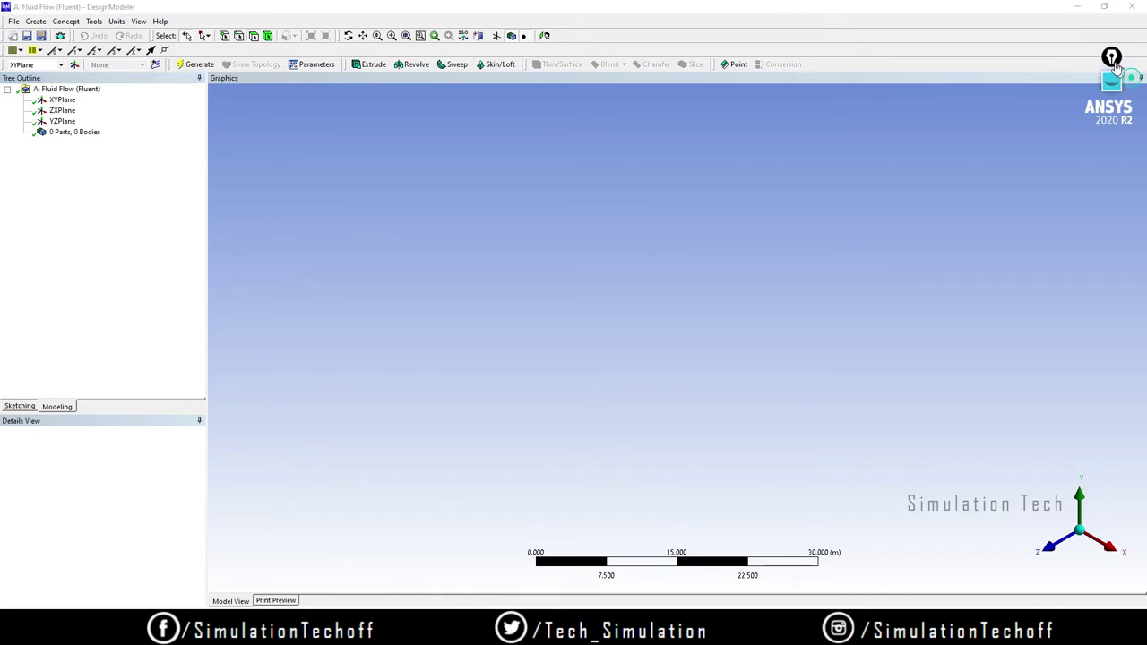
# Step: Minimize DesignModeler to return to the Workbench project schematic
pyautogui.click(1078, 7)
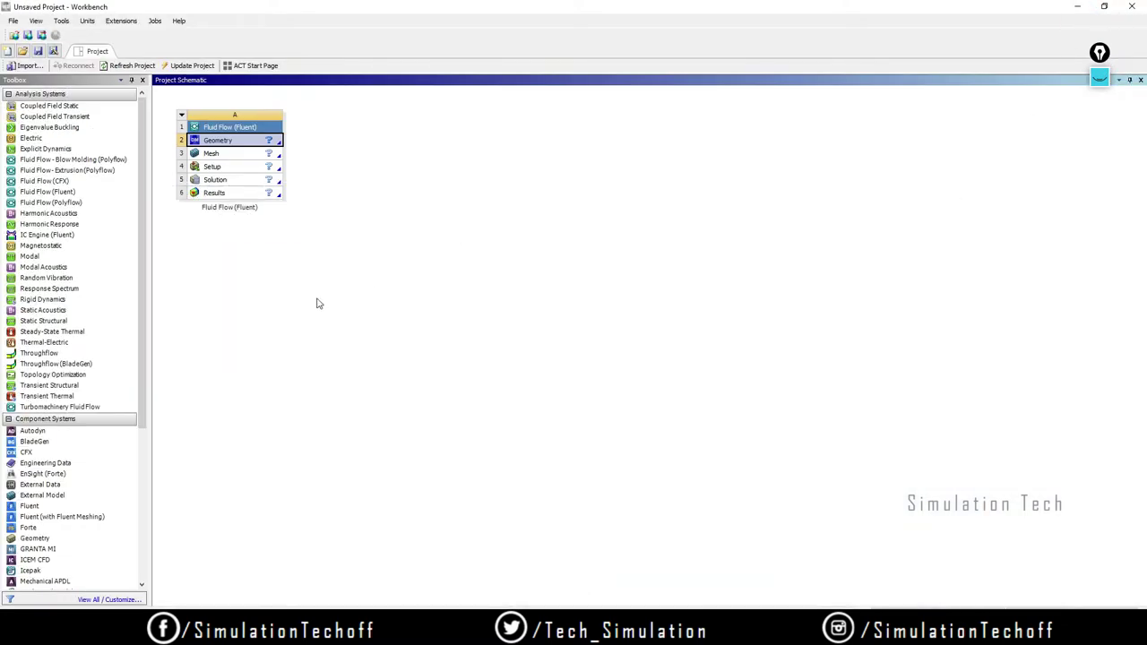
# Step: Show the Results cell's properties, then bring up the Geometry cell's properties showing the 3D analysis type
pyautogui.rightClick(229, 191)
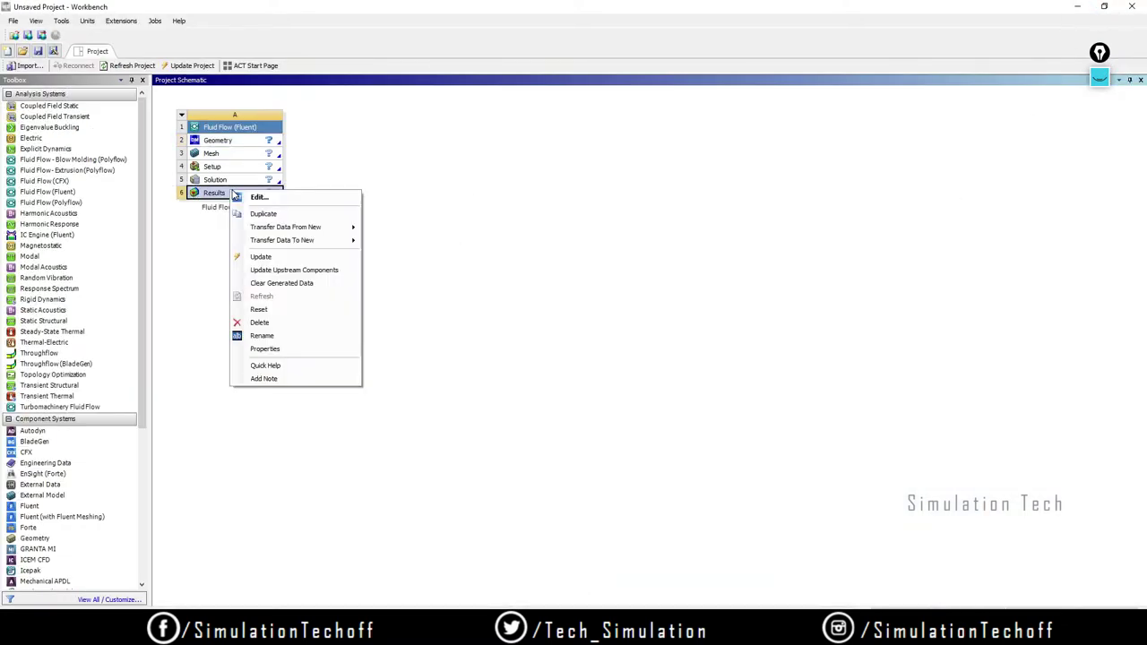
pyautogui.click(274, 348)
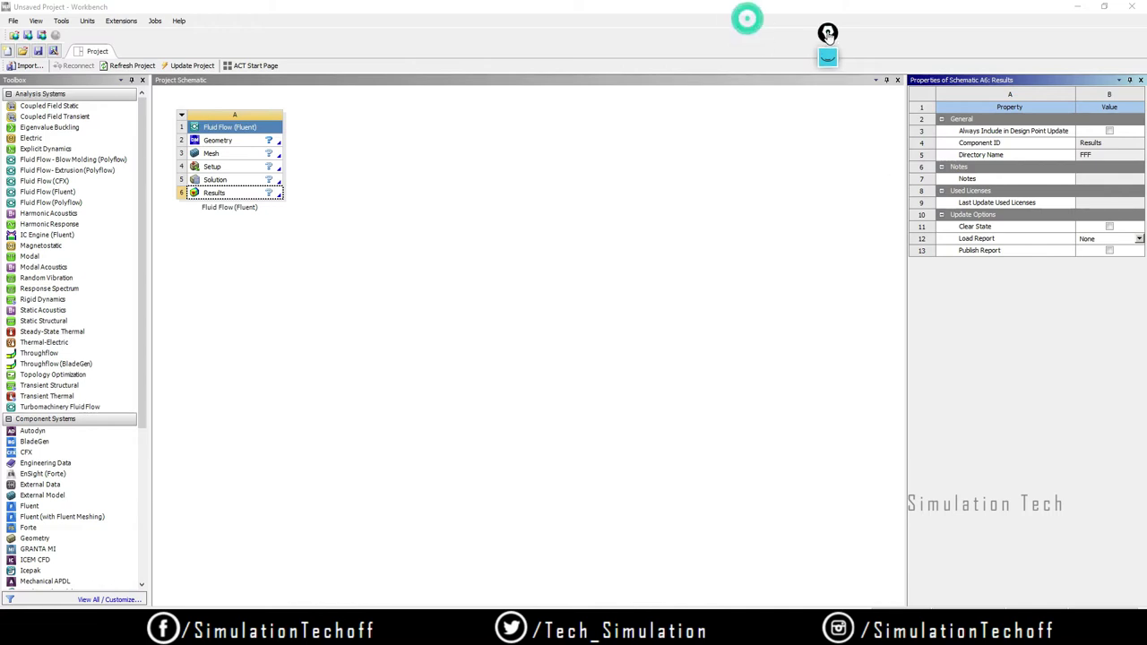
pyautogui.click(778, 242)
pyautogui.rightClick(216, 146)
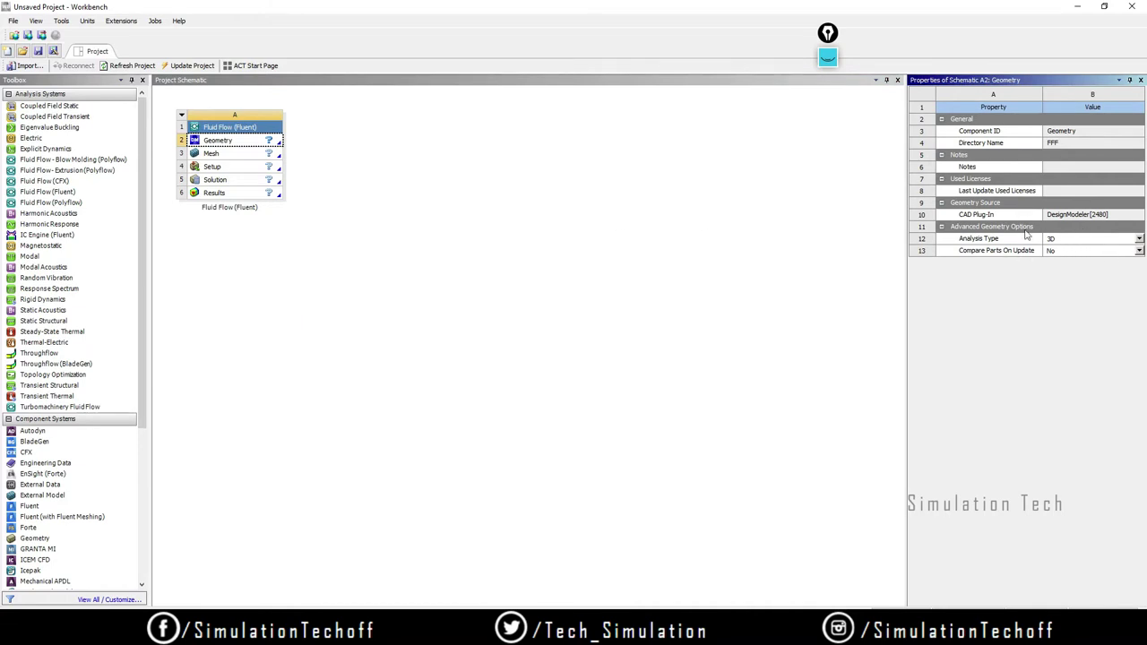
# Step: Change the Geometry cell's Analysis Type property from 3D to 2D
pyautogui.click(827, 57)
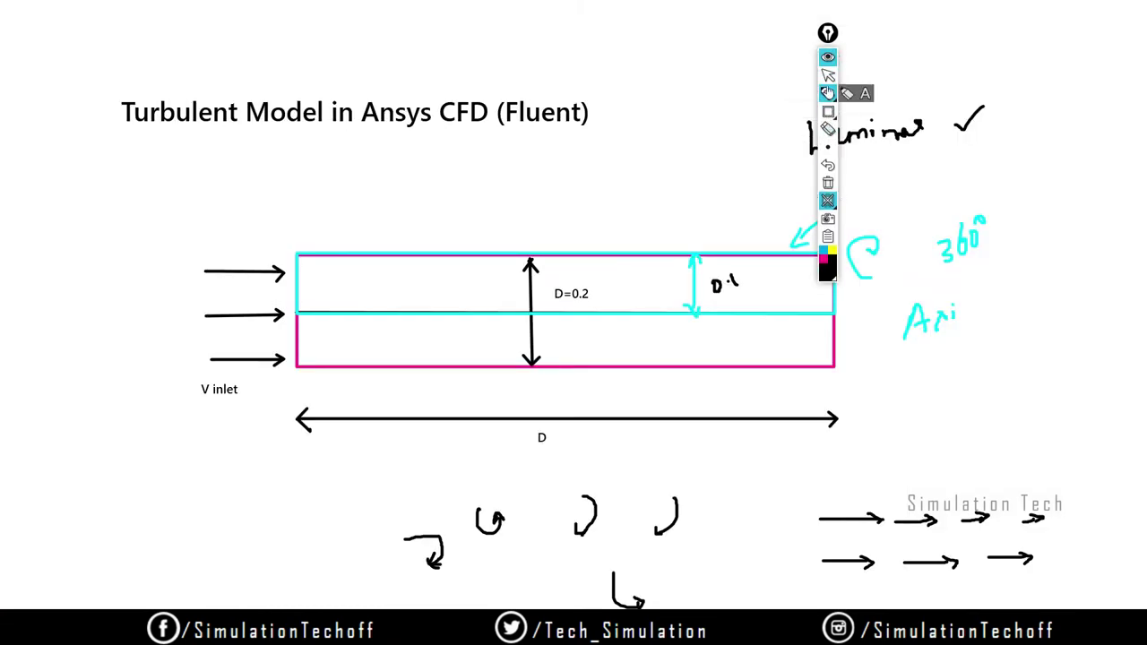
pyautogui.click(827, 58)
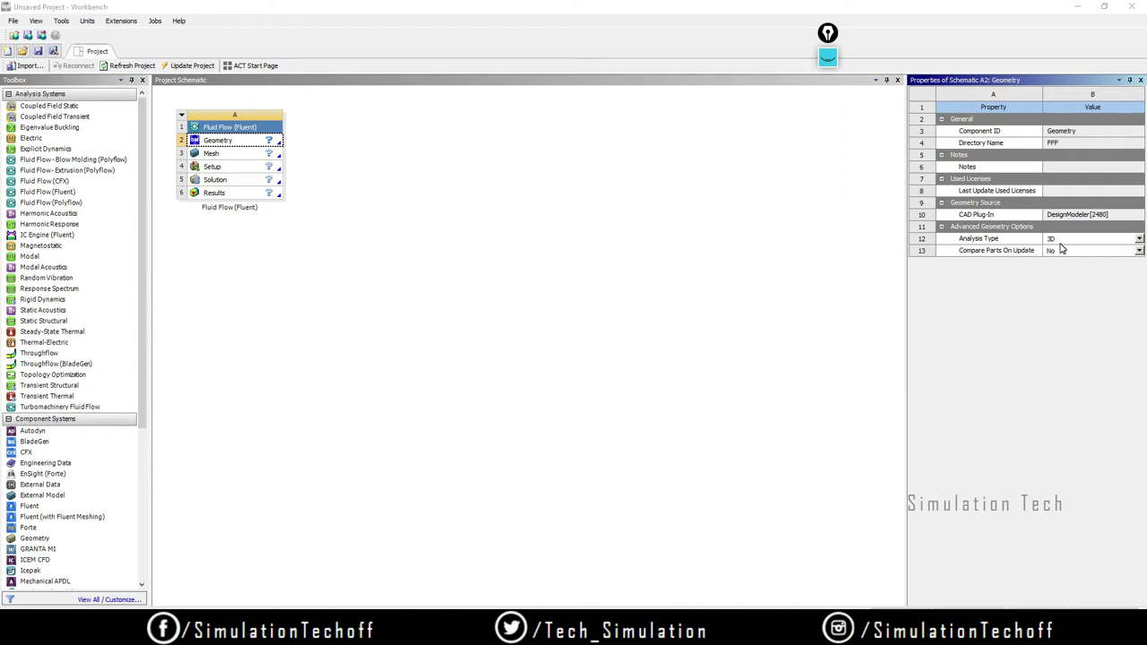
pyautogui.click(1140, 242)
pyautogui.click(1094, 260)
pyautogui.click(566, 215)
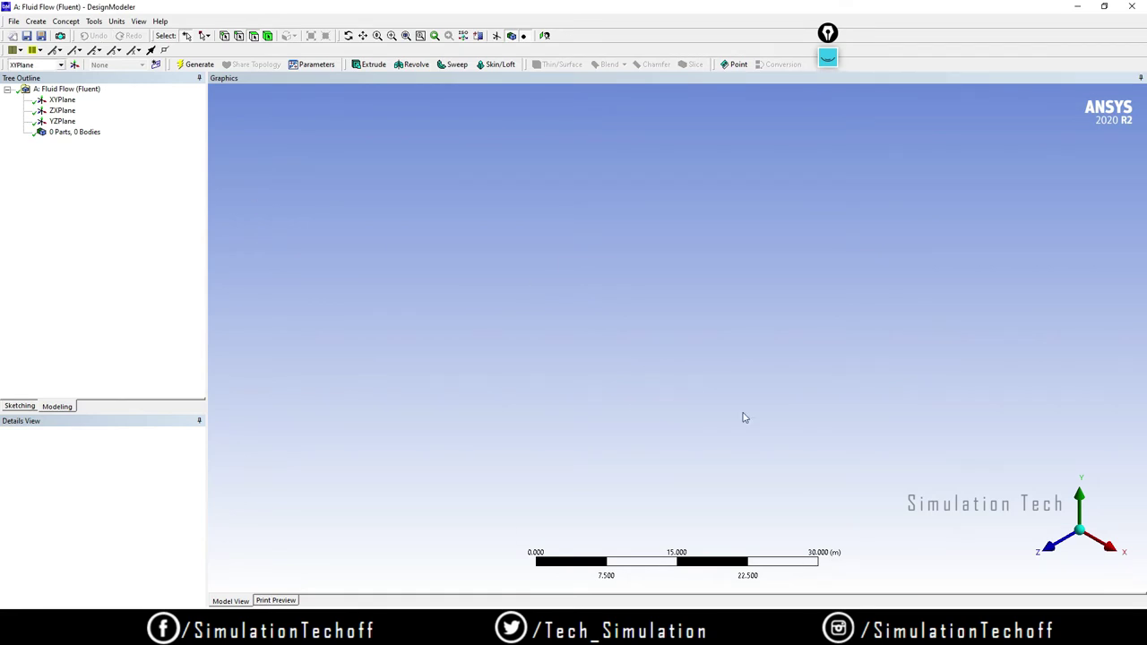
# Step: Write 'm' after the D=0.2 and 0.1 dimensions on the pipe sketch whiteboard
pyautogui.click(827, 59)
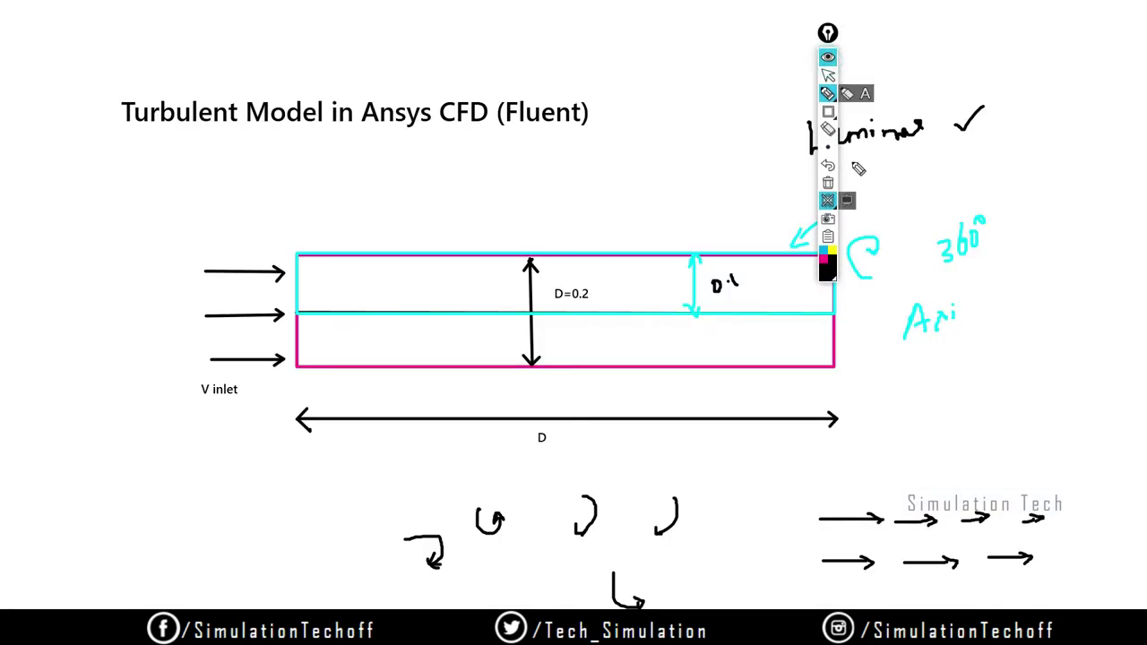
pyautogui.moveTo(827, 33); pyautogui.dragTo(1063, 58)
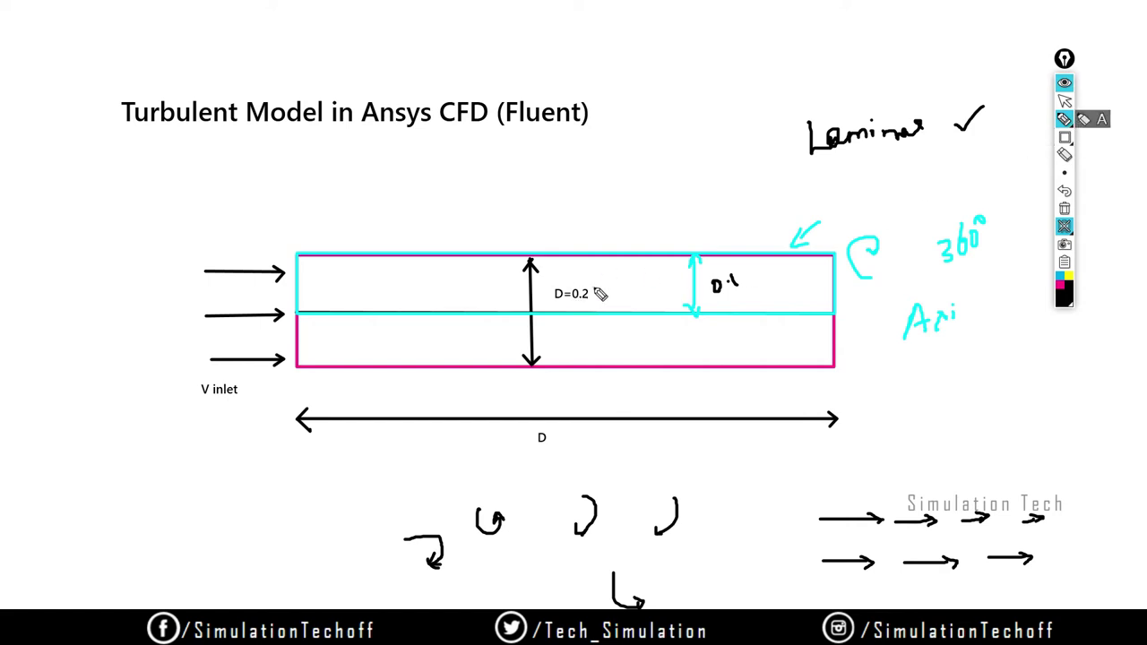
pyautogui.moveTo(593, 296); pyautogui.dragTo(606, 296)
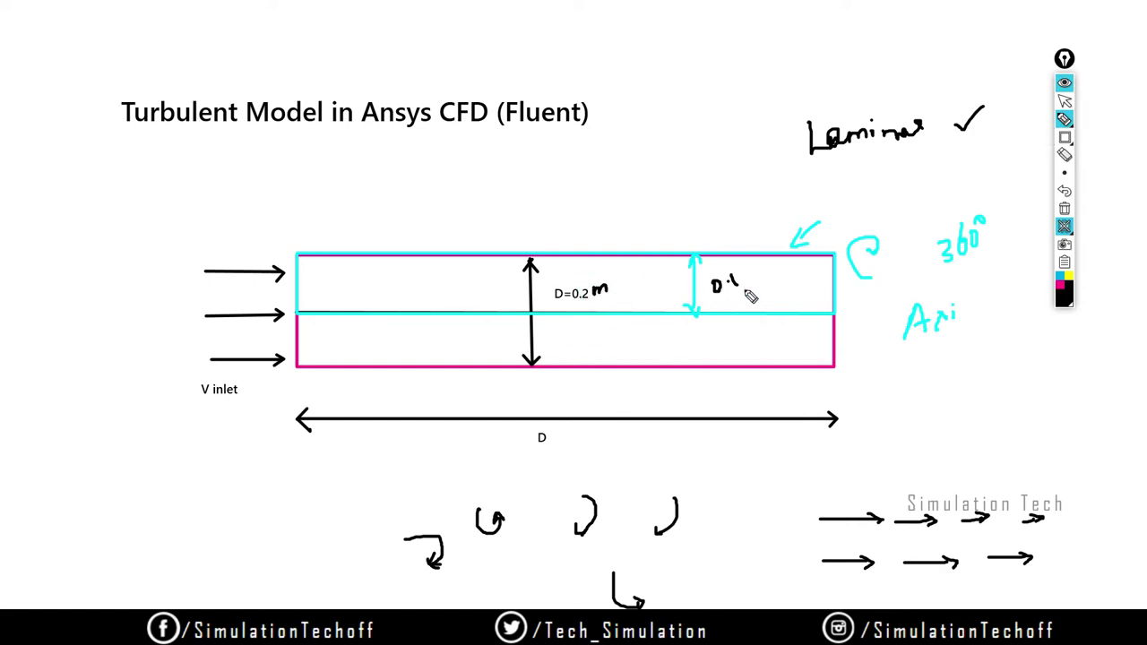
pyautogui.moveTo(741, 288); pyautogui.dragTo(758, 289)
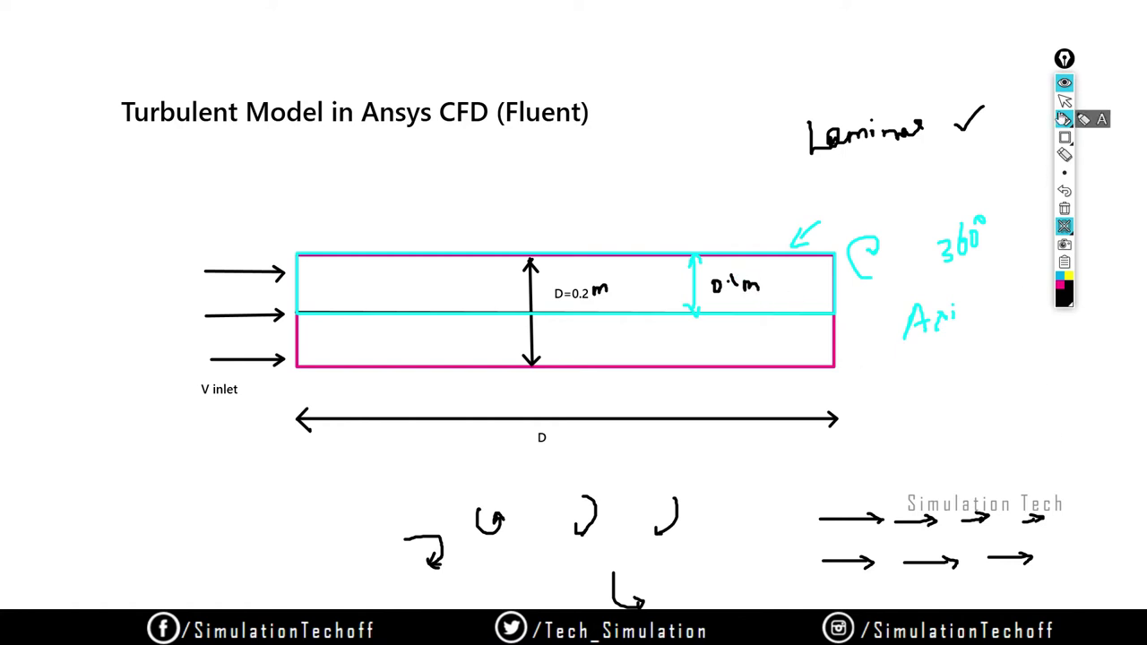
pyautogui.click(1063, 100)
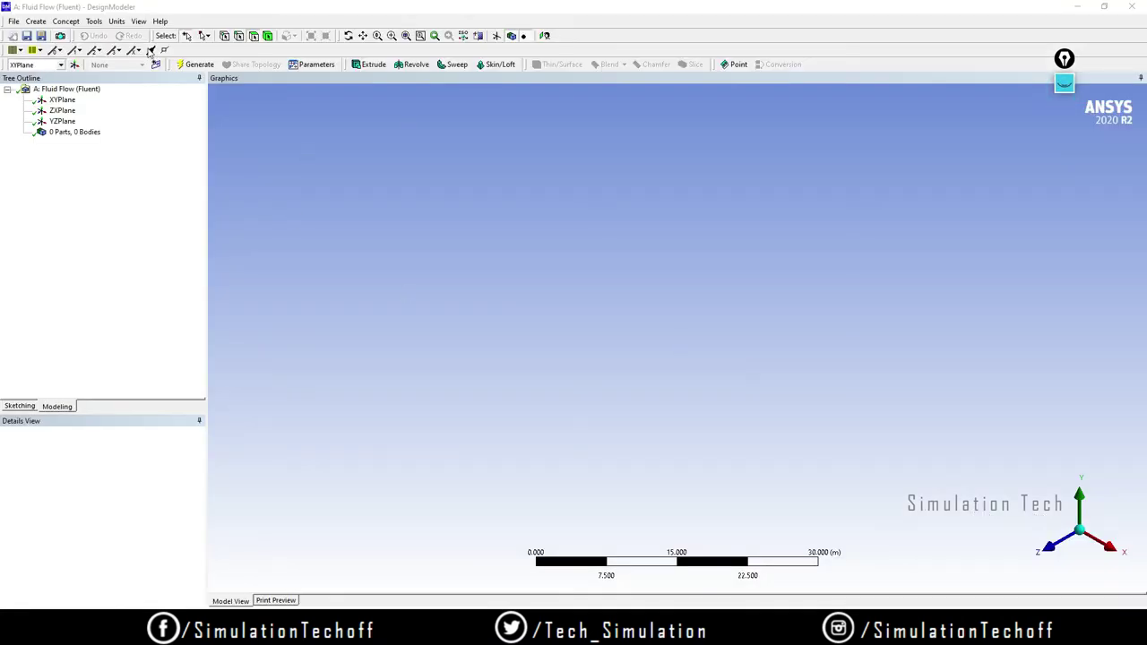
# Step: Leave the length units unchanged and set up the XYPlane for sketching, viewed face-on
pyautogui.click(118, 20)
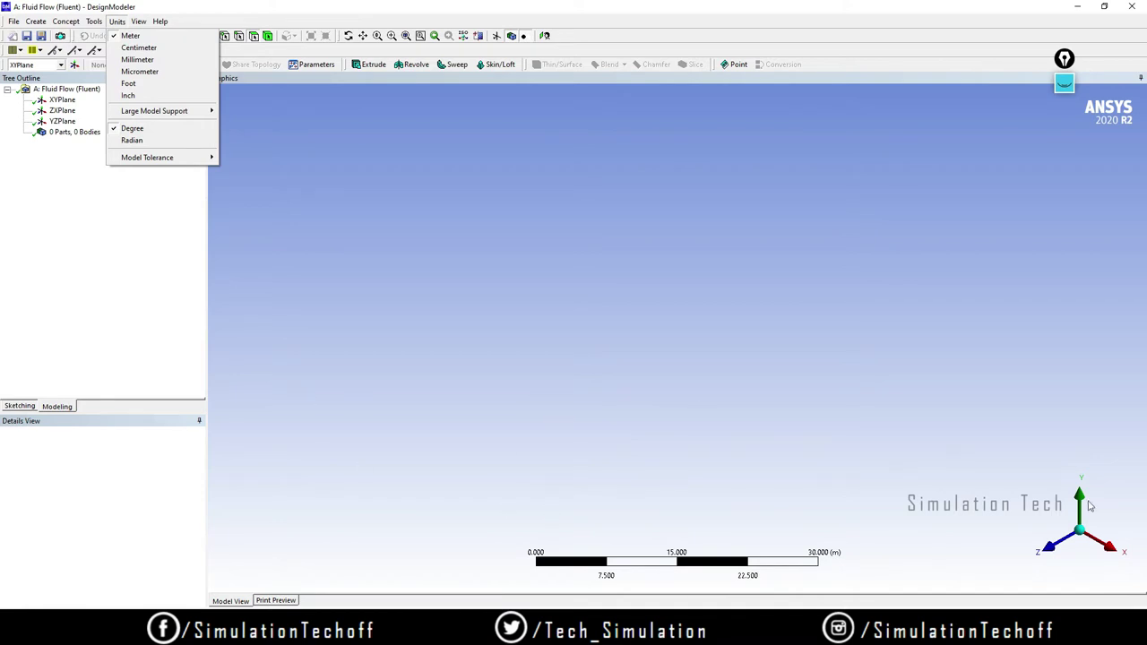
pyautogui.click(776, 368)
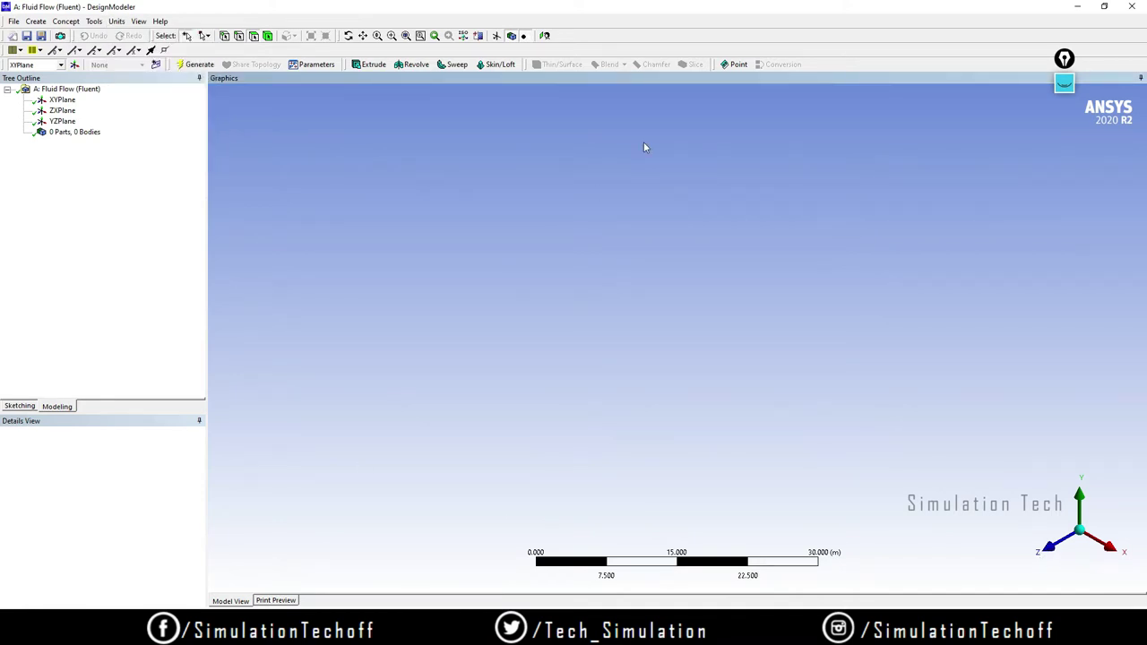
pyautogui.click(544, 36)
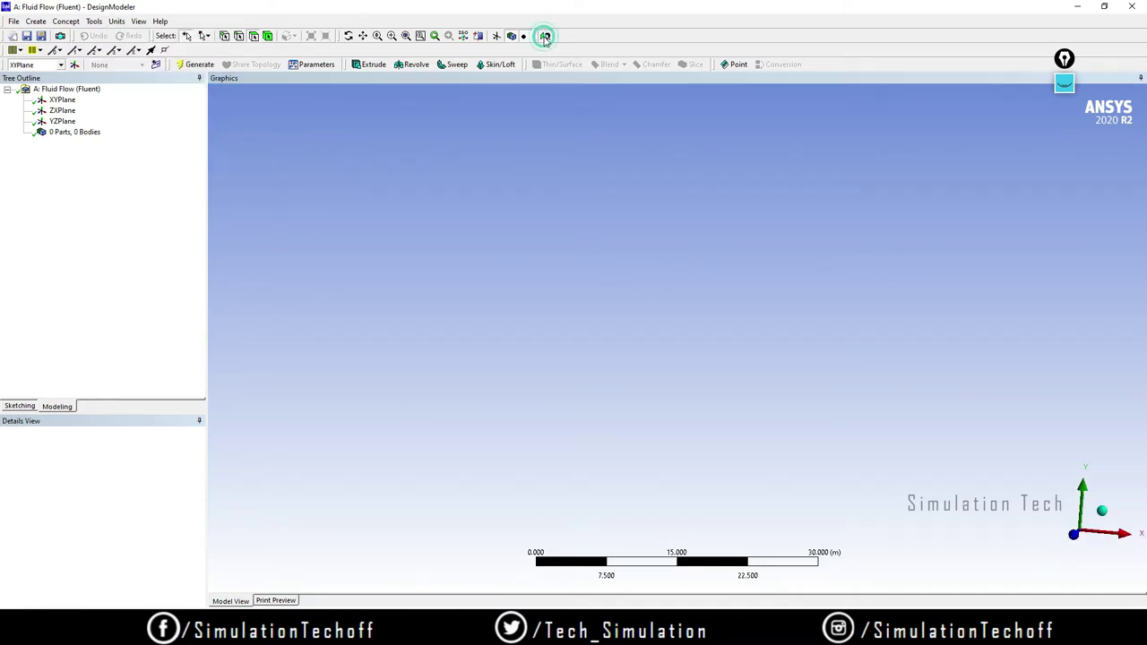
pyautogui.click(59, 100)
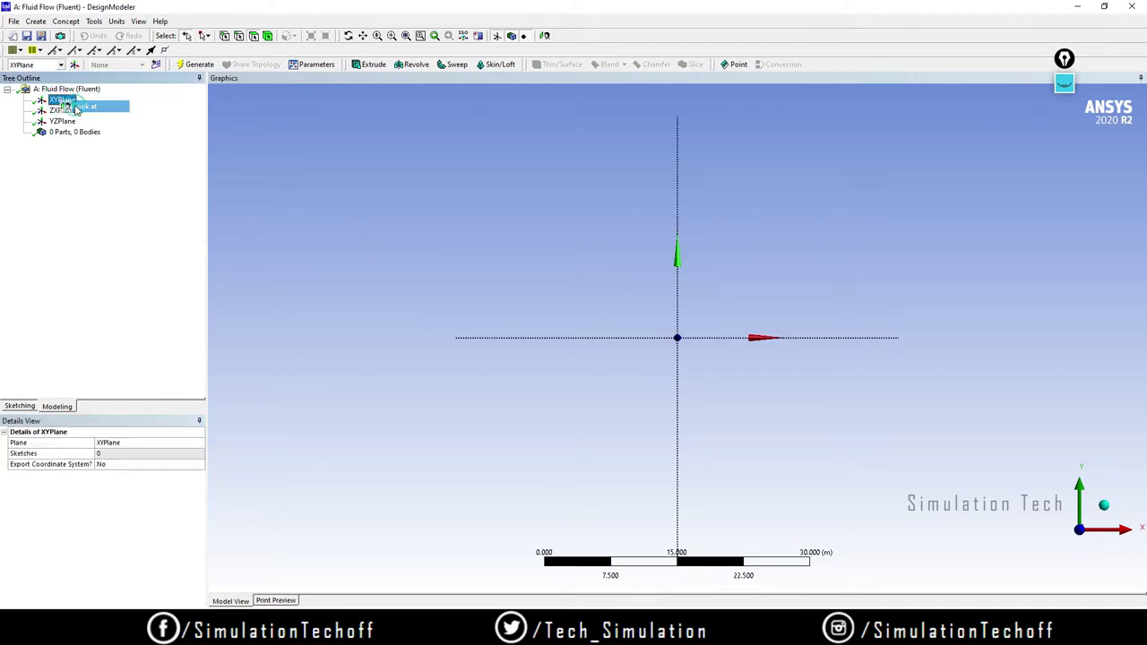
# Step: Draw a rectangle from the origin in Sketch1 and fit it in view
pyautogui.click(20, 405)
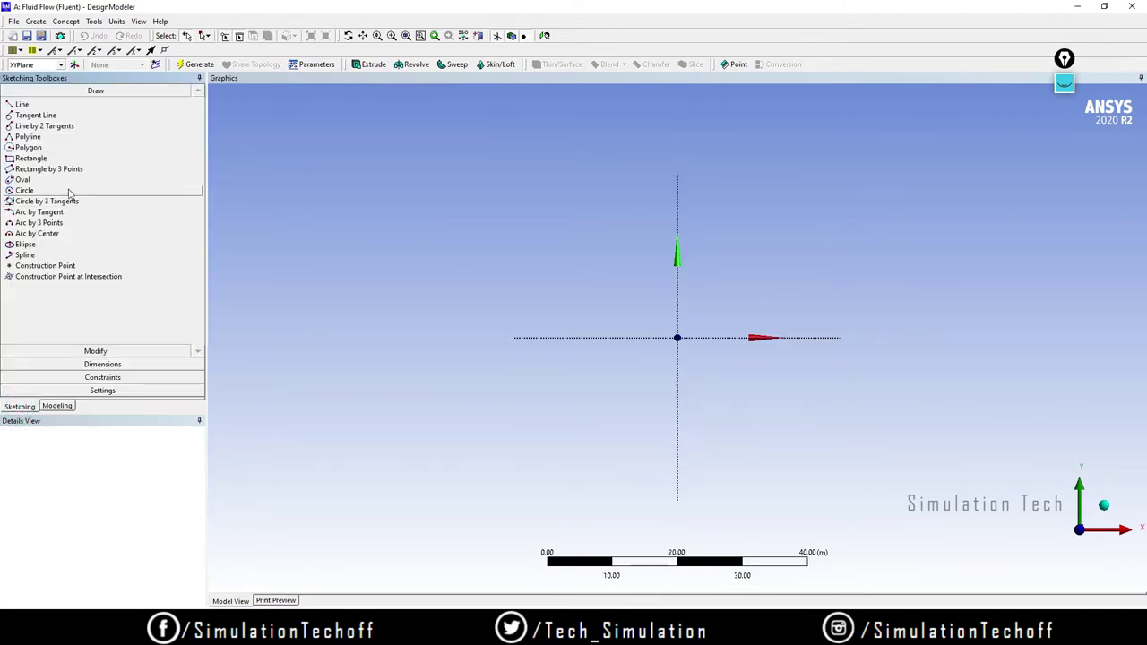
pyautogui.click(69, 159)
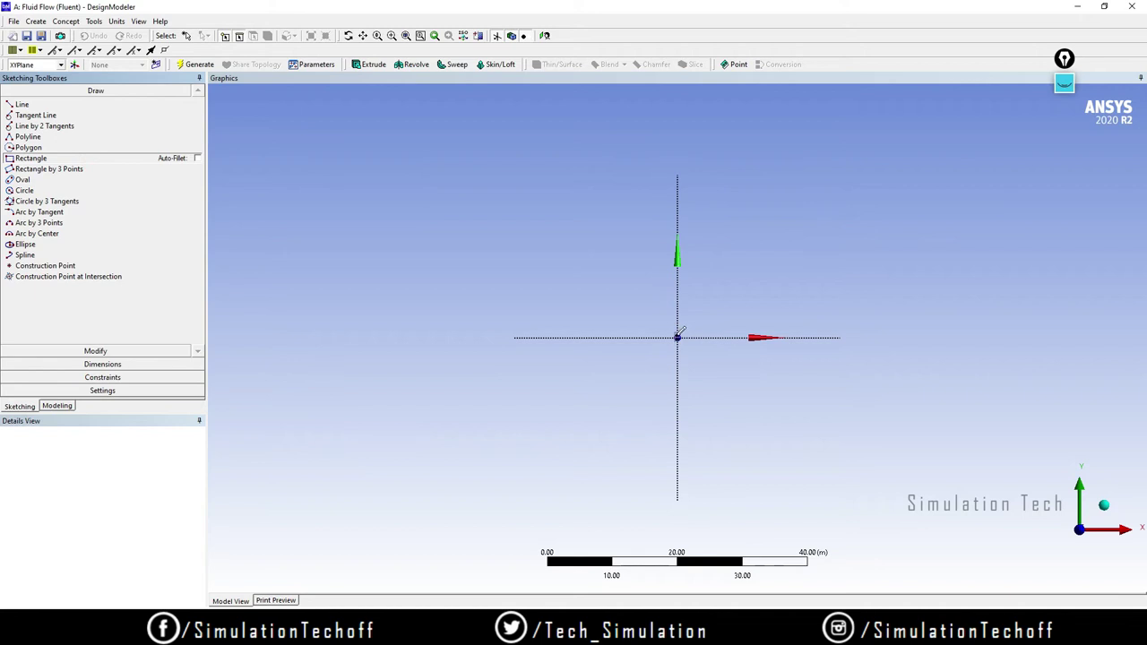
pyautogui.click(677, 336)
pyautogui.click(1033, 214)
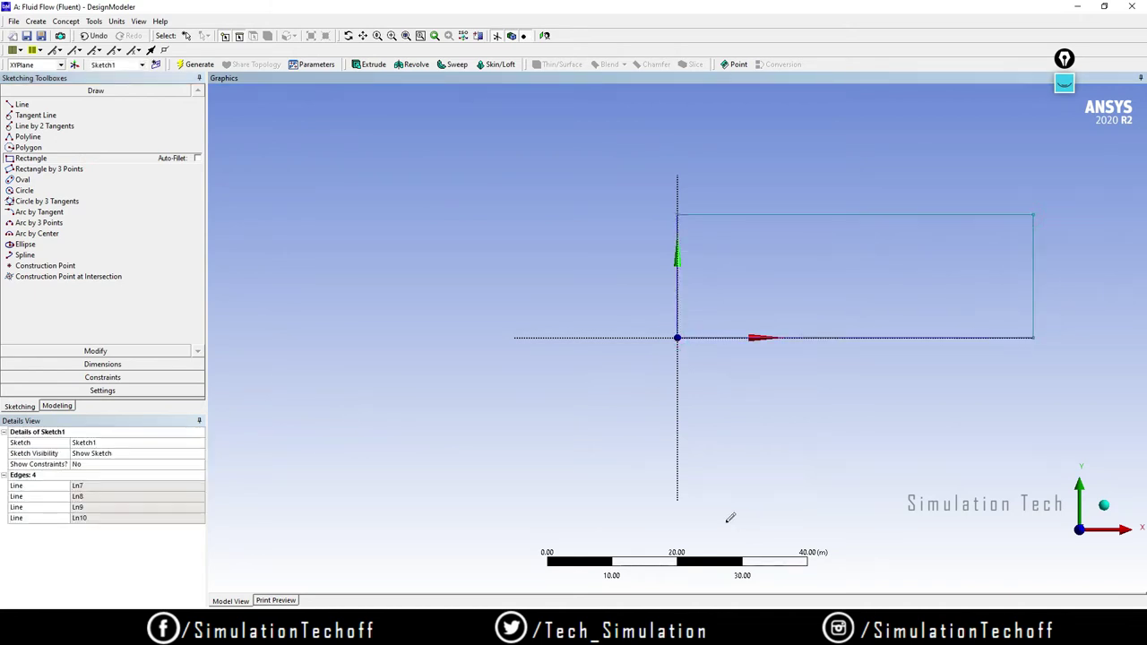
pyautogui.scroll(-1, 914, 385)
pyautogui.moveTo(911, 382)
pyautogui.keyDown('ctrl'); pyautogui.mouseDown(button='middle')
pyautogui.moveTo(791, 404)
pyautogui.moveTo(732, 399)
pyautogui.mouseUp(button='middle'); pyautogui.keyUp('ctrl')
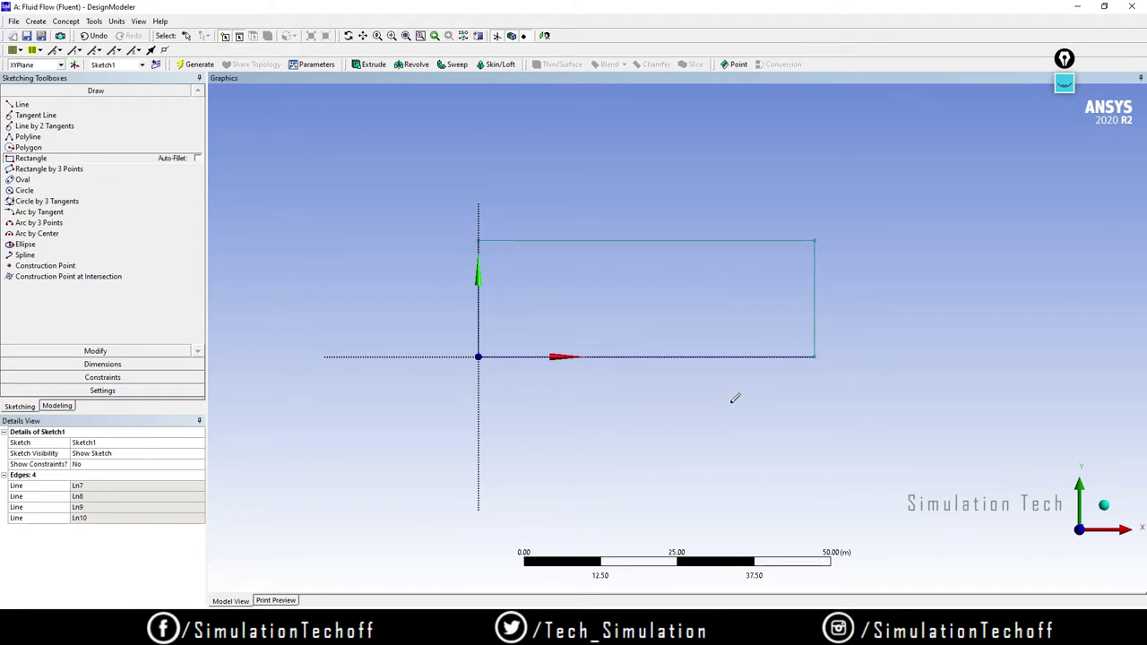
pyautogui.click(125, 363)
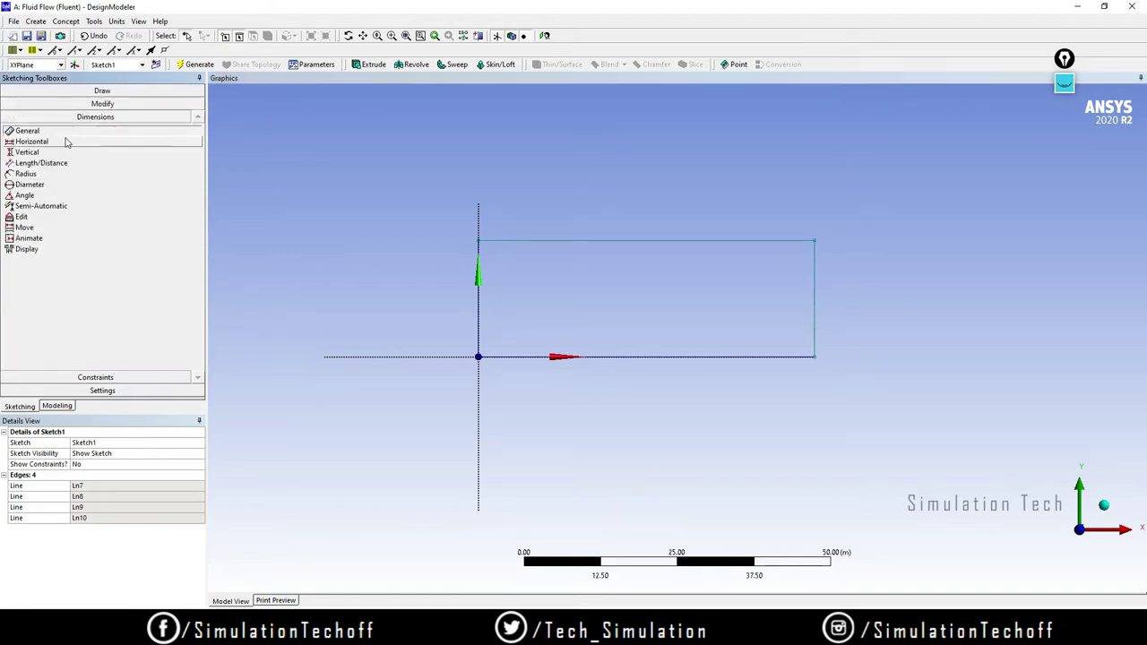
# Step: Add vertical V1 and horizontal H2 dimensions to the rectangle's left and top edges
pyautogui.click(478, 324)
pyautogui.click(443, 320)
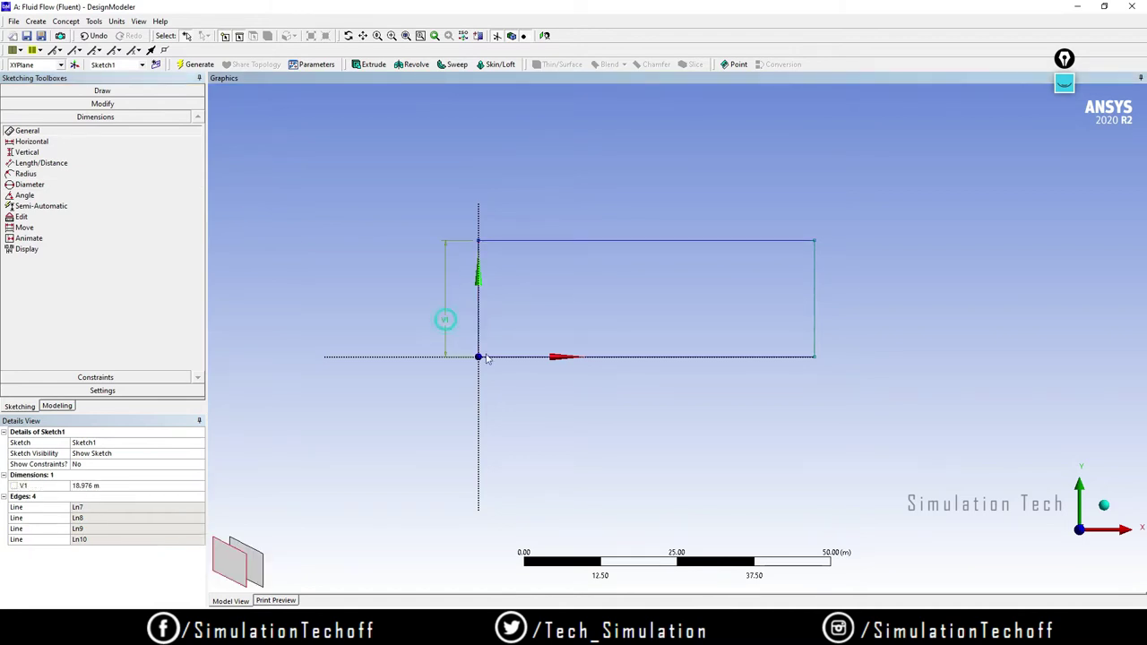
pyautogui.click(593, 240)
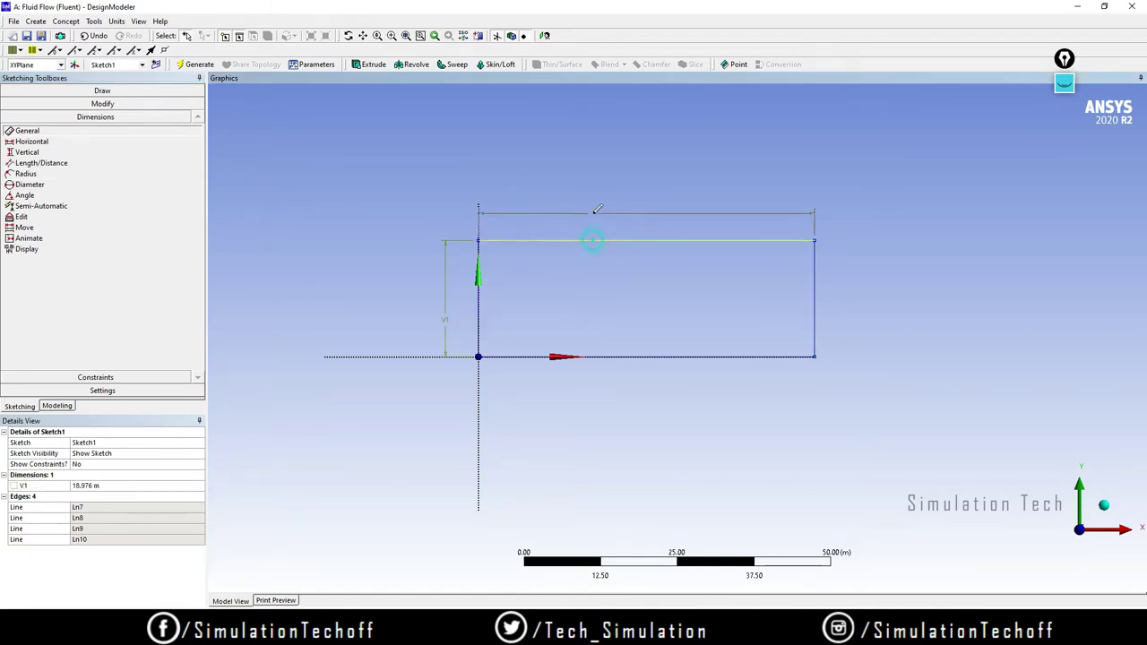
pyautogui.click(594, 213)
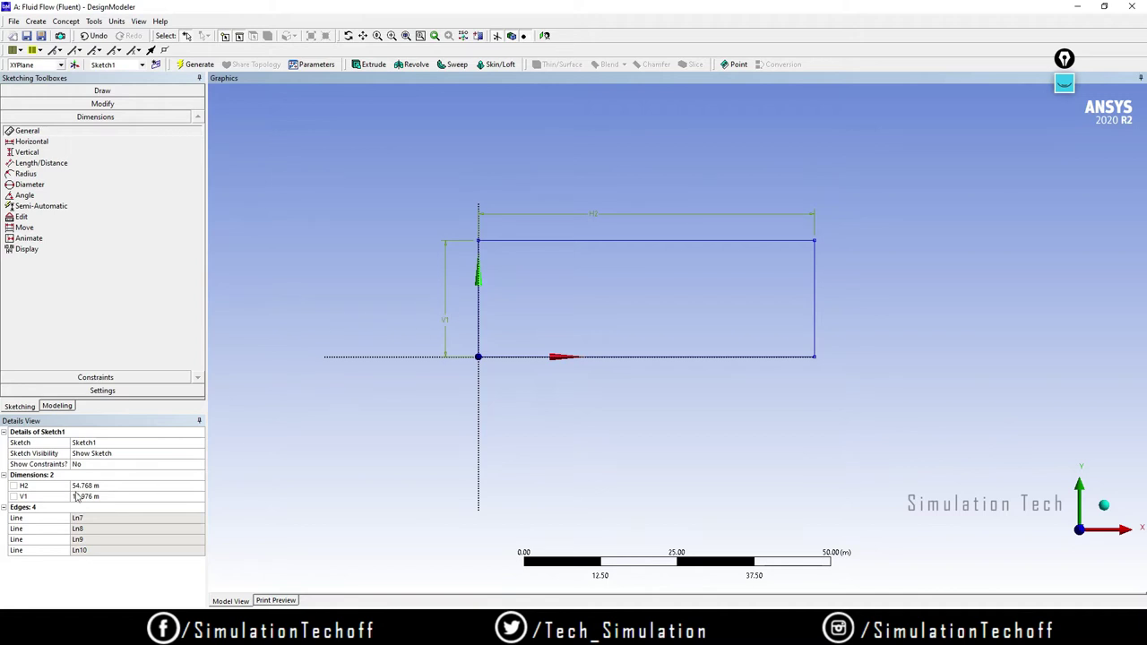
# Step: Set the V1 height dimension to 0.1 m in Details View
pyautogui.click(105, 486)
pyautogui.click(115, 496)
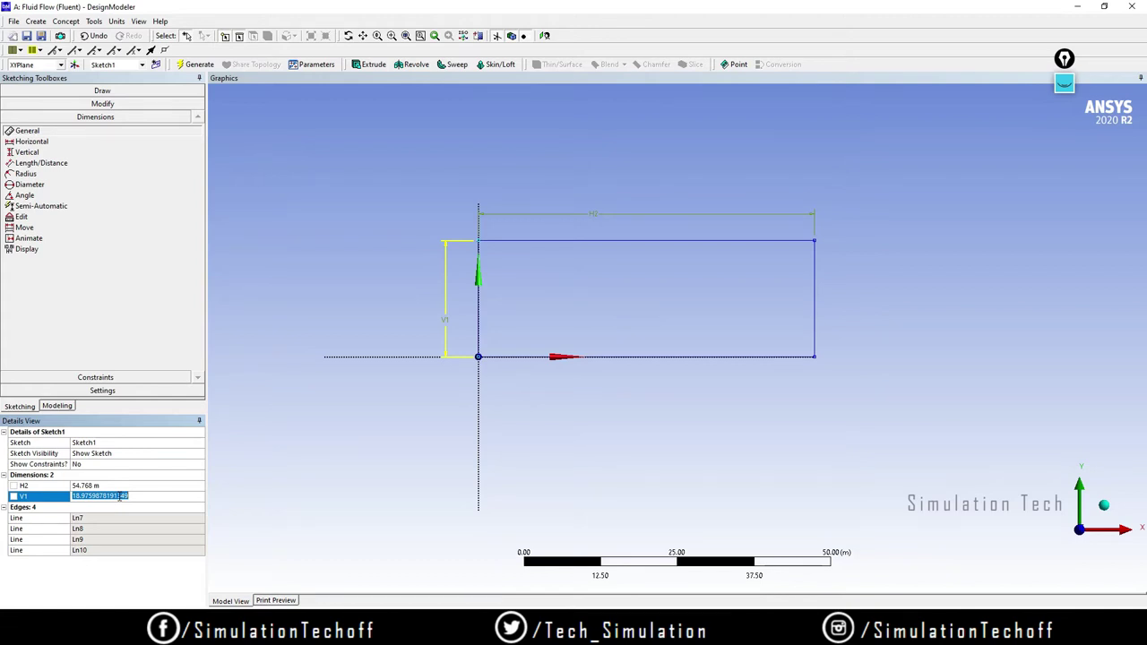
pyautogui.write('0.1')
pyautogui.press('Return')
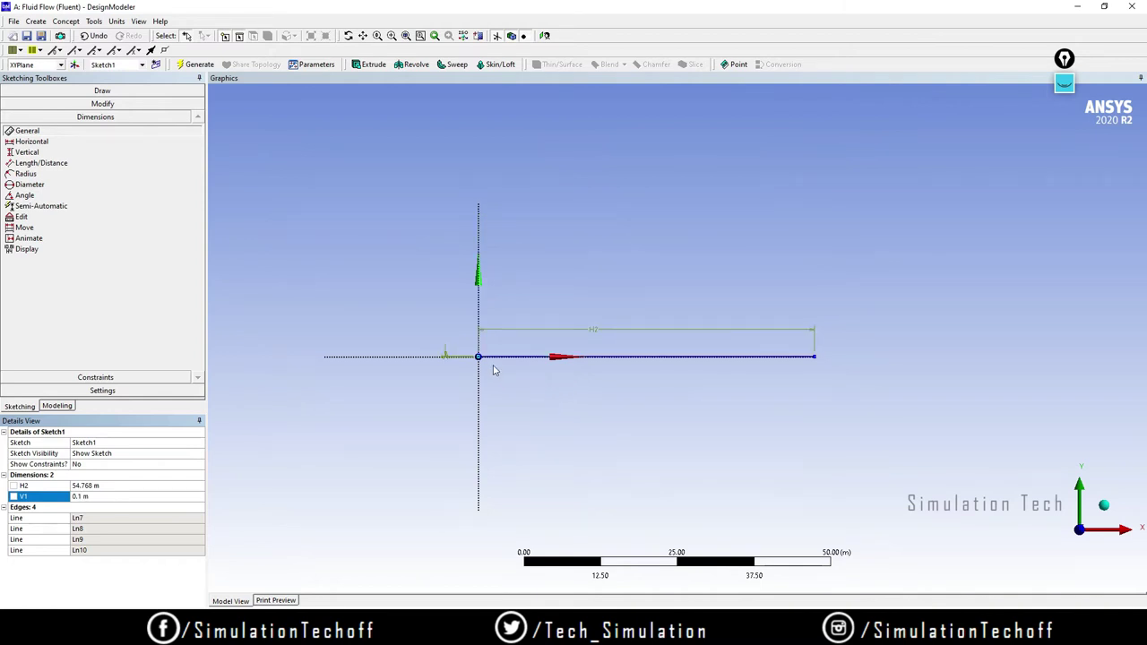
pyautogui.click(125, 485)
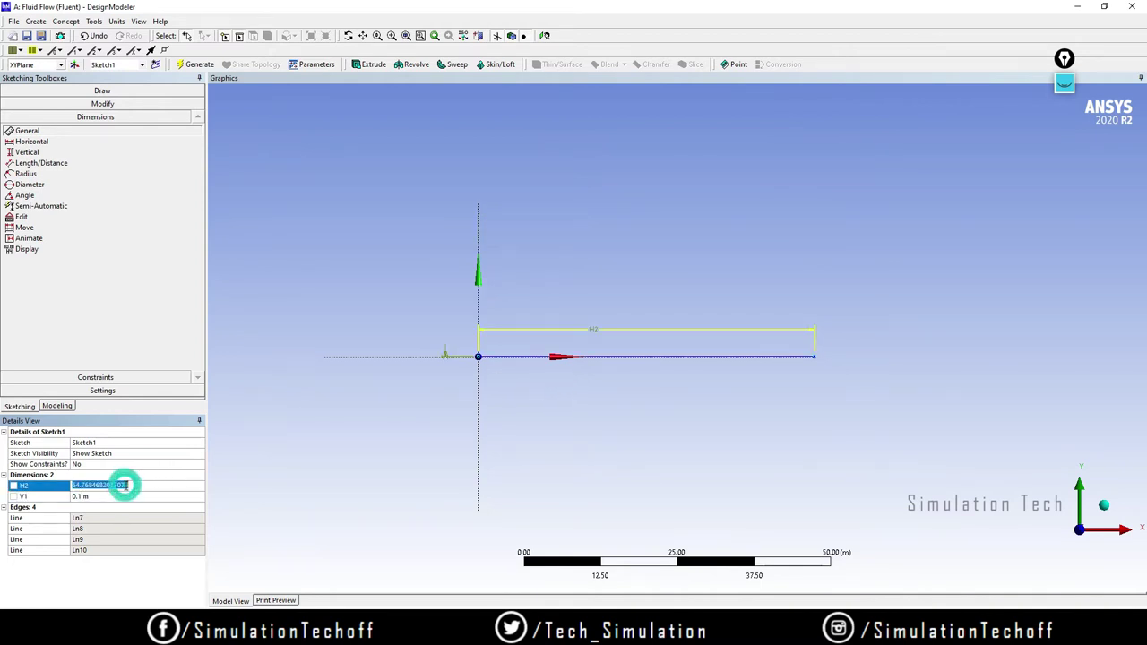
# Step: Handwrite the pipe length of 8 m beside D on the pipe diagram slide
pyautogui.click(1064, 82)
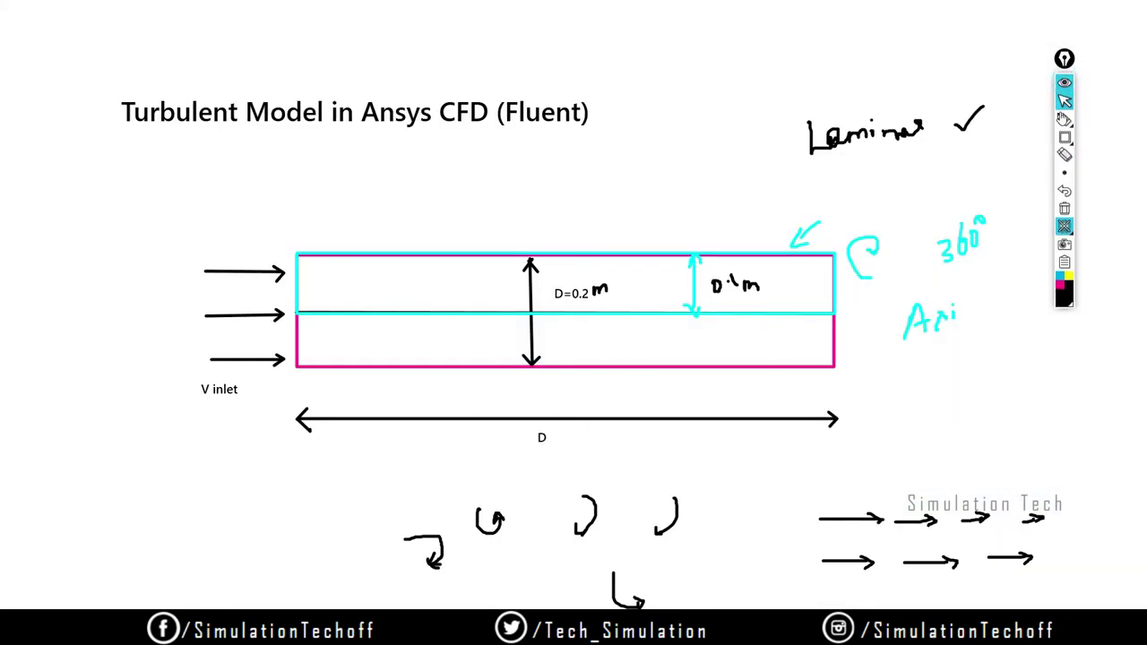
pyautogui.click(1064, 118)
pyautogui.moveTo(553, 439); pyautogui.dragTo(626, 442)
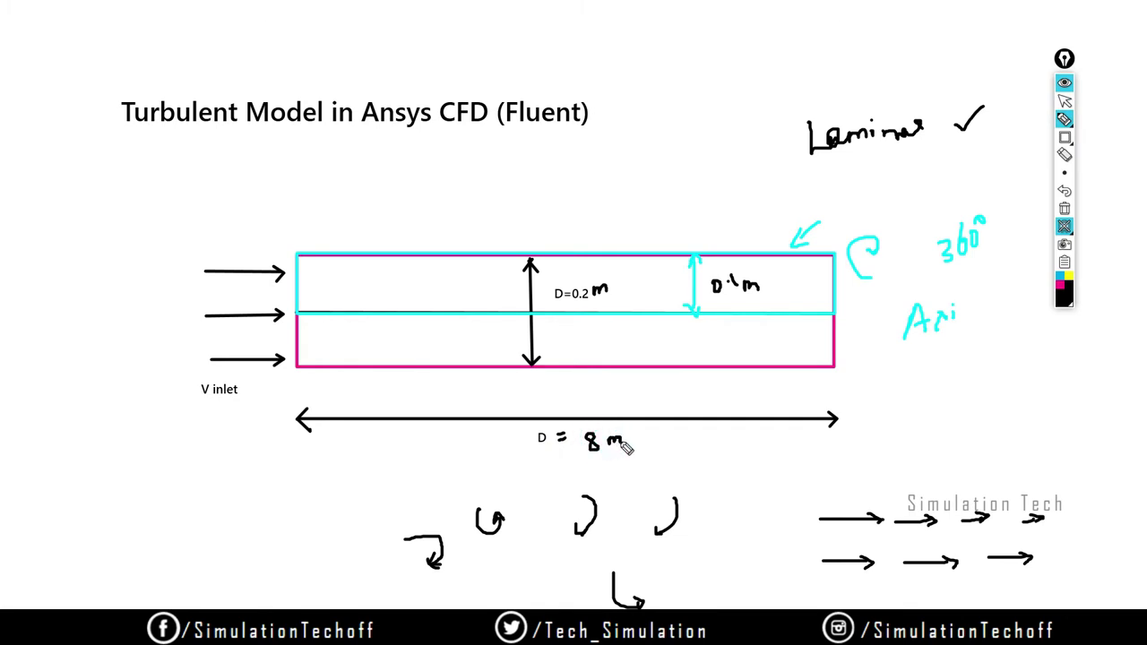
pyautogui.click(1064, 100)
# Step: Set the H2 length to 8 m and zoom to fit the resized rectangle
pyautogui.click(1066, 85)
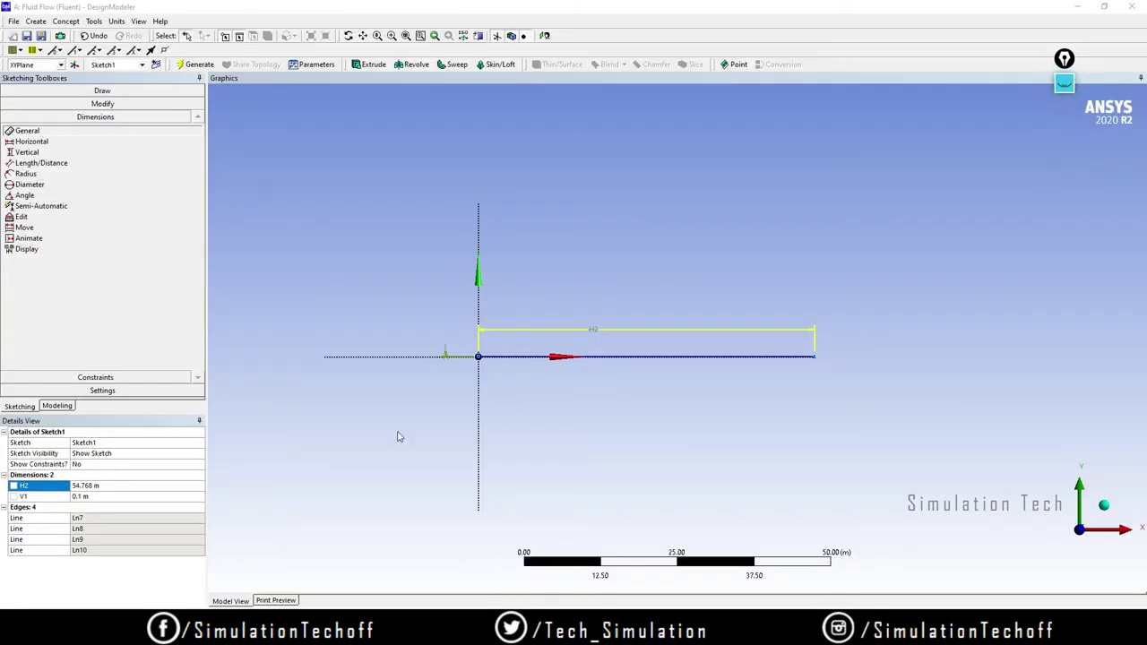
pyautogui.click(117, 485)
pyautogui.write('8')
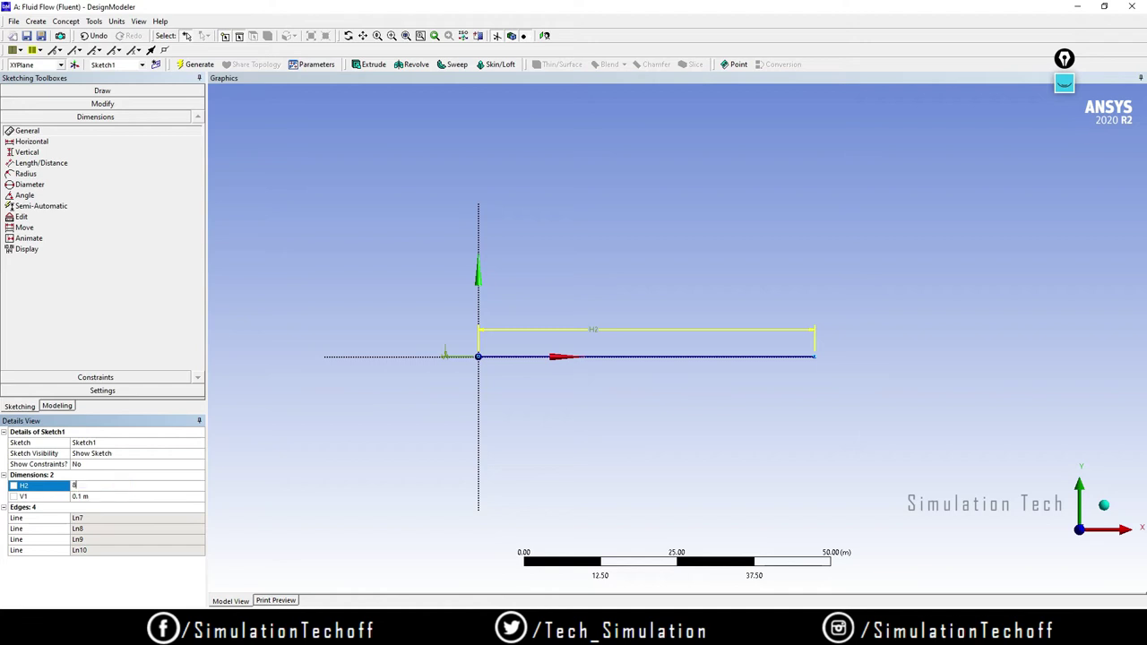
pyautogui.press('Return')
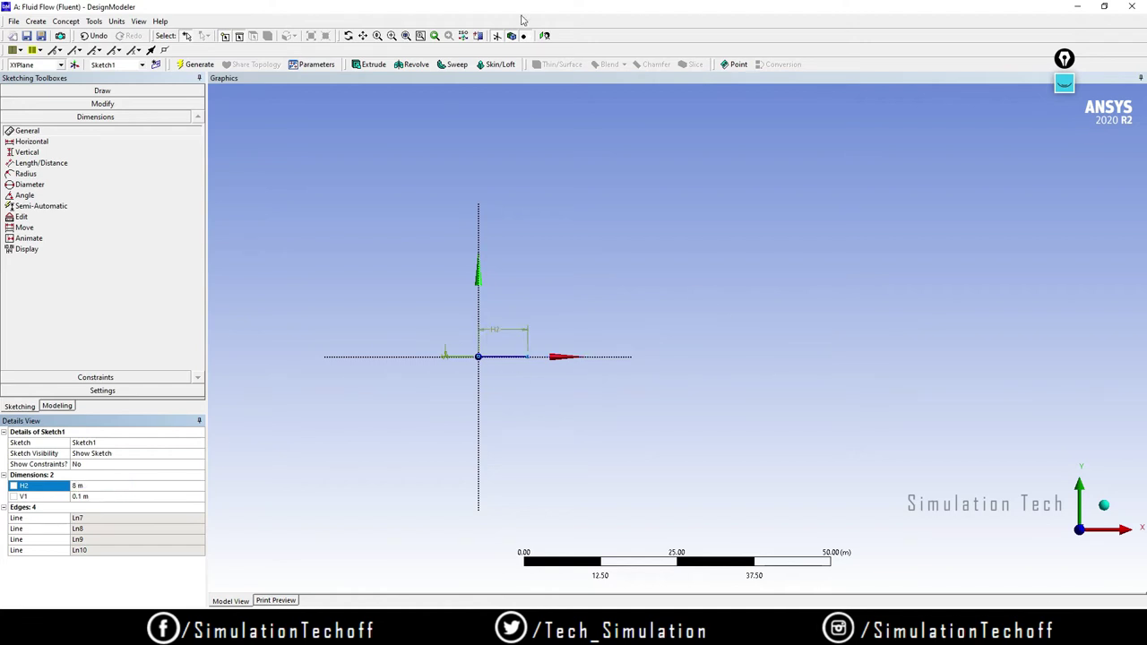
pyautogui.click(543, 36)
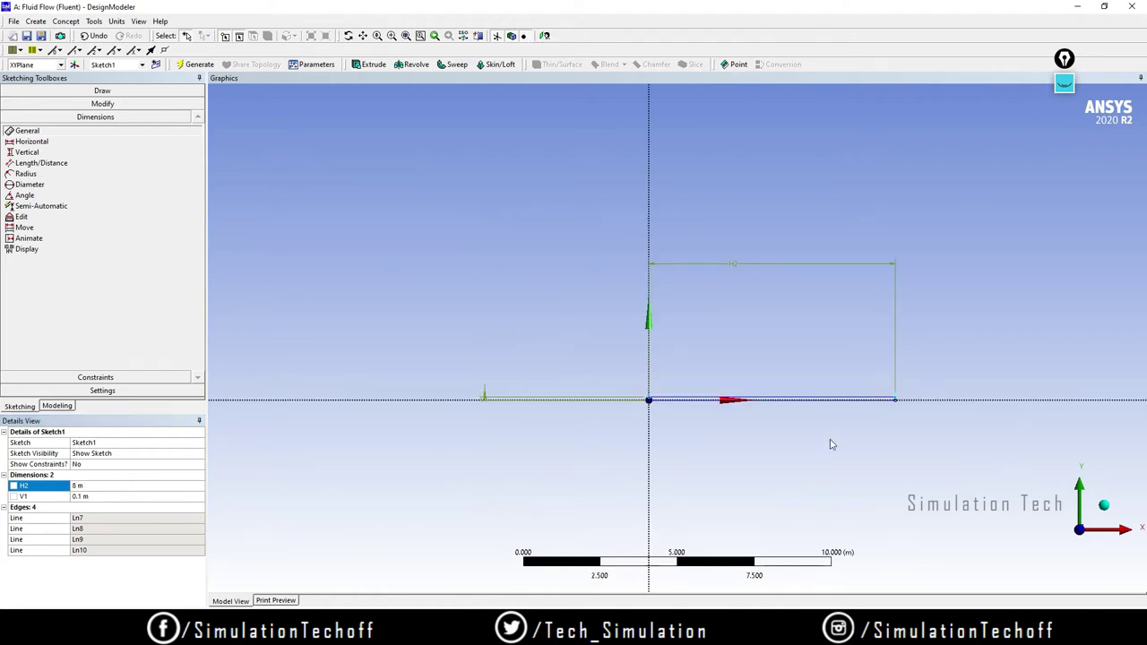
# Step: Delete the H2 and V1 dimensions and refit the sketch in view
pyautogui.rightClick(47, 488)
pyautogui.click(77, 496)
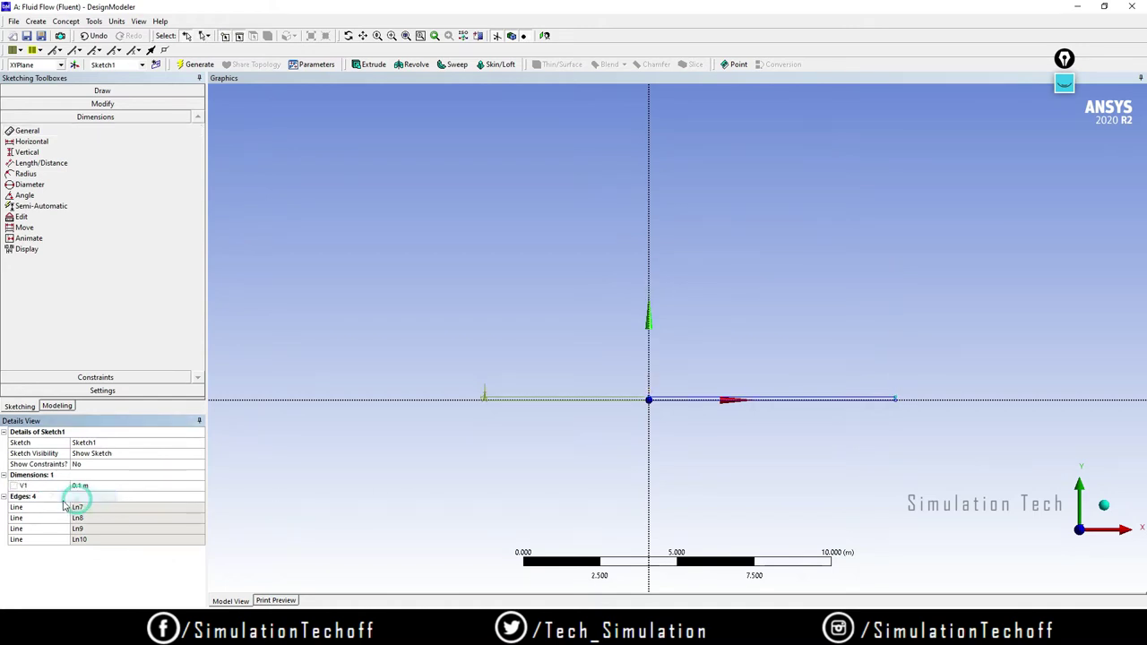
pyautogui.rightClick(56, 487)
pyautogui.click(72, 494)
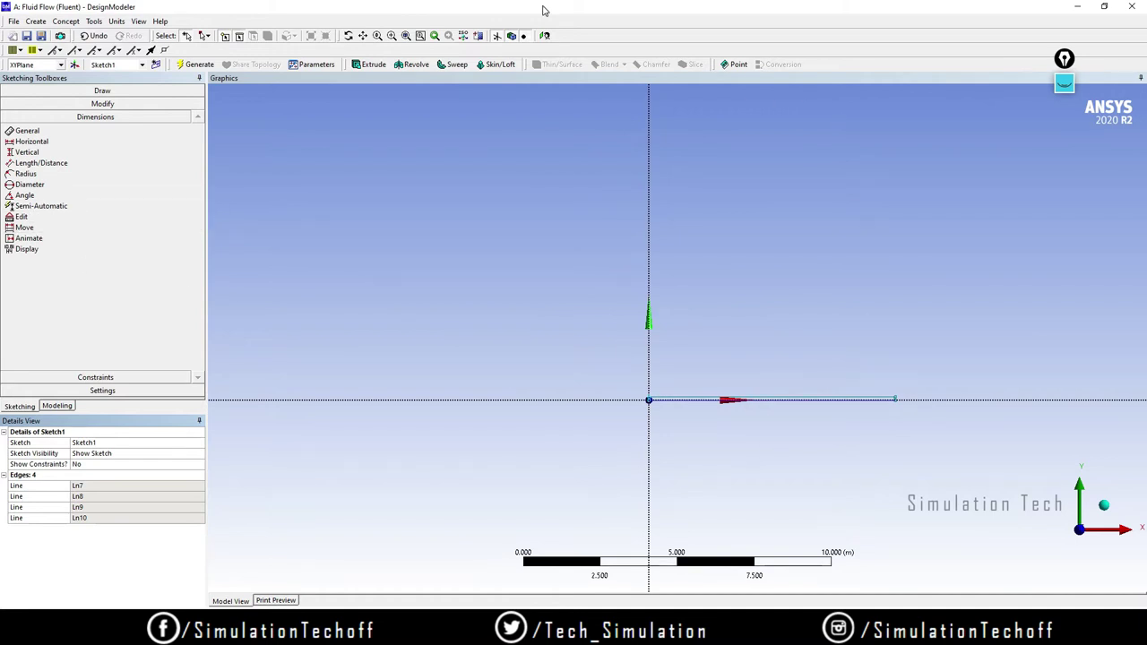
pyautogui.click(544, 35)
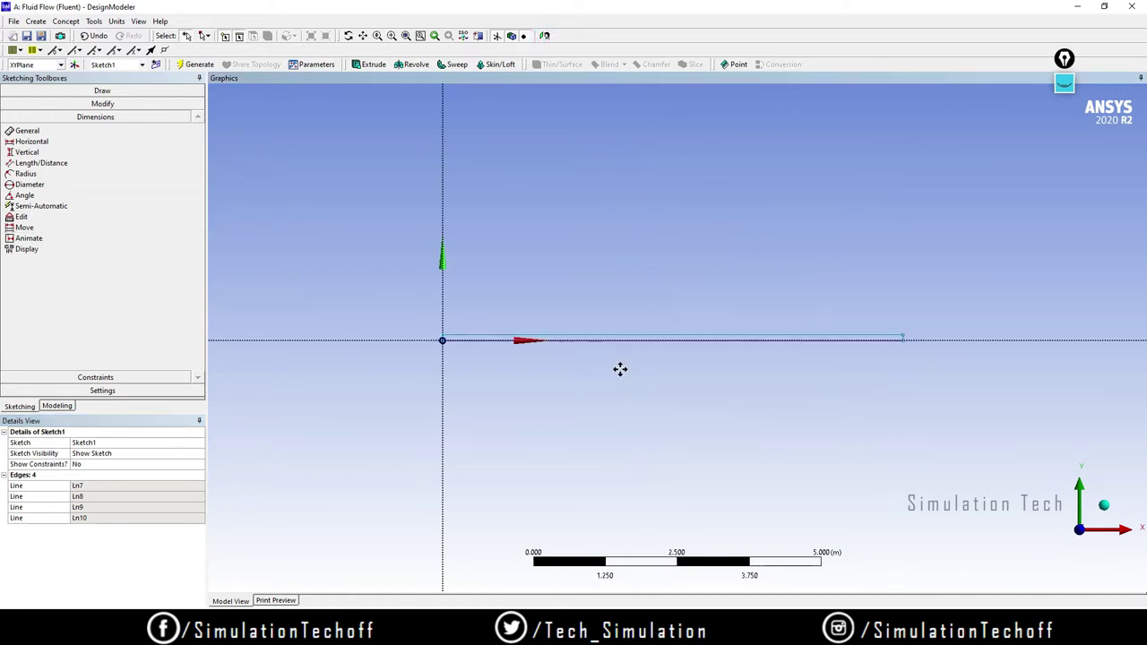
pyautogui.scroll(3, 621, 360)
pyautogui.scroll(2, 448, 367)
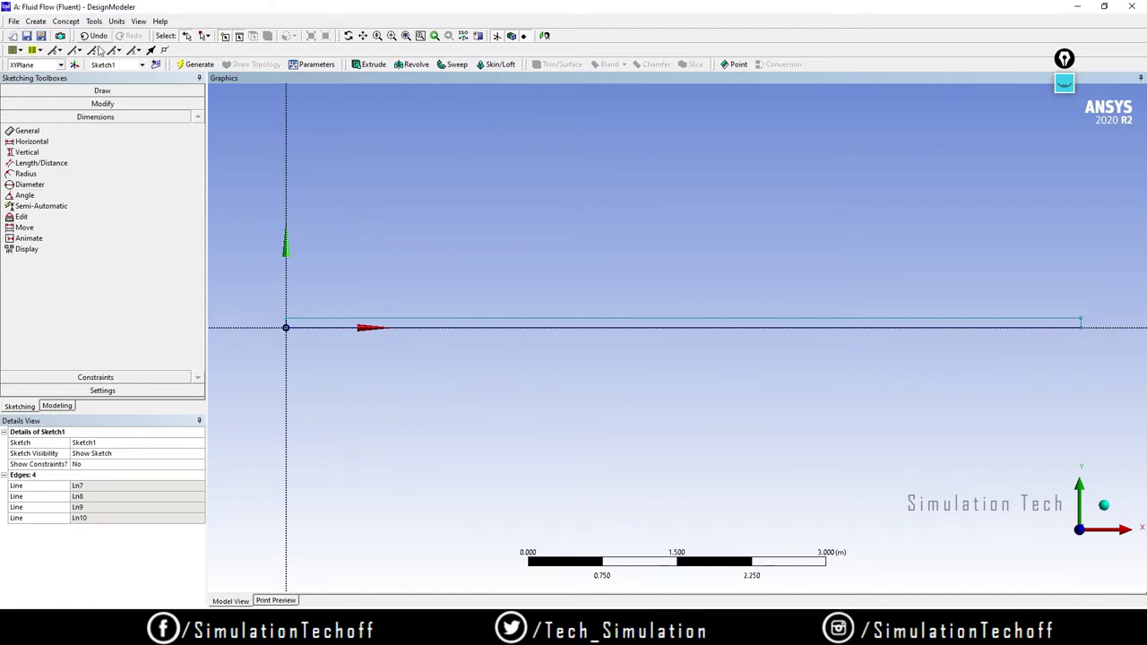
# Step: Re-dimension the rectangle with length H3 of 8 m and height V4 of 0.1 m
pyautogui.click(27, 131)
pyautogui.click(410, 324)
pyautogui.click(415, 305)
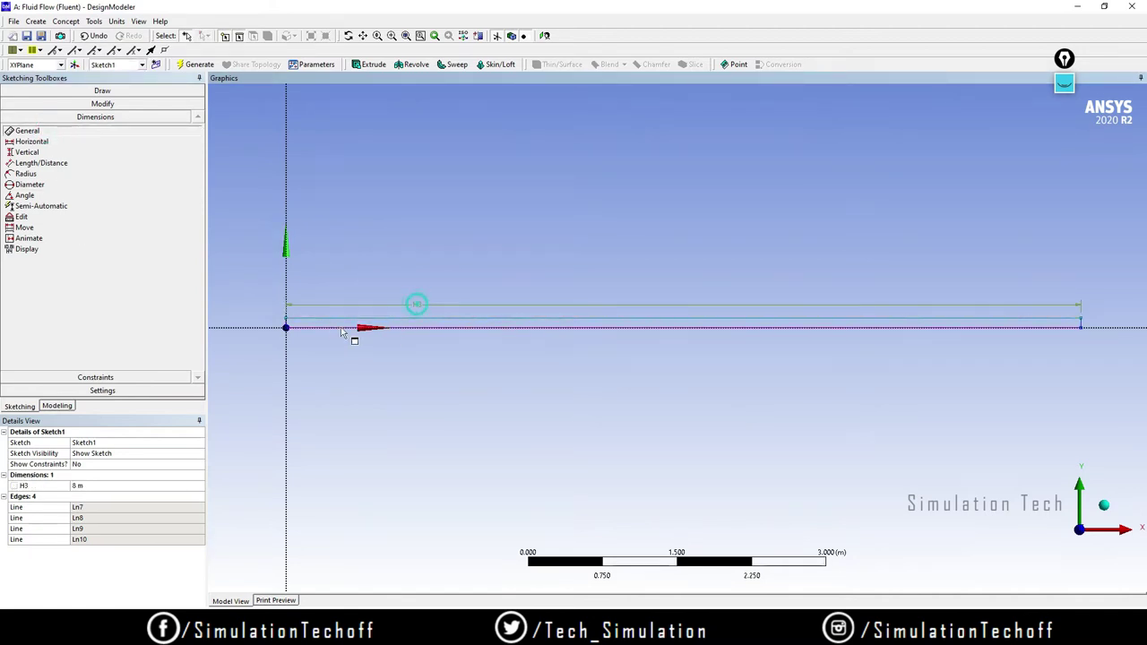
pyautogui.click(286, 326)
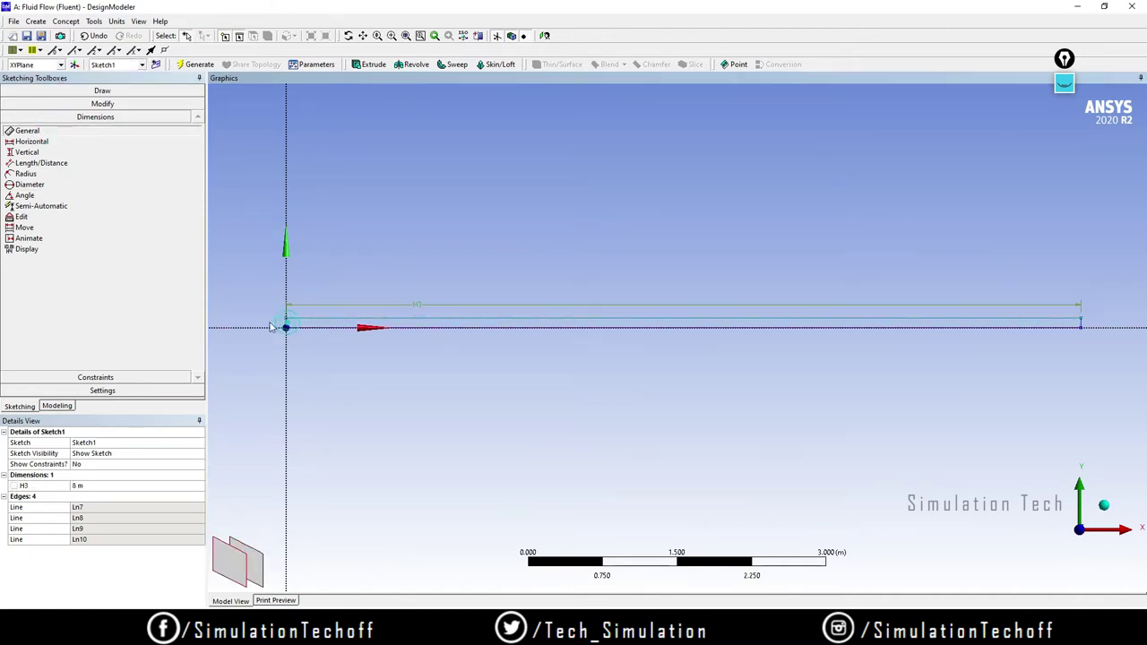
pyautogui.click(52, 152)
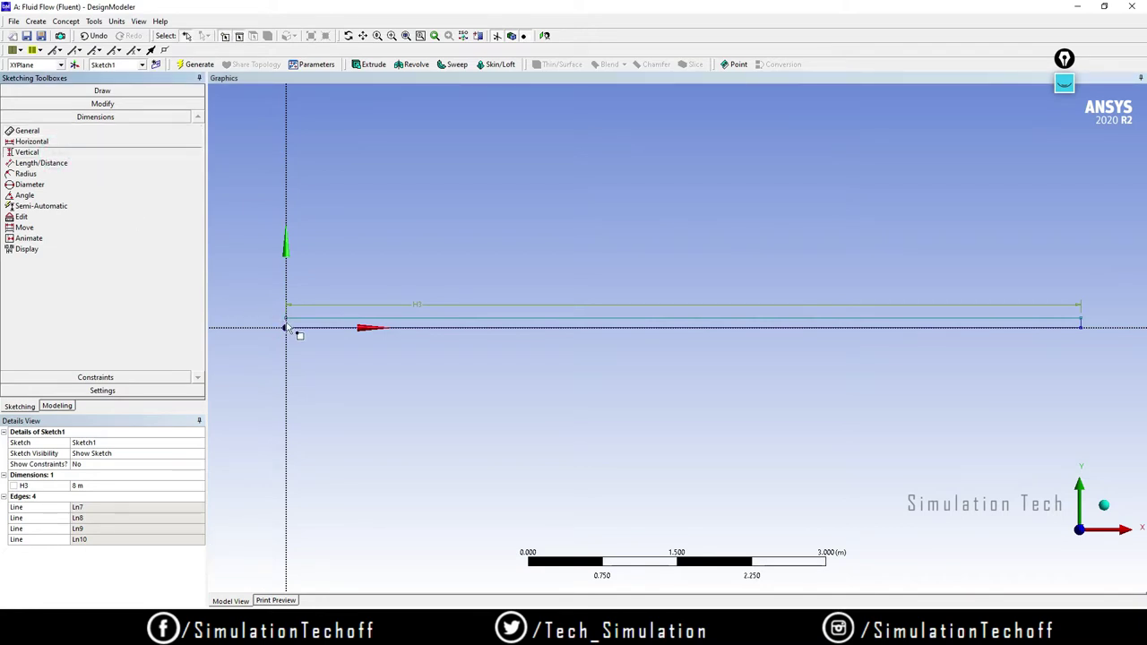
pyautogui.click(306, 330)
pyautogui.click(245, 321)
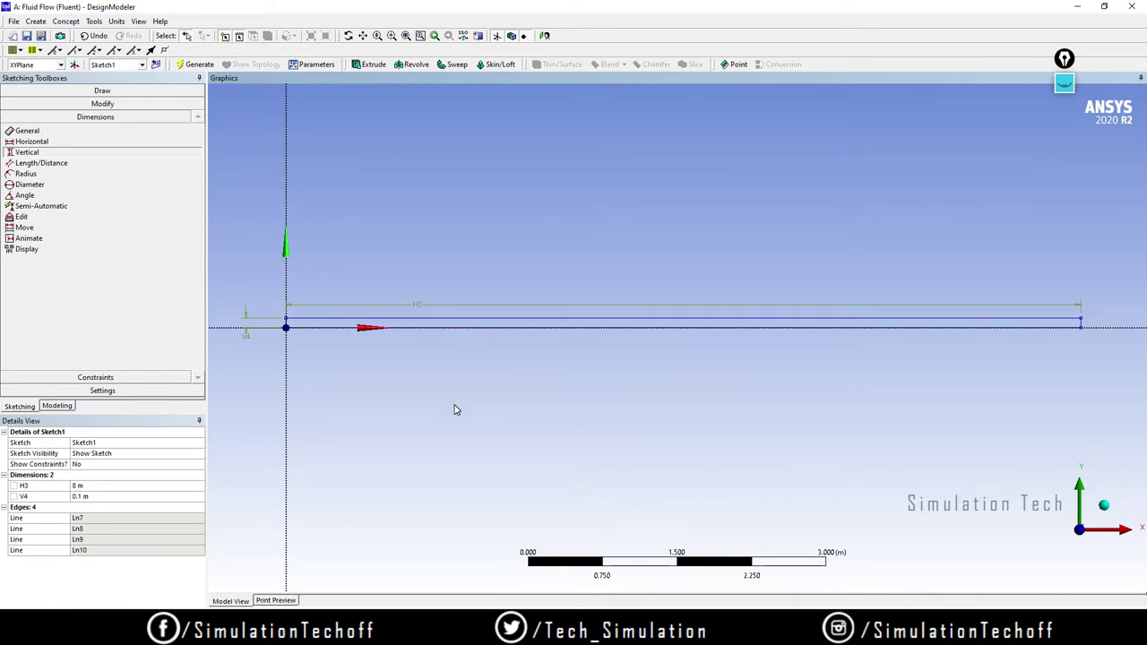
# Step: Create SurfaceSk1 from Sketch1 with Surfaces From Sketches and generate the surface body
pyautogui.click(58, 406)
pyautogui.click(66, 21)
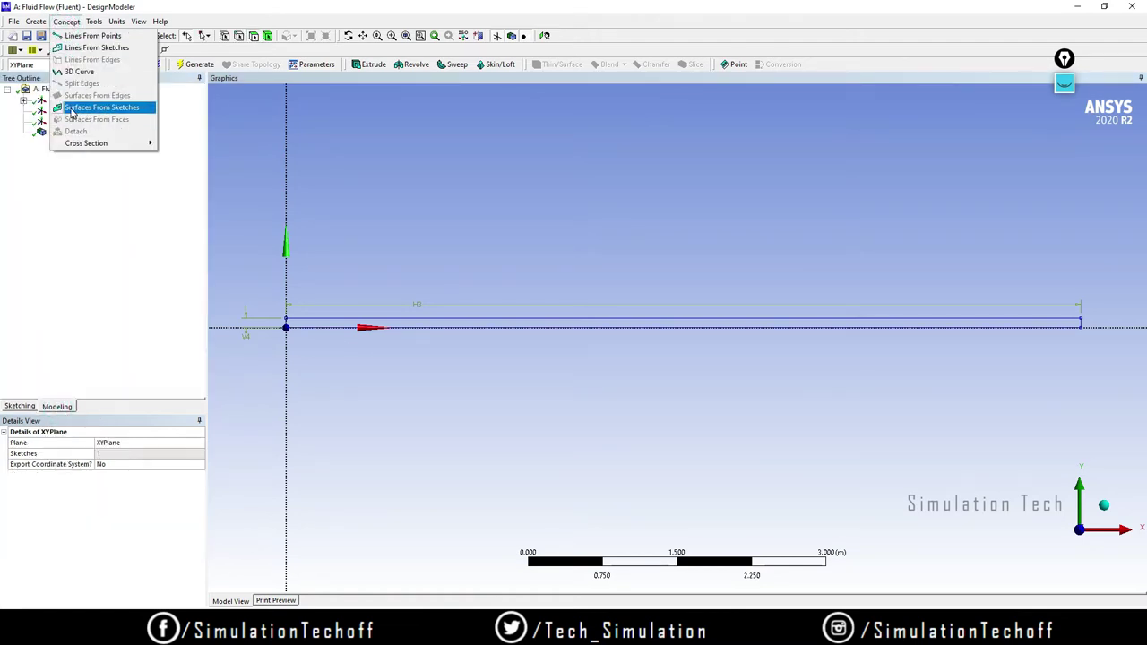
pyautogui.click(94, 111)
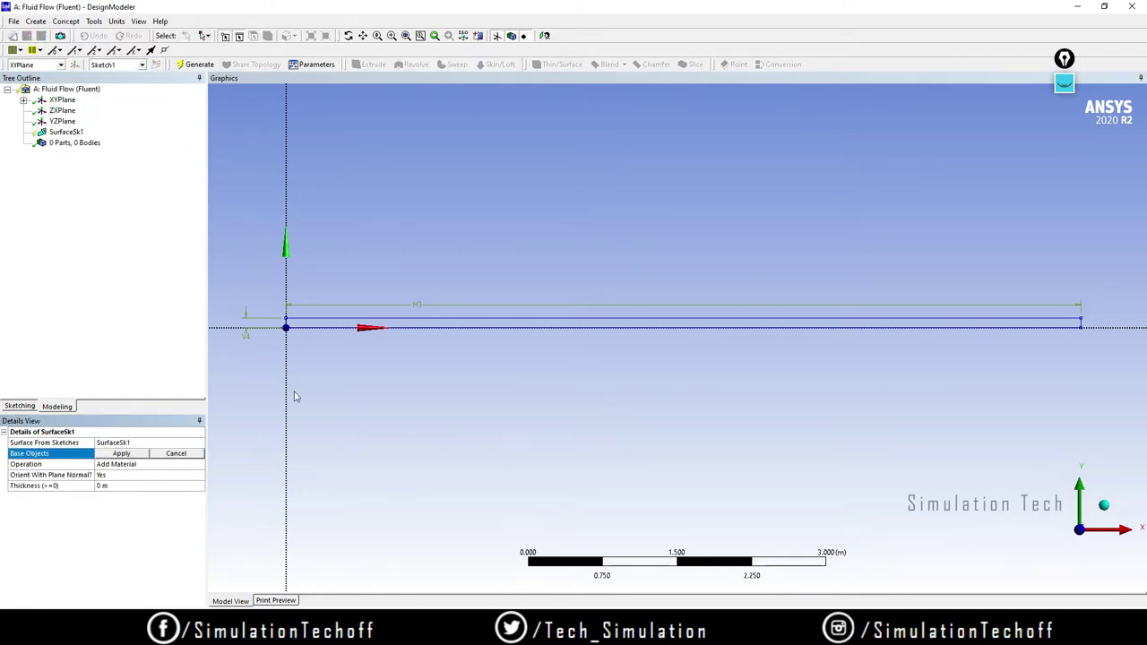
pyautogui.click(23, 99)
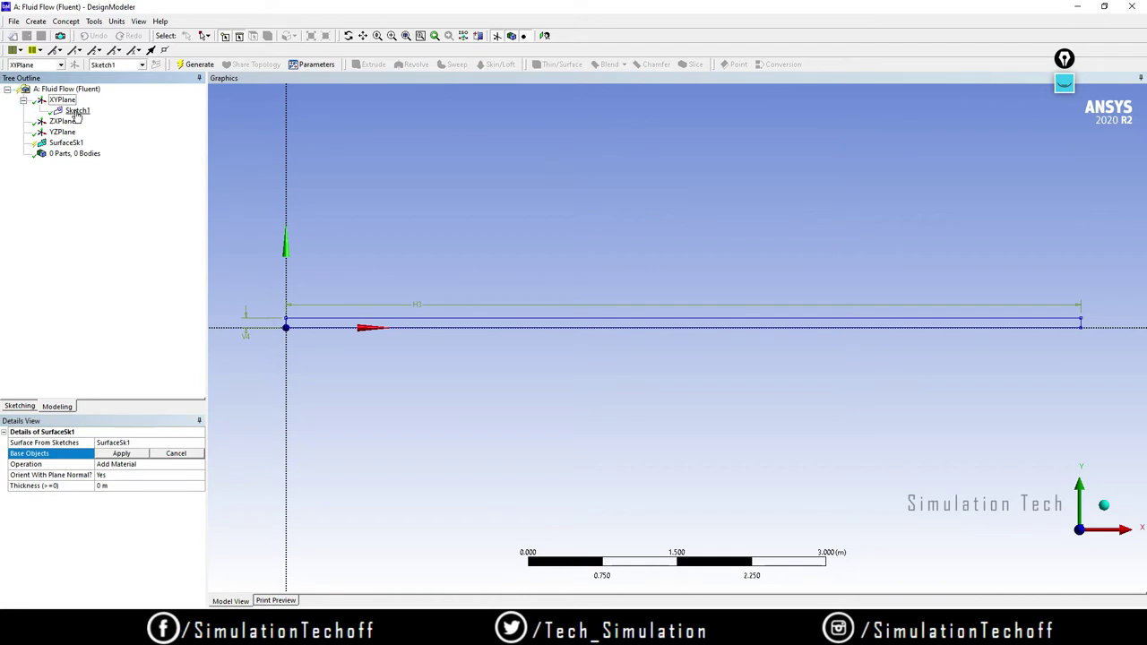
pyautogui.click(74, 111)
pyautogui.click(119, 453)
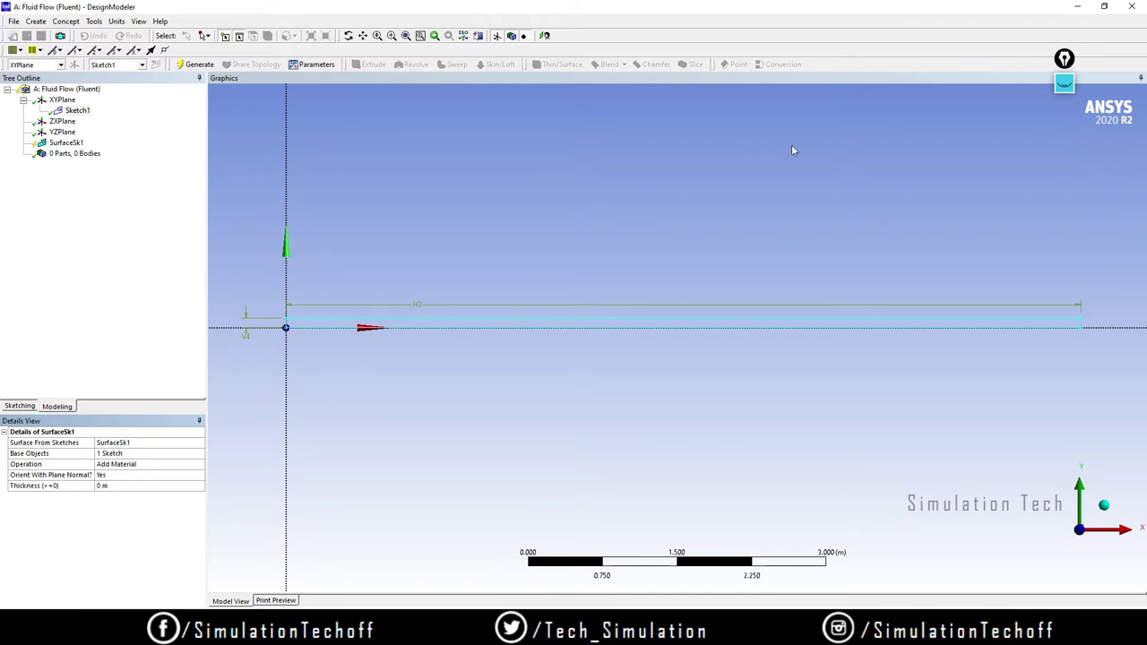
pyautogui.click(194, 65)
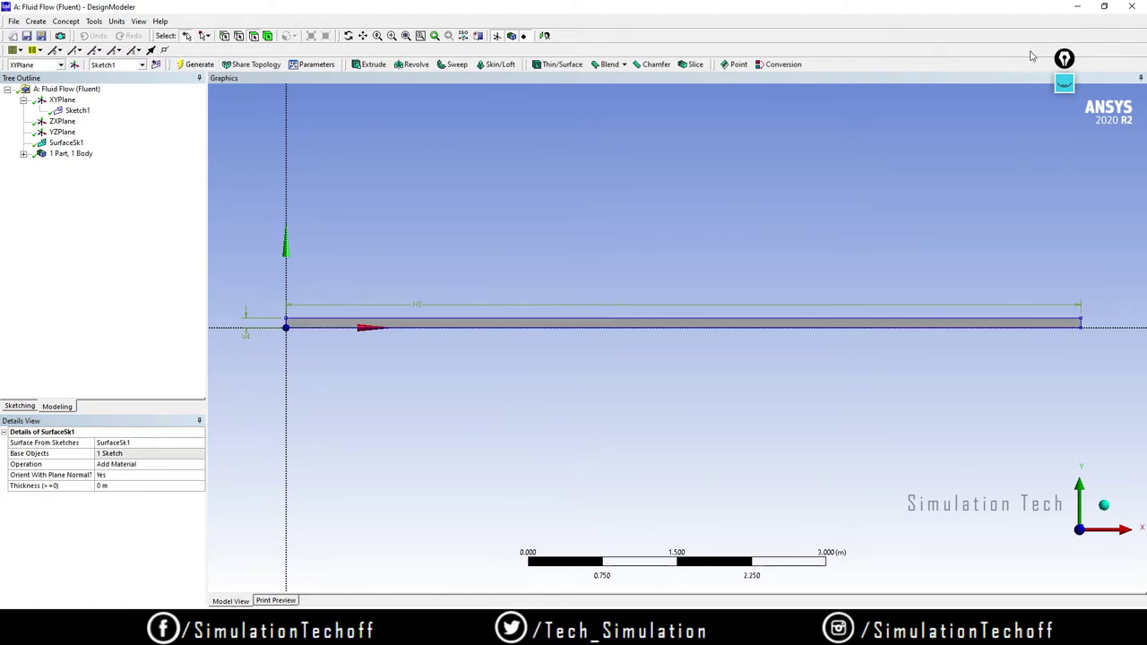
pyautogui.moveTo(1062, 58); pyautogui.dragTo(924, 30)
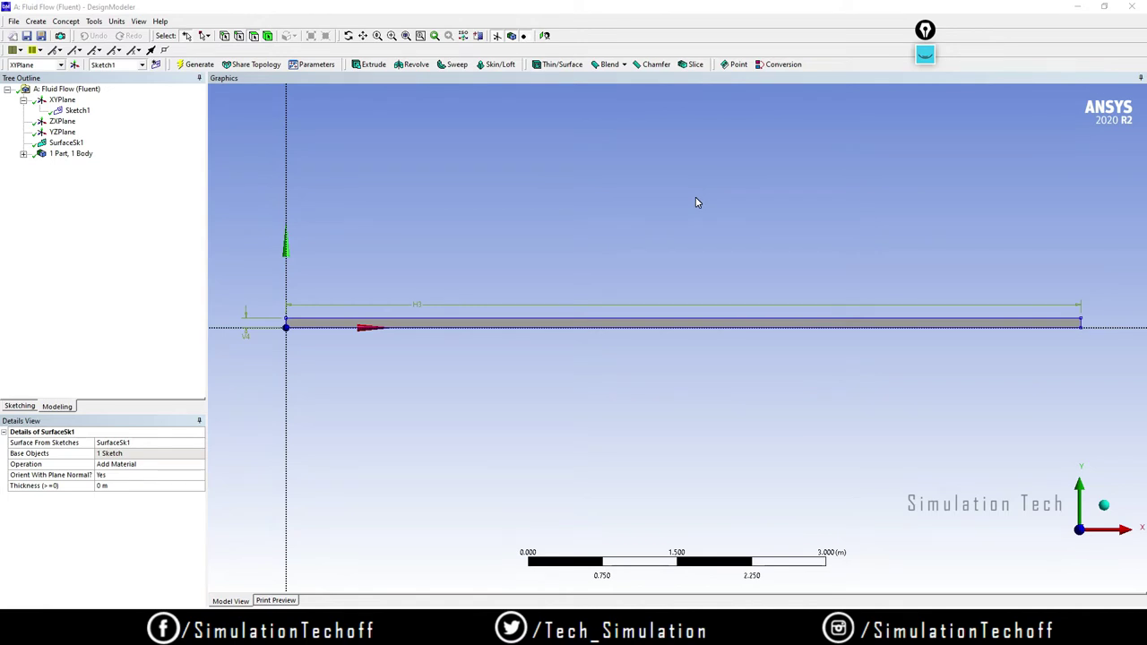
# Step: Close DesignModeler and open the Fluid Flow system's Mesh cell (A3)
pyautogui.click(1133, 7)
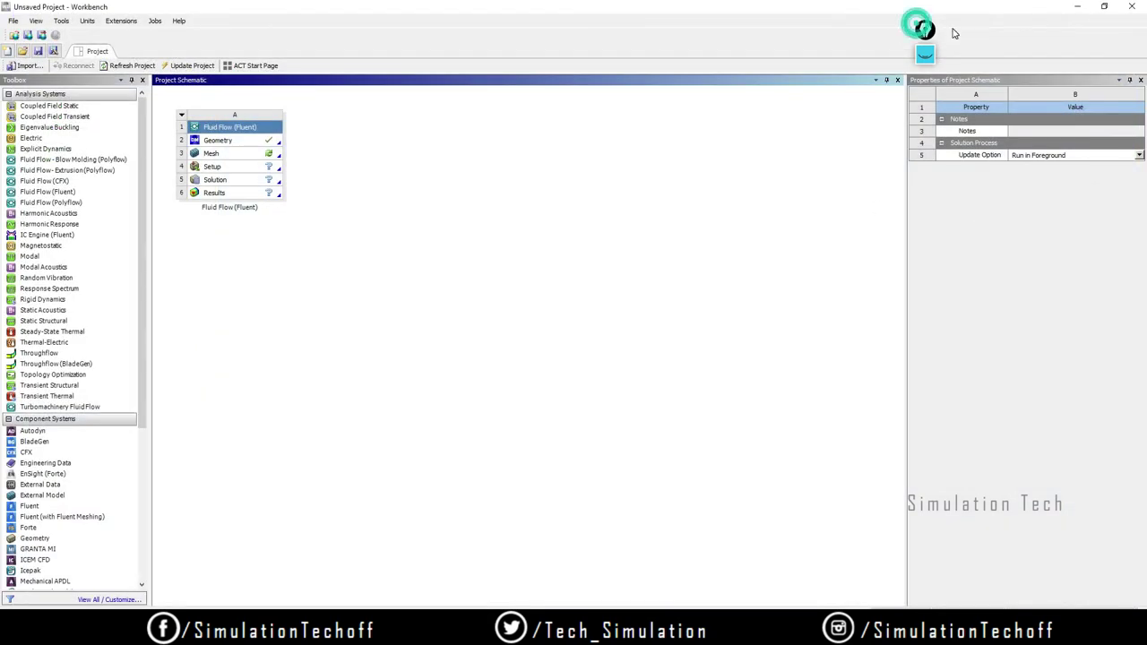
pyautogui.moveTo(953, 31); pyautogui.dragTo(1012, 41)
pyautogui.click(239, 153)
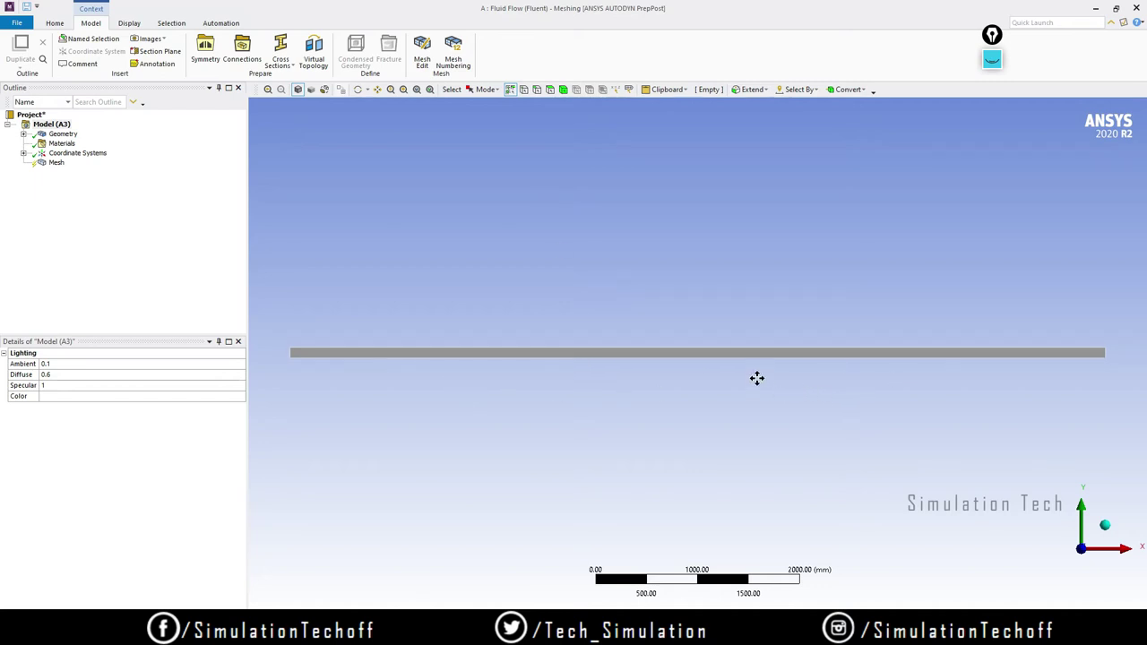
# Step: Select the Surface Body under Geometry and expand its Statistics and Properties details
pyautogui.scroll(2, 758, 365)
pyautogui.scroll(-2, 743, 361)
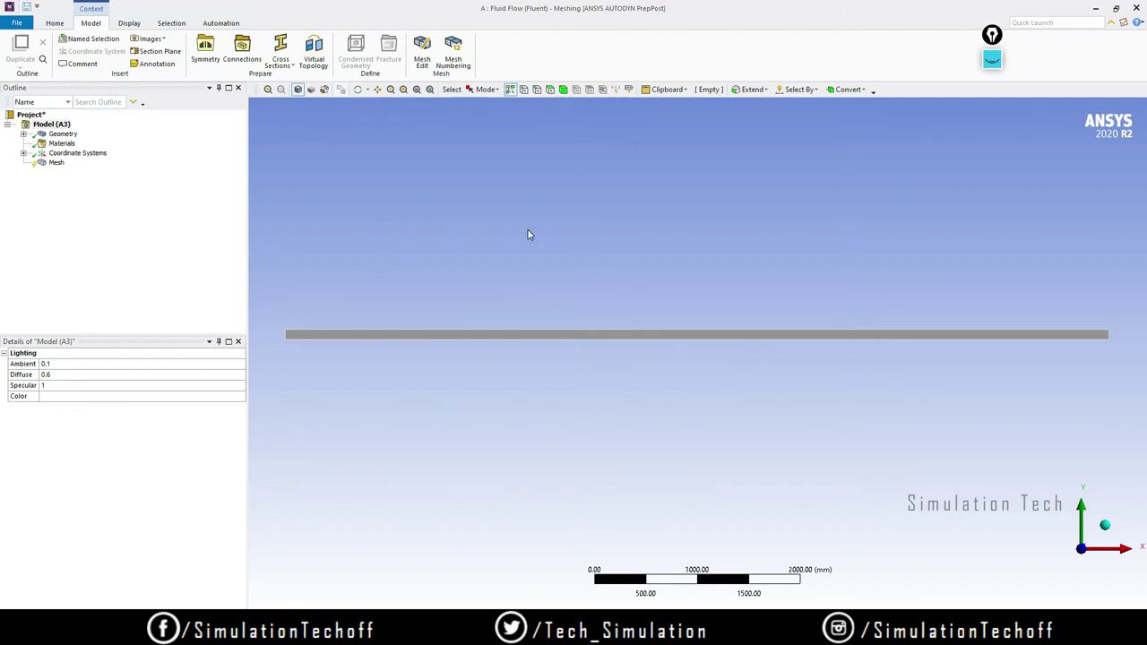
pyautogui.click(23, 133)
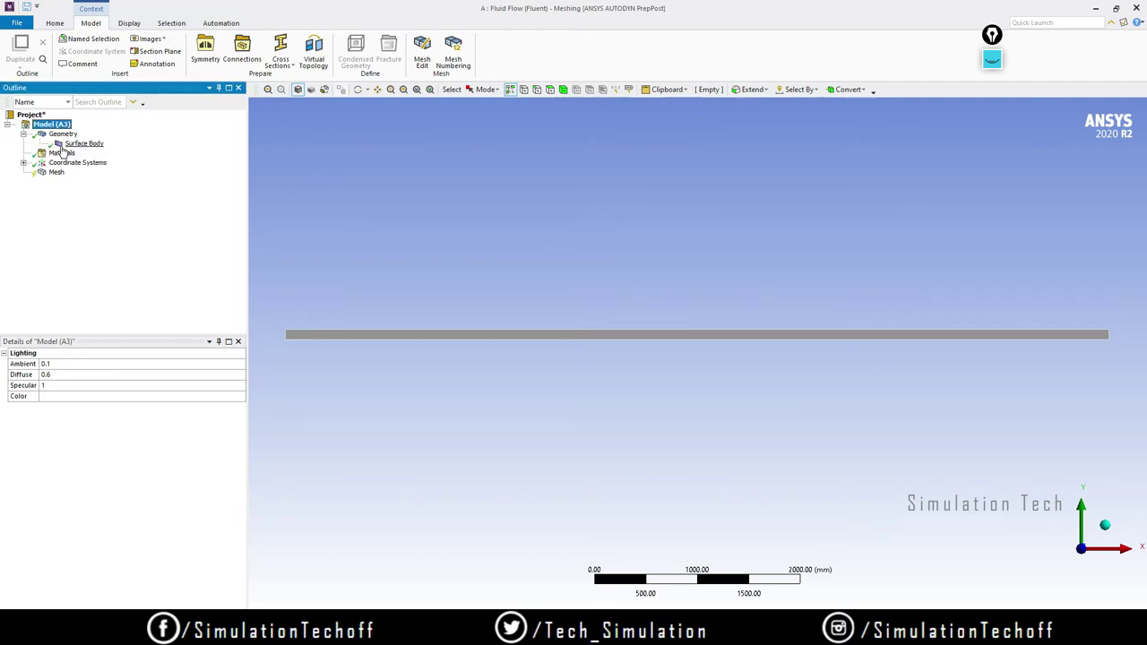
pyautogui.click(84, 145)
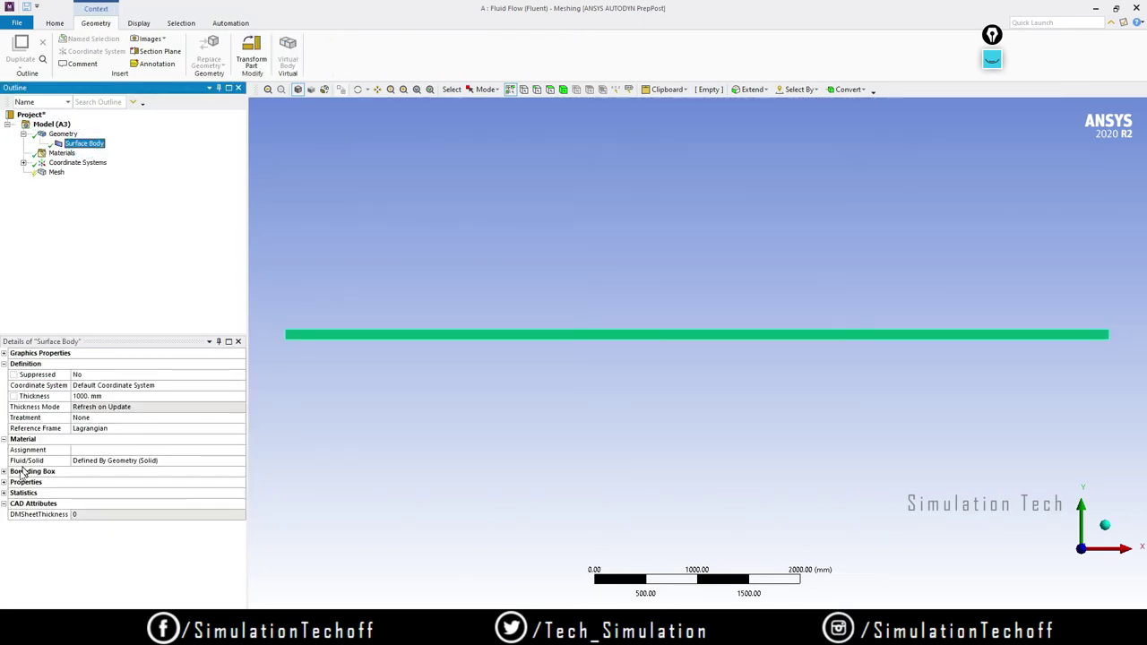
pyautogui.click(4, 493)
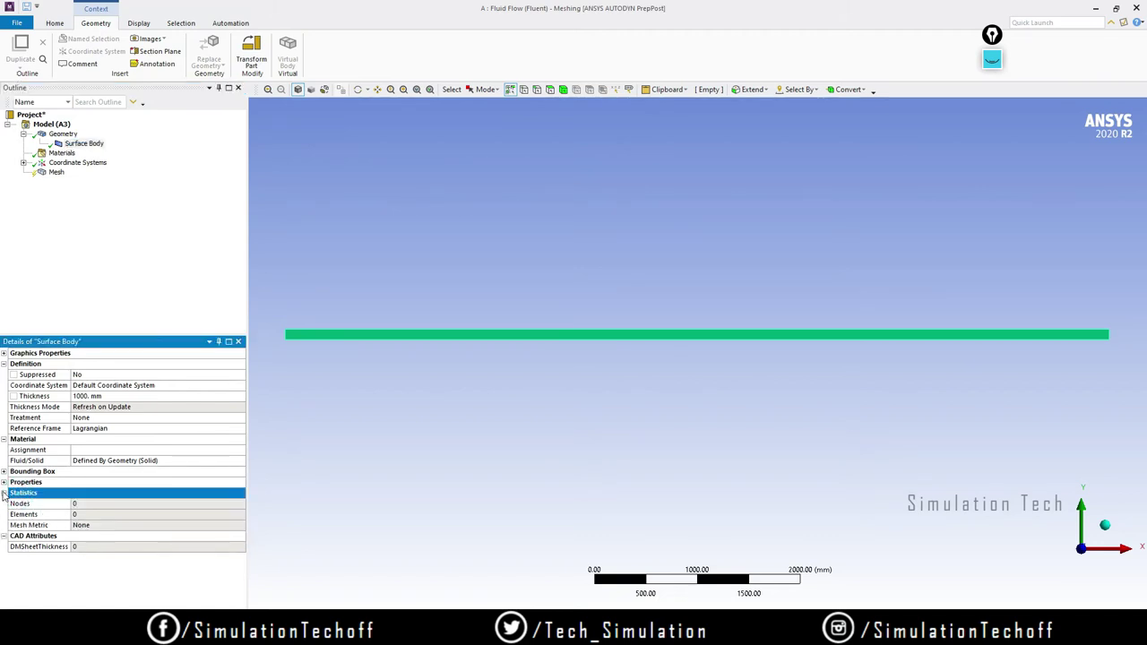
pyautogui.click(3, 481)
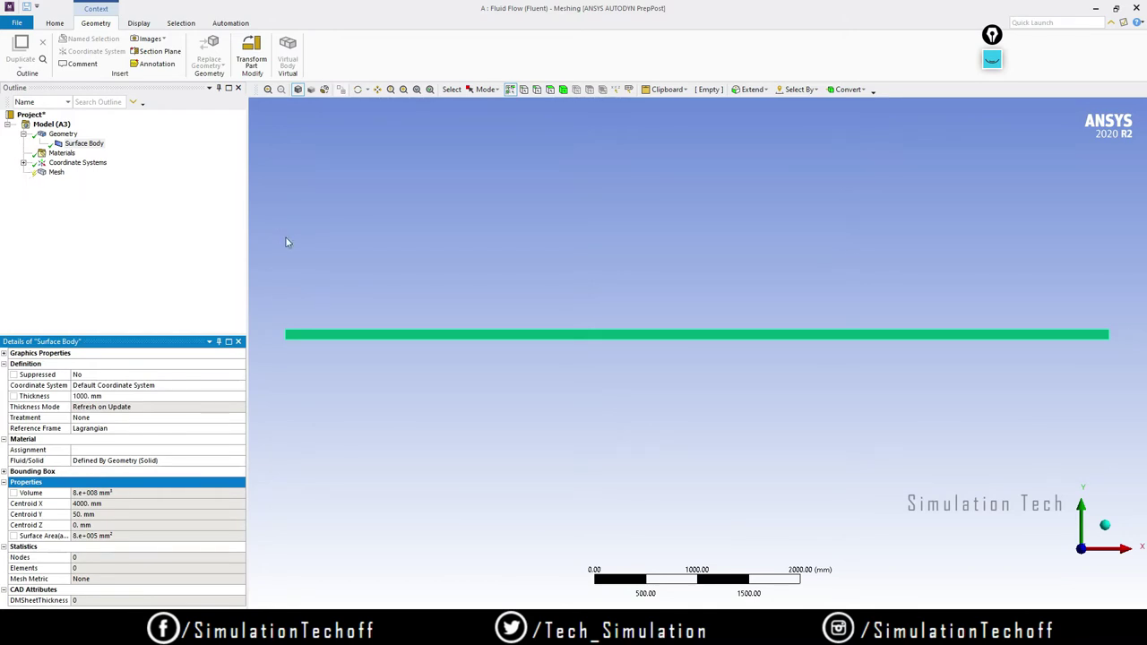
# Step: Generate the default mesh on the pipe strip and show the pipe diagram whiteboard
pyautogui.rightClick(55, 172)
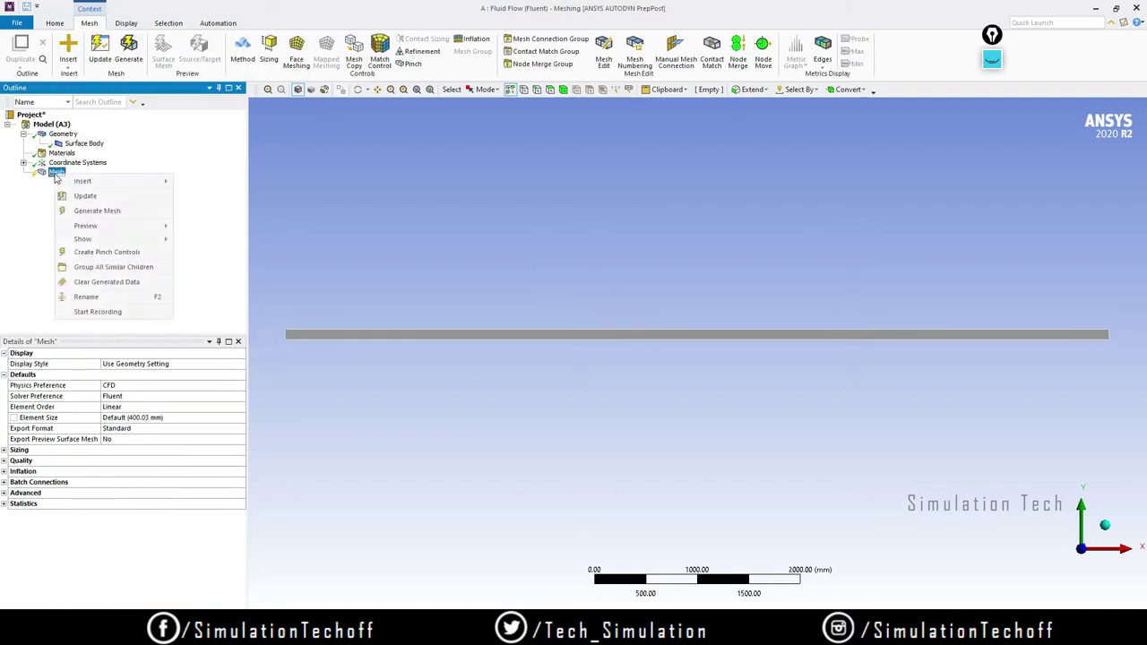
pyautogui.click(97, 210)
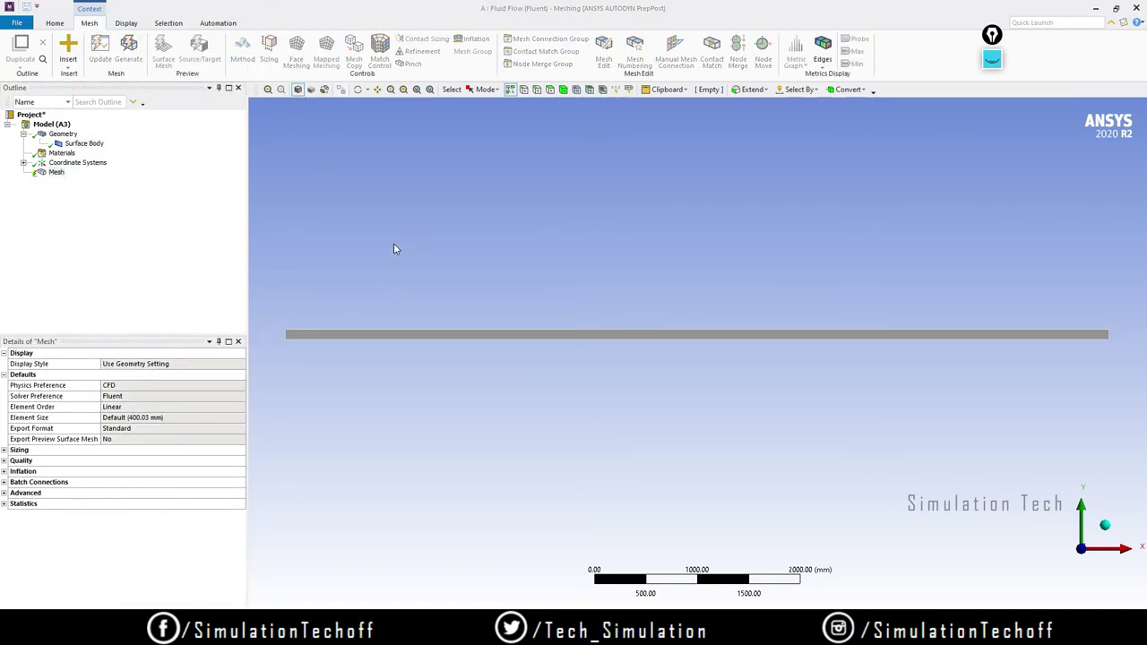
pyautogui.click(324, 357)
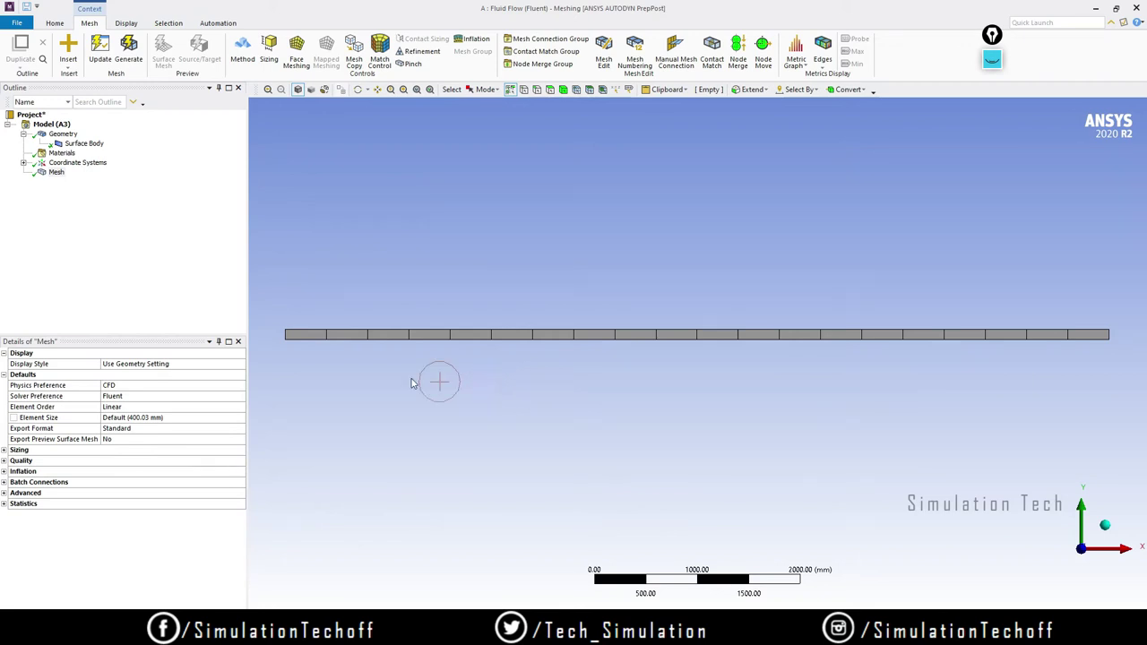
pyautogui.scroll(2, 622, 322)
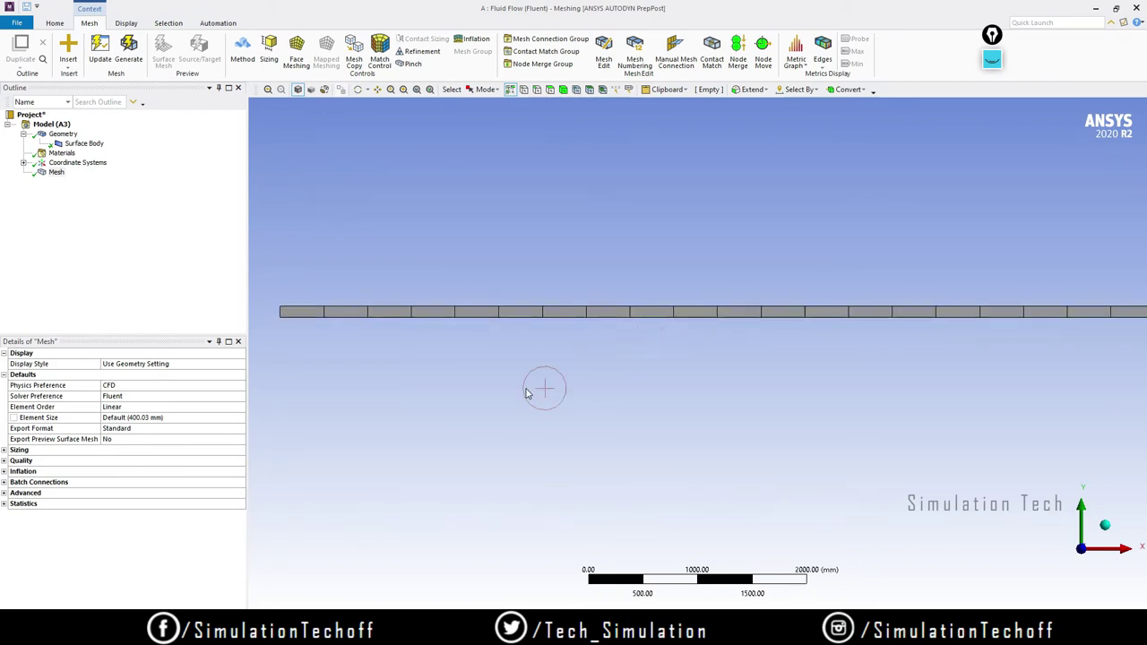
pyautogui.click(992, 59)
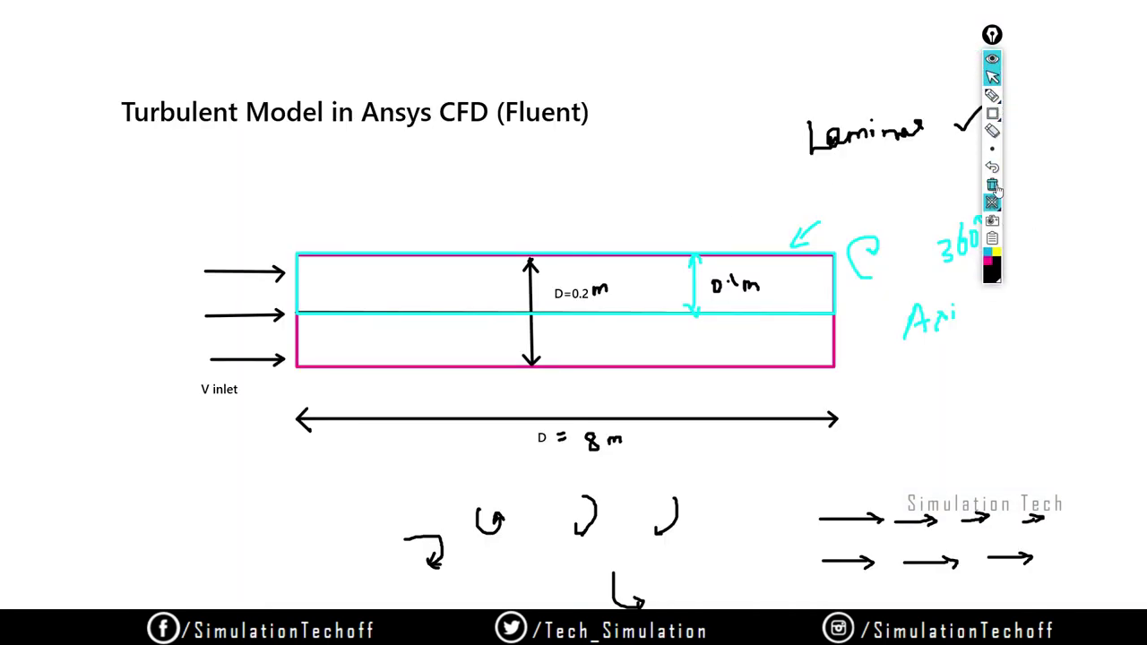
# Step: Hide the whiteboard over the meshed pipe and clear the earlier annotations
pyautogui.moveTo(992, 36); pyautogui.dragTo(1086, 46)
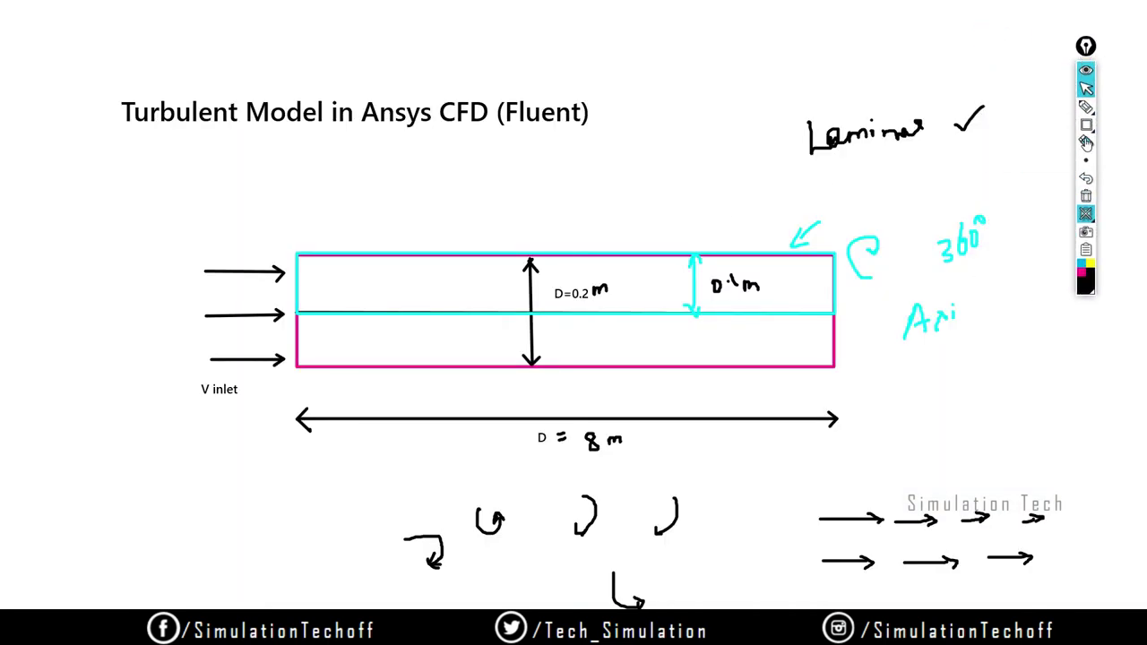
pyautogui.click(1085, 142)
pyautogui.click(1086, 213)
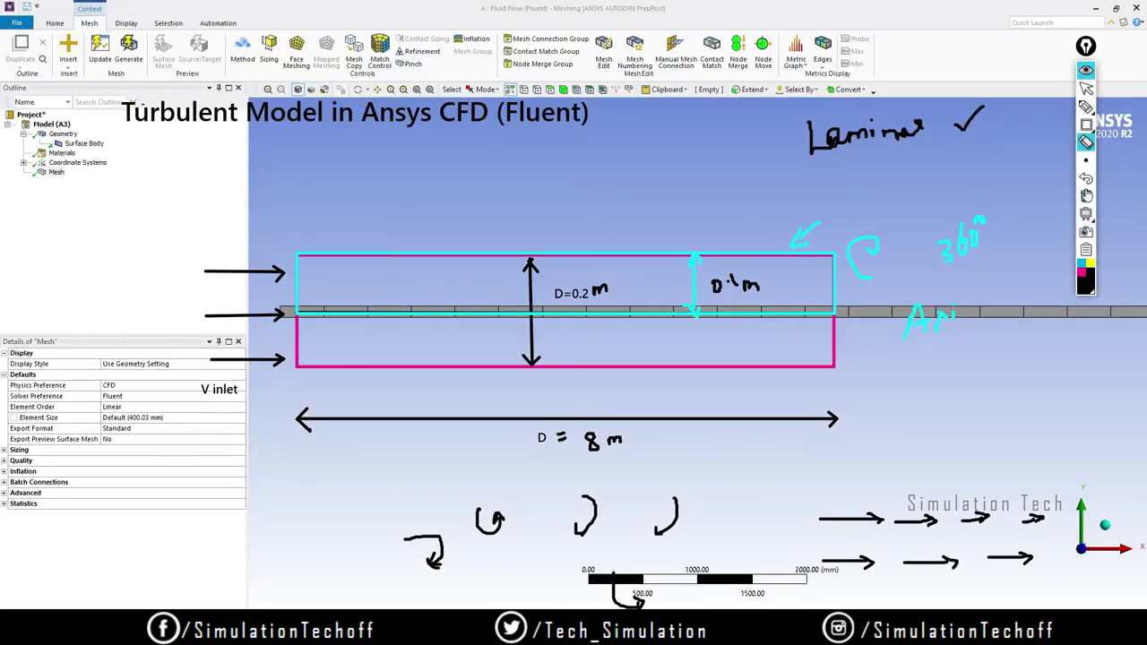
pyautogui.click(1085, 195)
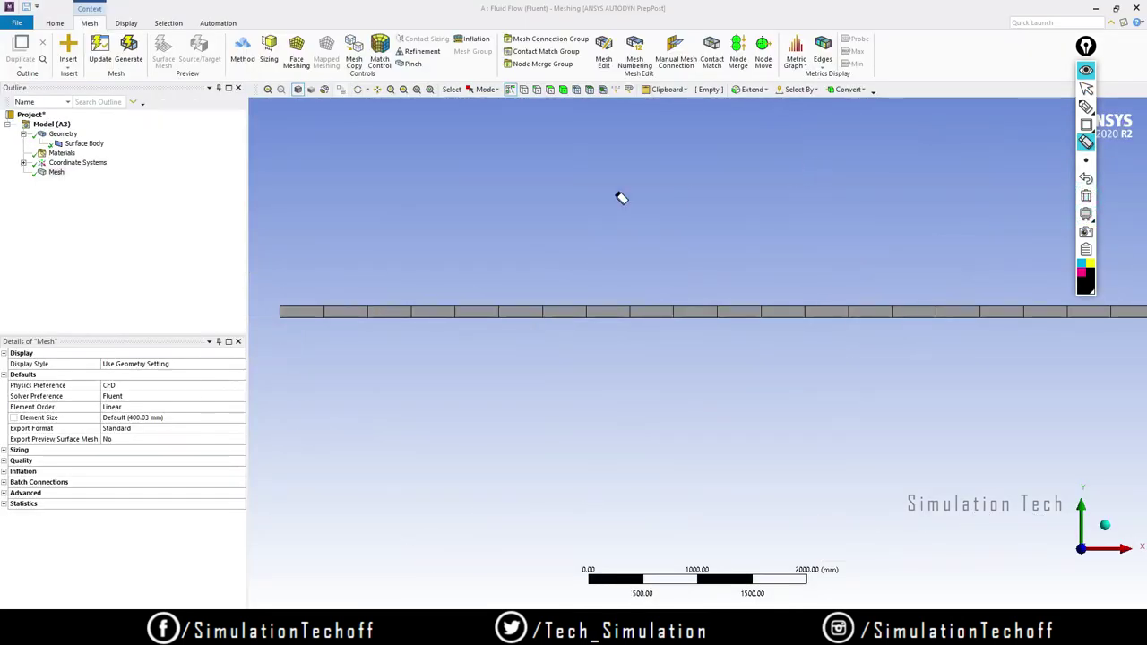
pyautogui.click(1086, 106)
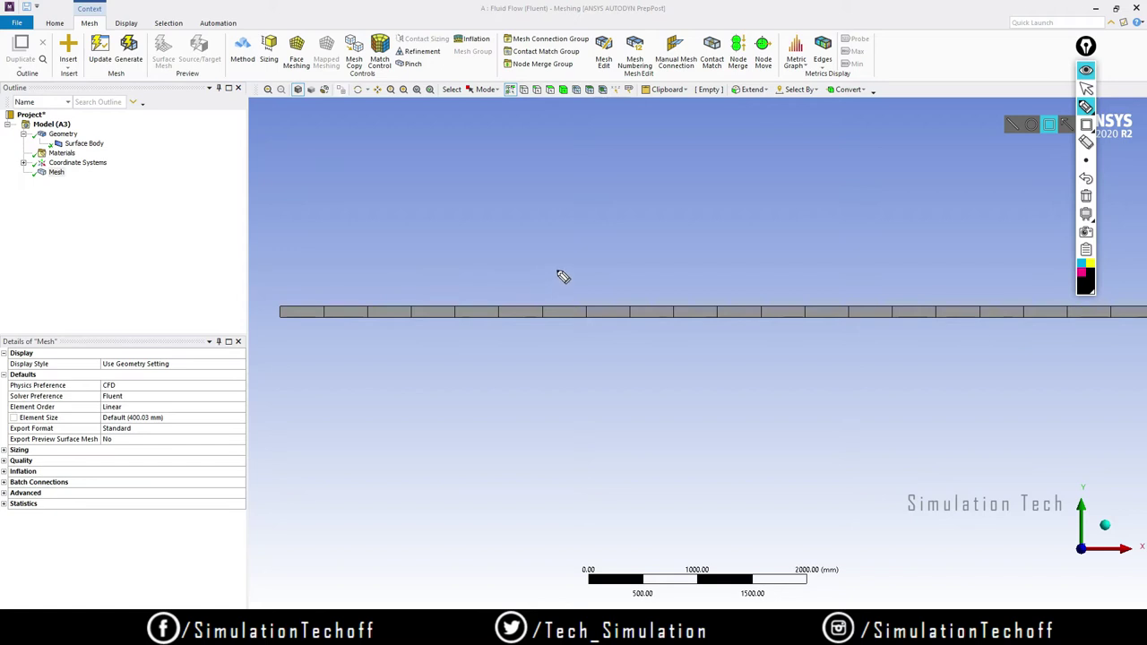
# Step: Mark and label the Wall, Inlet and Outlet edges on the meshed pipe
pyautogui.moveTo(557, 269)
pyautogui.mouseDown()
pyautogui.moveTo(543, 292)
pyautogui.moveTo(555, 292)
pyautogui.mouseUp()
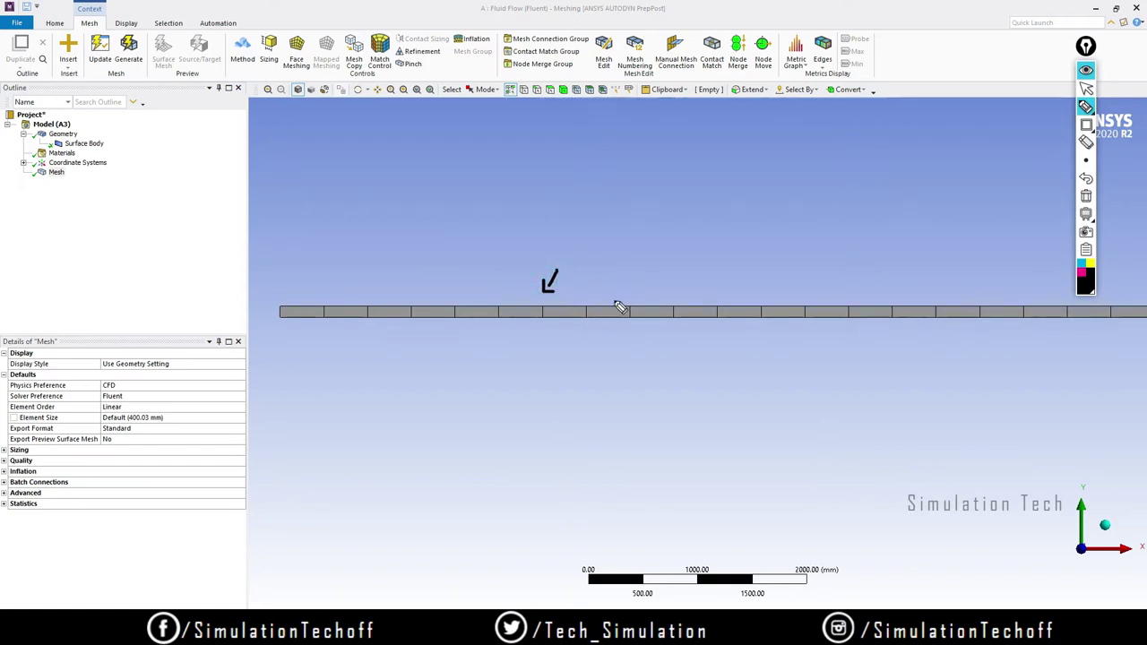
pyautogui.moveTo(593, 254); pyautogui.dragTo(615, 255)
pyautogui.moveTo(618, 258); pyautogui.dragTo(645, 262)
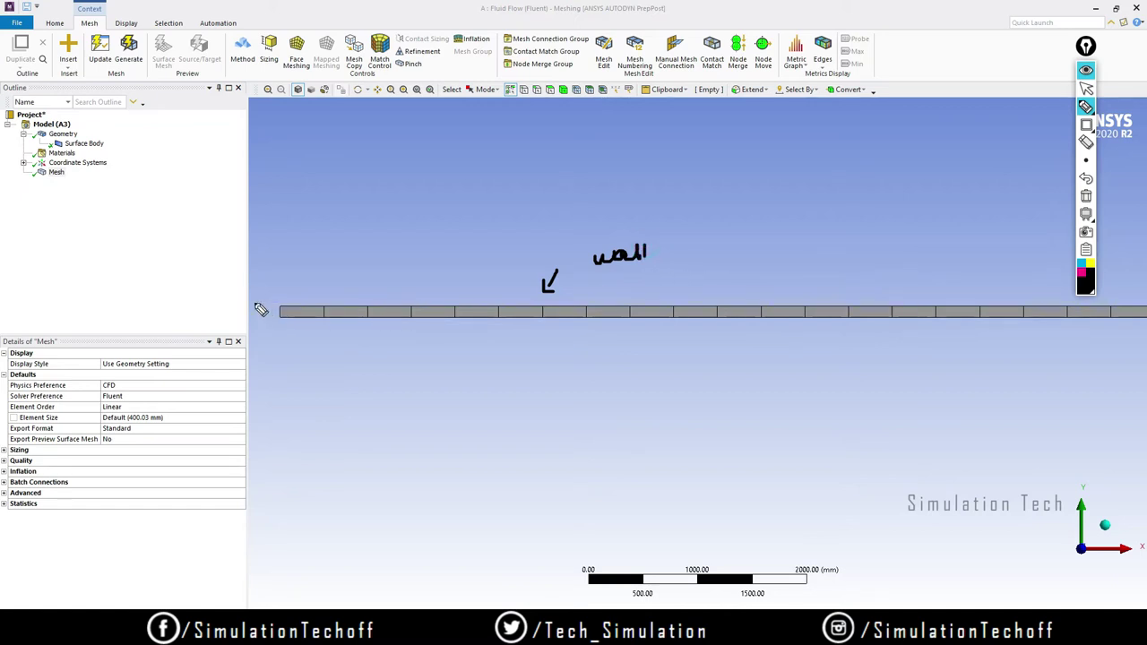
pyautogui.moveTo(259, 312)
pyautogui.mouseDown()
pyautogui.moveTo(237, 313)
pyautogui.moveTo(252, 318)
pyautogui.mouseUp()
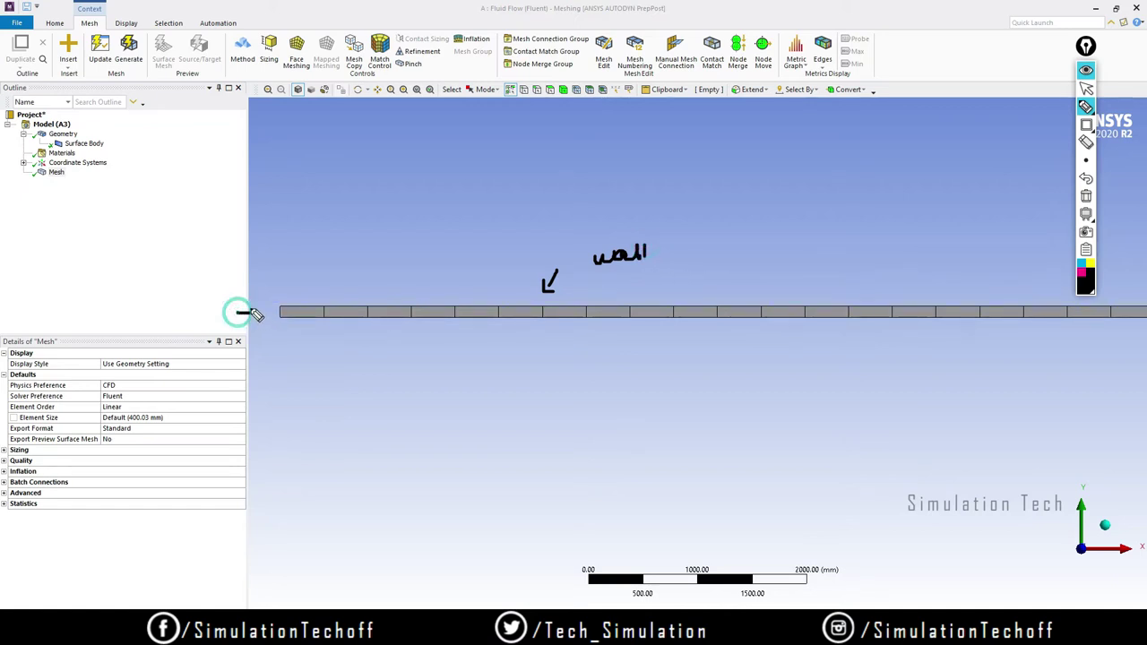
pyautogui.click(182, 308)
pyautogui.moveTo(181, 307)
pyautogui.mouseDown()
pyautogui.moveTo(211, 317)
pyautogui.moveTo(240, 287)
pyautogui.mouseUp()
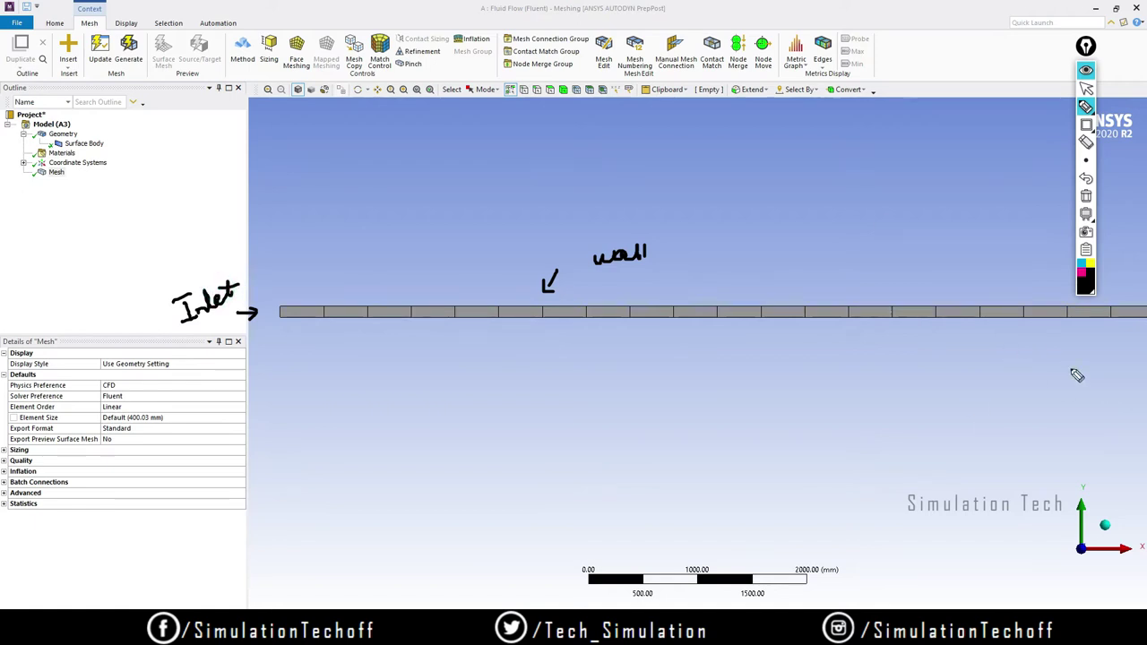
pyautogui.moveTo(1036, 344)
pyautogui.mouseDown()
pyautogui.moveTo(1037, 382)
pyautogui.moveTo(1051, 360)
pyautogui.moveTo(1058, 373)
pyautogui.moveTo(1086, 359)
pyautogui.moveTo(1118, 370)
pyautogui.moveTo(1145, 351)
pyautogui.mouseUp()
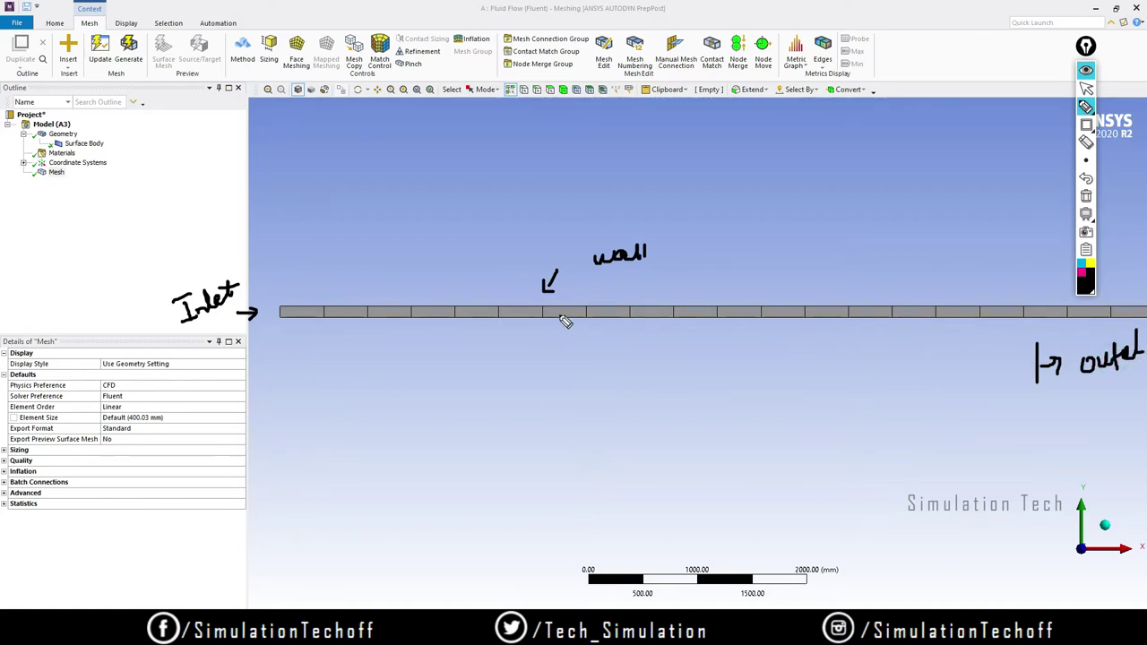
# Step: Mark the Axis along the bottom edge, then erase all hand-drawn labels
pyautogui.moveTo(560, 316); pyautogui.dragTo(566, 339)
pyautogui.moveTo(543, 410)
pyautogui.mouseDown()
pyautogui.moveTo(579, 389)
pyautogui.moveTo(581, 408)
pyautogui.mouseUp()
pyautogui.moveTo(768, 369)
pyautogui.mouseDown()
pyautogui.moveTo(779, 502)
pyautogui.moveTo(730, 376)
pyautogui.moveTo(758, 494)
pyautogui.moveTo(776, 504)
pyautogui.mouseUp()
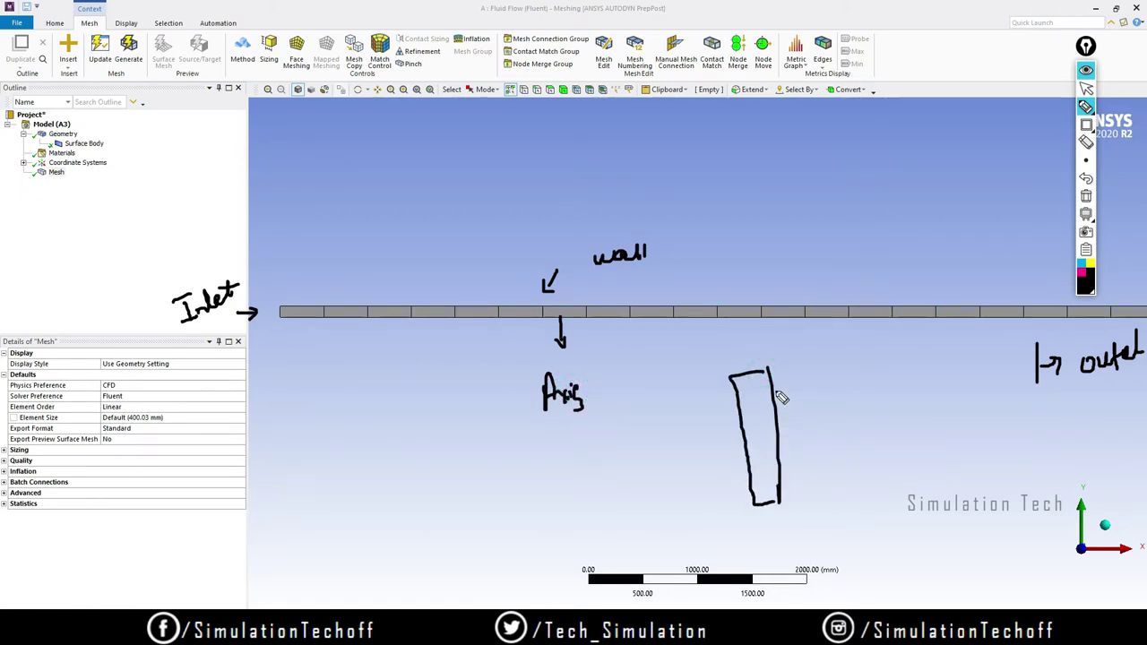
pyautogui.moveTo(796, 401)
pyautogui.mouseDown()
pyautogui.moveTo(792, 428)
pyautogui.moveTo(813, 447)
pyautogui.moveTo(804, 426)
pyautogui.moveTo(815, 453)
pyautogui.moveTo(858, 438)
pyautogui.mouseUp()
pyautogui.click(817, 430)
pyautogui.moveTo(761, 359)
pyautogui.mouseDown()
pyautogui.moveTo(755, 345)
pyautogui.moveTo(781, 353)
pyautogui.moveTo(766, 359)
pyautogui.mouseUp()
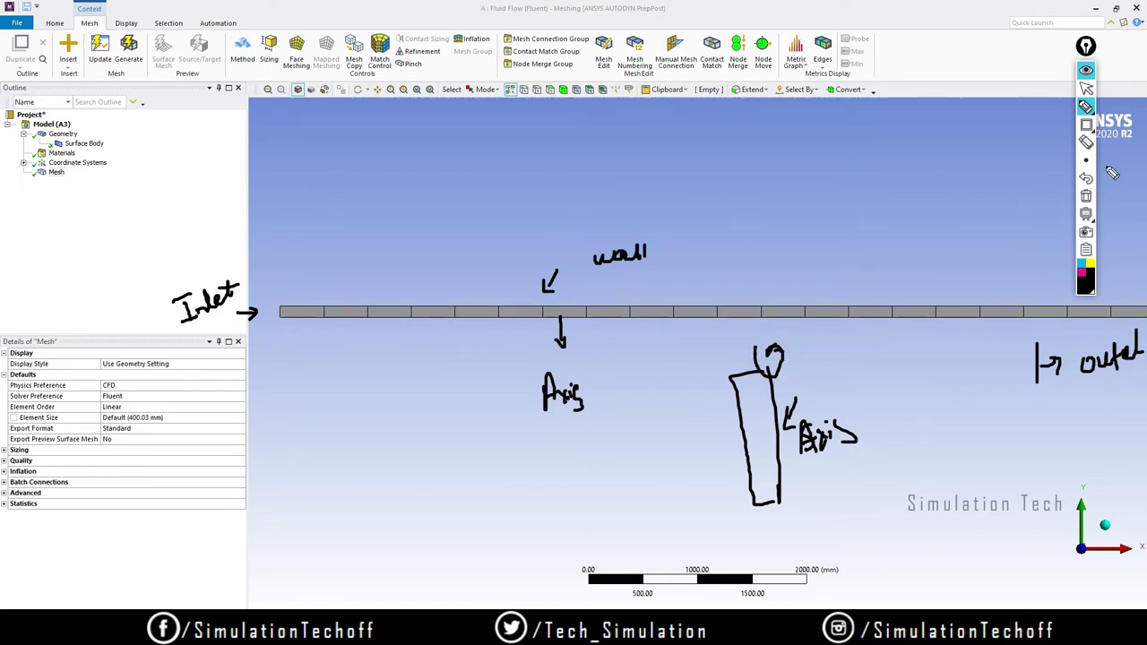
pyautogui.click(1085, 195)
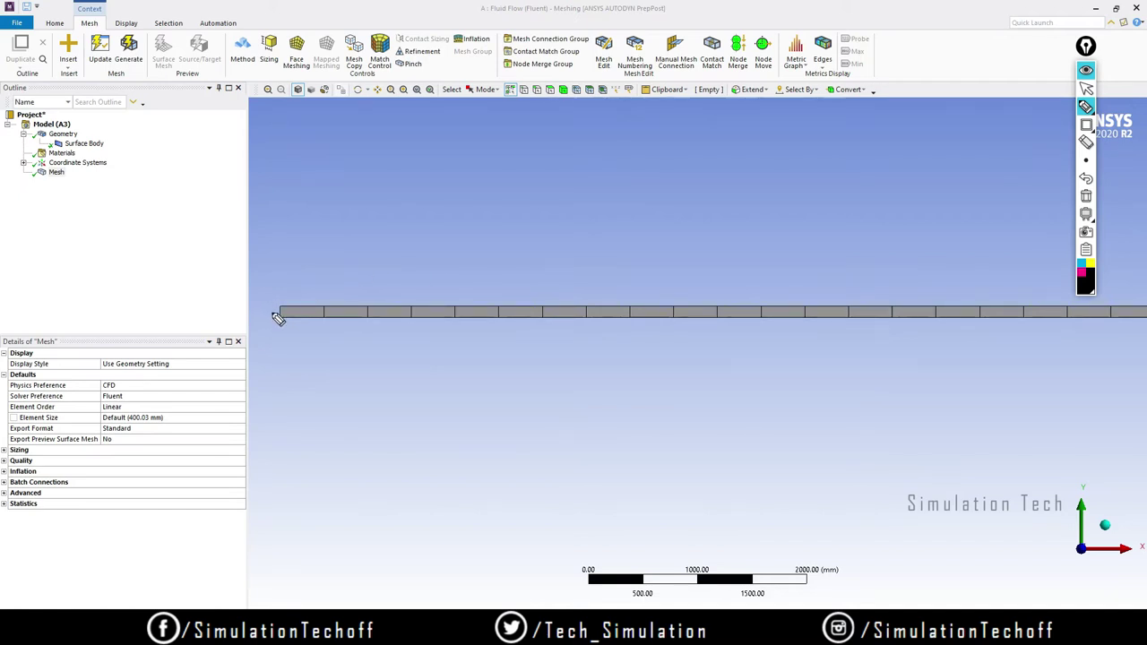
pyautogui.moveTo(274, 315)
pyautogui.mouseDown()
pyautogui.moveTo(263, 312)
pyautogui.moveTo(281, 315)
pyautogui.mouseUp()
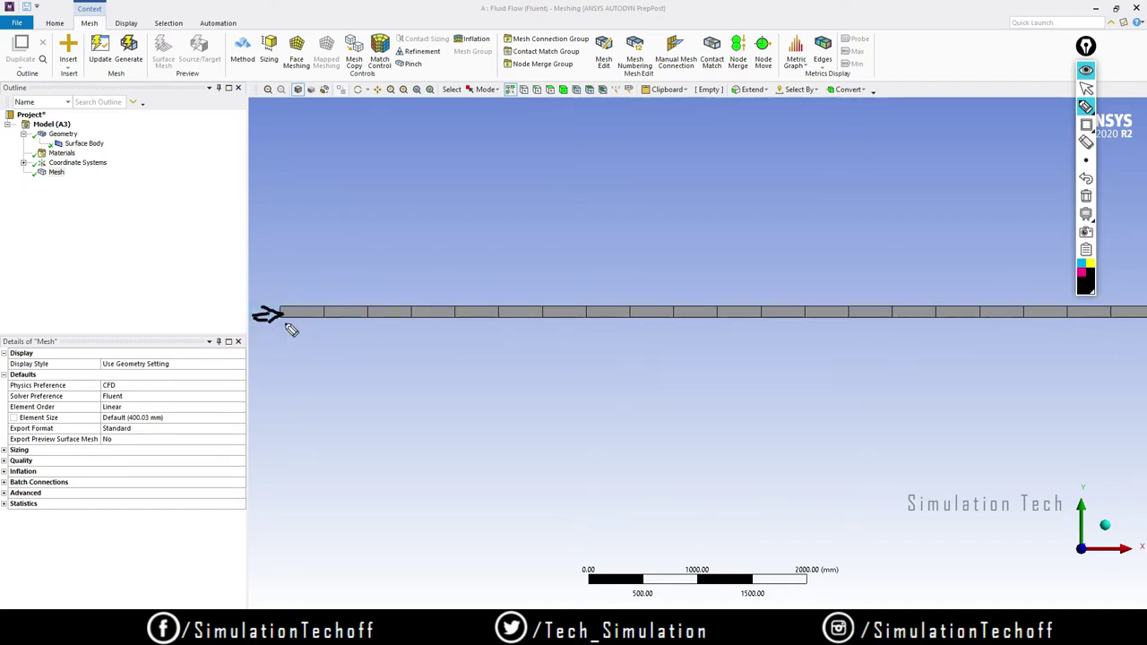
pyautogui.moveTo(494, 269)
pyautogui.mouseDown()
pyautogui.moveTo(475, 299)
pyautogui.moveTo(491, 302)
pyautogui.mouseUp()
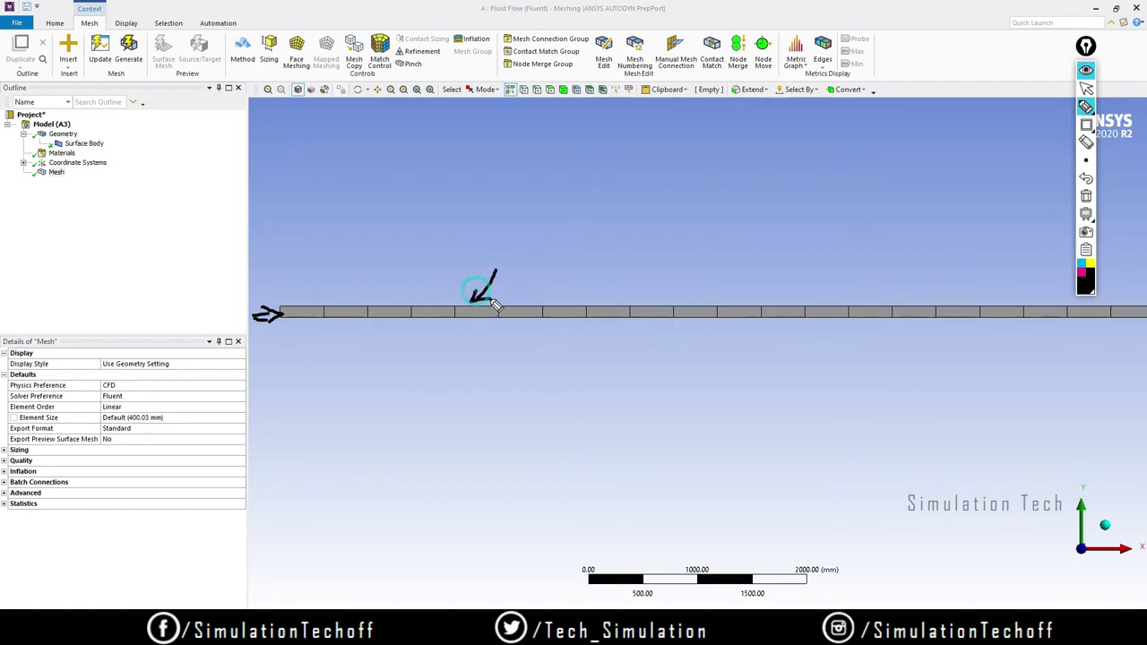
pyautogui.moveTo(663, 276); pyautogui.dragTo(631, 298)
pyautogui.moveTo(641, 285); pyautogui.dragTo(663, 297)
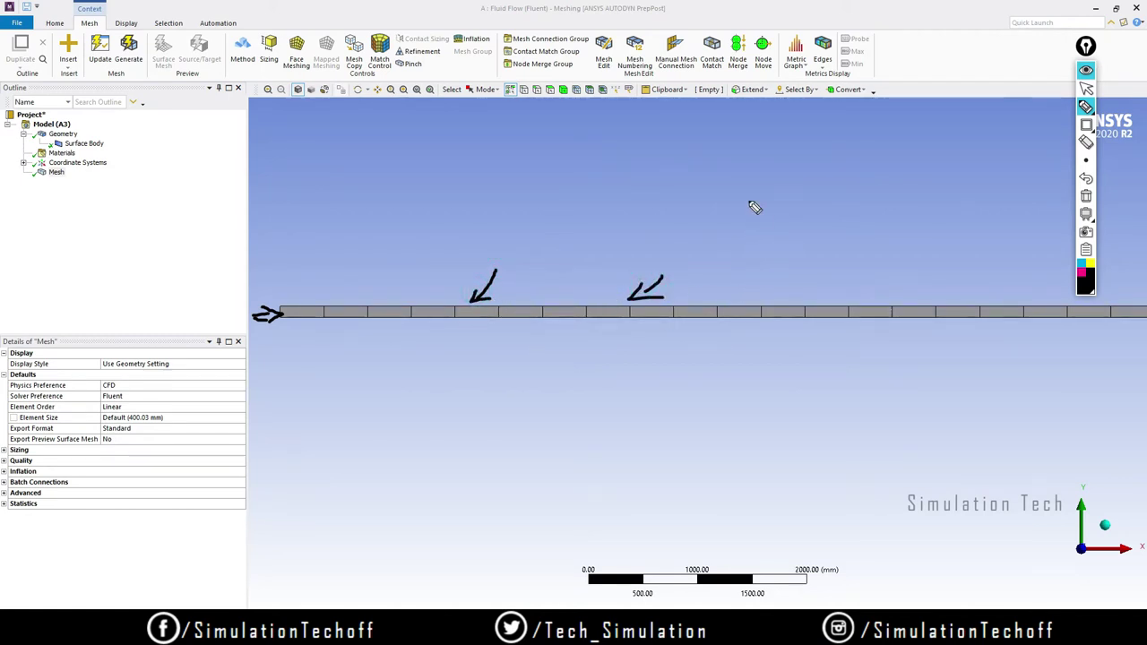
pyautogui.moveTo(728, 172)
pyautogui.mouseDown()
pyautogui.moveTo(906, 171)
pyautogui.moveTo(916, 262)
pyautogui.moveTo(730, 297)
pyautogui.mouseUp()
pyautogui.moveTo(729, 224); pyautogui.dragTo(729, 277)
pyautogui.moveTo(808, 237)
pyautogui.mouseDown()
pyautogui.moveTo(833, 218)
pyautogui.moveTo(842, 237)
pyautogui.moveTo(809, 235)
pyautogui.moveTo(793, 220)
pyautogui.moveTo(807, 212)
pyautogui.mouseUp()
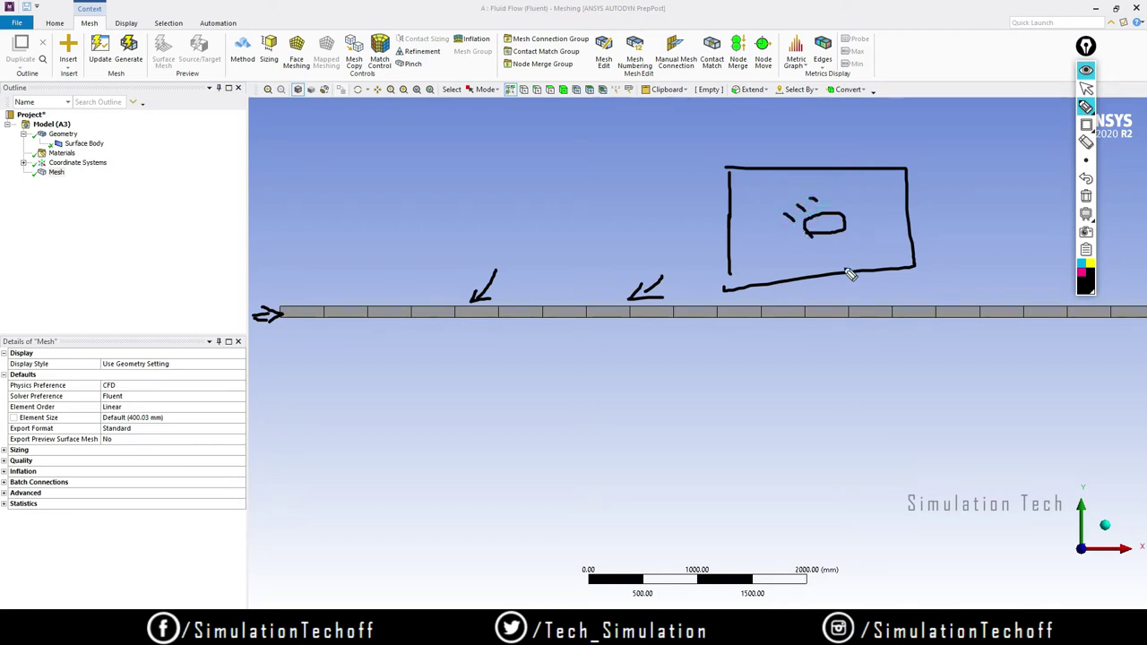
pyautogui.click(1086, 196)
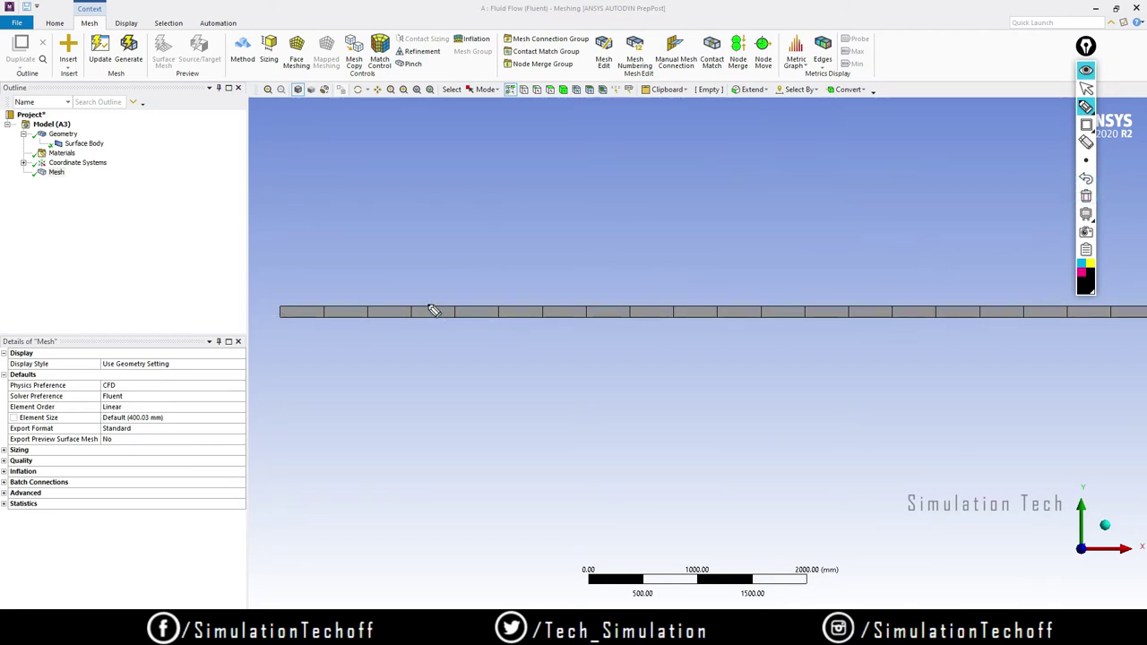
pyautogui.moveTo(429, 305)
pyautogui.mouseDown()
pyautogui.moveTo(456, 306)
pyautogui.moveTo(429, 304)
pyautogui.mouseUp()
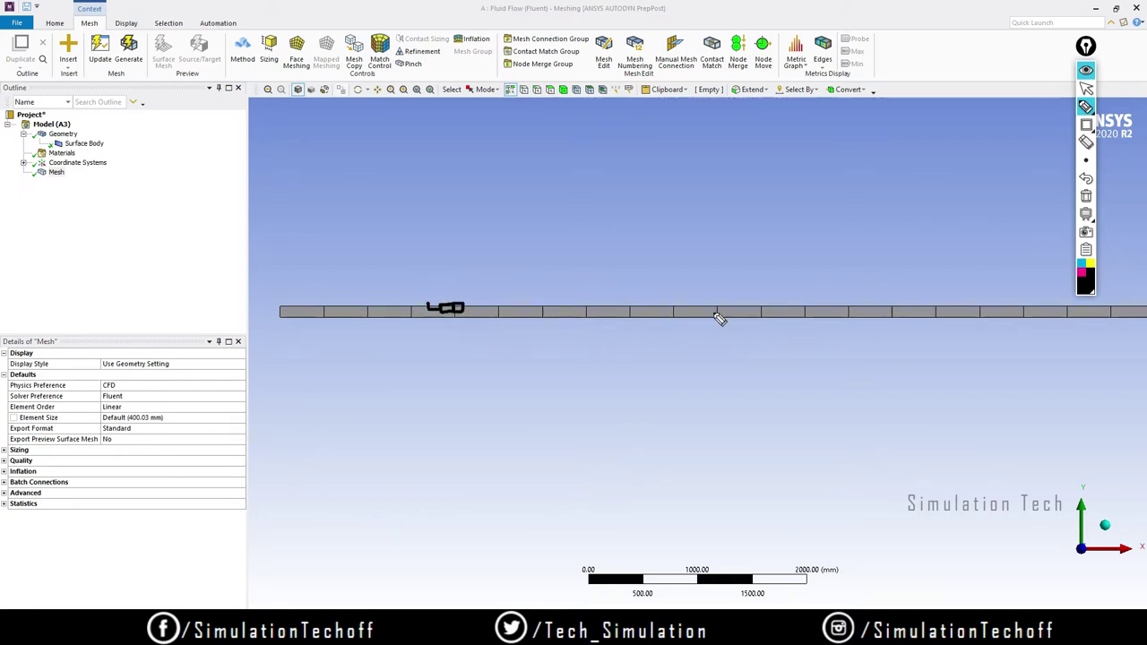
pyautogui.click(1086, 195)
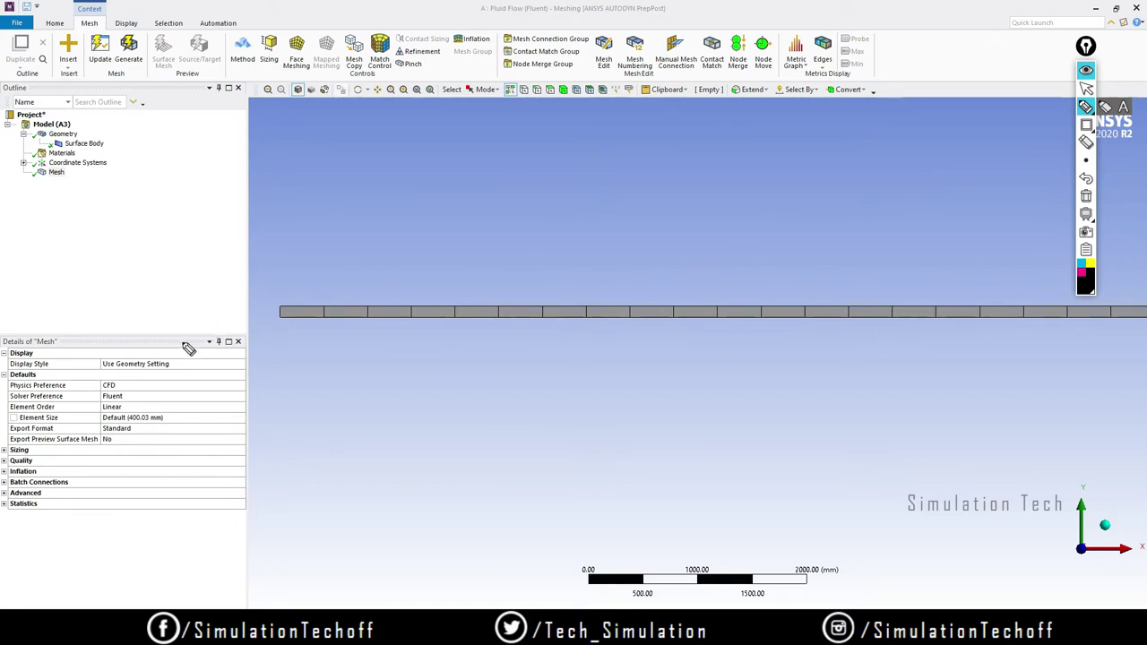
pyautogui.click(1085, 71)
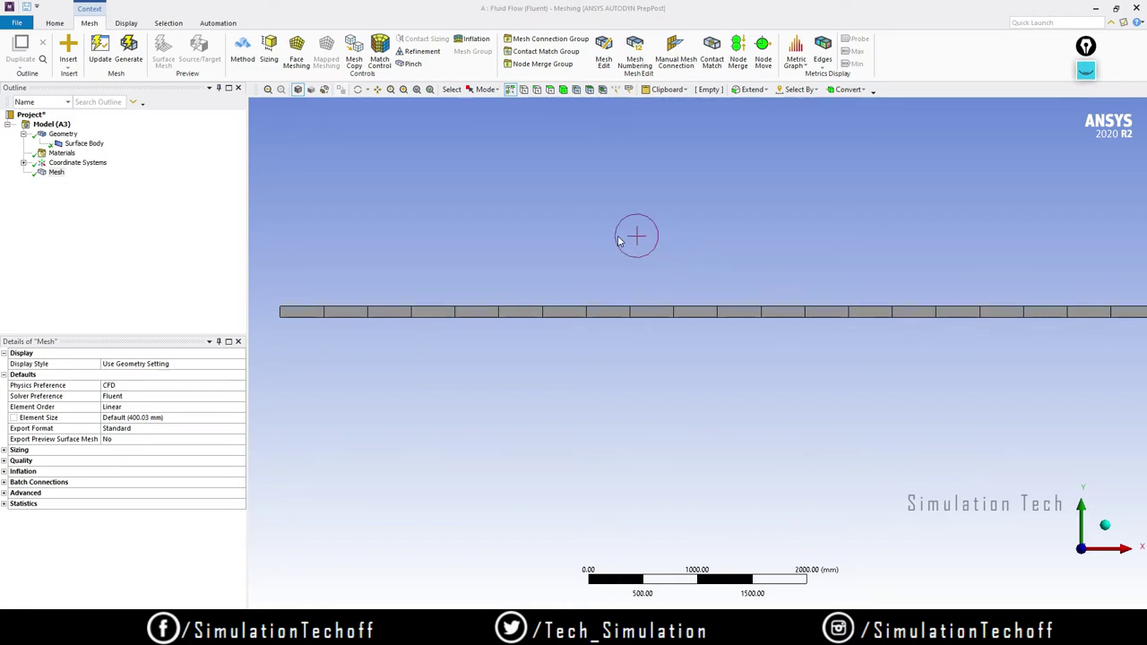
# Step: Insert a Sizing control on the mesh and assign the pipe's two end edges
pyautogui.rightClick(54, 176)
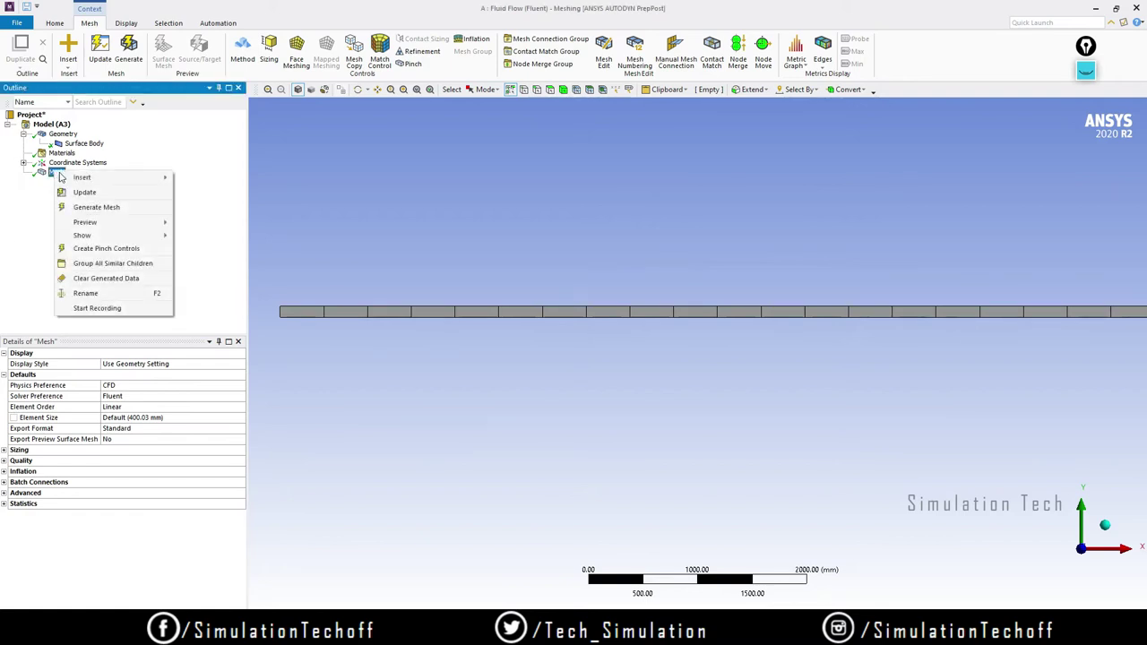
pyautogui.moveTo(70, 180)
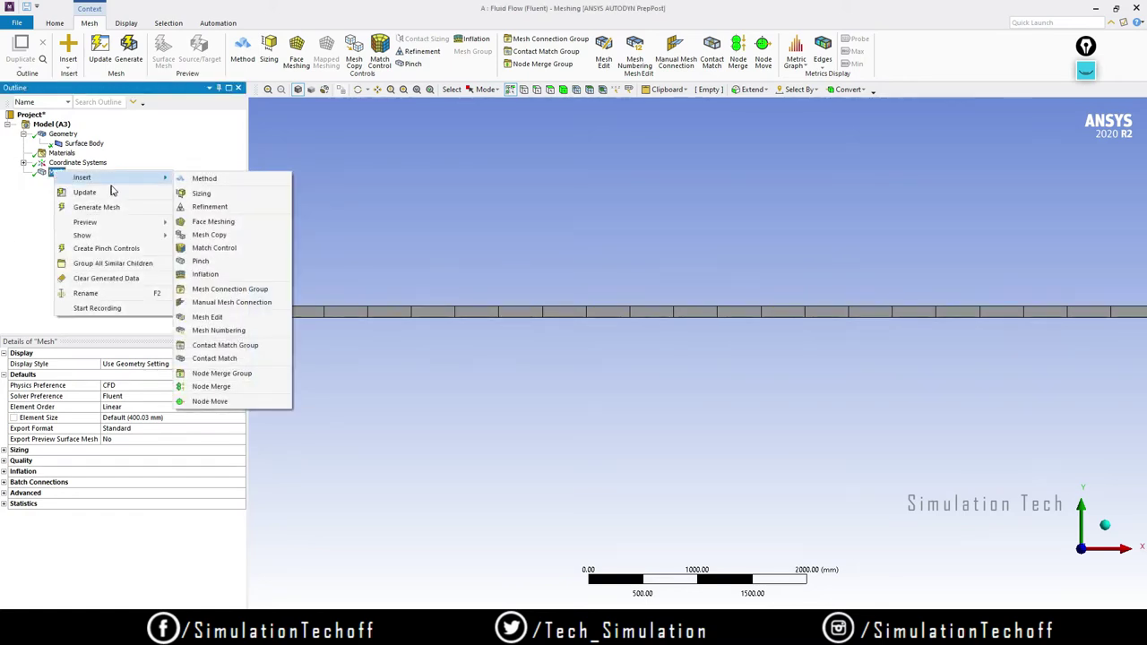
pyautogui.click(209, 194)
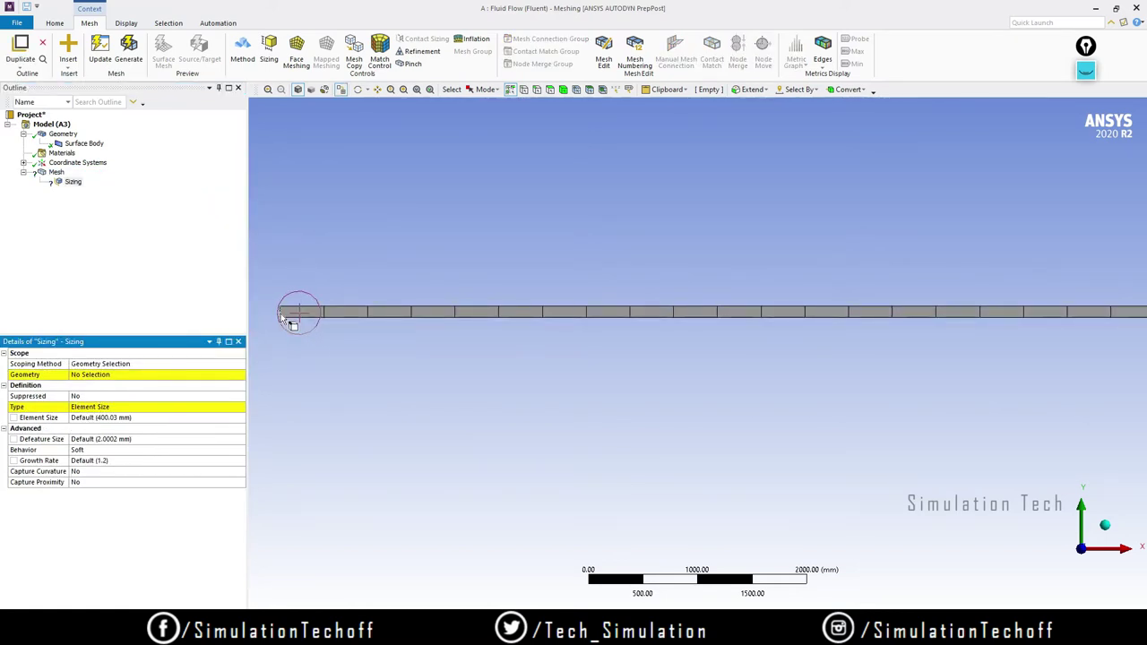
pyautogui.scroll(-3, 766, 358)
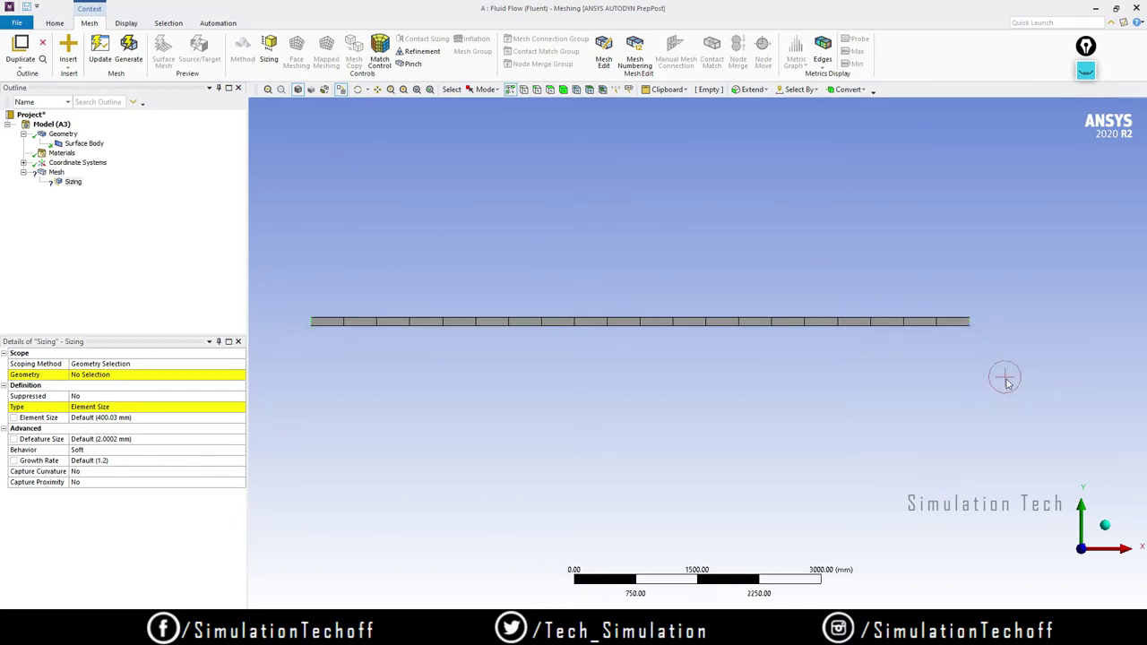
pyautogui.click(103, 375)
pyautogui.click(89, 374)
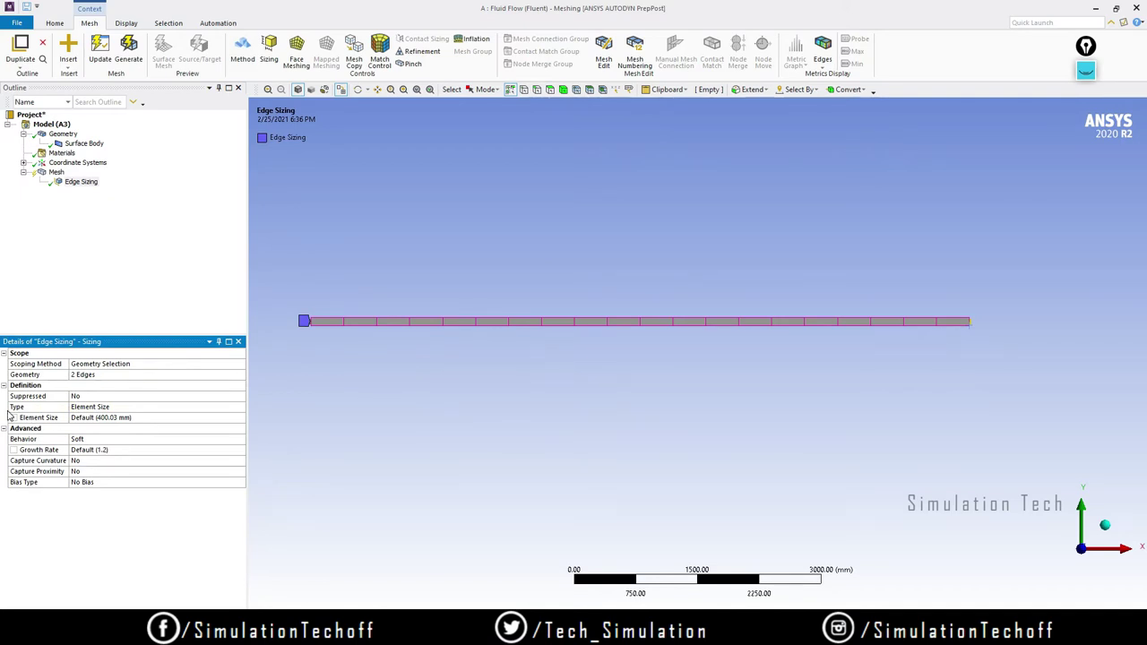
# Step: Set the edge sizing type to Number of Divisions with 30 divisions
pyautogui.click(138, 406)
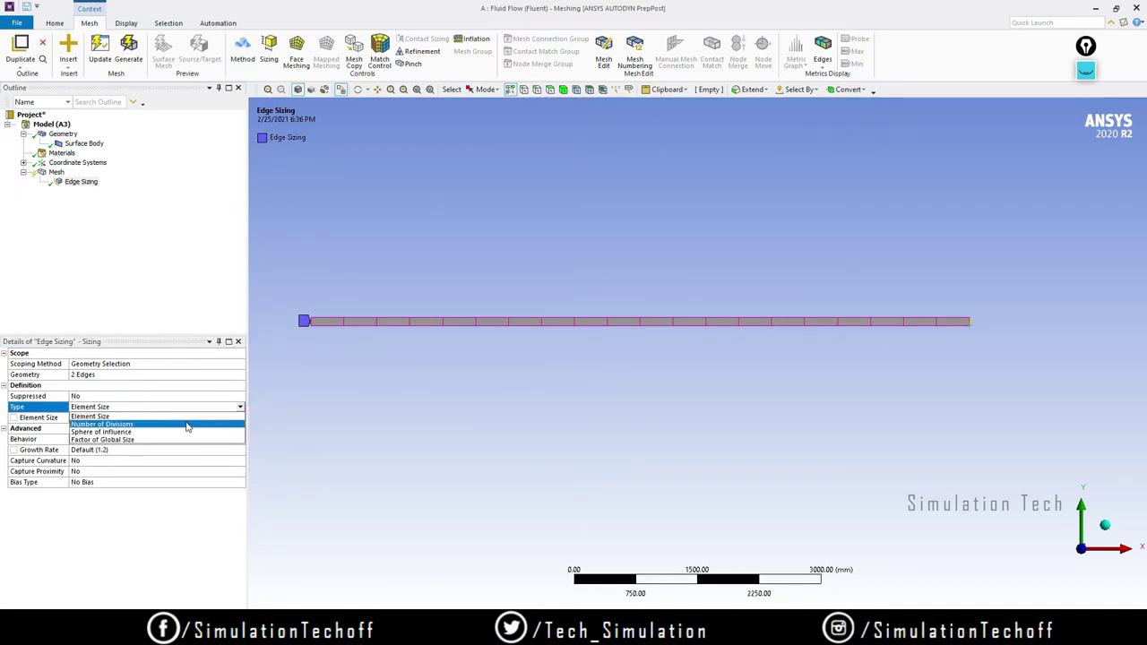
pyautogui.click(180, 425)
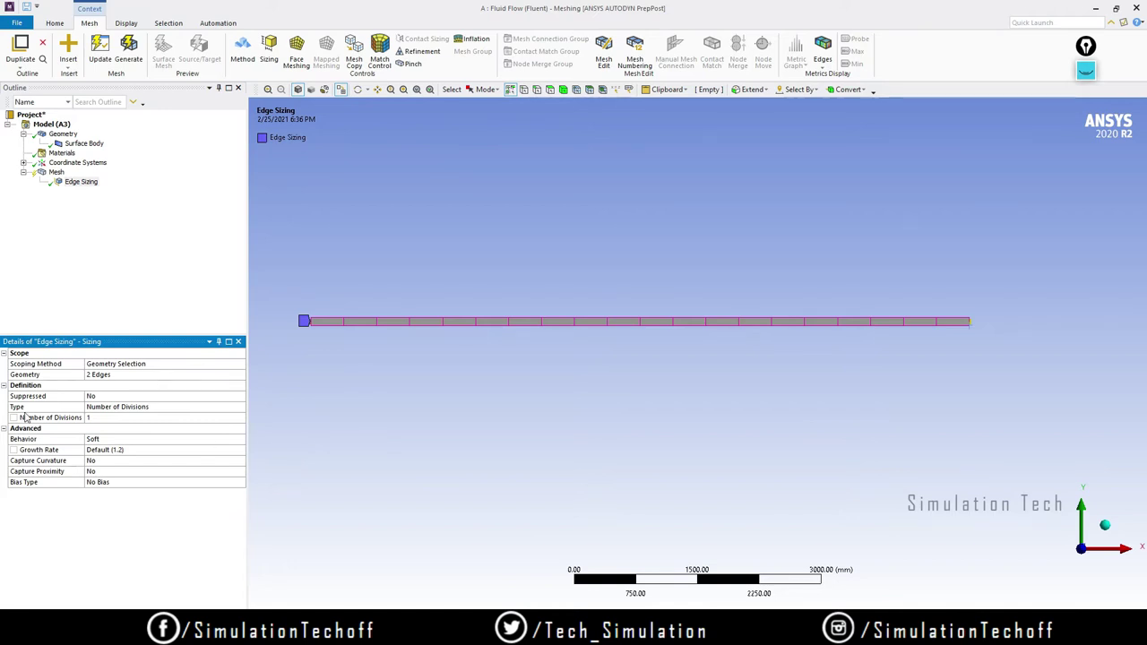
pyautogui.click(126, 453)
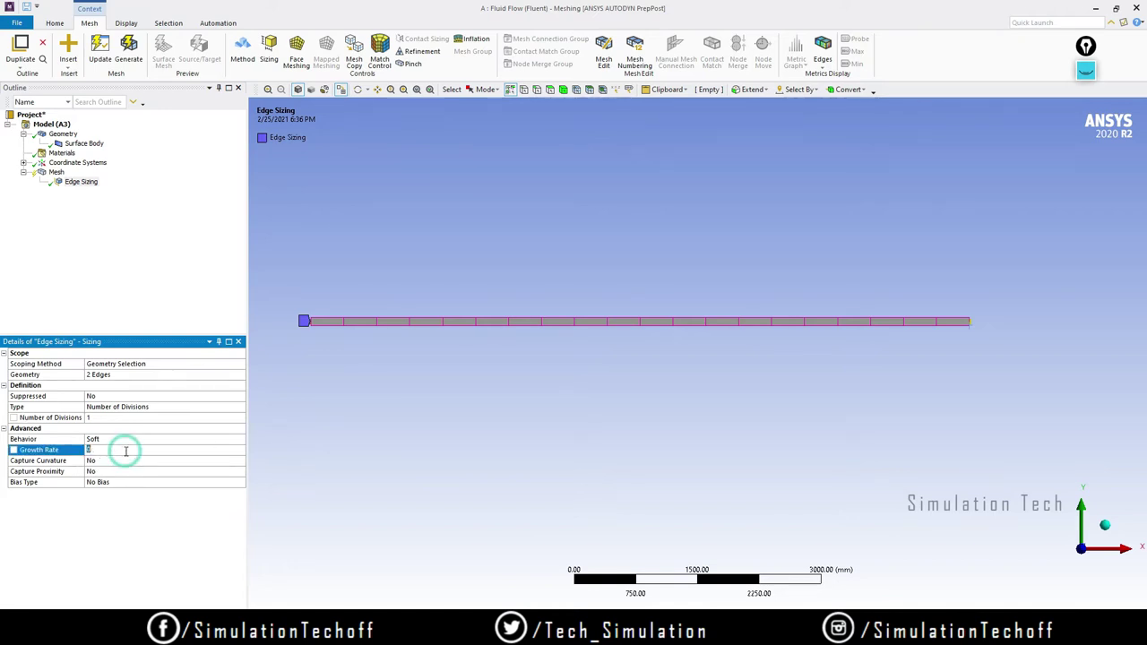
pyautogui.click(114, 418)
pyautogui.write('30')
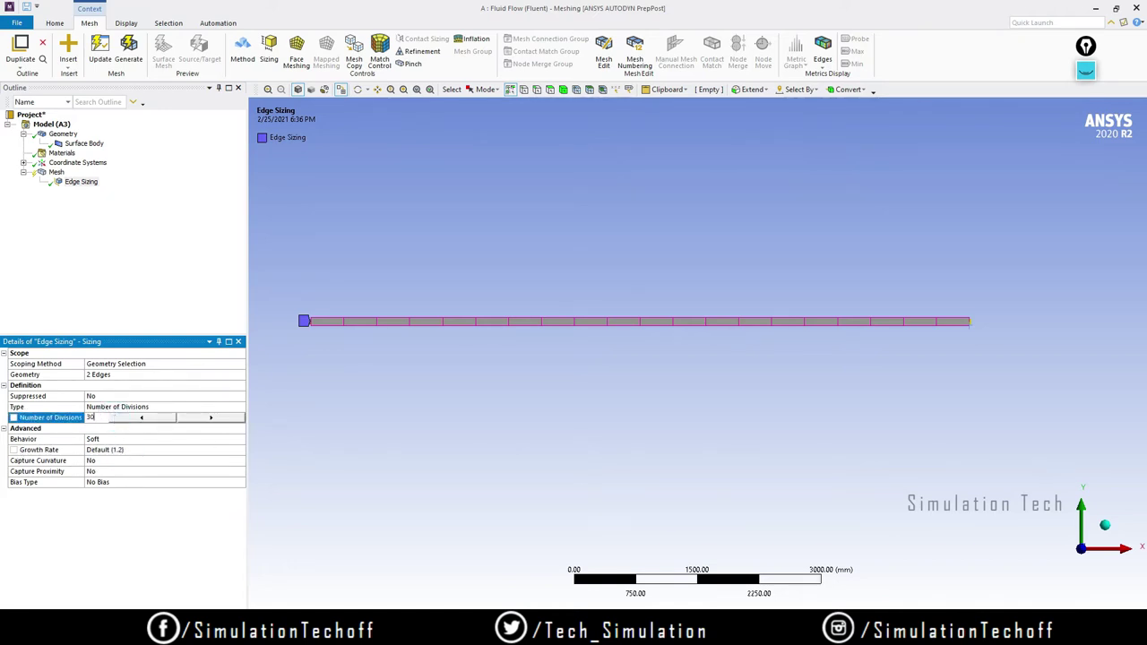
pyautogui.press('Return')
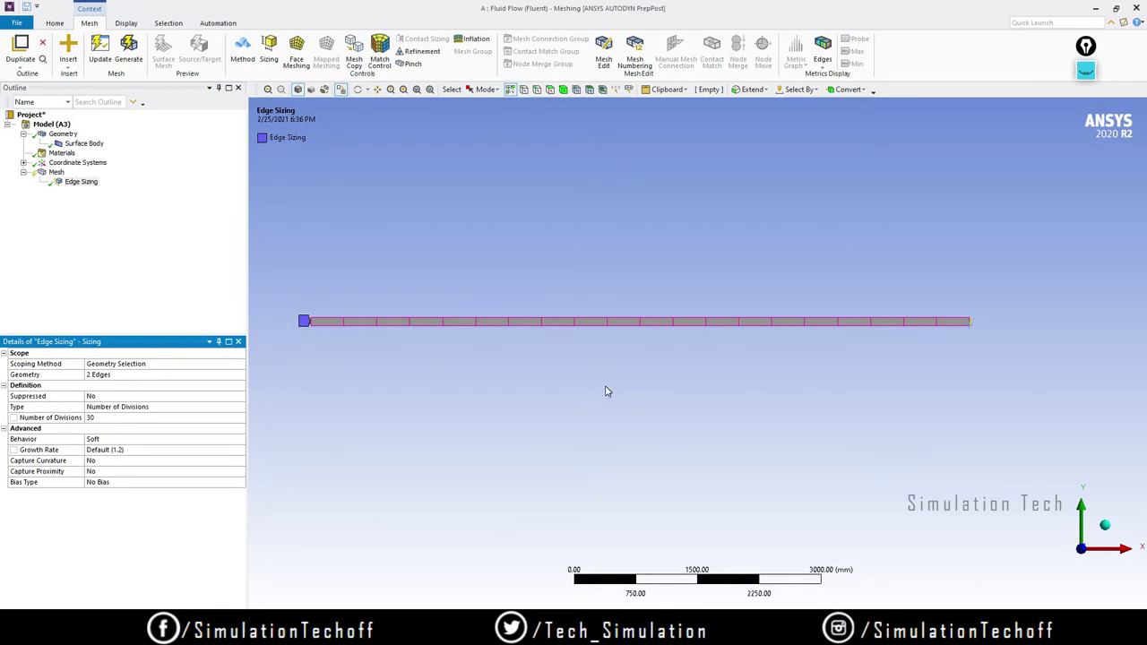
pyautogui.click(55, 172)
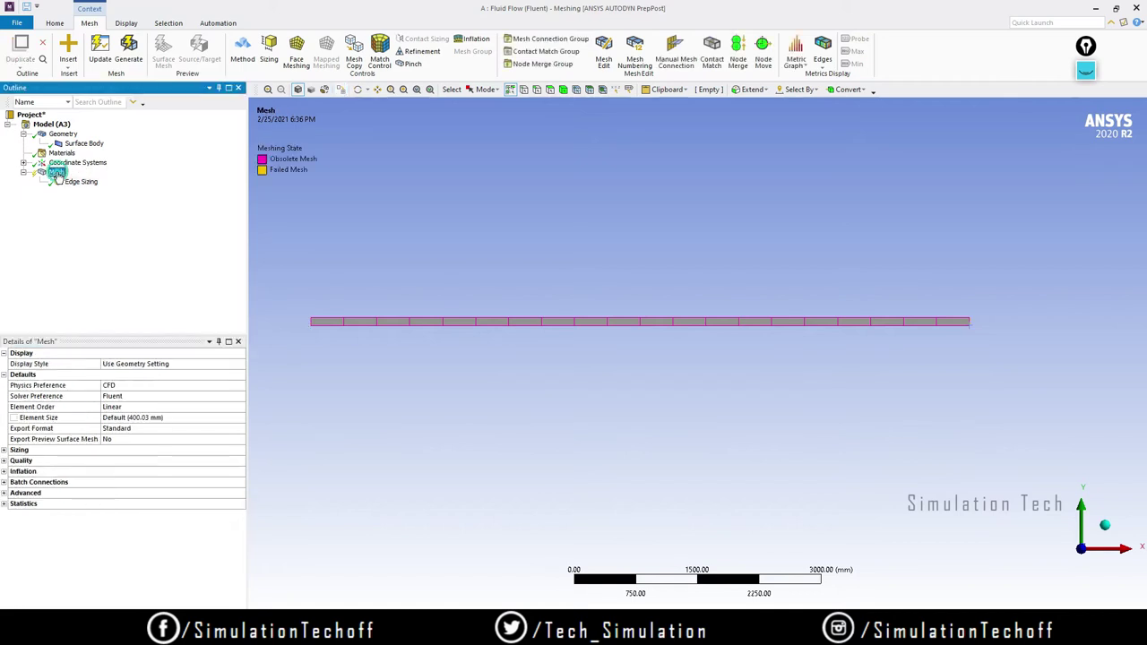
pyautogui.rightClick(56, 172)
pyautogui.moveTo(90, 179)
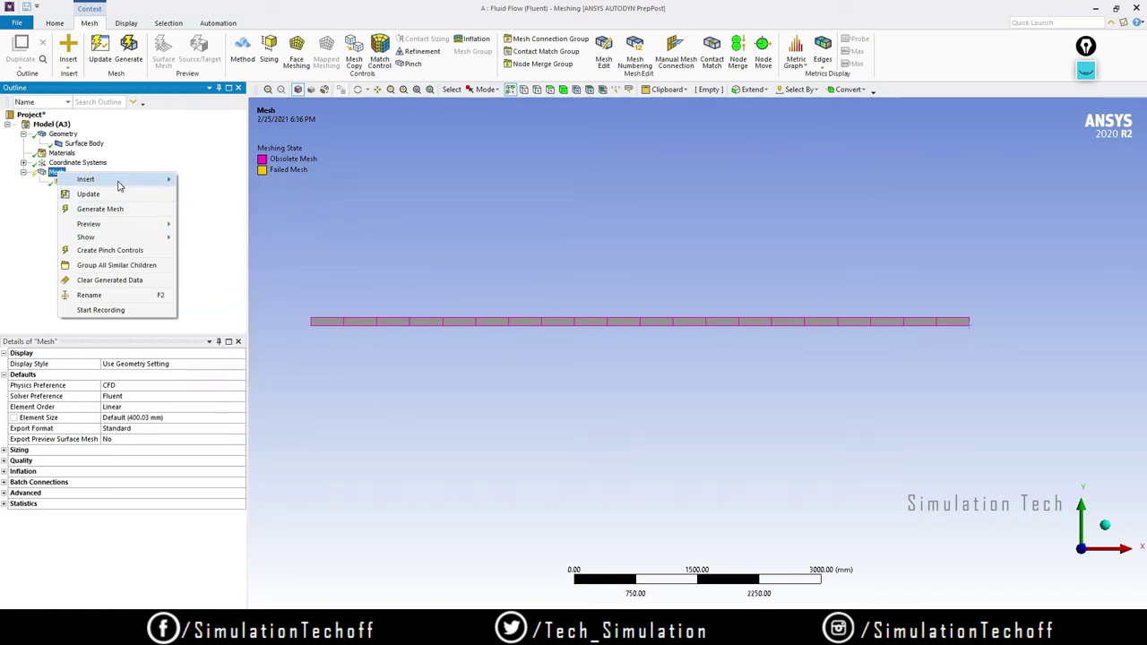
# Step: Insert a second Sizing control scoped to the pipe's two long edges
pyautogui.click(224, 195)
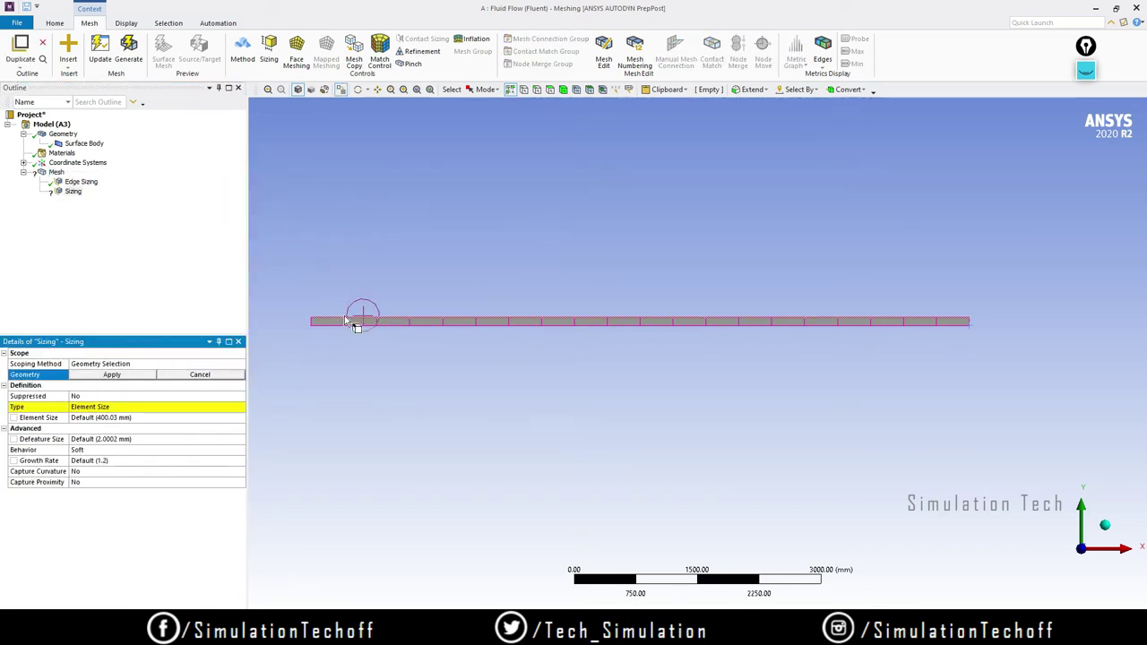
pyautogui.click(355, 321)
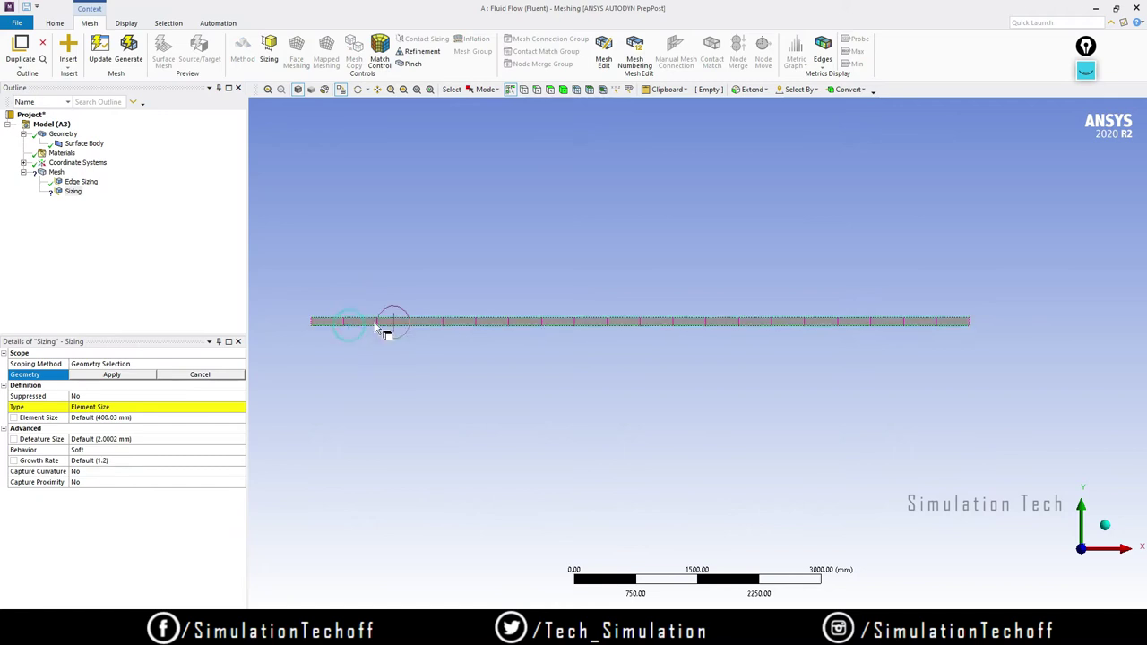
pyautogui.scroll(2, 385, 330)
pyautogui.keyDown('ctrl'); pyautogui.moveTo(386, 330); pyautogui.dragTo(476, 311, button='middle'); pyautogui.keyUp('ctrl')
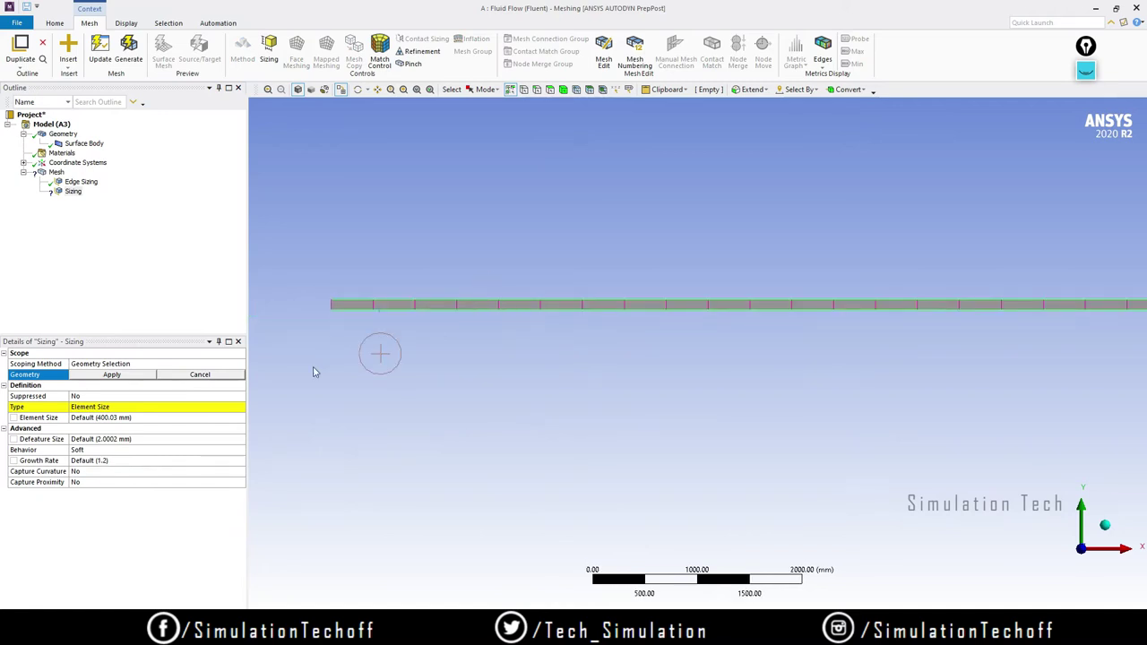
pyautogui.click(117, 375)
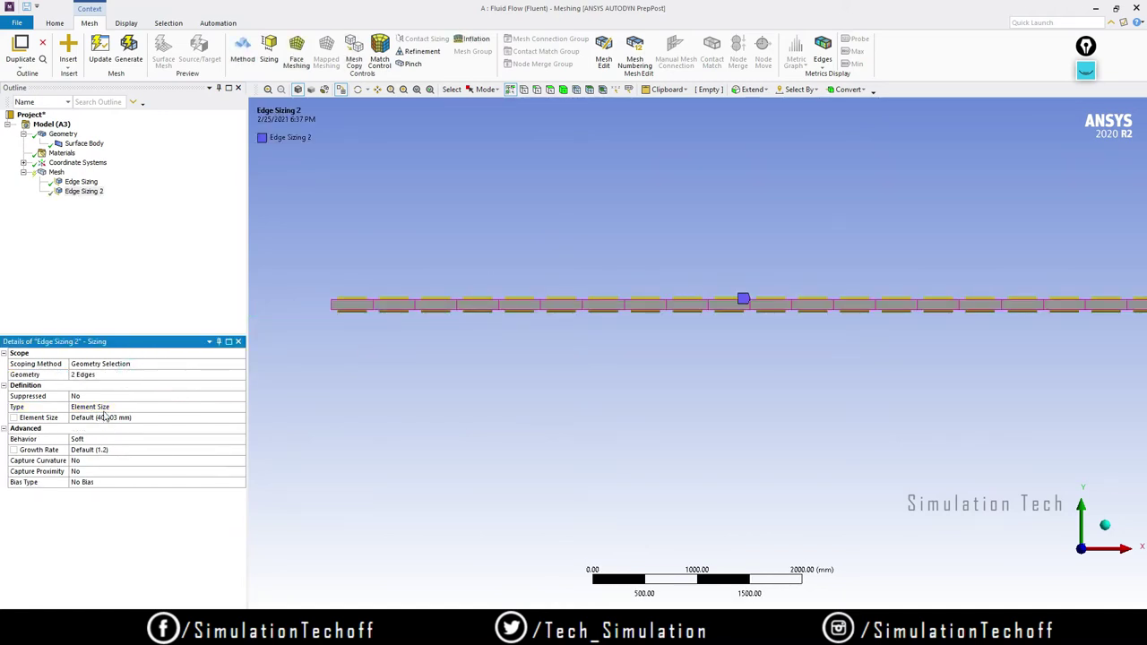
# Step: Set that sizing's Type to Number of Divisions with 100 divisions
pyautogui.click(152, 406)
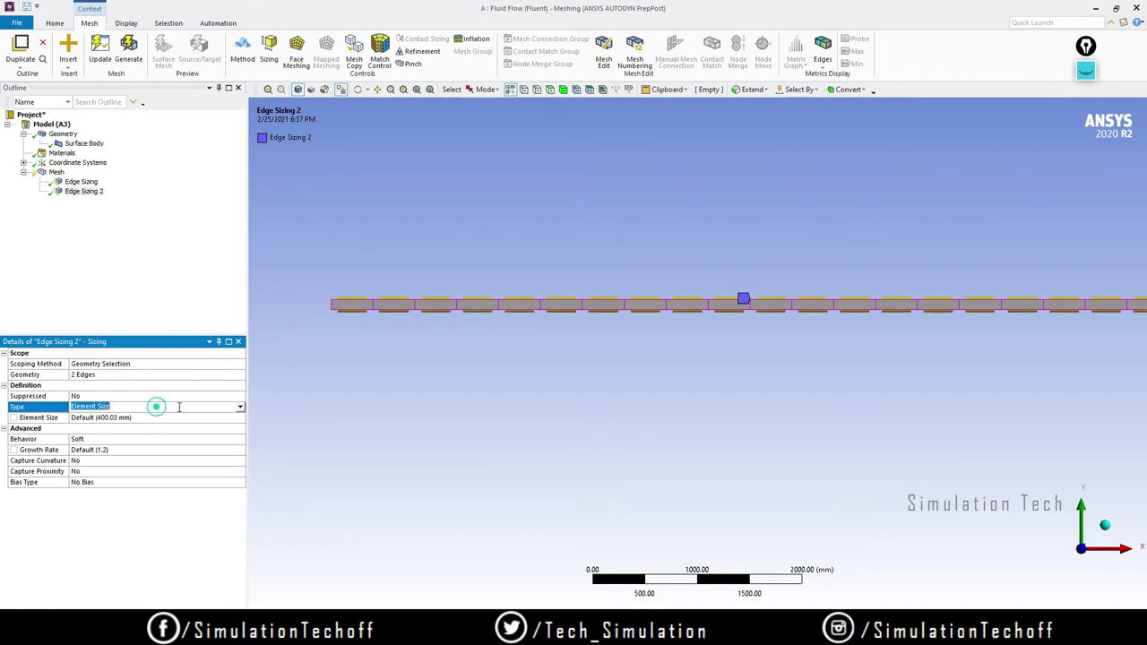
pyautogui.click(239, 407)
pyautogui.click(189, 424)
pyautogui.click(140, 417)
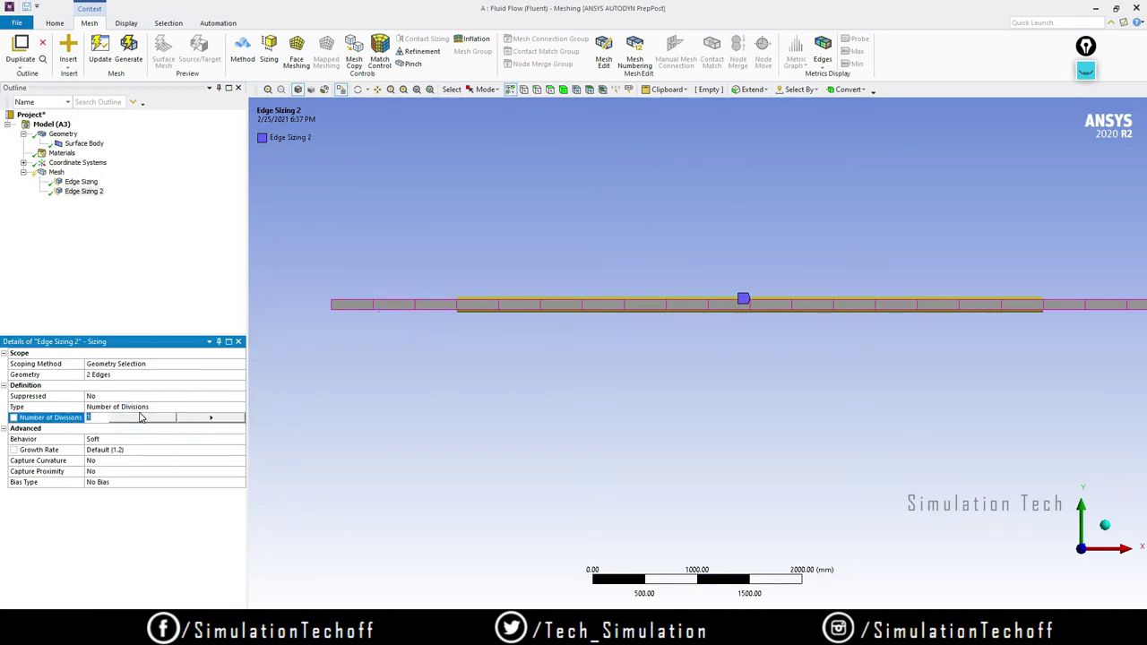
pyautogui.press('Return')
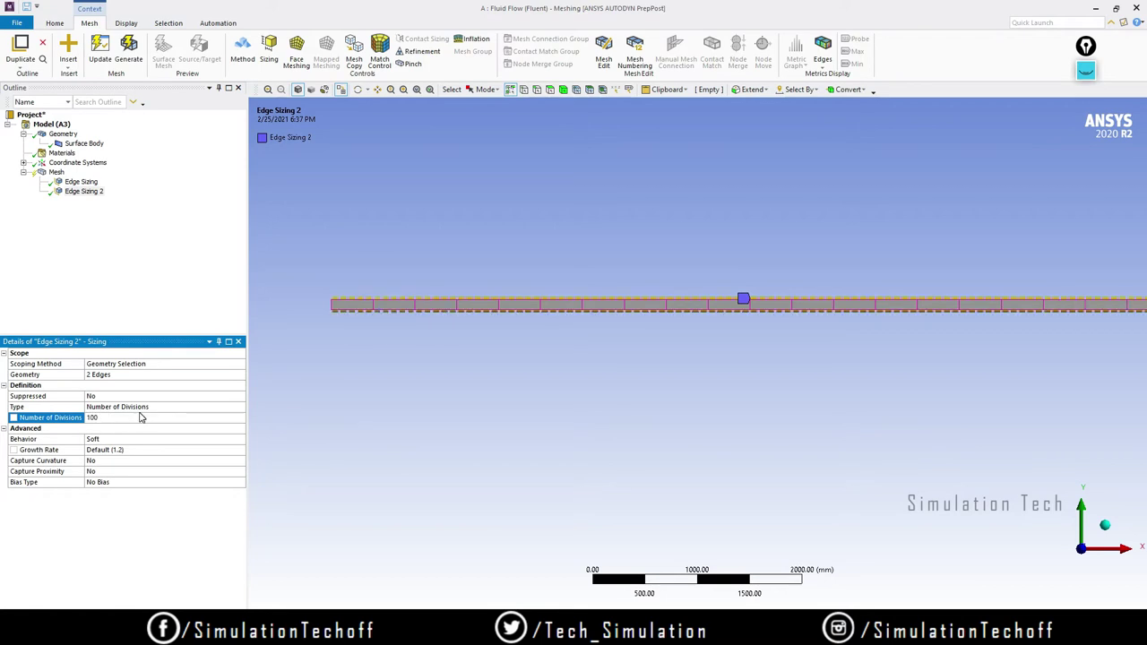
pyautogui.scroll(5, 391, 328)
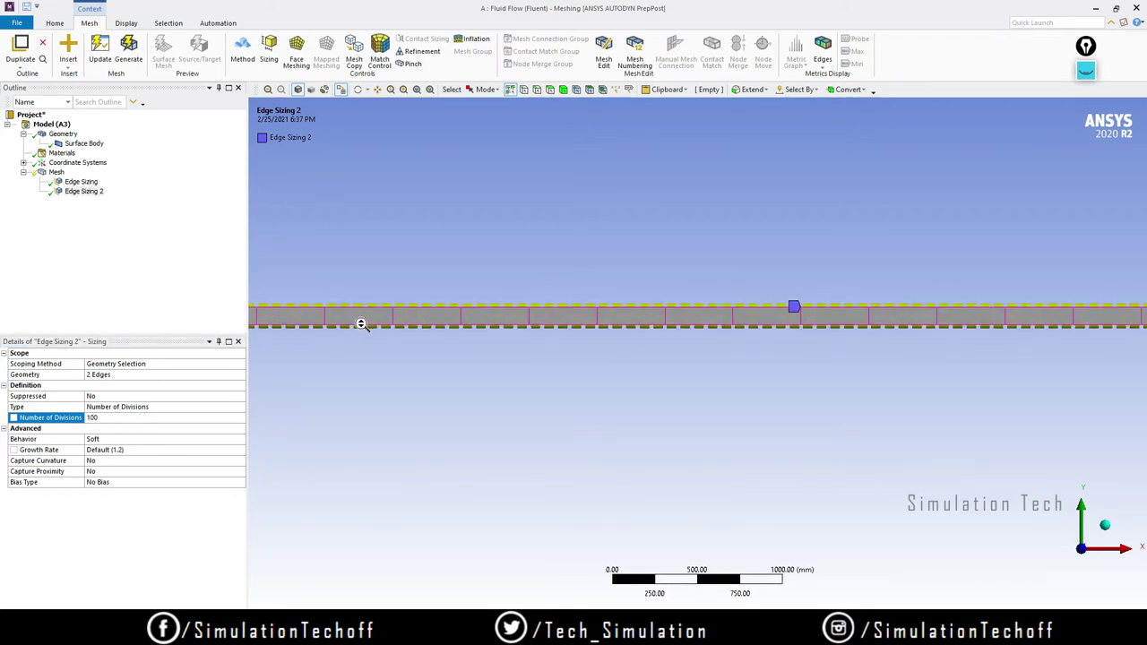
pyautogui.scroll(3, 514, 225)
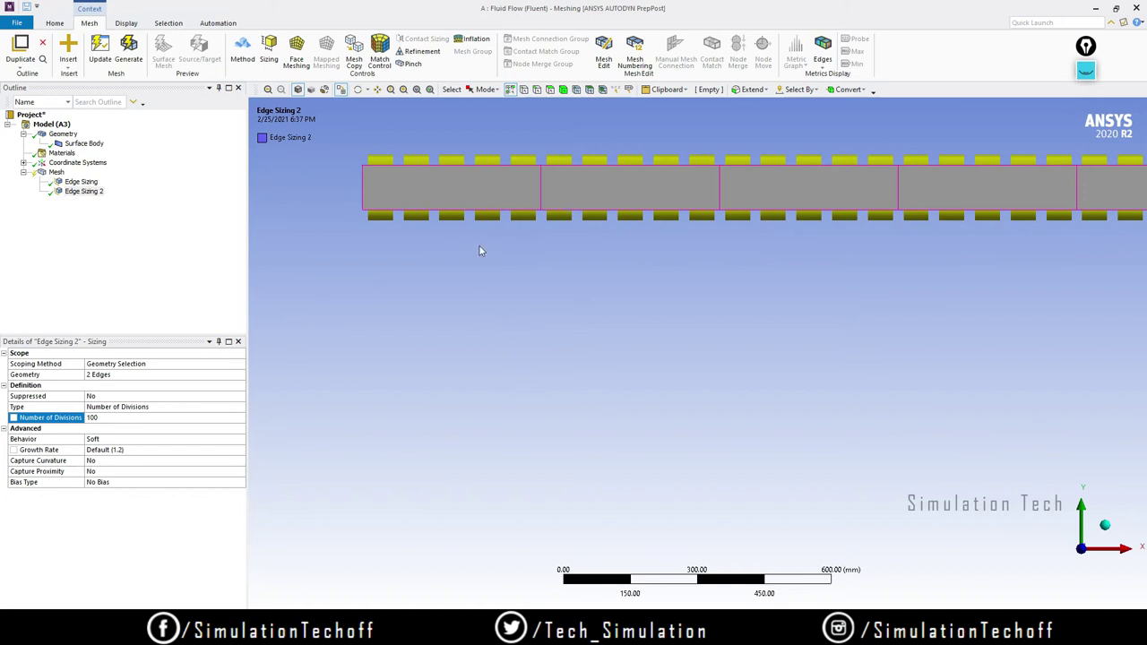
pyautogui.keyDown('ctrl'); pyautogui.moveTo(478, 251); pyautogui.dragTo(484, 356, button='middle'); pyautogui.keyUp('ctrl')
pyautogui.scroll(-3, 627, 313)
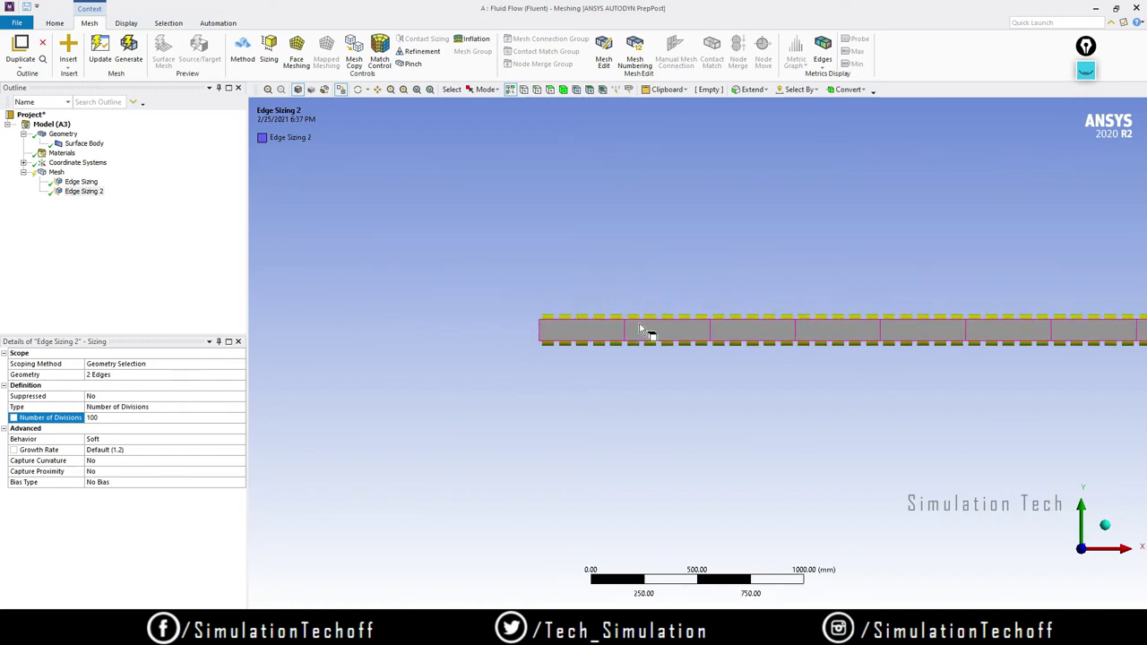
pyautogui.hotkey('ctrl', 'shift', '1')
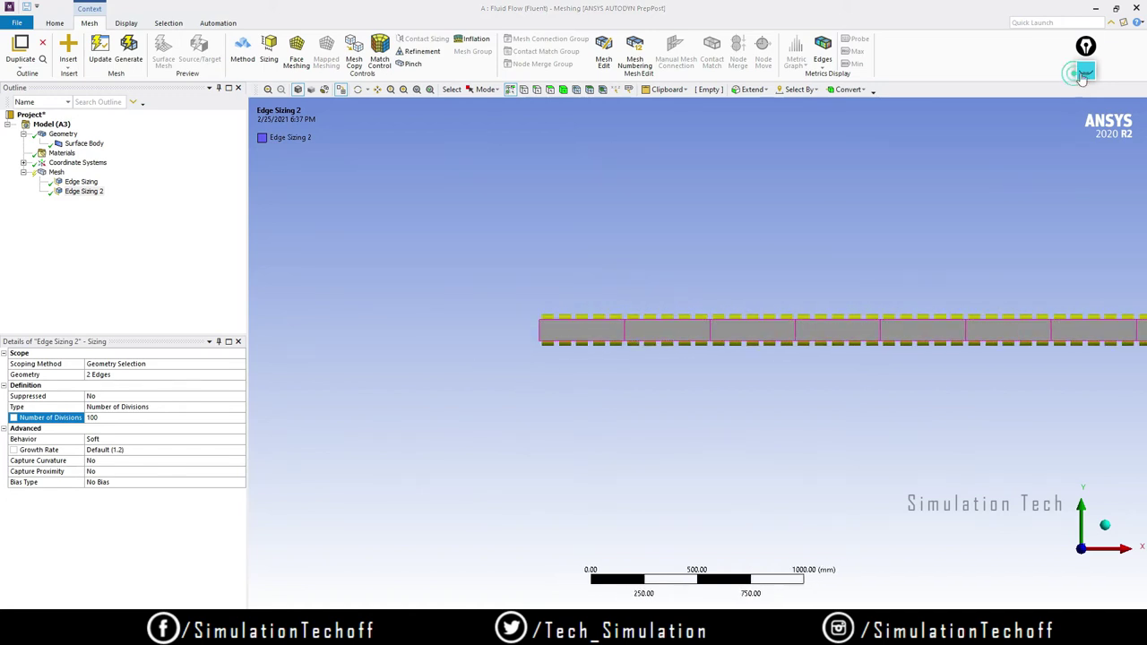
pyautogui.moveTo(552, 316)
pyautogui.mouseDown()
pyautogui.moveTo(551, 356)
pyautogui.moveTo(571, 351)
pyautogui.mouseUp()
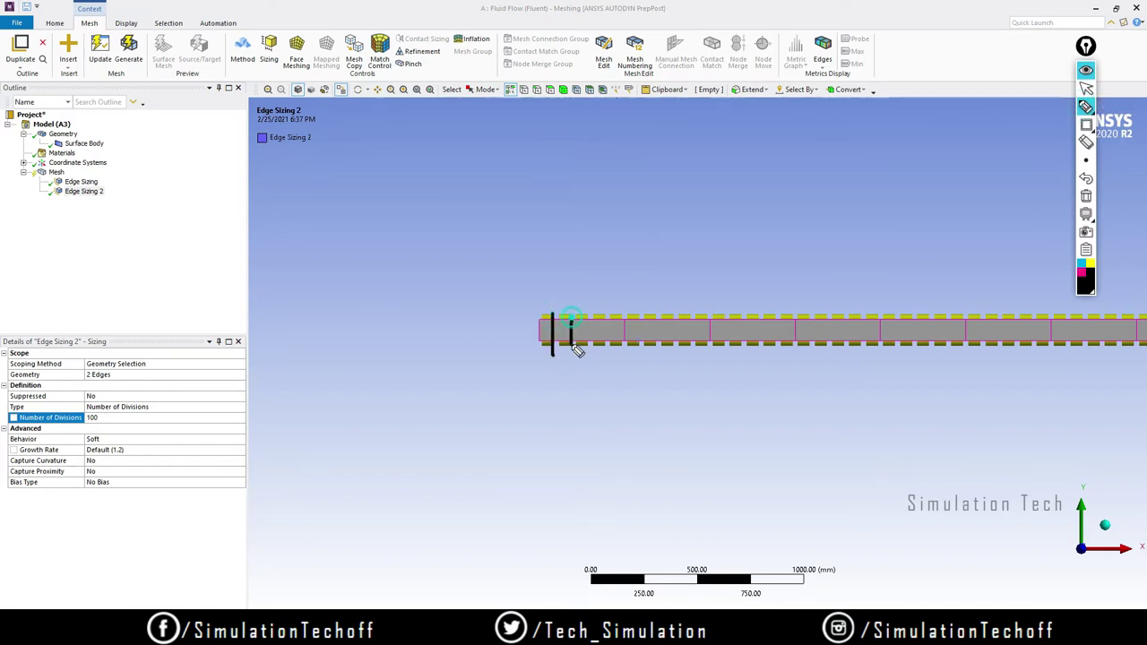
pyautogui.click(1085, 195)
pyautogui.click(1086, 72)
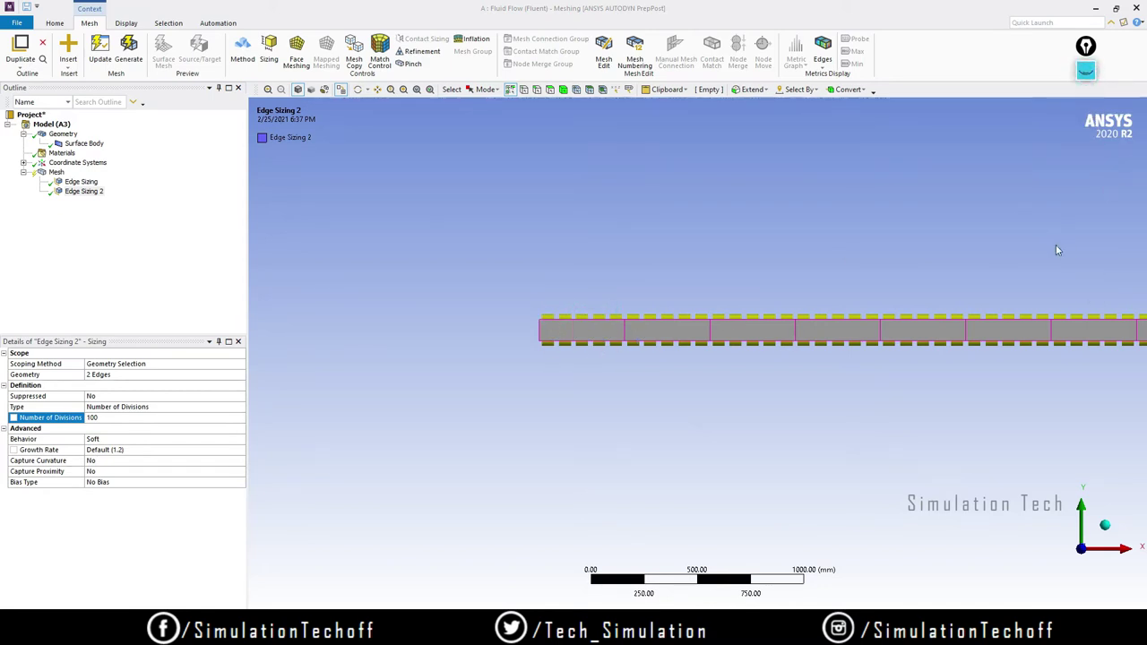
pyautogui.scroll(-3, 980, 284)
pyautogui.keyDown('ctrl'); pyautogui.moveTo(1032, 302); pyautogui.dragTo(747, 269, button='middle'); pyautogui.keyUp('ctrl')
pyautogui.click(79, 182)
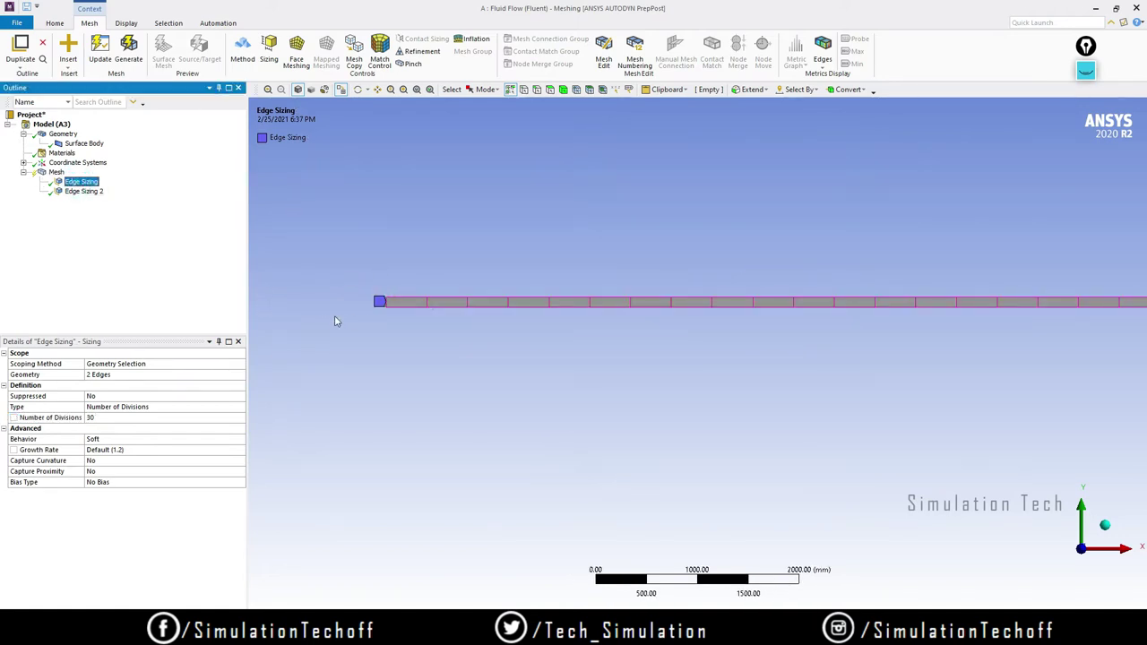
pyautogui.scroll(3, 417, 319)
pyautogui.scroll(4, 473, 289)
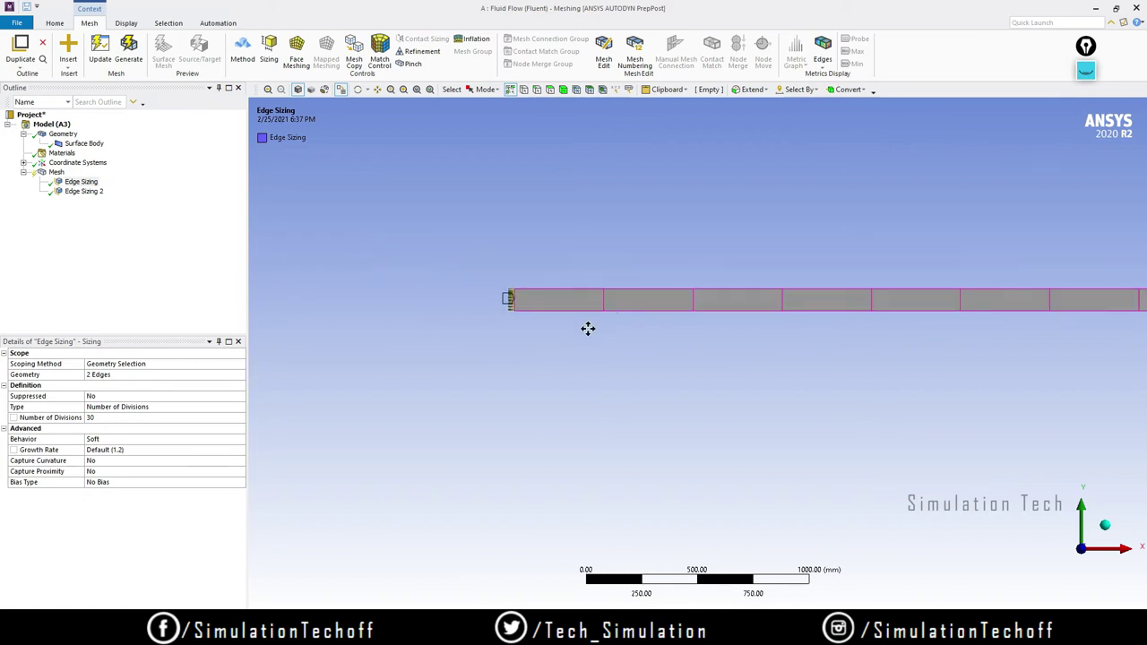
pyautogui.scroll(-5, 478, 268)
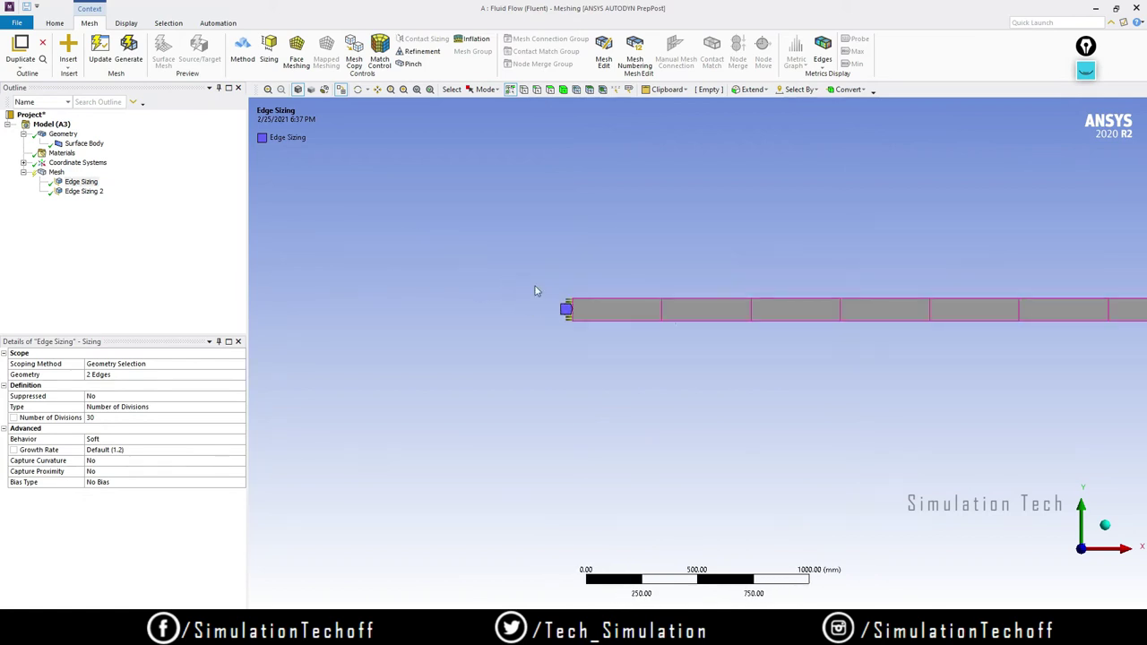
# Step: Regenerate the pipe mesh and zoom into its left end to inspect the 30-division refinement
pyautogui.rightClick(51, 172)
pyautogui.click(73, 207)
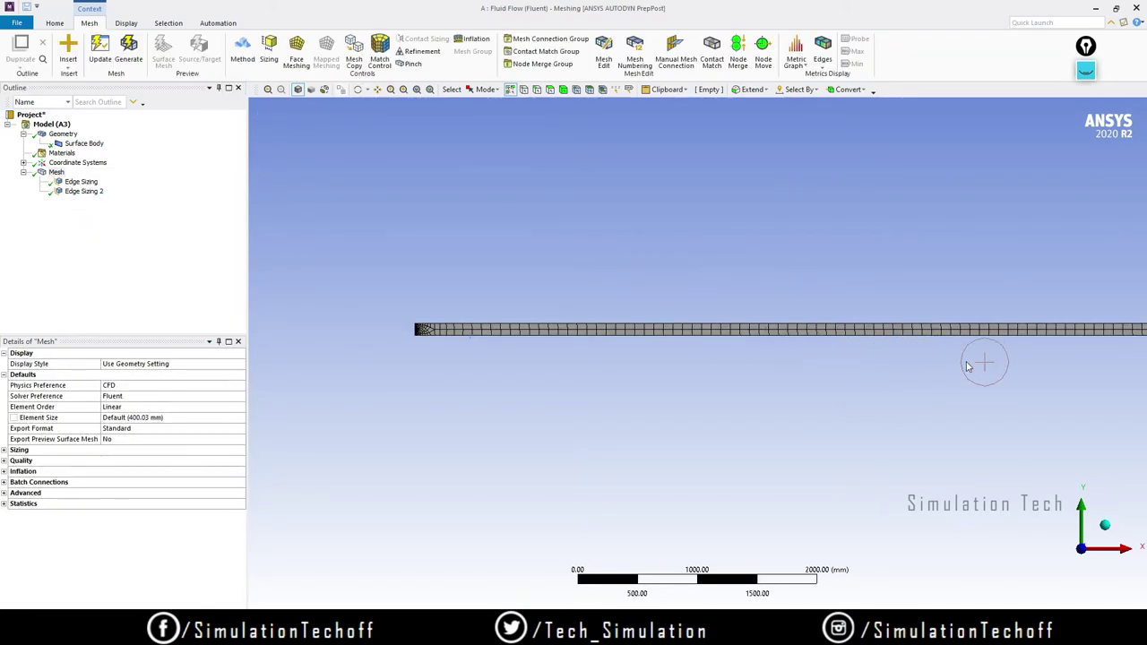
pyautogui.scroll(2, 964, 352)
pyautogui.scroll(-3, 822, 343)
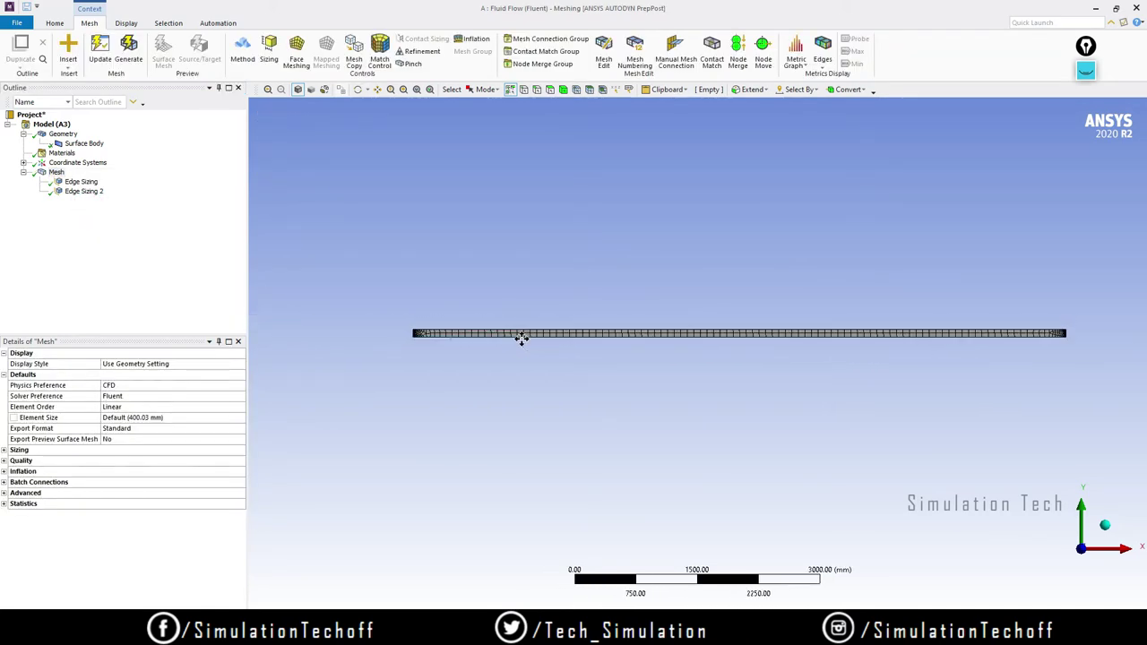
pyautogui.scroll(2, 519, 337)
pyautogui.scroll(6, 537, 339)
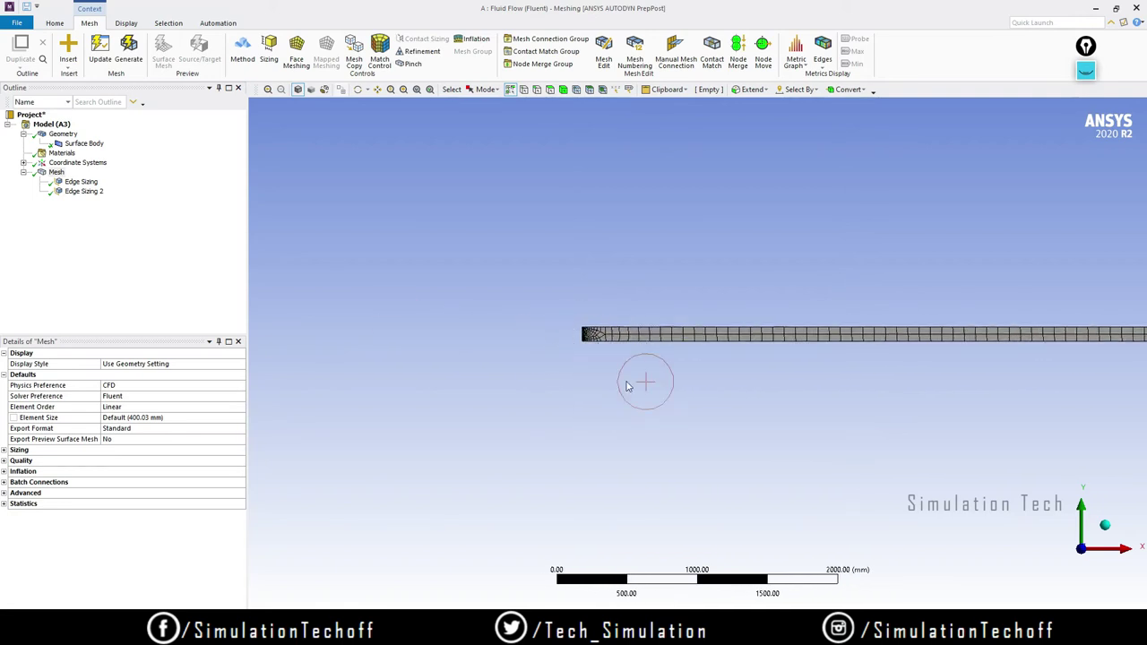
pyautogui.scroll(4, 724, 312)
pyautogui.scroll(-2, 683, 304)
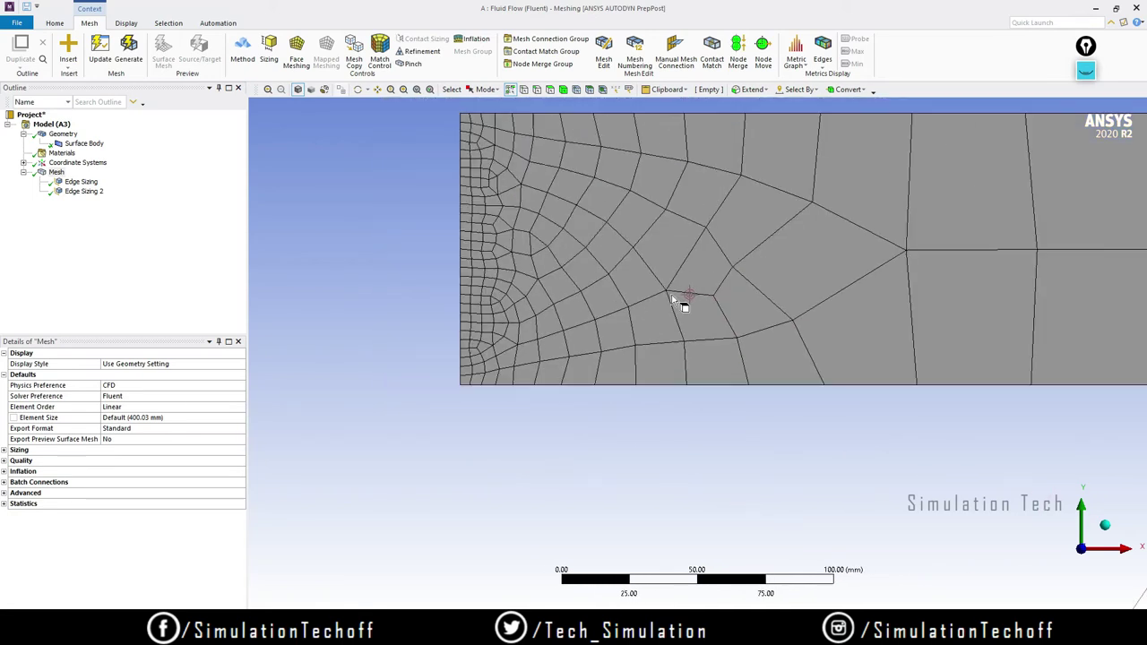
pyautogui.moveTo(673, 295); pyautogui.dragTo(512, 320, button='middle')
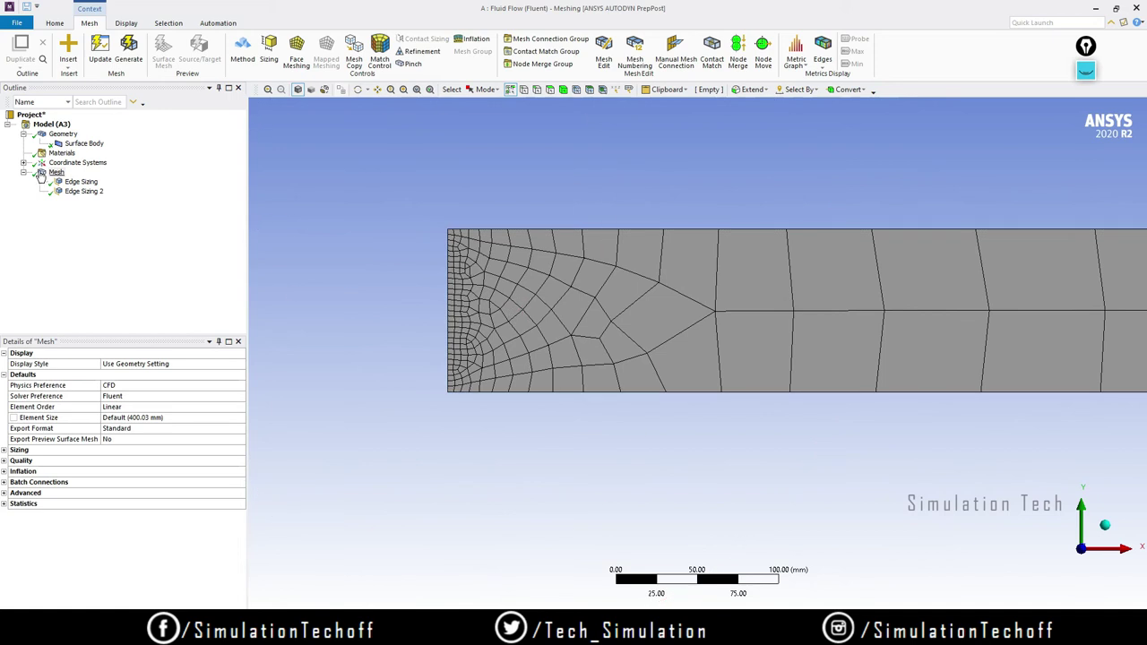
pyautogui.scroll(-5, 786, 354)
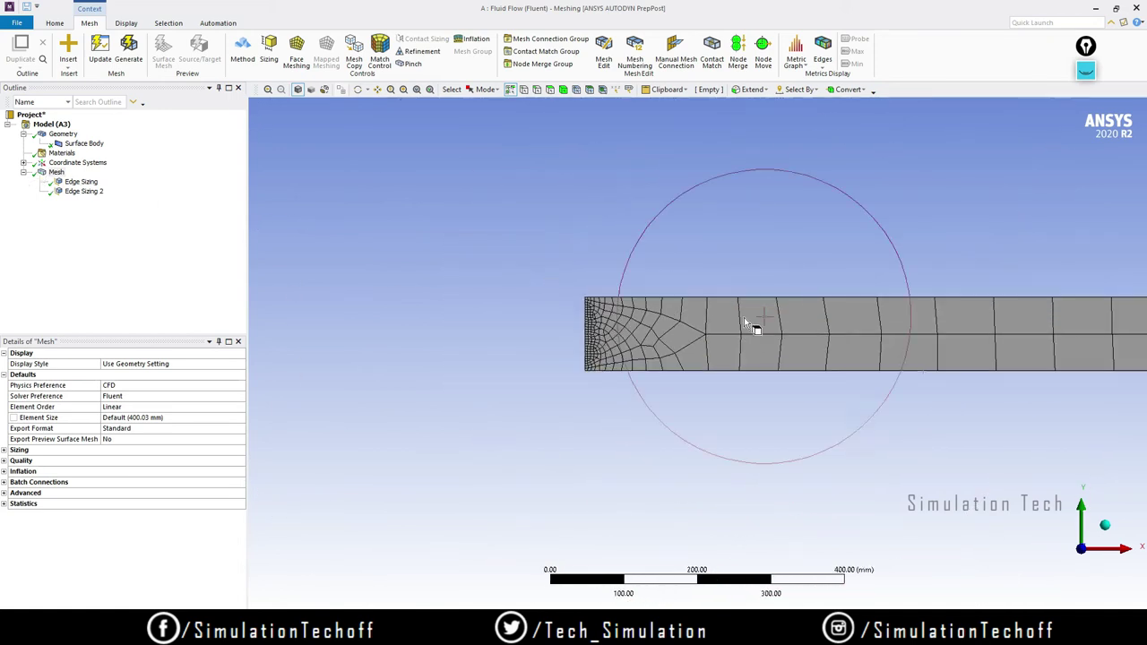
pyautogui.scroll(-4, 787, 336)
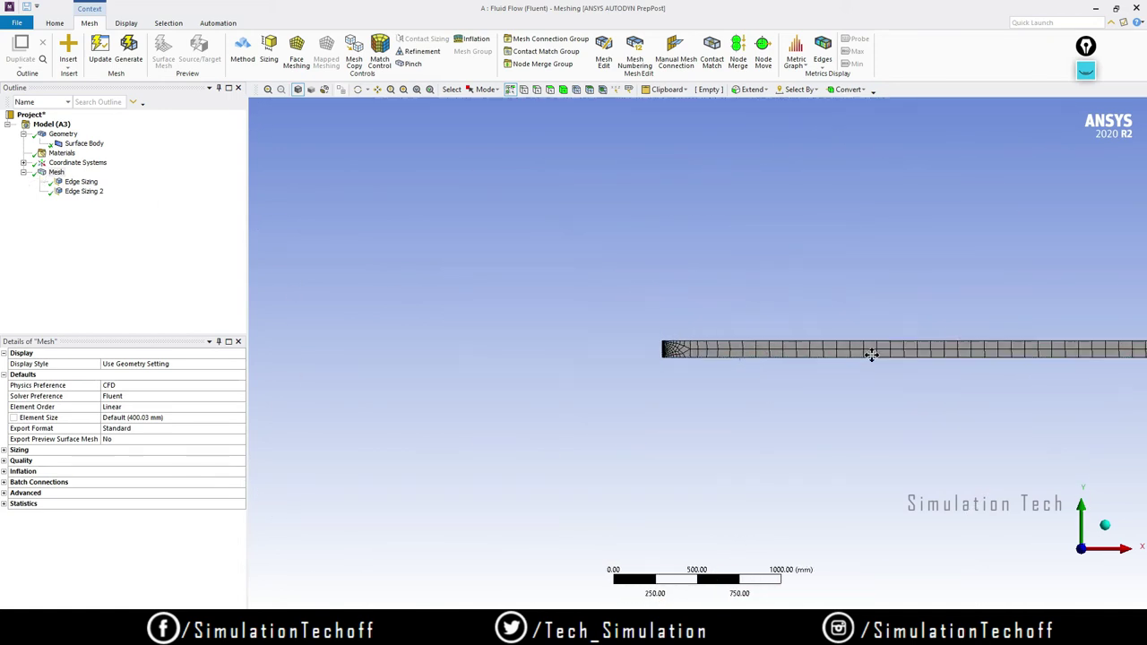
pyautogui.keyDown('ctrl'); pyautogui.moveTo(870, 350); pyautogui.dragTo(546, 345, button='middle'); pyautogui.keyUp('ctrl')
pyautogui.scroll(4, 396, 322)
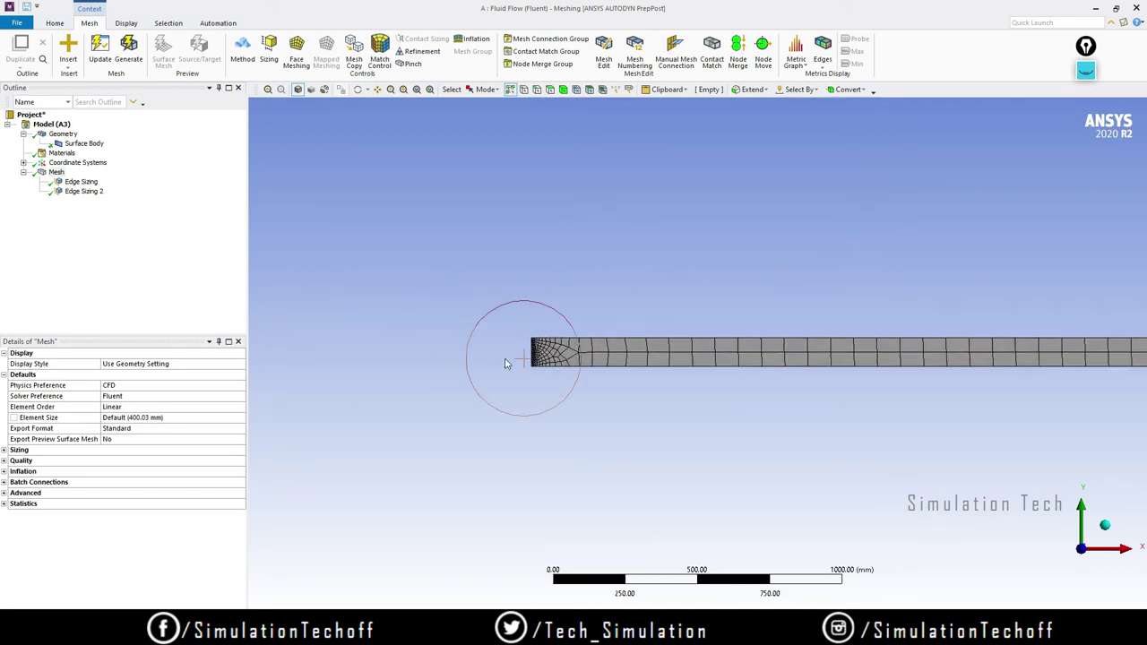
pyautogui.scroll(4, 492, 363)
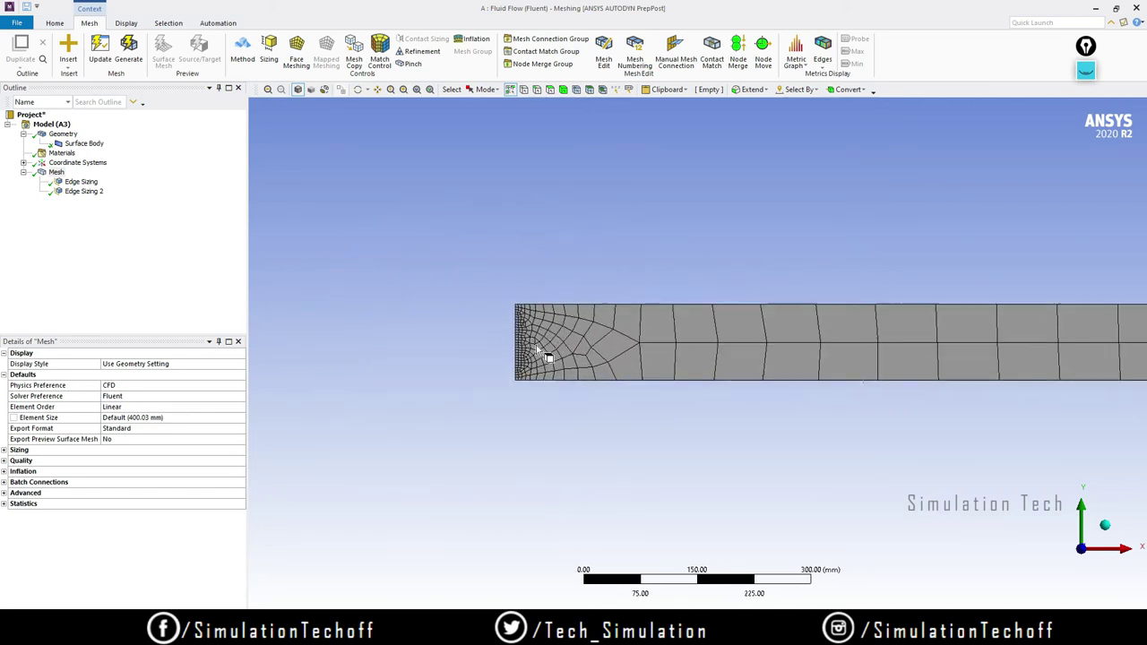
pyautogui.scroll(-5, 484, 333)
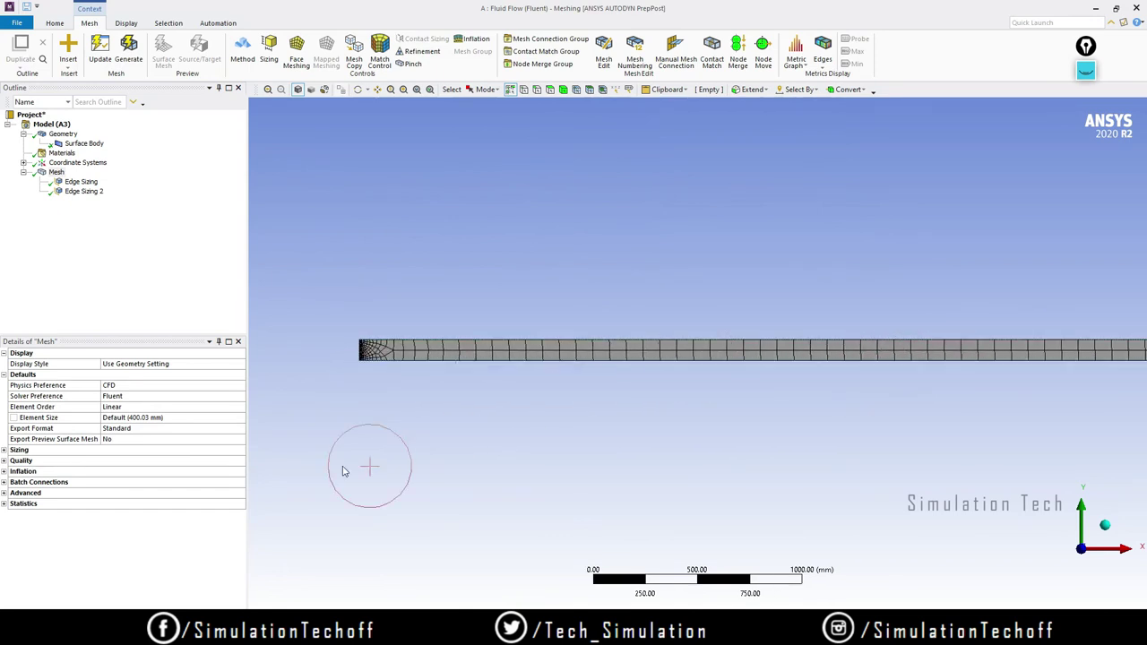
# Step: Set Use Adaptive Sizing to Yes in the mesh's Sizing details
pyautogui.click(5, 450)
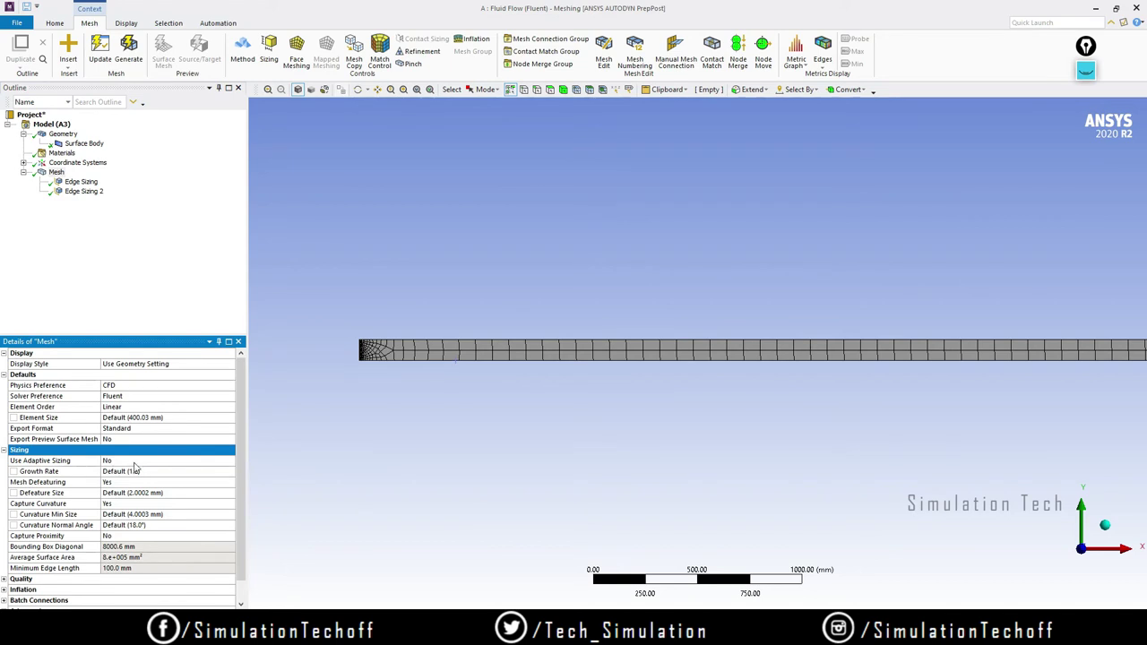
pyautogui.click(135, 462)
pyautogui.click(229, 461)
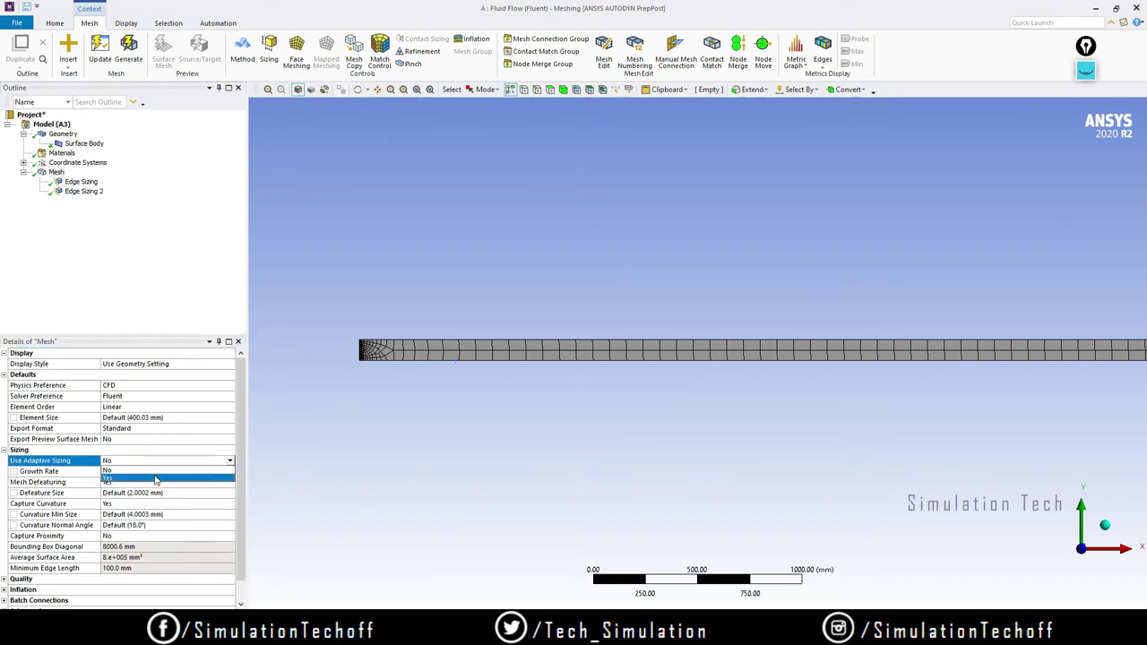
pyautogui.click(155, 480)
# Step: Regenerate the mesh with adaptive sizing and recentre the pipe strip
pyautogui.rightClick(57, 174)
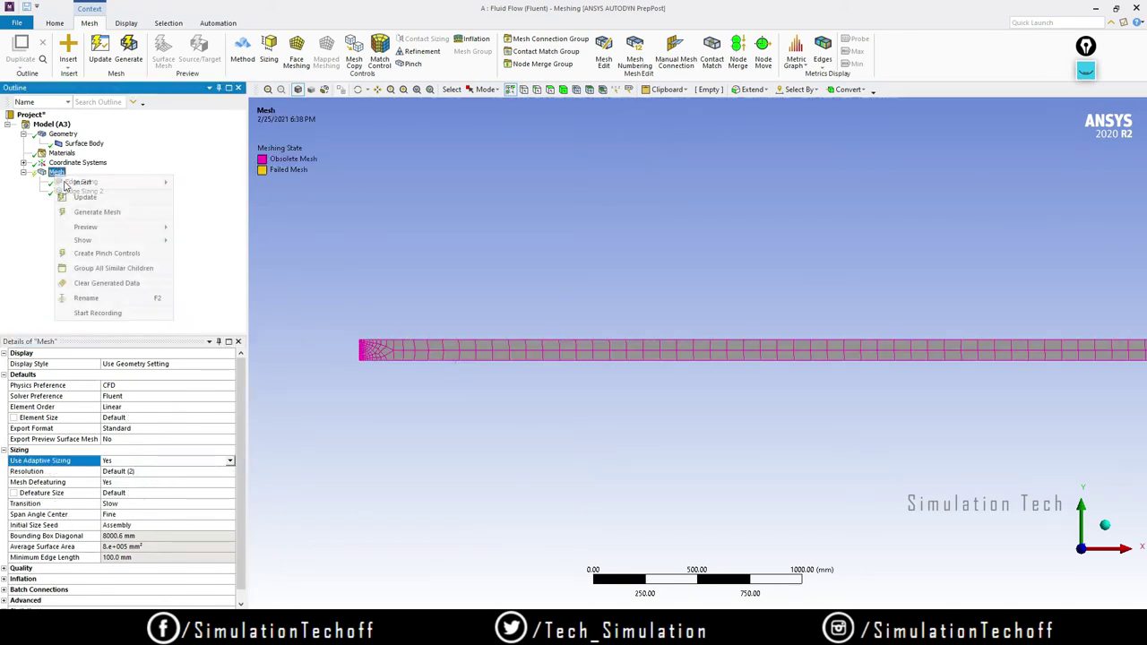
pyautogui.click(95, 211)
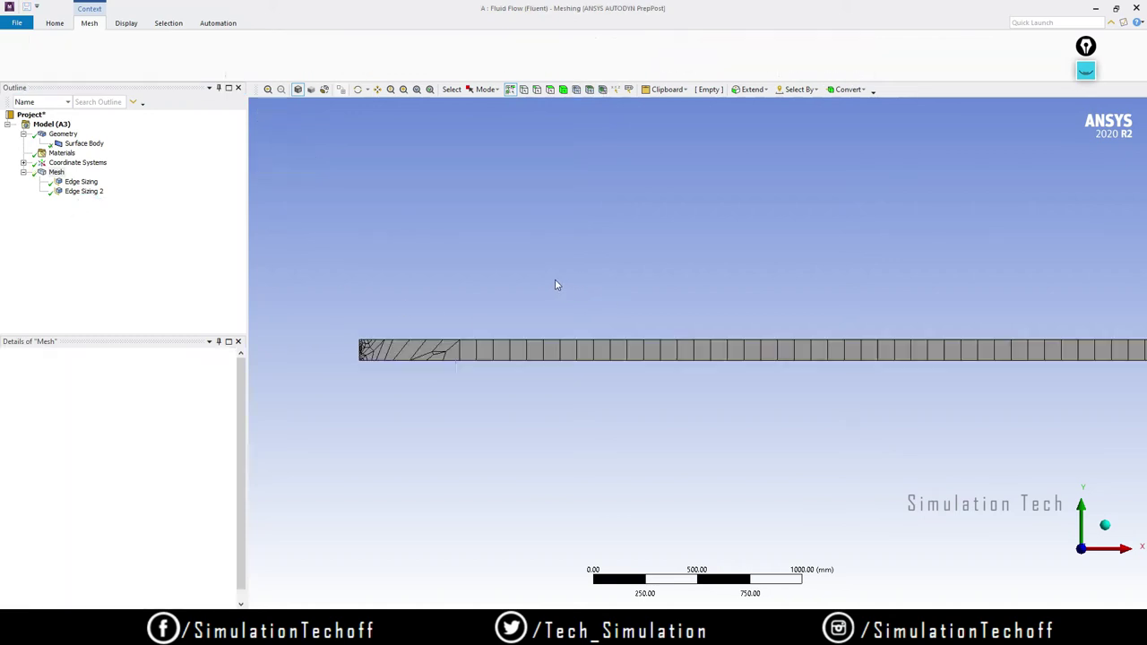
pyautogui.keyDown('ctrl'); pyautogui.moveTo(912, 386); pyautogui.dragTo(594, 315, button='middle'); pyautogui.keyUp('ctrl')
pyautogui.scroll(-2, 574, 328)
pyautogui.keyDown('ctrl'); pyautogui.moveTo(761, 348); pyautogui.dragTo(744, 300, button='middle'); pyautogui.keyUp('ctrl')
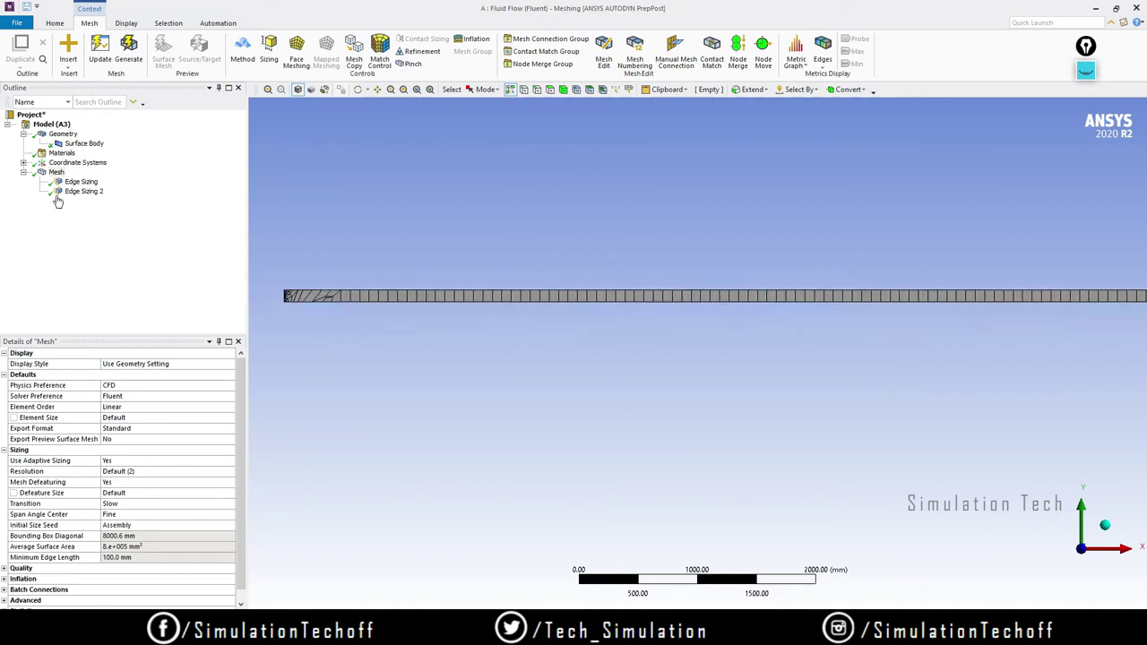
# Step: Change the 30-division Edge Sizing's Behavior to Hard
pyautogui.click(82, 183)
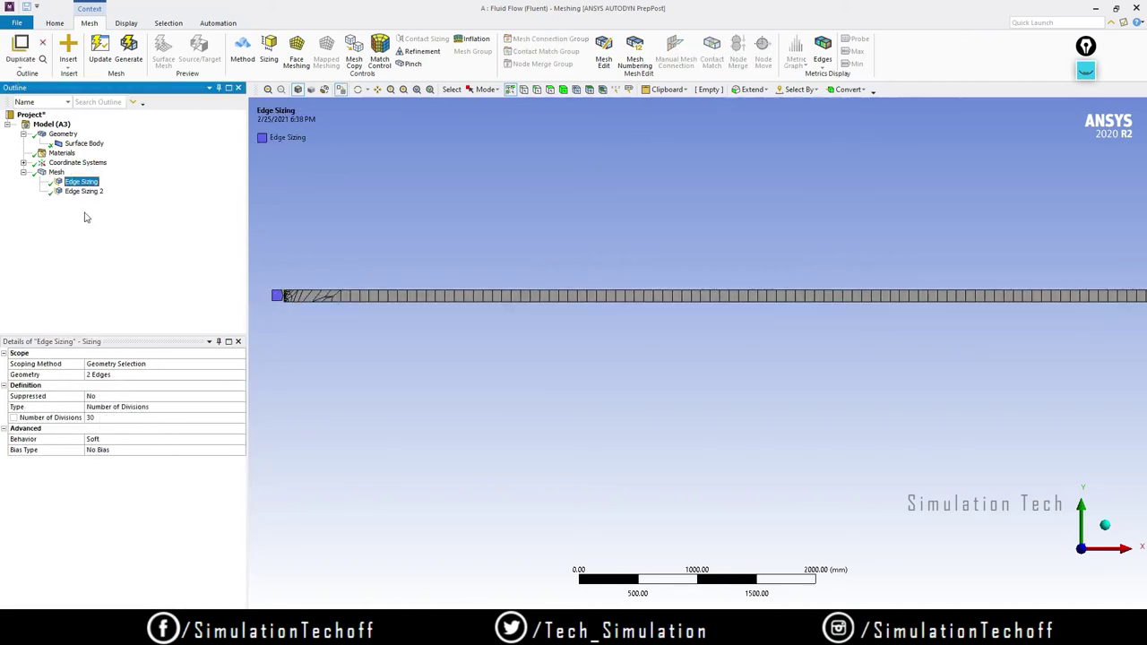
pyautogui.click(117, 439)
pyautogui.click(240, 442)
pyautogui.click(184, 450)
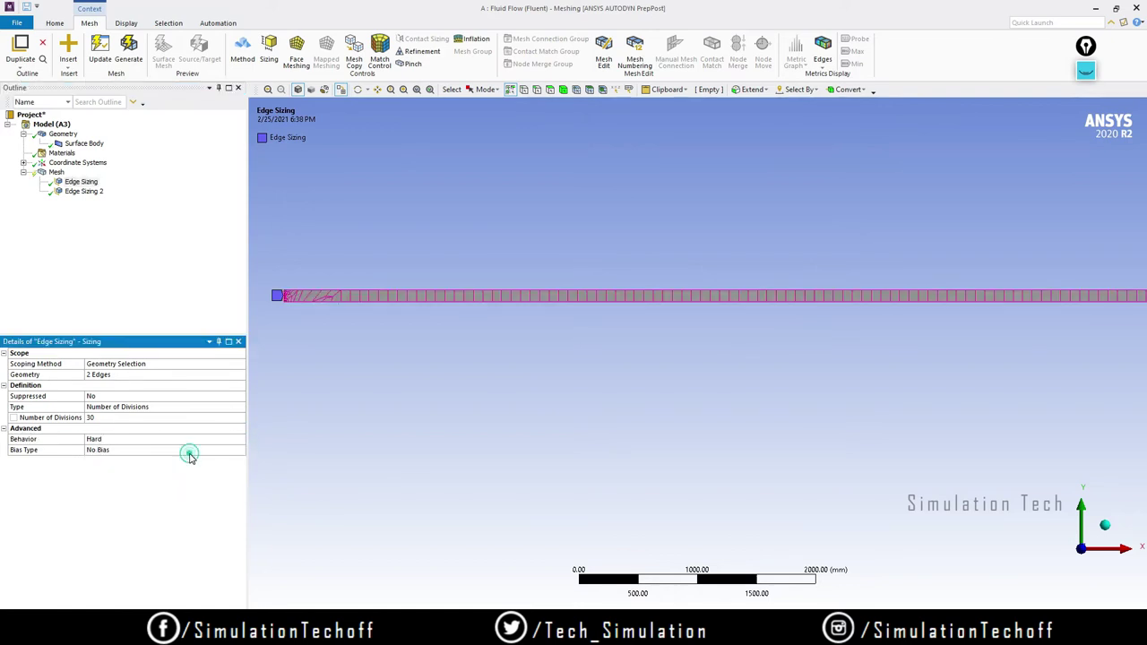
# Step: Change the 100-division Edge Sizing 2's Behavior to Hard
pyautogui.click(89, 194)
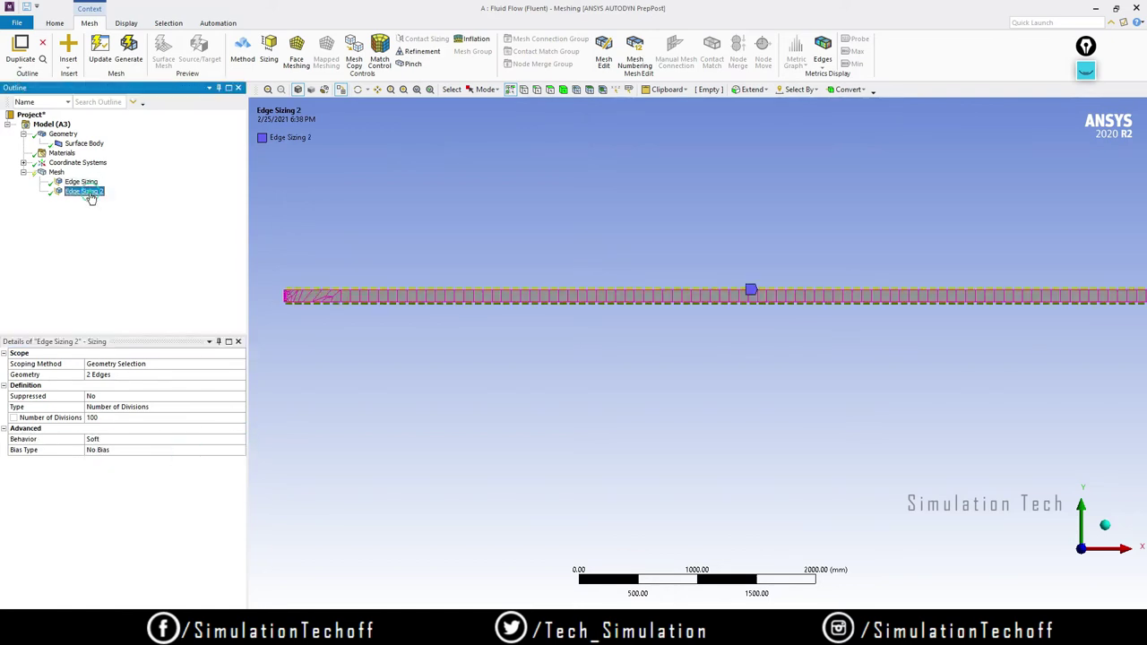
pyautogui.click(163, 439)
pyautogui.click(240, 439)
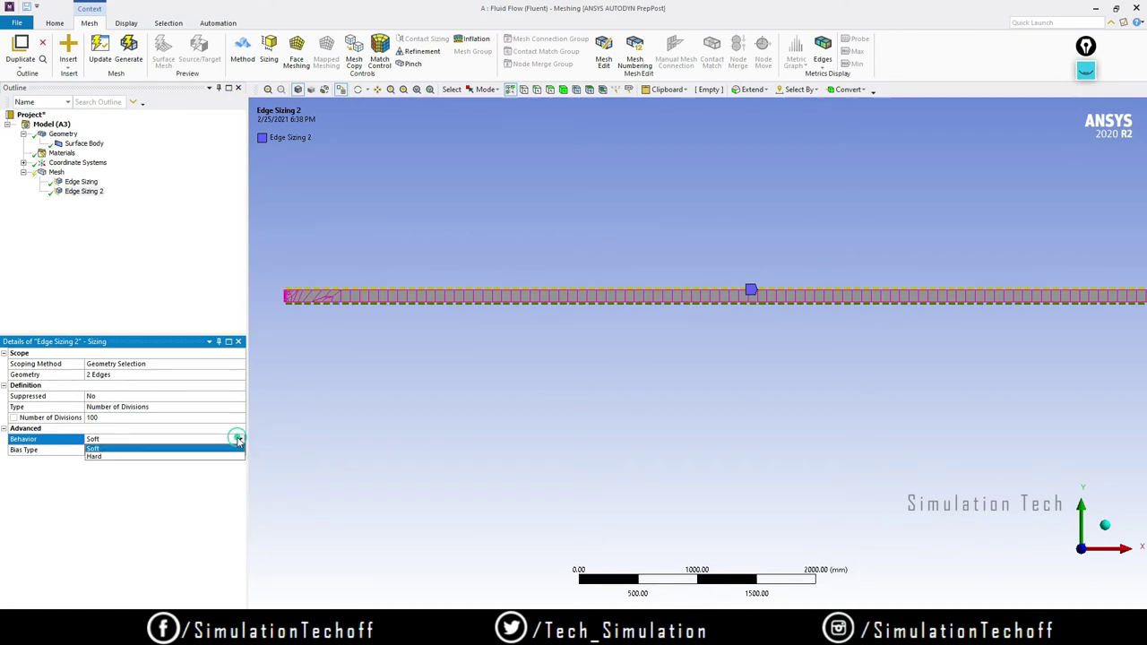
pyautogui.click(108, 457)
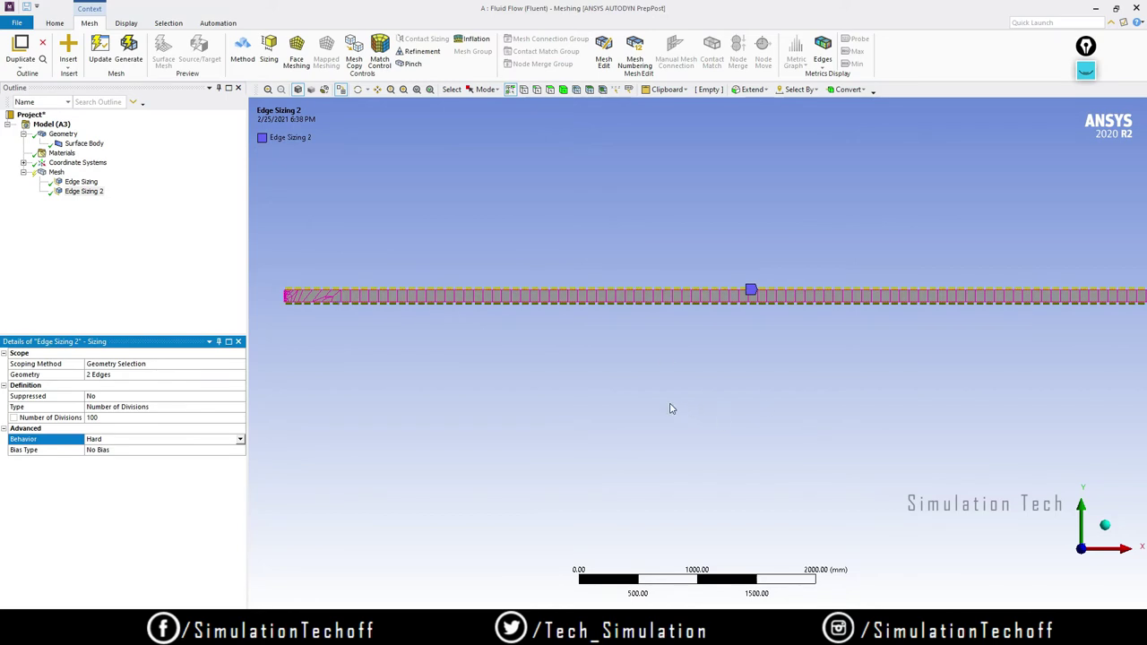
# Step: Insert a Face Meshing control and apply it to the pipe's single face
pyautogui.rightClick(52, 174)
pyautogui.moveTo(80, 181)
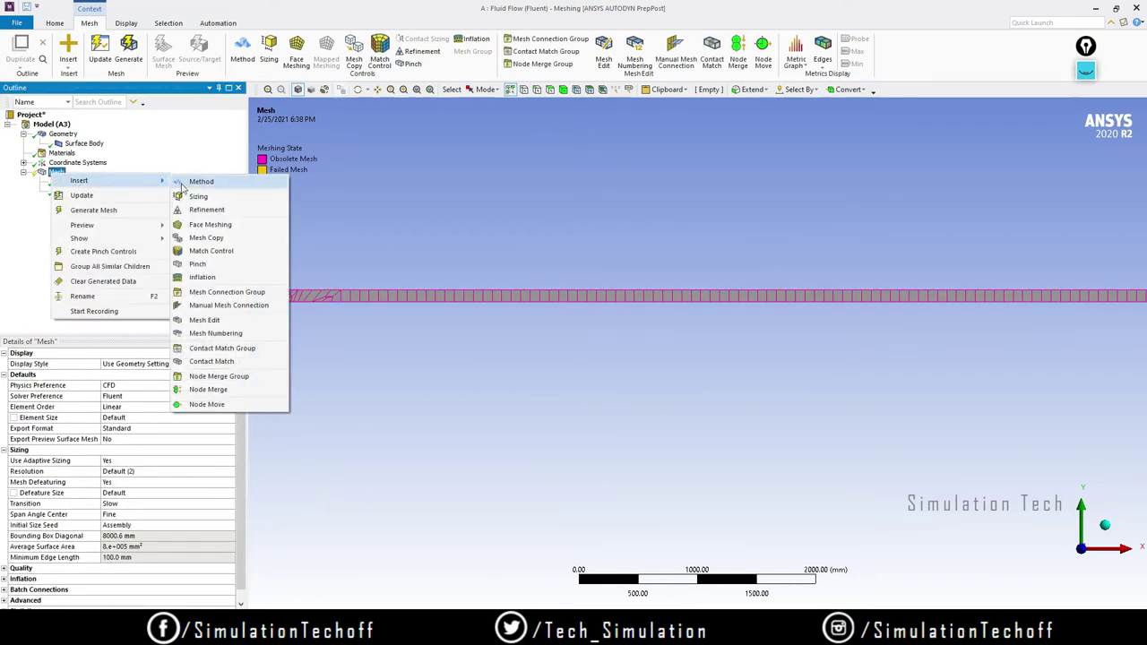
pyautogui.click(220, 227)
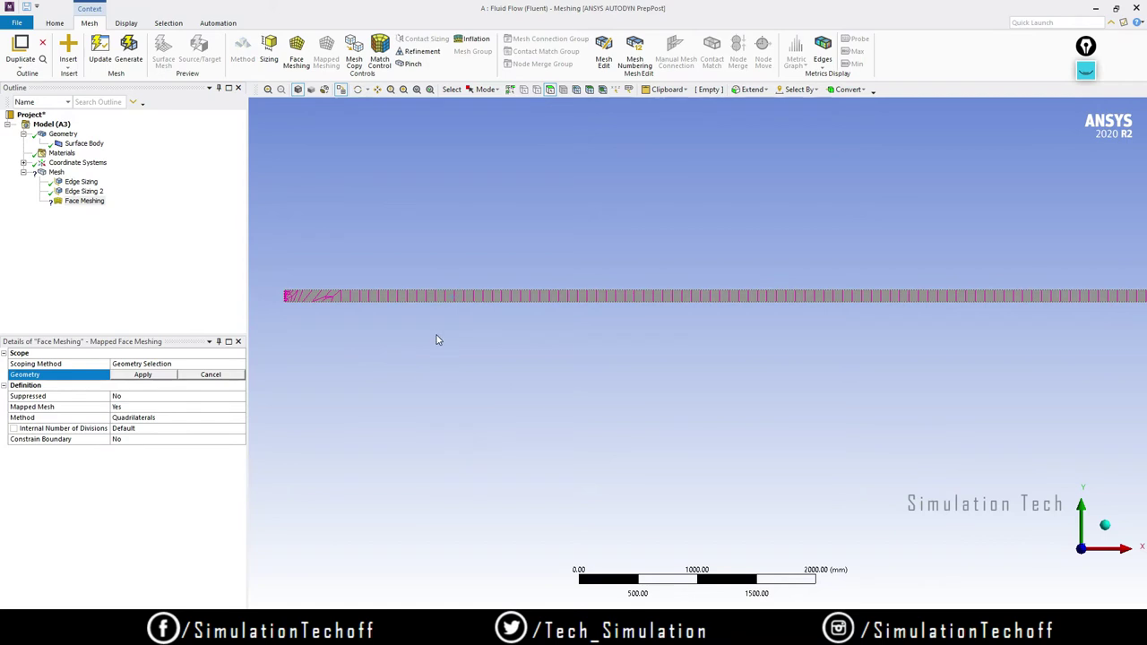
pyautogui.click(144, 374)
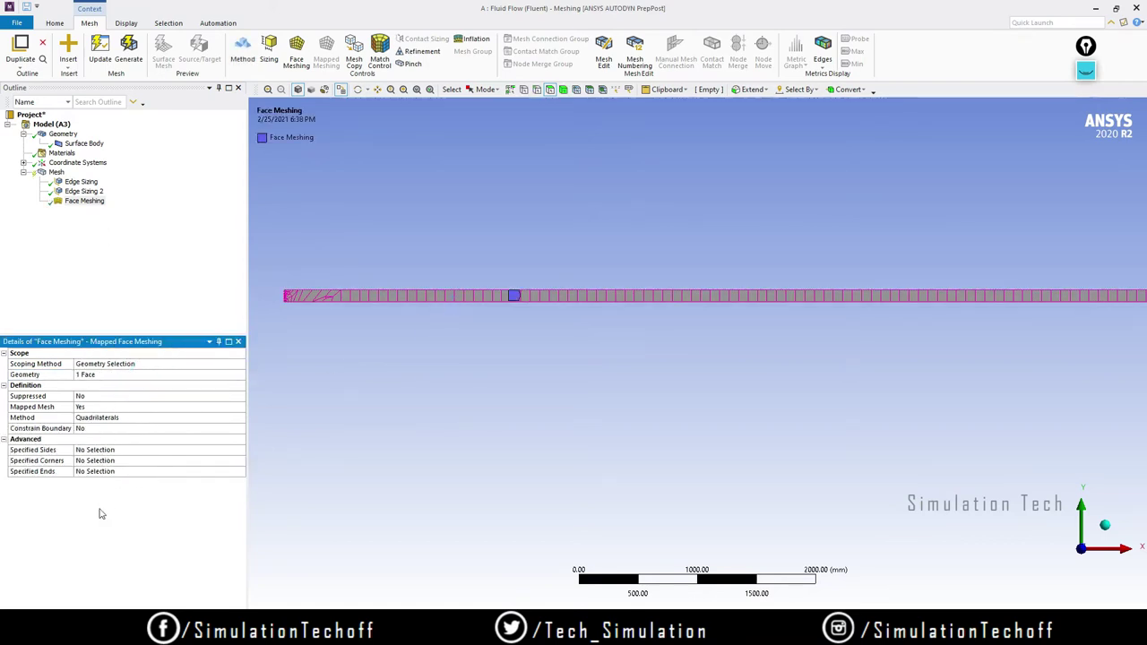
pyautogui.rightClick(57, 172)
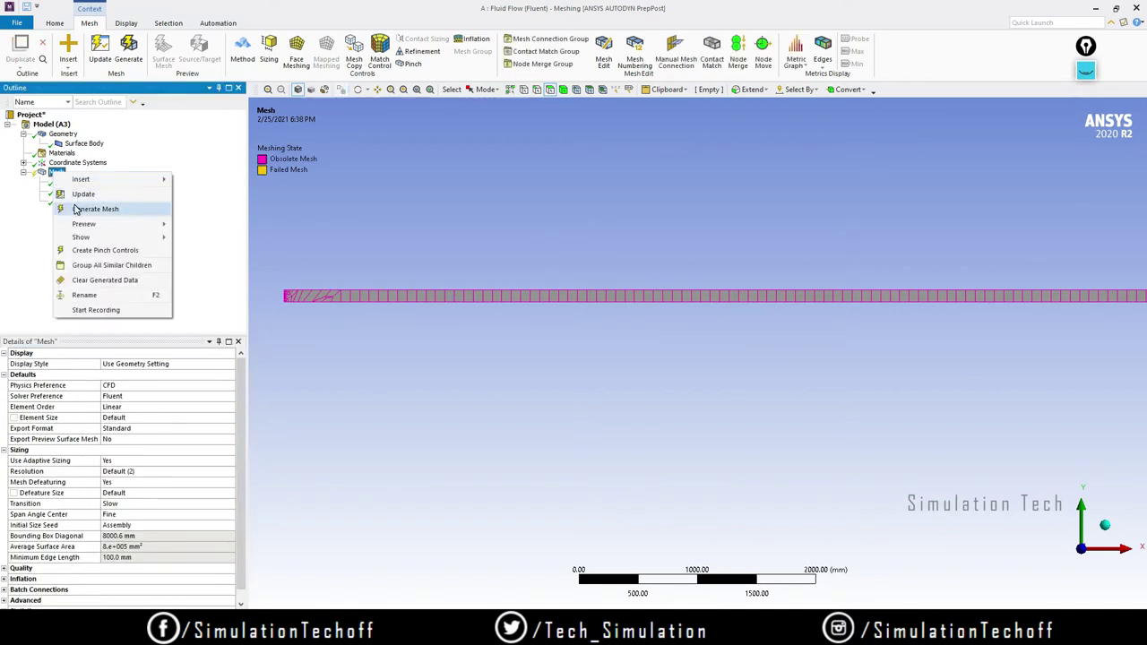
pyautogui.click(78, 206)
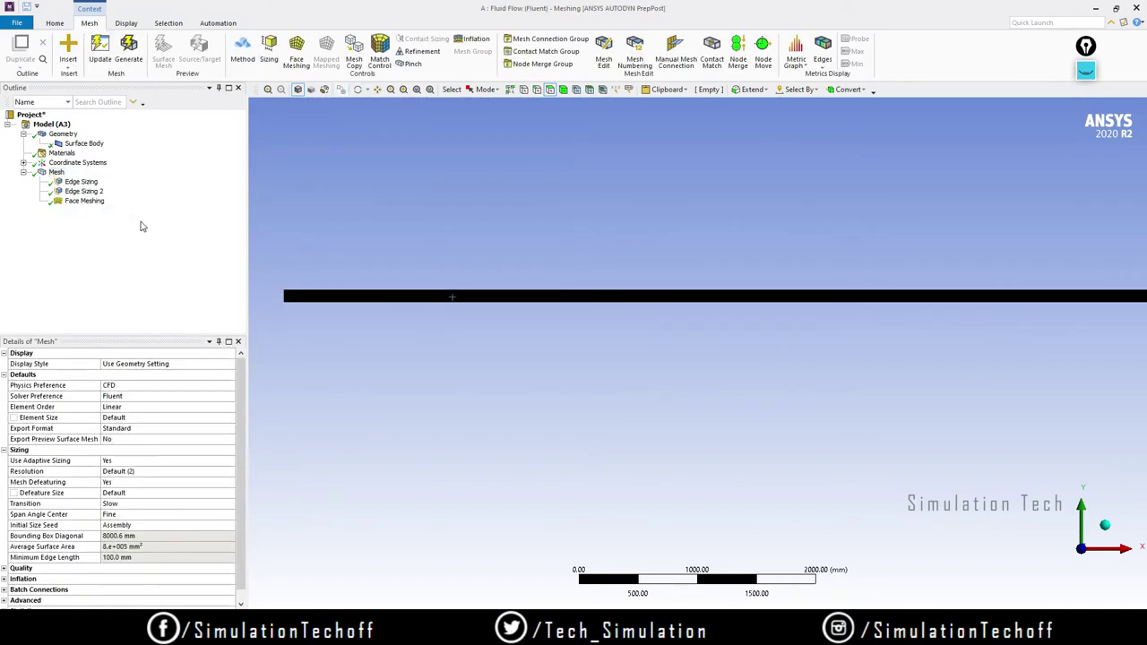
pyautogui.scroll(4, 459, 297)
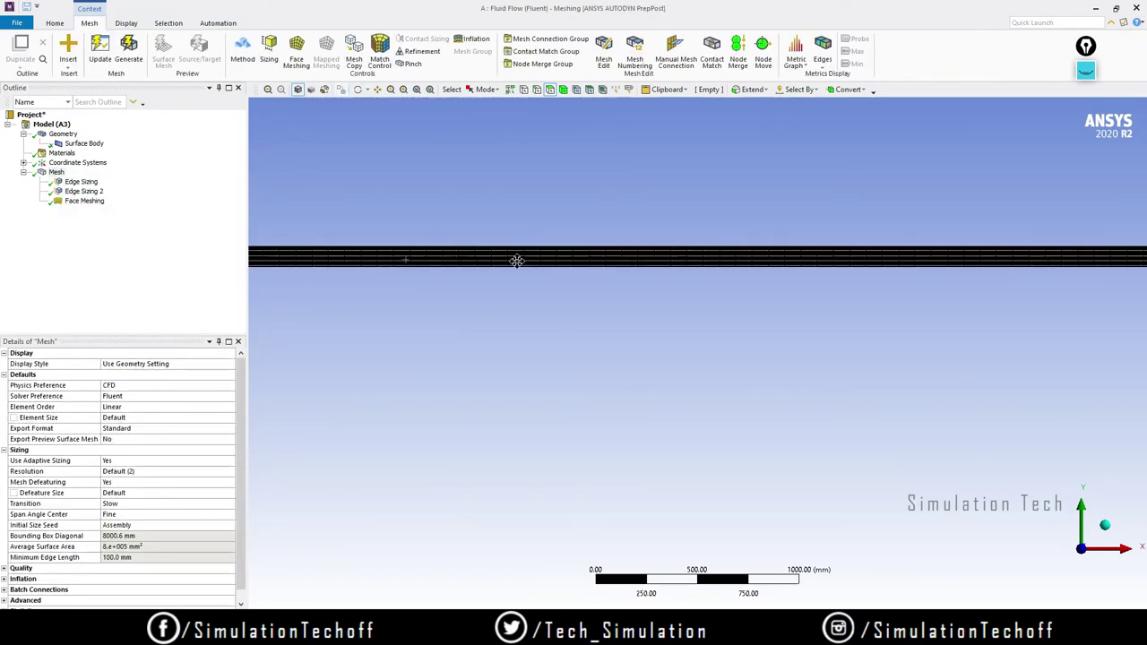
pyautogui.scroll(5, 696, 316)
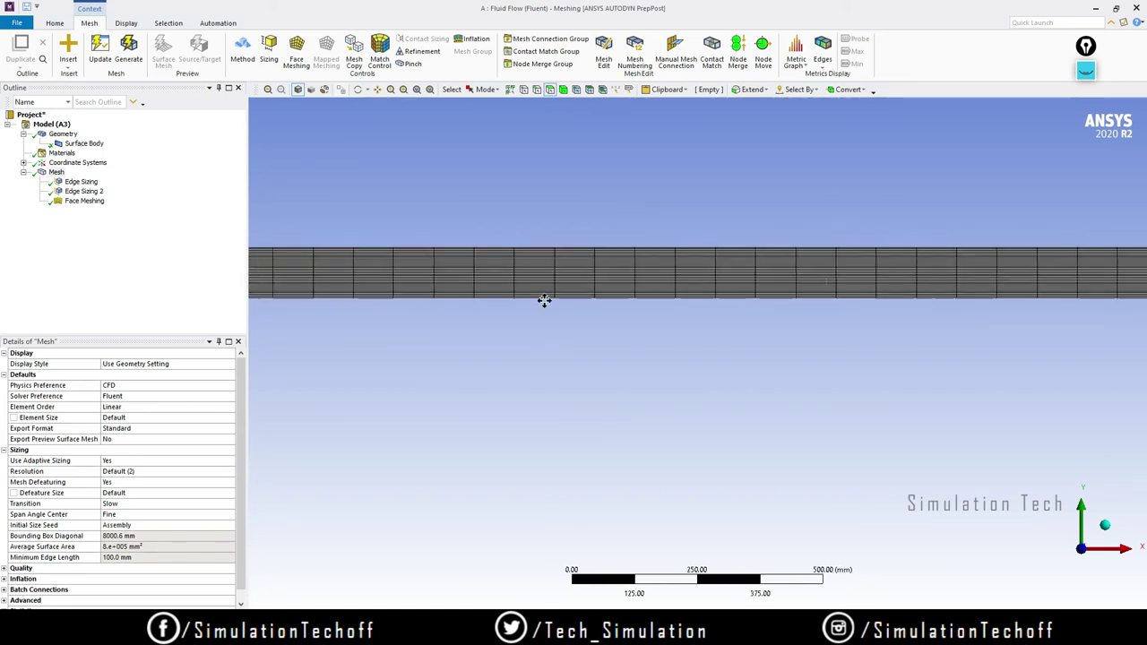
pyautogui.scroll(6, 382, 277)
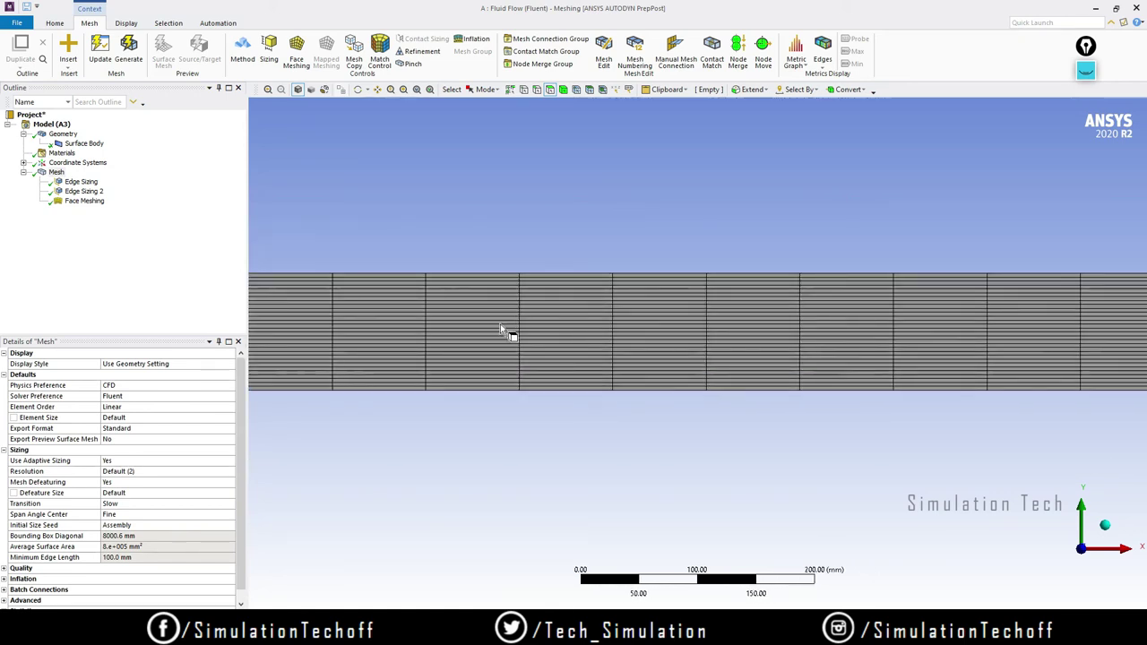
pyautogui.scroll(2, 637, 323)
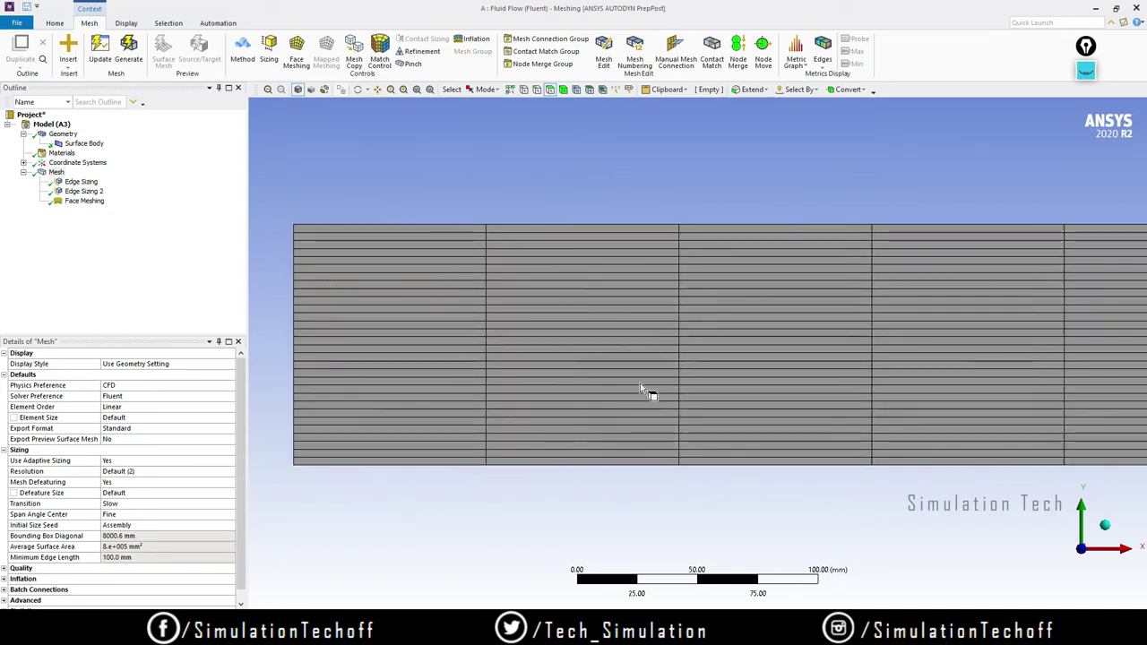
pyautogui.scroll(-2, 639, 385)
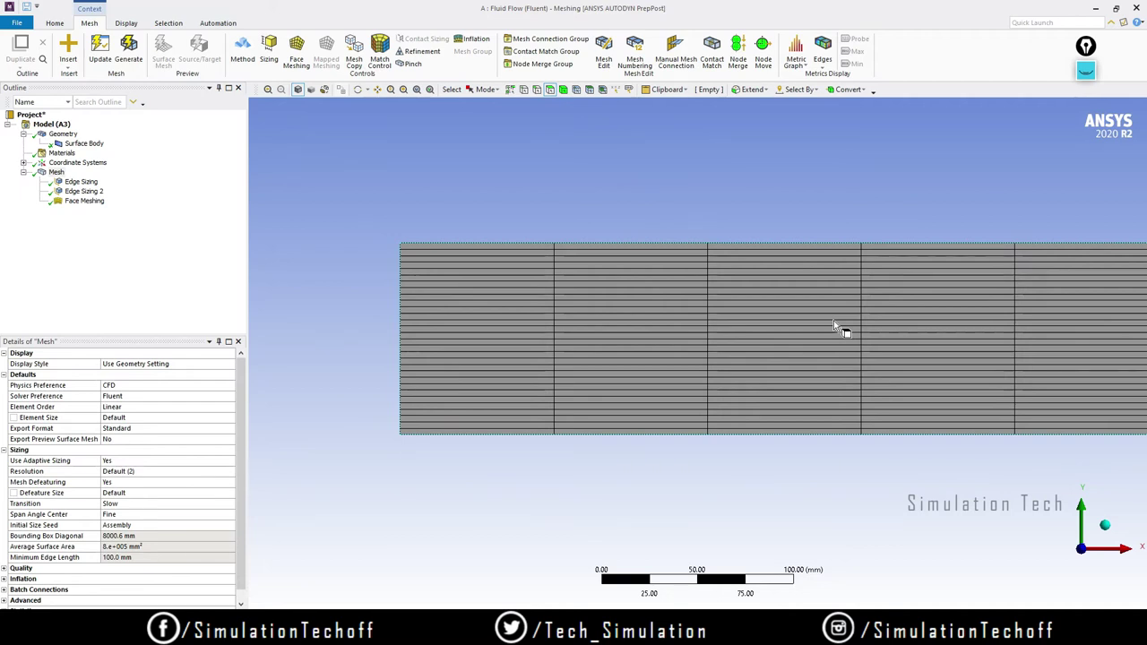
pyautogui.click(1085, 72)
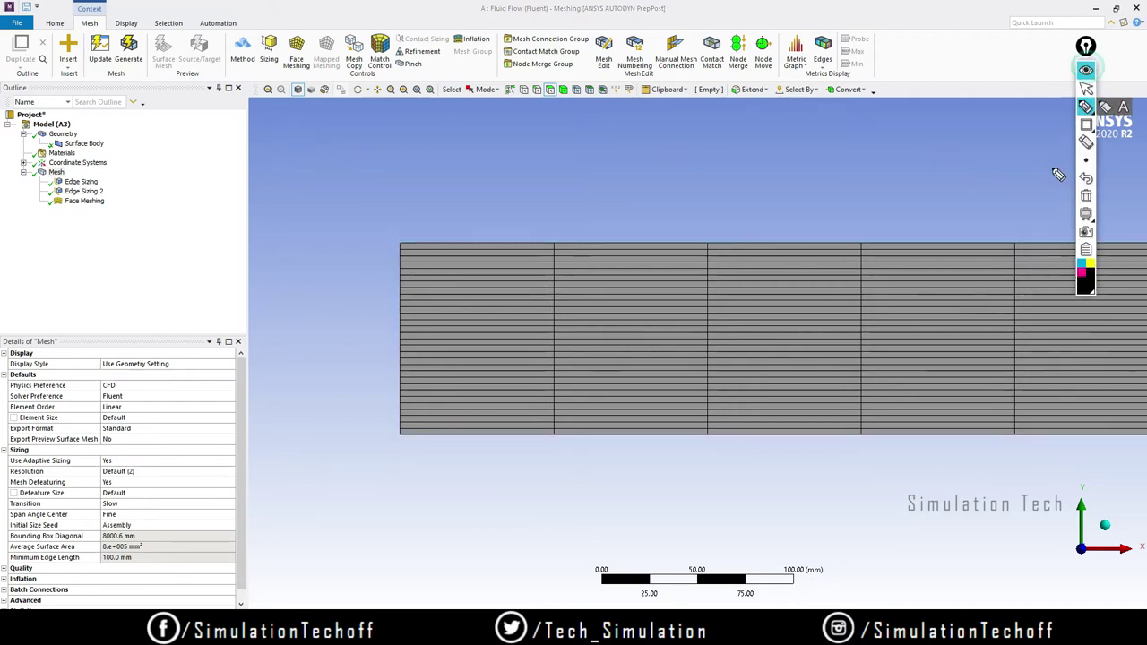
pyautogui.click(1085, 108)
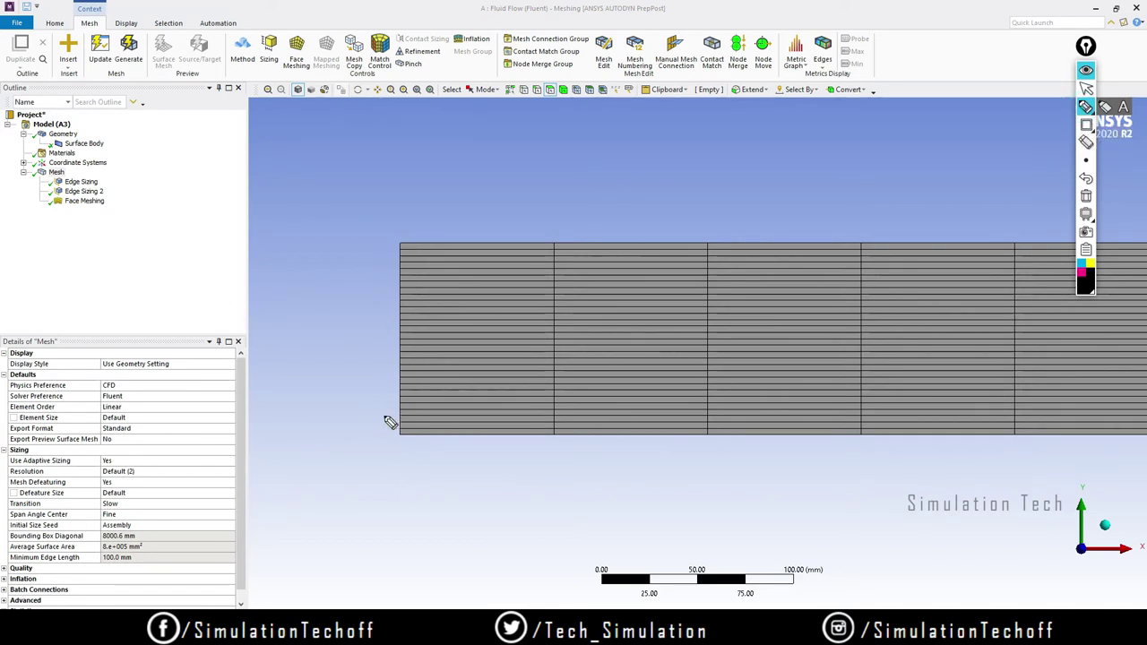
pyautogui.moveTo(393, 402)
pyautogui.mouseDown()
pyautogui.moveTo(424, 463)
pyautogui.moveTo(403, 407)
pyautogui.mouseUp()
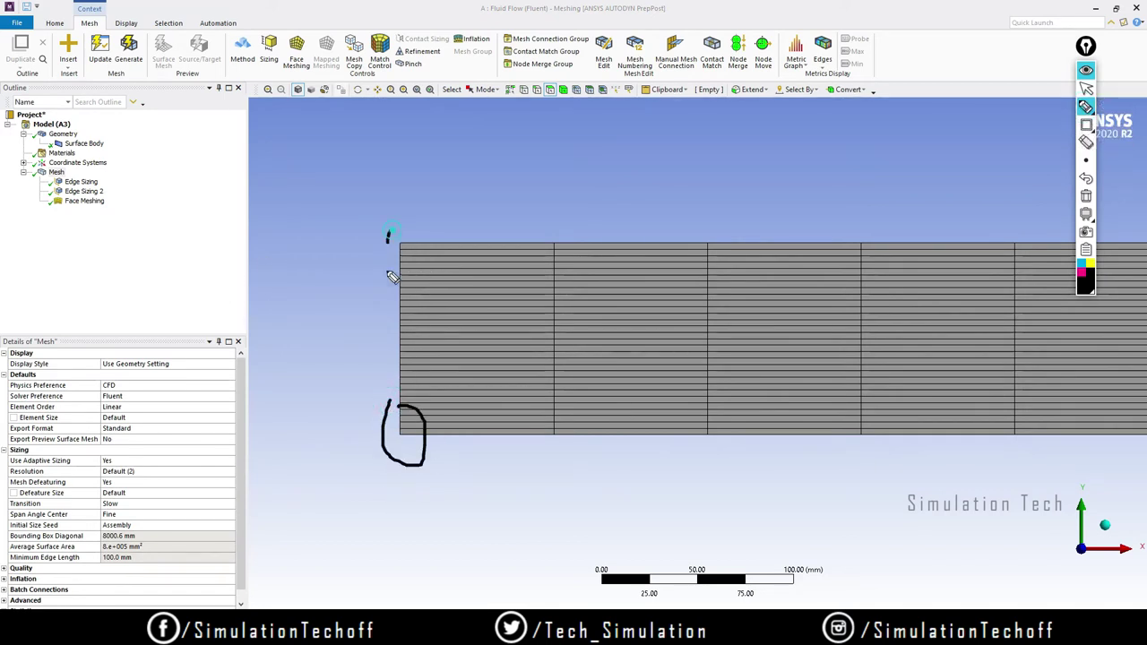
pyautogui.moveTo(391, 276); pyautogui.dragTo(403, 280)
pyautogui.click(1086, 196)
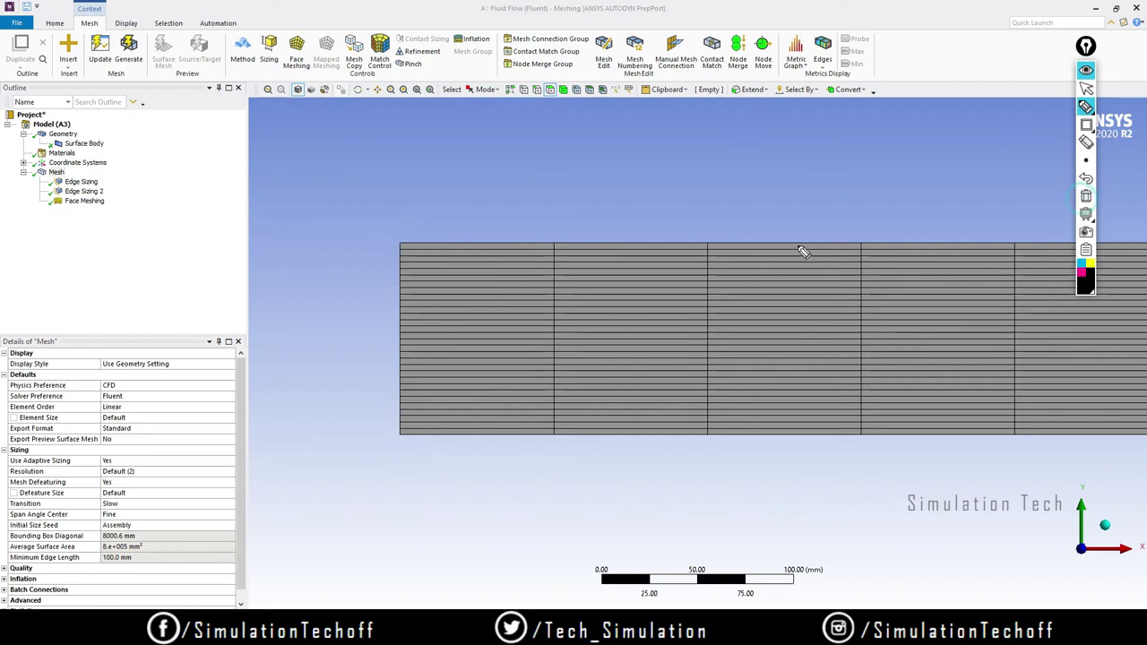
pyautogui.moveTo(387, 219)
pyautogui.mouseDown()
pyautogui.moveTo(452, 287)
pyautogui.moveTo(387, 215)
pyautogui.mouseUp()
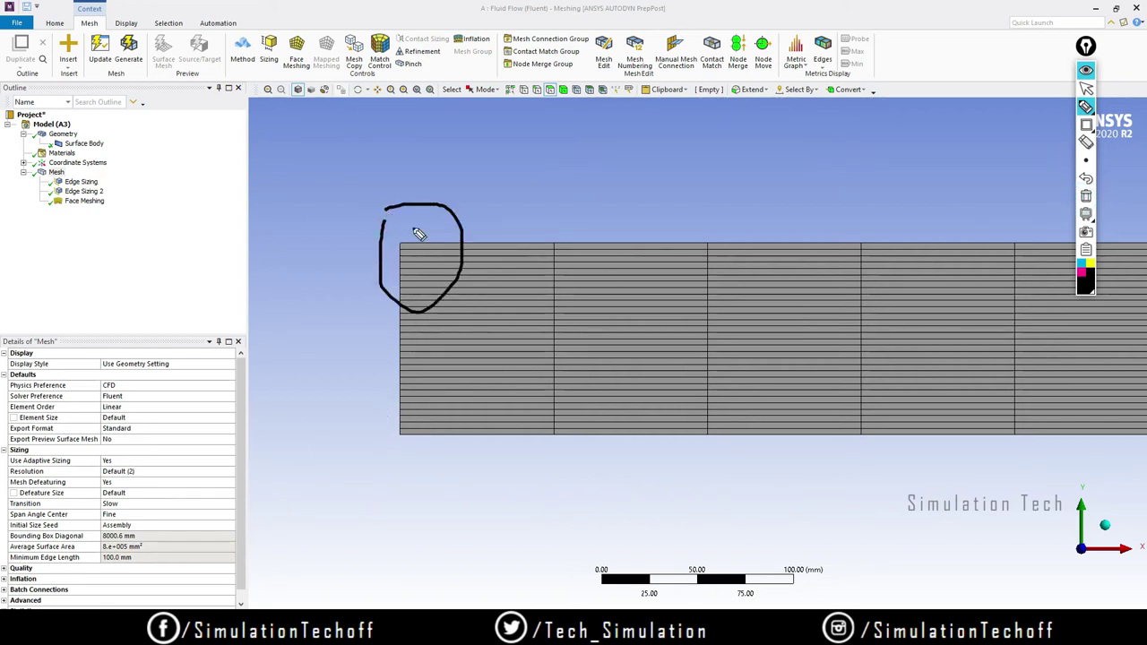
pyautogui.moveTo(615, 190)
pyautogui.mouseDown()
pyautogui.moveTo(561, 239)
pyautogui.moveTo(605, 233)
pyautogui.mouseUp()
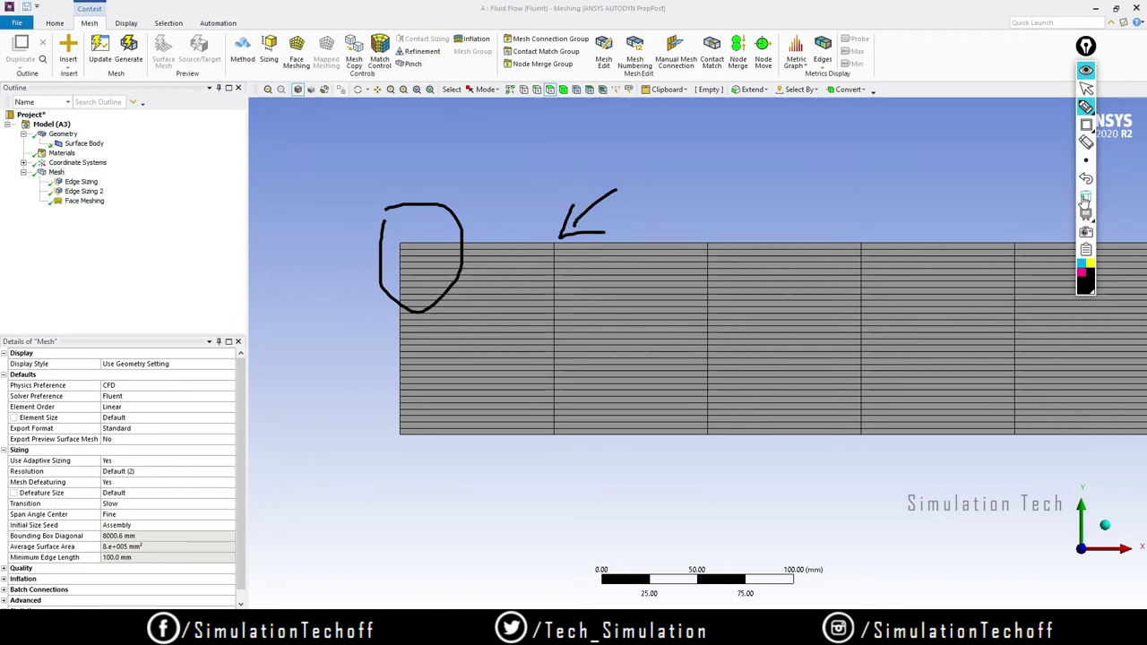
pyautogui.click(1084, 196)
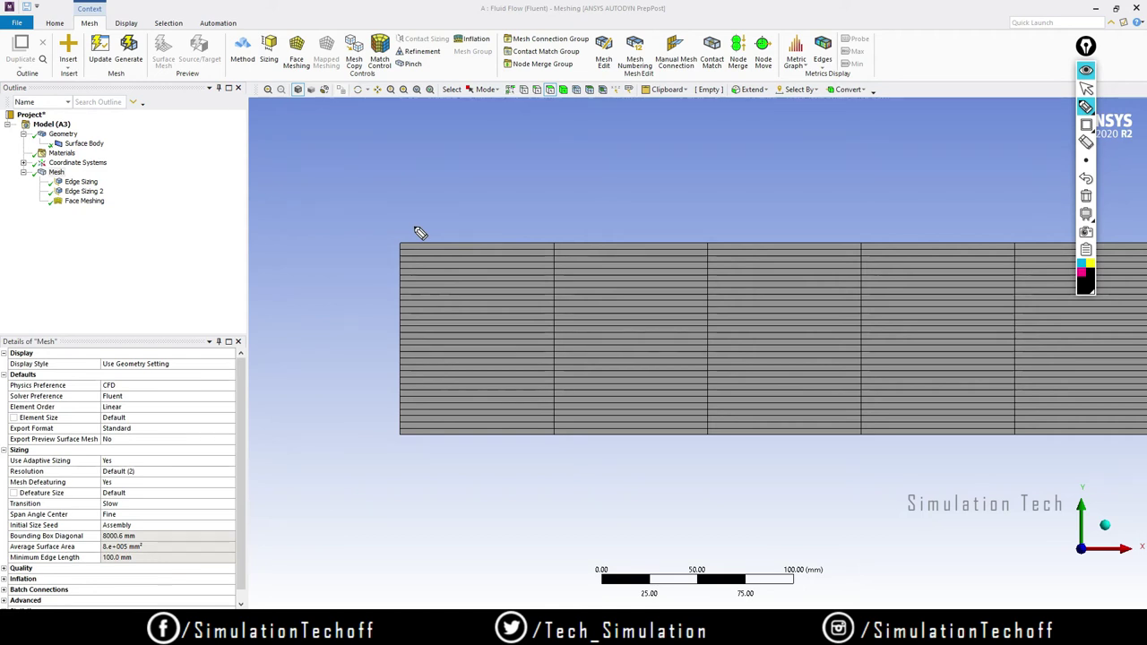
pyautogui.click(1084, 70)
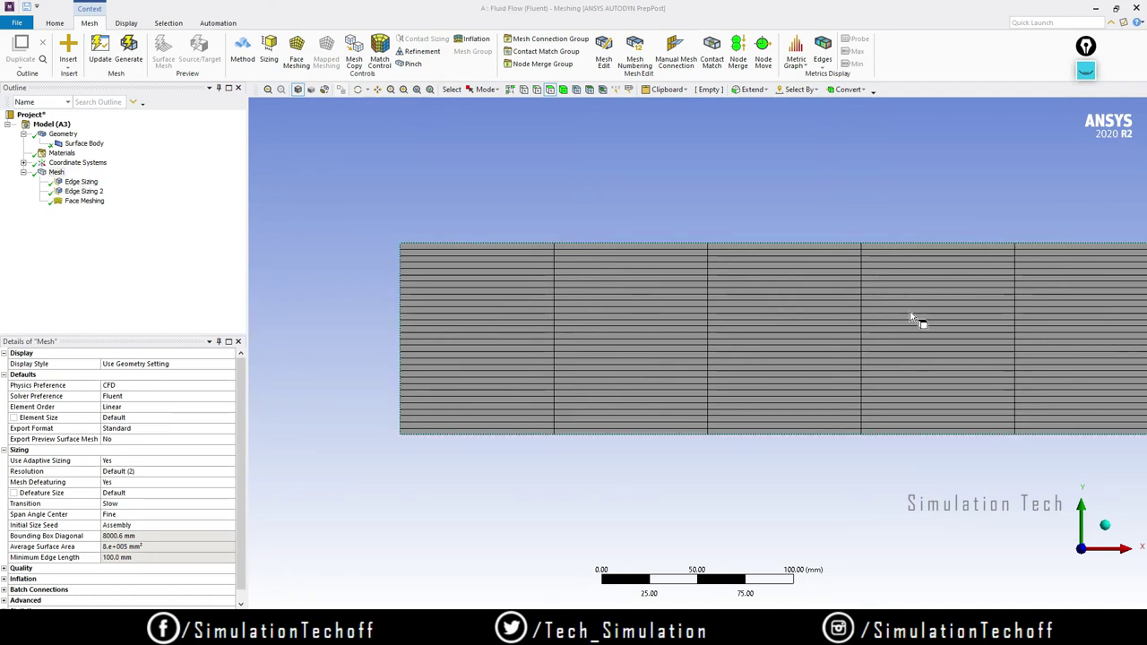
# Step: Give the first Edge Sizing a single-gradient bias with Bias Factor 10
pyautogui.click(86, 182)
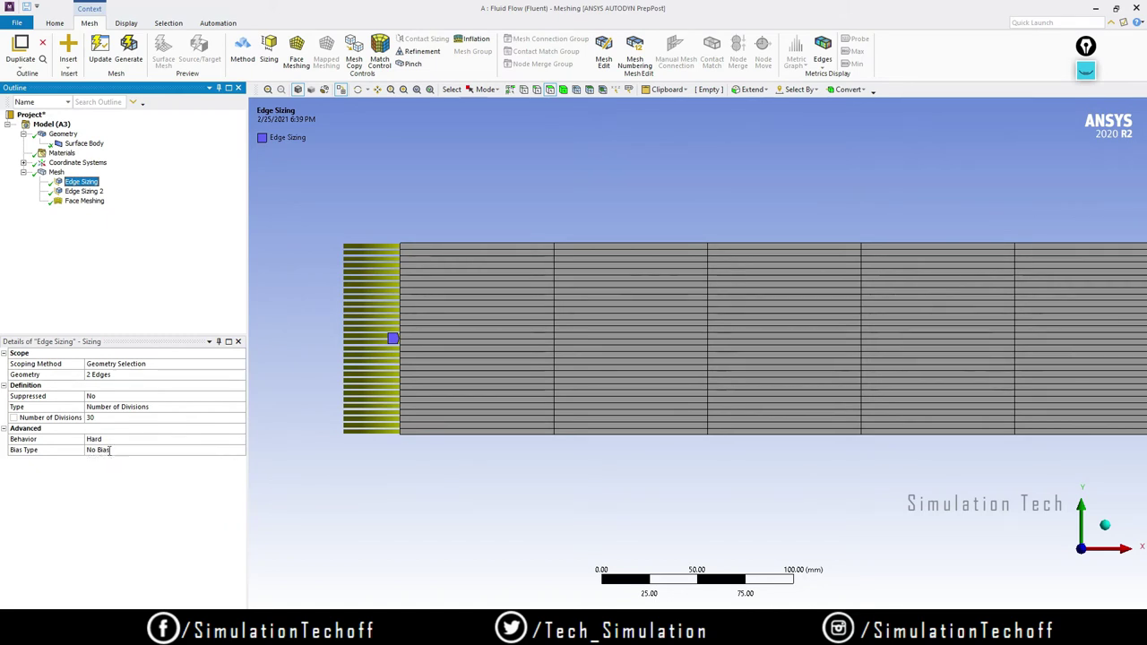
pyautogui.click(108, 450)
pyautogui.click(240, 452)
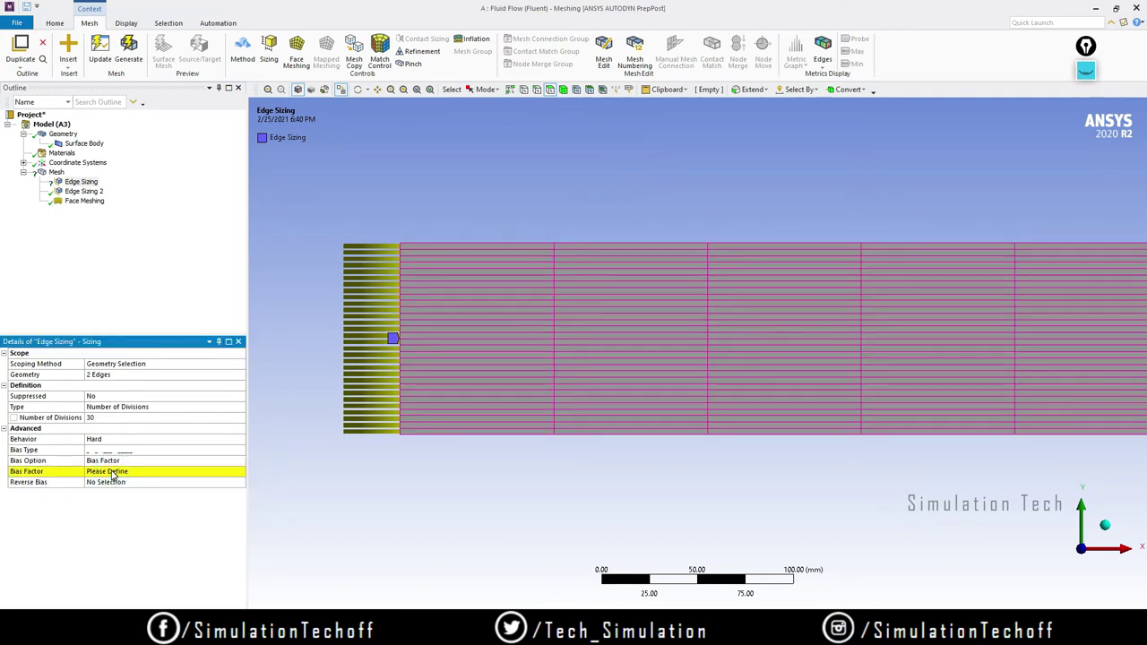
pyautogui.click(124, 475)
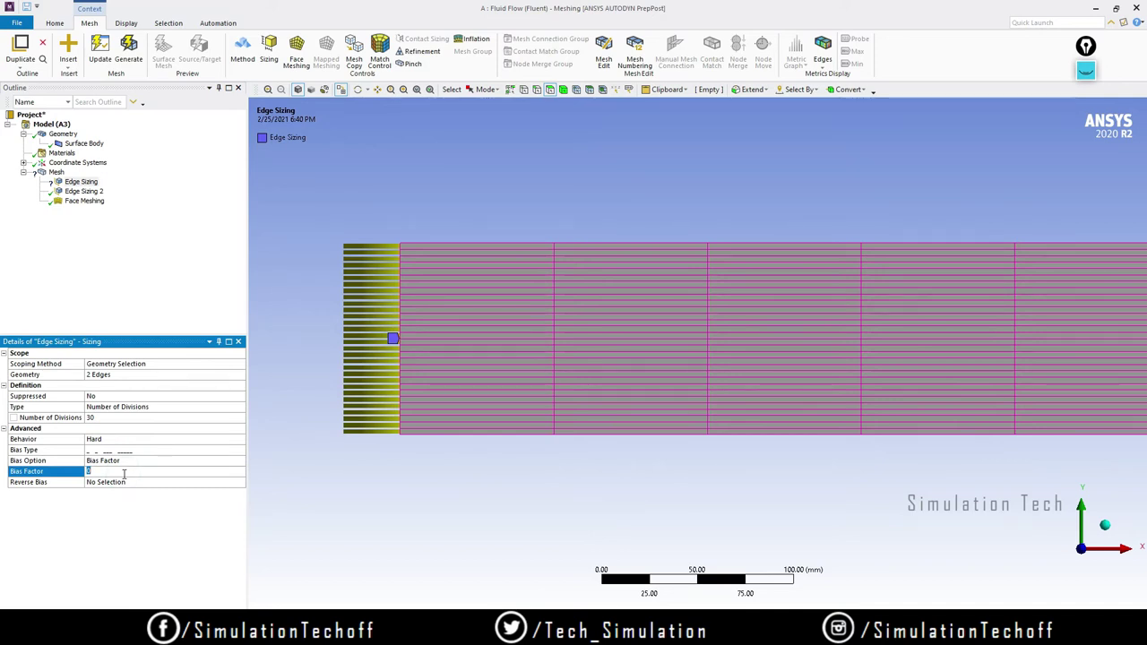
pyautogui.write('10')
pyautogui.press('Return')
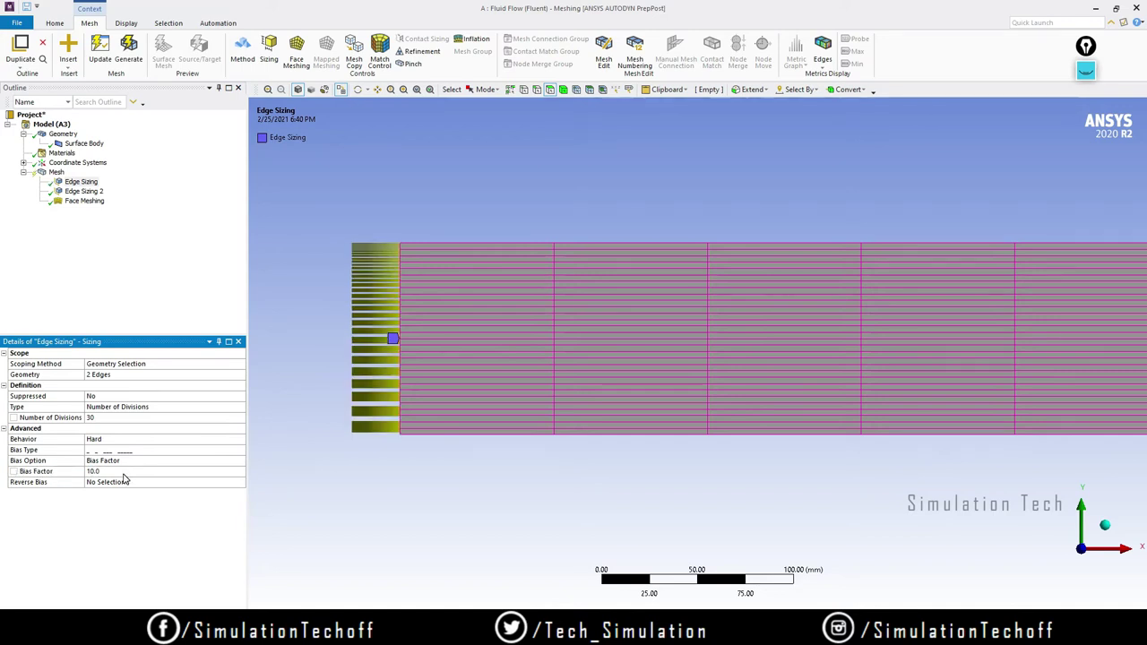
# Step: Zoom and pan along the pipe strip to inspect the biased edge at its right end
pyautogui.scroll(3, 410, 333)
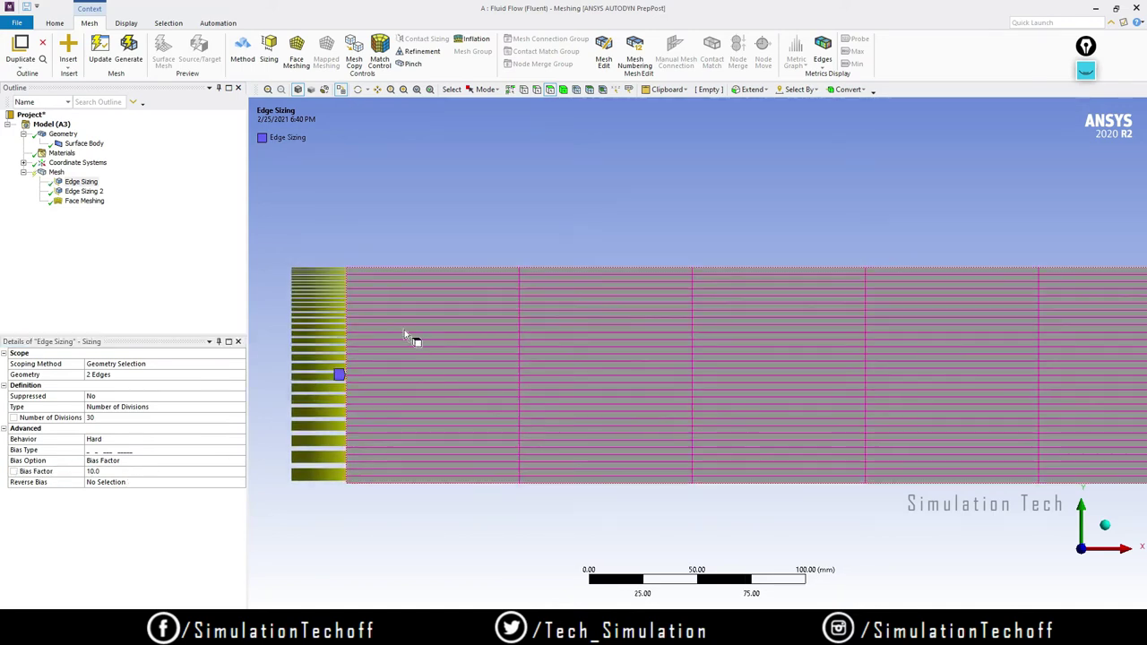
pyautogui.scroll(5, 401, 418)
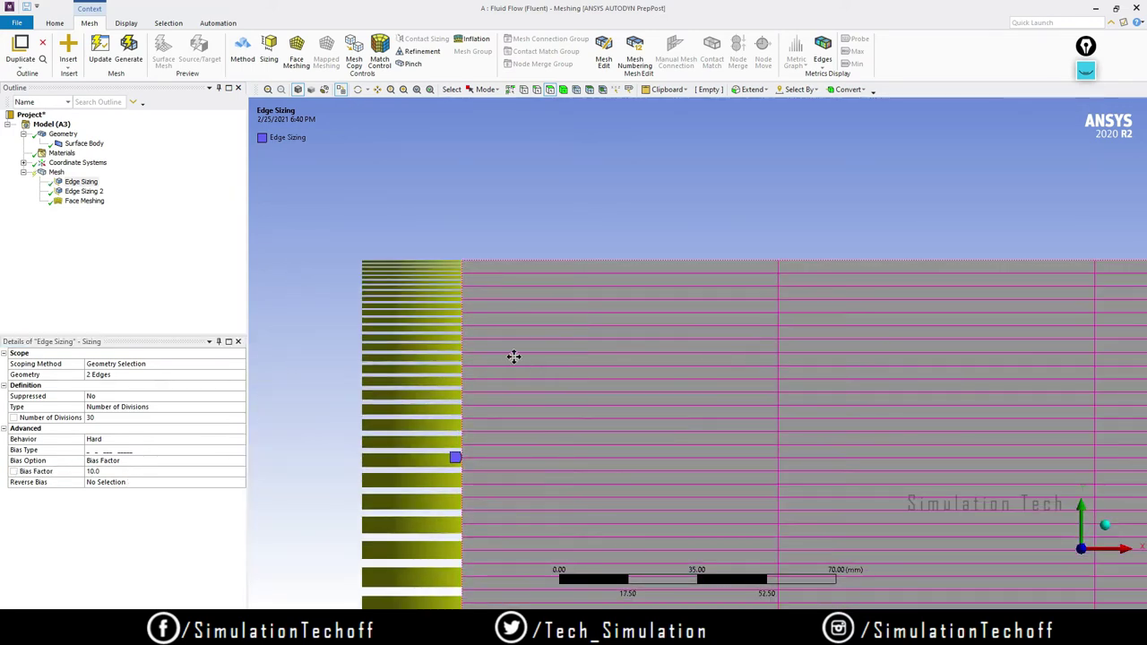
pyautogui.scroll(2, 429, 392)
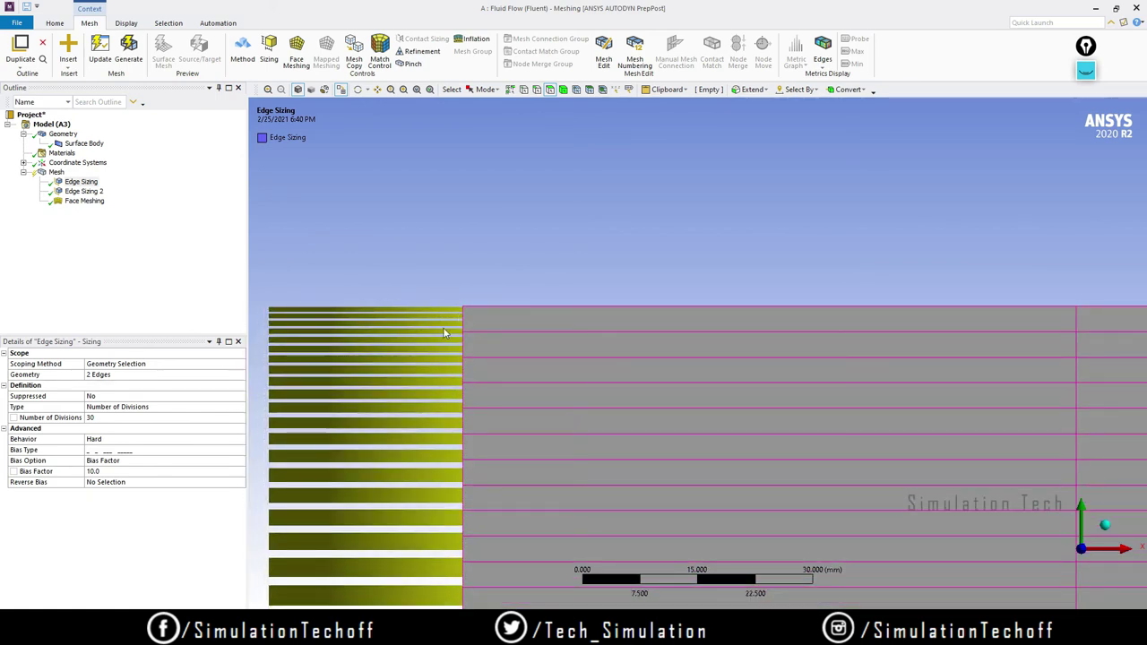
pyautogui.scroll(-4, 443, 331)
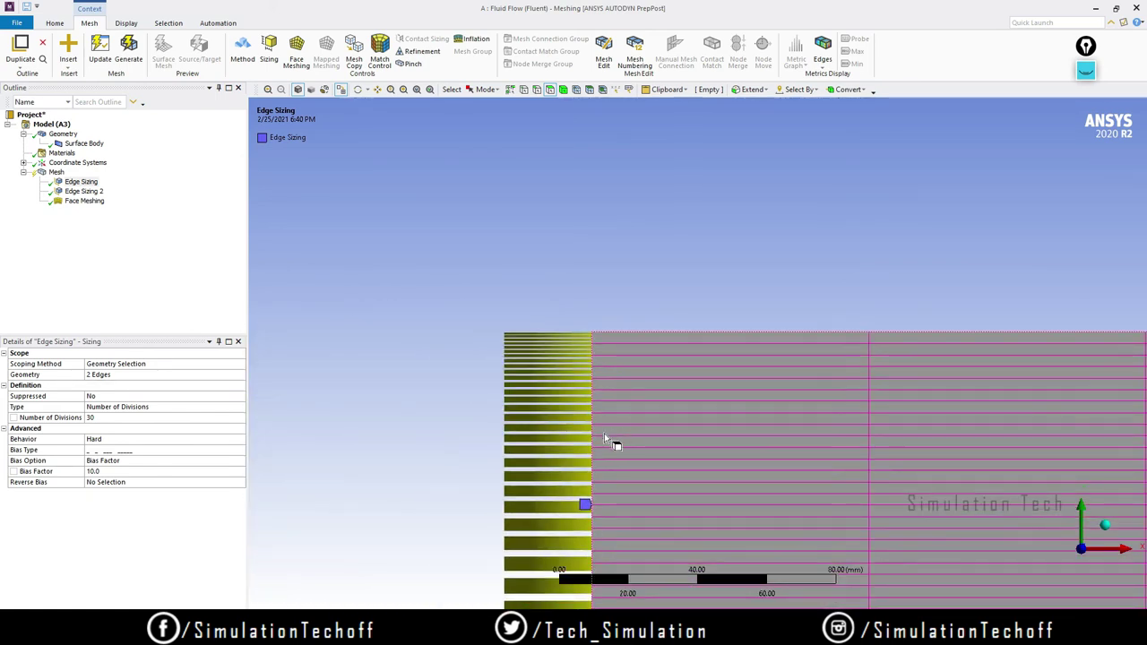
pyautogui.scroll(-3, 605, 439)
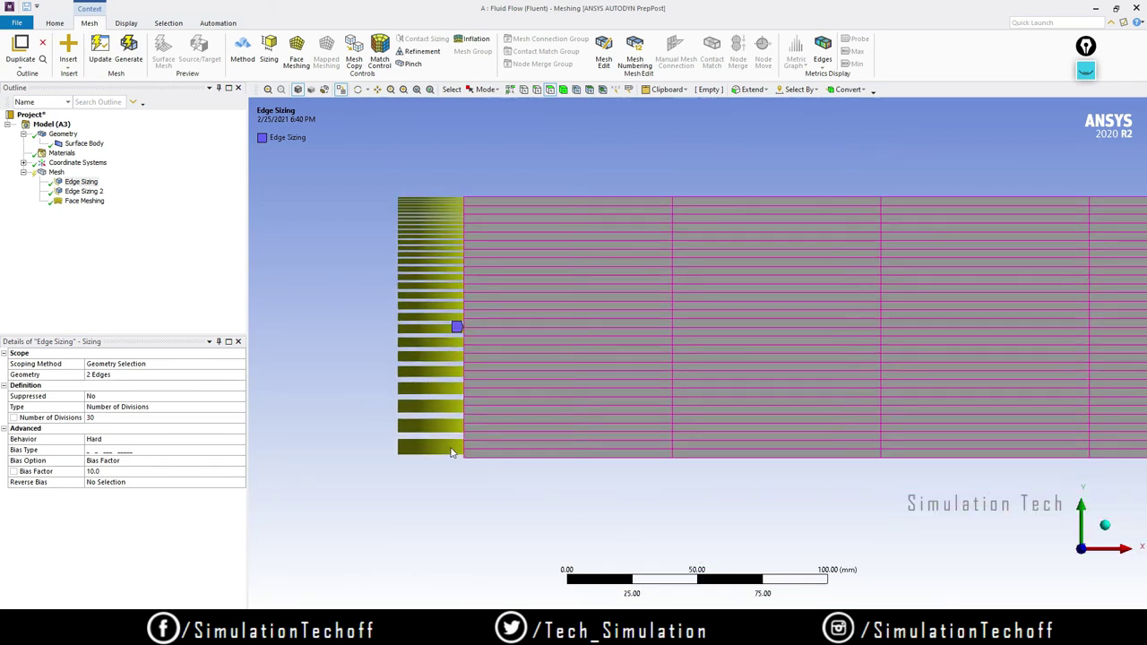
pyautogui.scroll(-3, 537, 434)
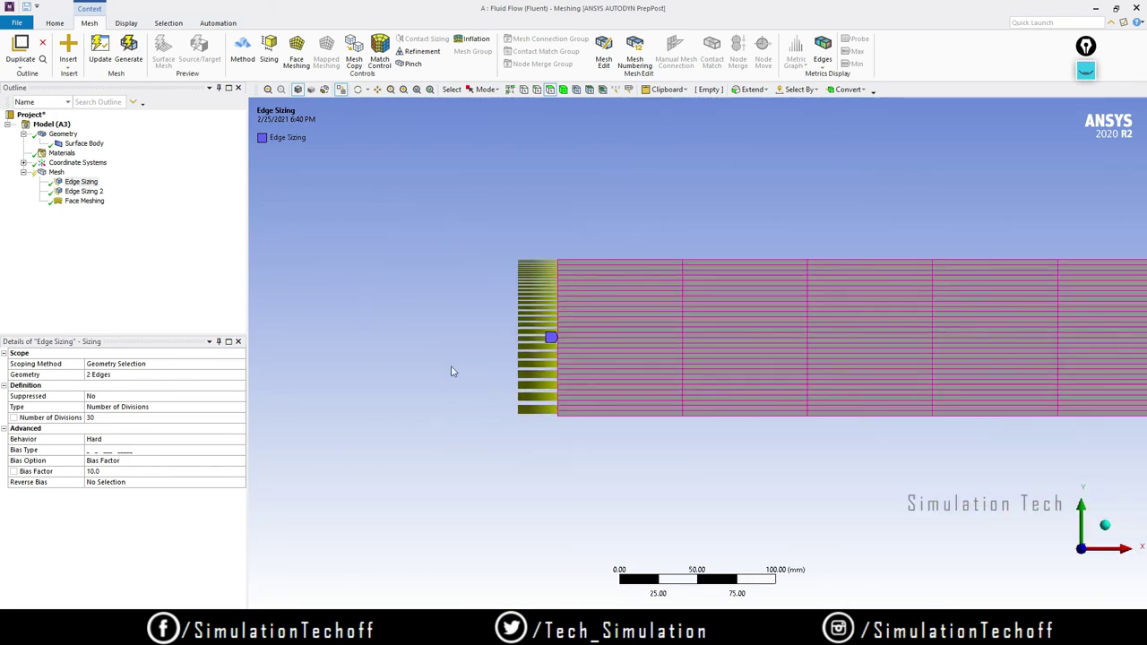
pyautogui.scroll(-5, 833, 368)
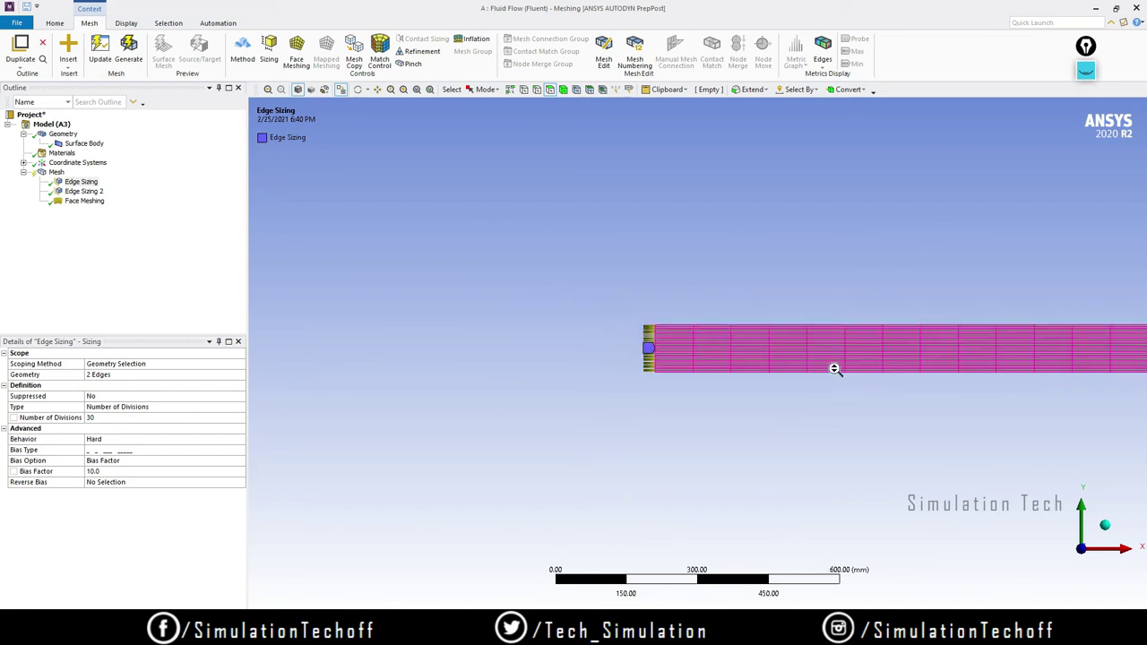
pyautogui.scroll(-5, 833, 369)
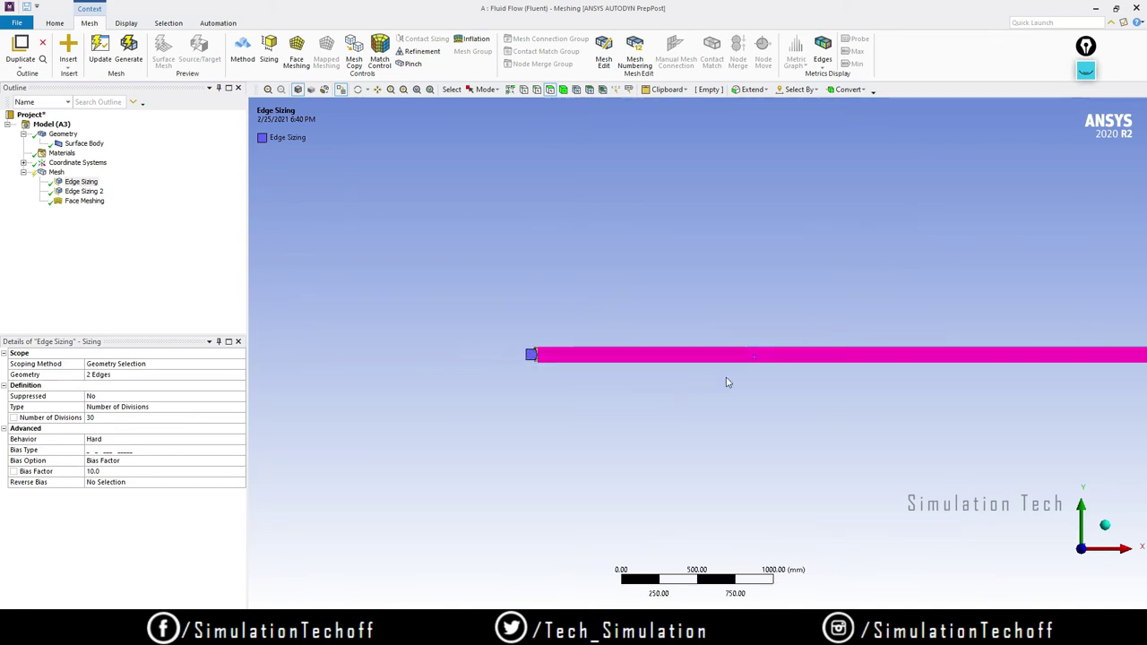
pyautogui.keyDown('ctrl'); pyautogui.moveTo(728, 383); pyautogui.dragTo(609, 367, button='middle'); pyautogui.keyUp('ctrl')
pyautogui.scroll(-4, 1013, 368)
pyautogui.keyDown('ctrl'); pyautogui.moveTo(983, 364); pyautogui.dragTo(832, 366, button='middle'); pyautogui.keyUp('ctrl')
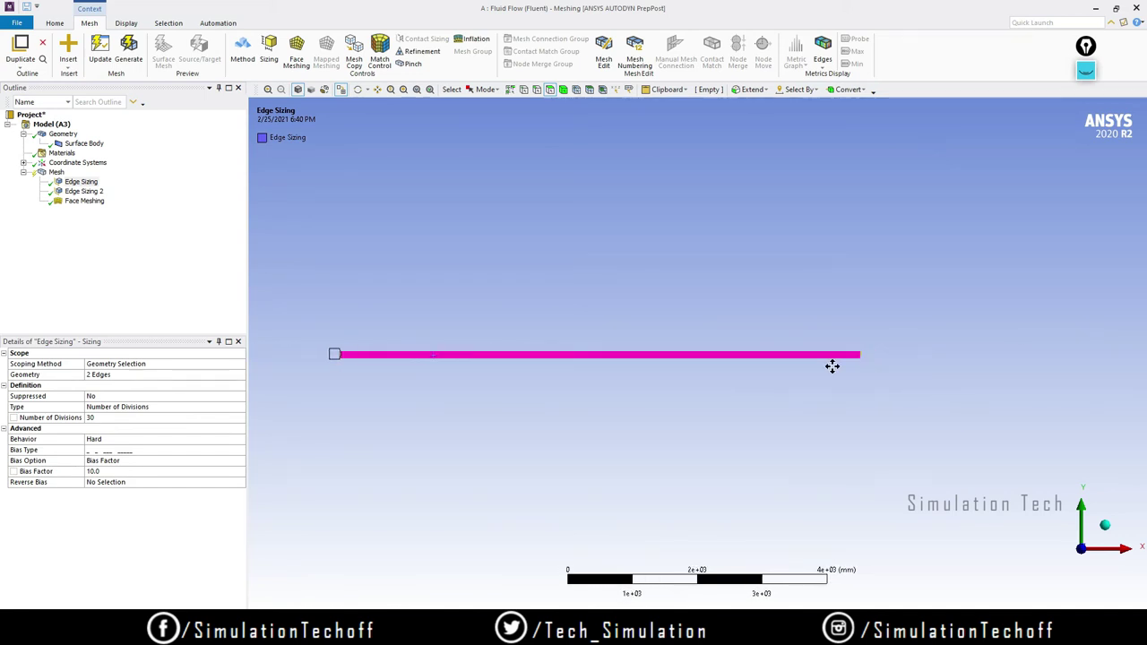
pyautogui.scroll(2, 913, 356)
pyautogui.keyDown('ctrl'); pyautogui.moveTo(914, 356); pyautogui.dragTo(725, 358, button='middle'); pyautogui.keyUp('ctrl')
pyautogui.scroll(3, 767, 354)
pyautogui.scroll(2, 768, 354)
pyautogui.scroll(2, 724, 358)
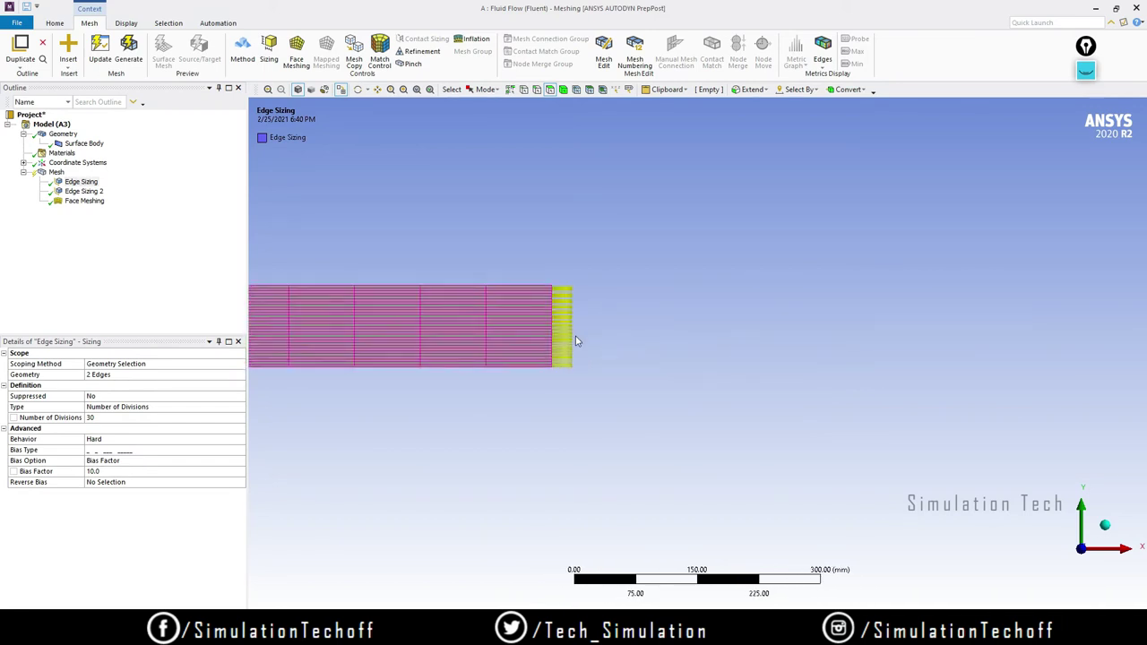
pyautogui.scroll(1, 576, 340)
pyautogui.keyDown('ctrl'); pyautogui.moveTo(576, 340); pyautogui.dragTo(483, 335, button='middle'); pyautogui.keyUp('ctrl')
pyautogui.scroll(1, 501, 386)
pyautogui.scroll(1, 492, 392)
pyautogui.keyDown('ctrl'); pyautogui.moveTo(492, 391); pyautogui.dragTo(727, 400, button='middle'); pyautogui.keyUp('ctrl')
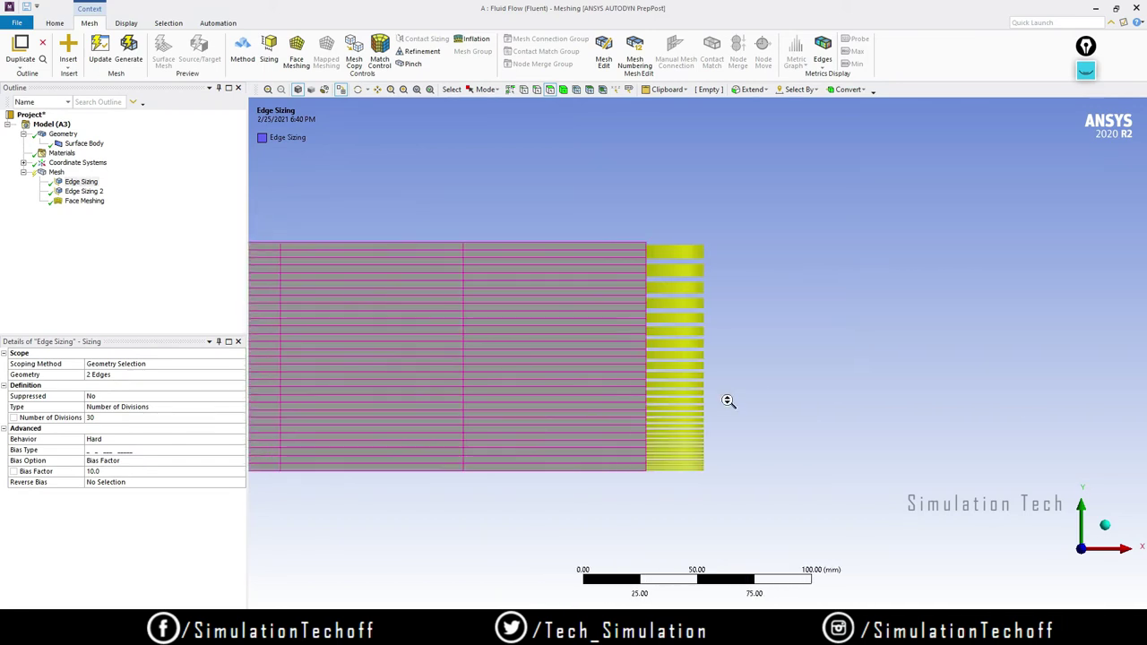
pyautogui.scroll(1, 728, 400)
pyautogui.keyDown('ctrl'); pyautogui.moveTo(825, 443); pyautogui.dragTo(773, 422, button='middle'); pyautogui.keyUp('ctrl')
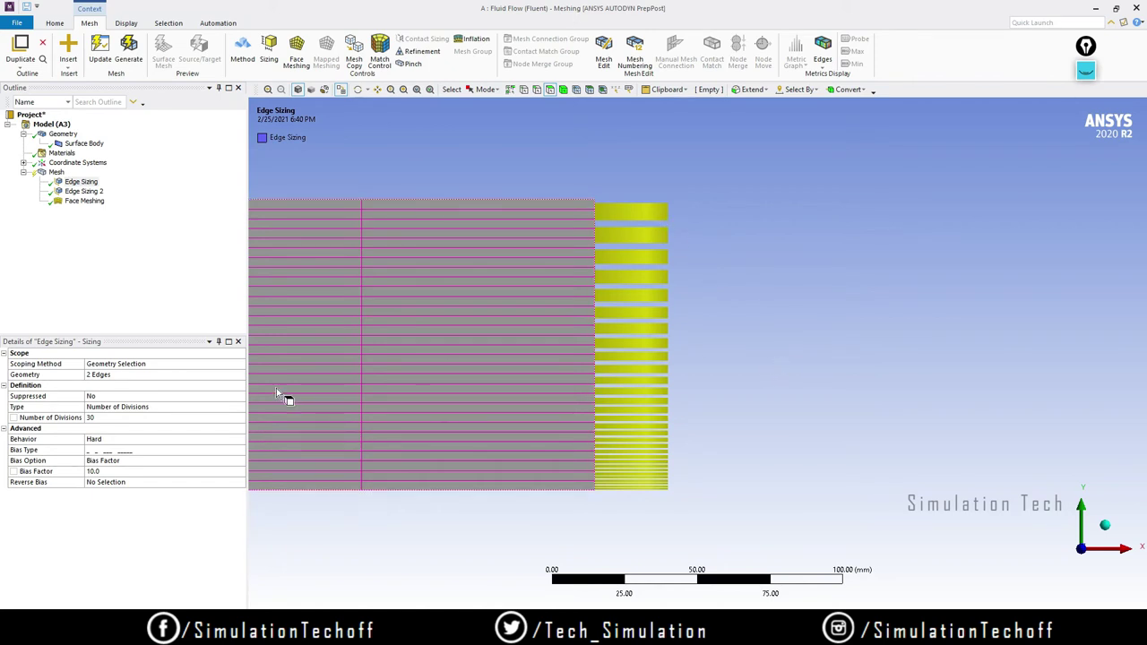
pyautogui.click(115, 482)
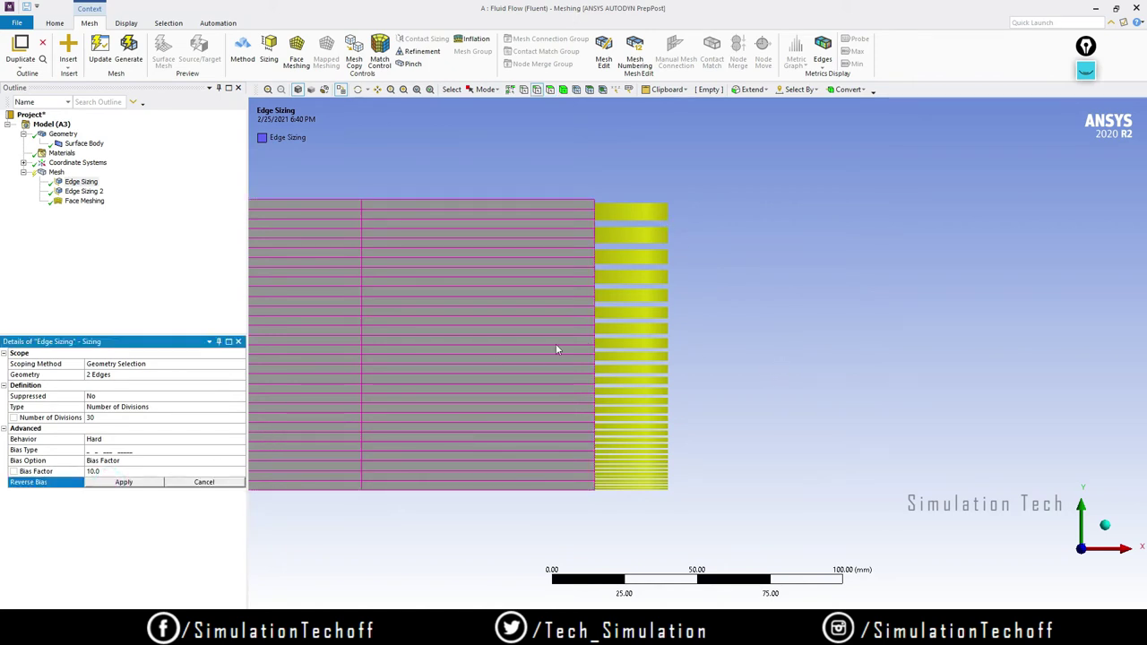
pyautogui.click(594, 333)
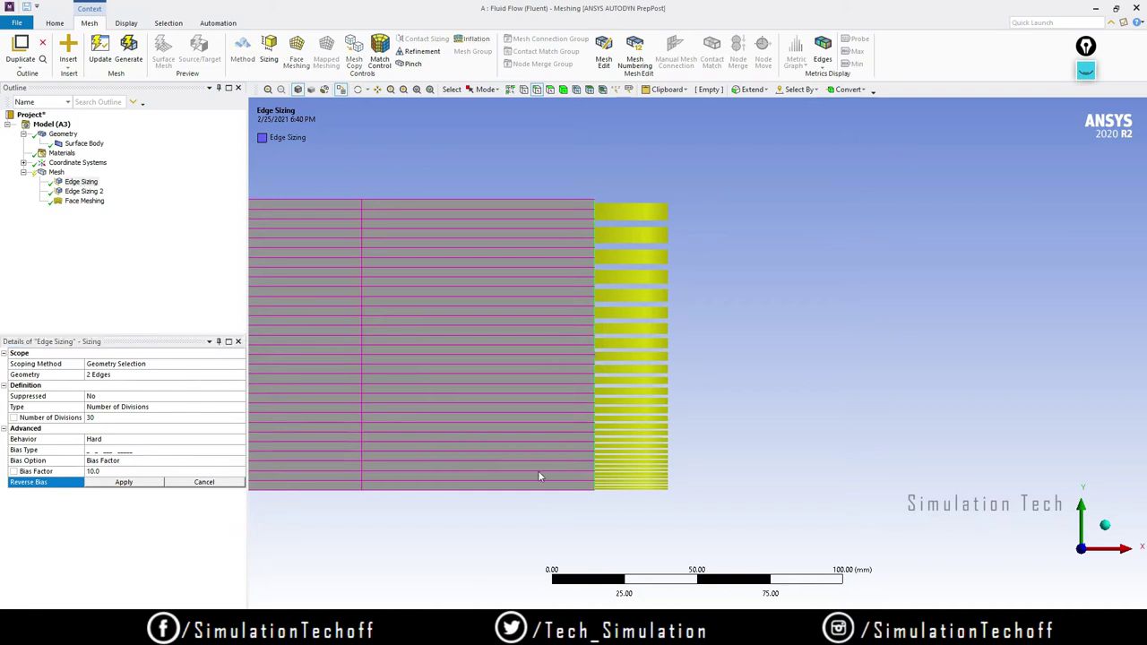
pyautogui.click(123, 483)
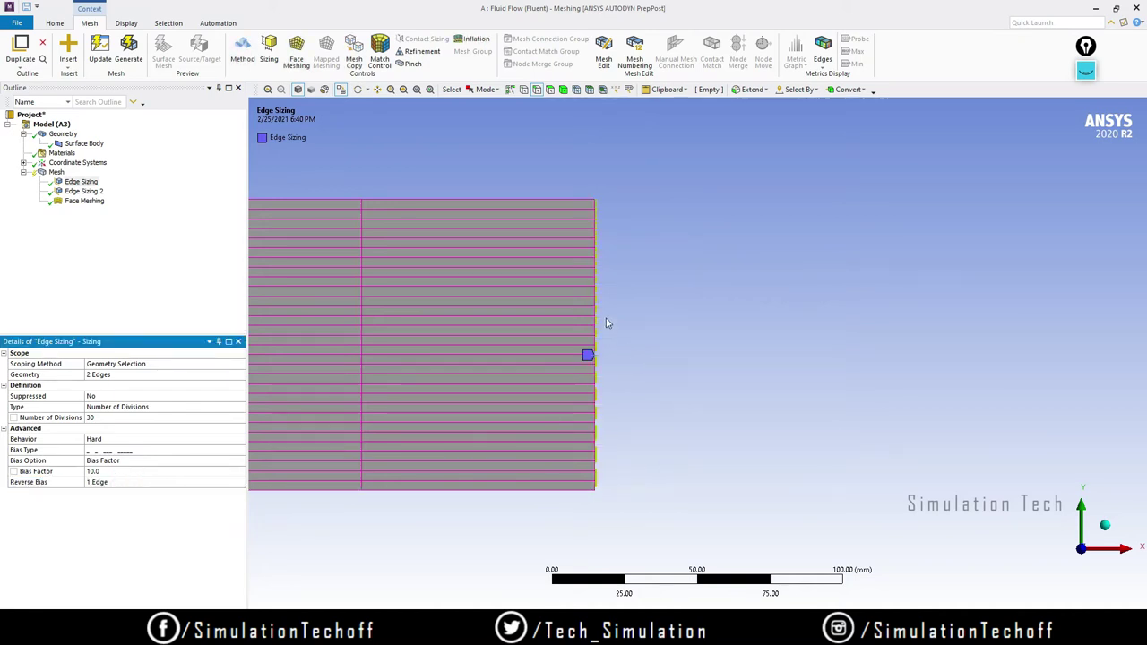
pyautogui.scroll(5, 629, 374)
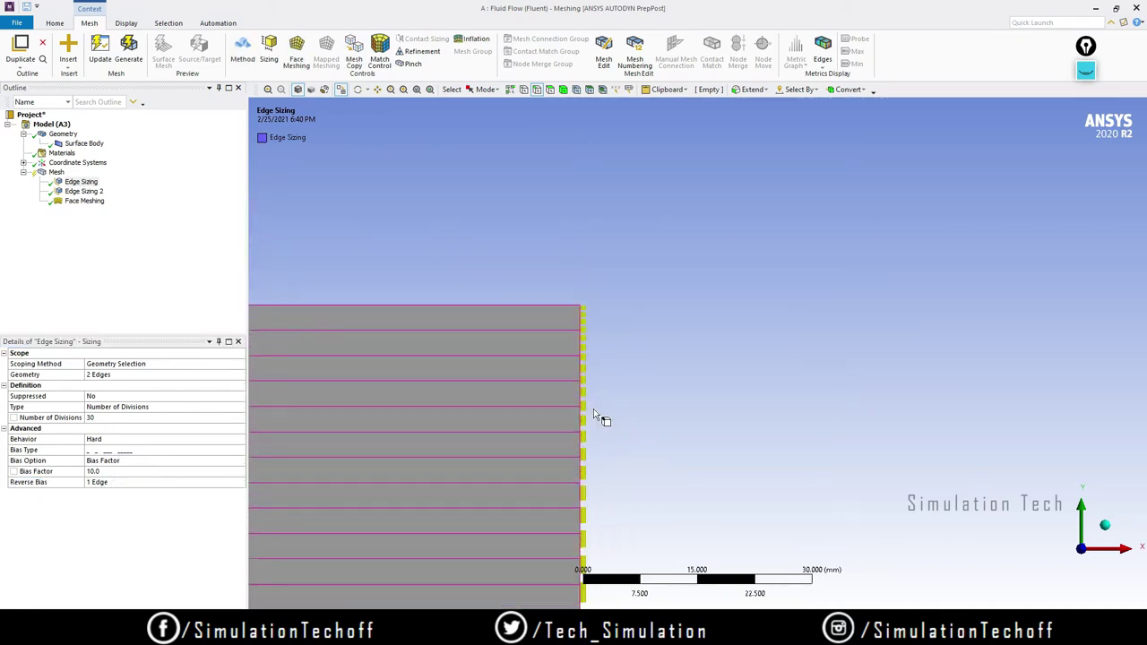
pyautogui.scroll(-3, 593, 412)
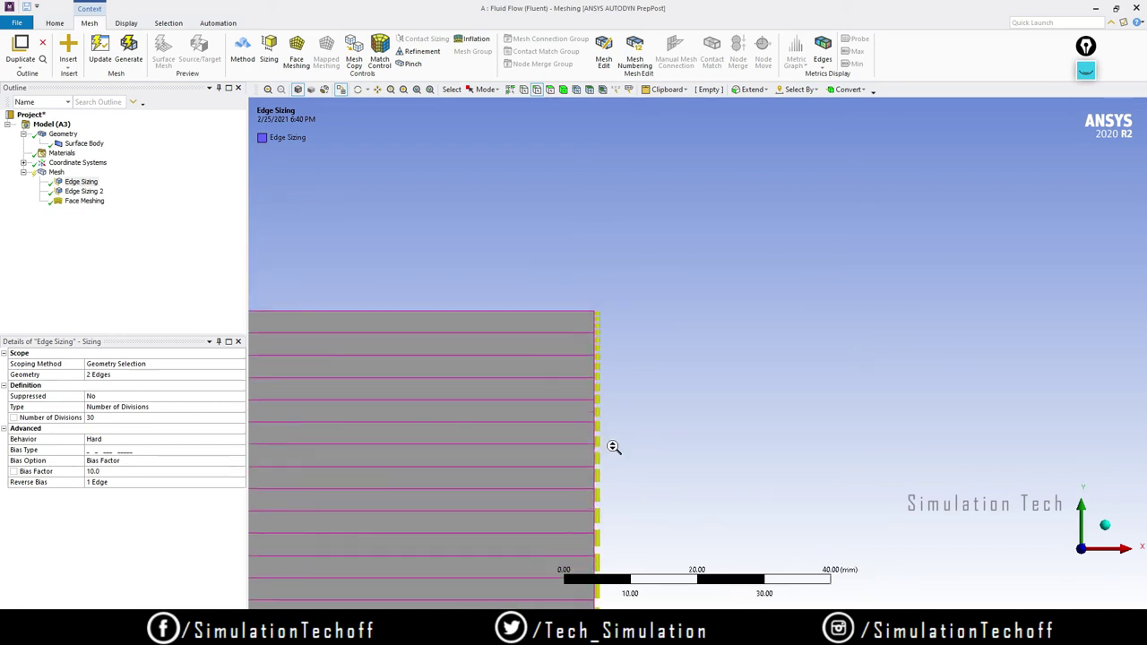
pyautogui.keyDown('ctrl'); pyautogui.moveTo(613, 447); pyautogui.dragTo(615, 350, button='middle'); pyautogui.keyUp('ctrl')
pyautogui.scroll(-2, 614, 451)
pyautogui.keyDown('ctrl'); pyautogui.moveTo(614, 451); pyautogui.dragTo(603, 329, button='middle'); pyautogui.keyUp('ctrl')
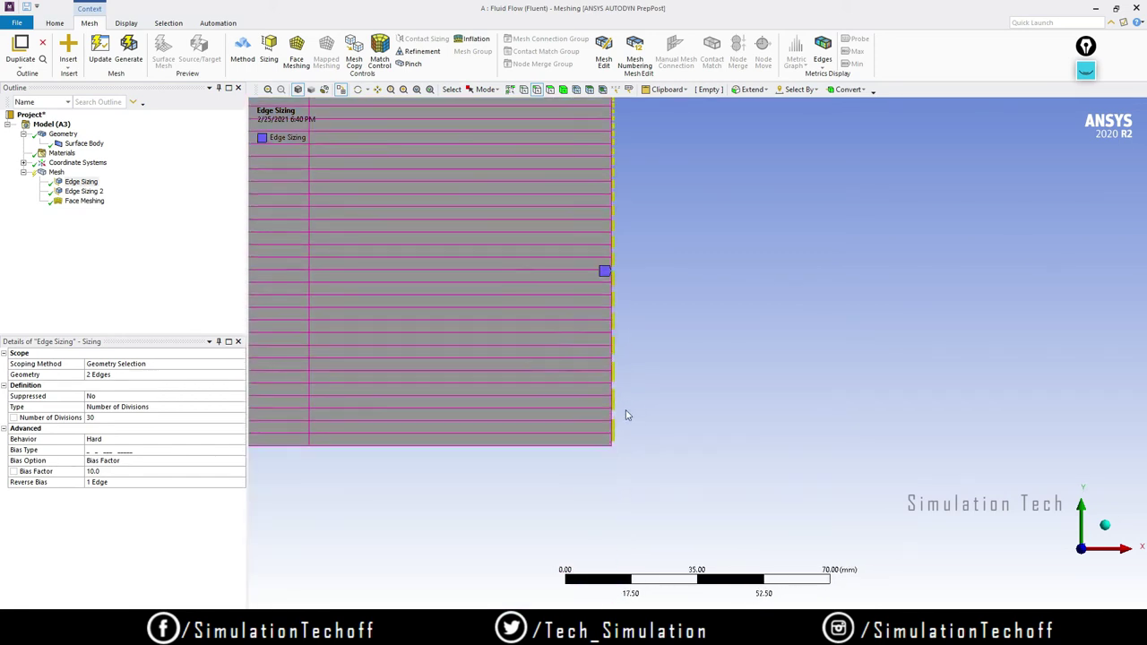
pyautogui.scroll(3, 628, 414)
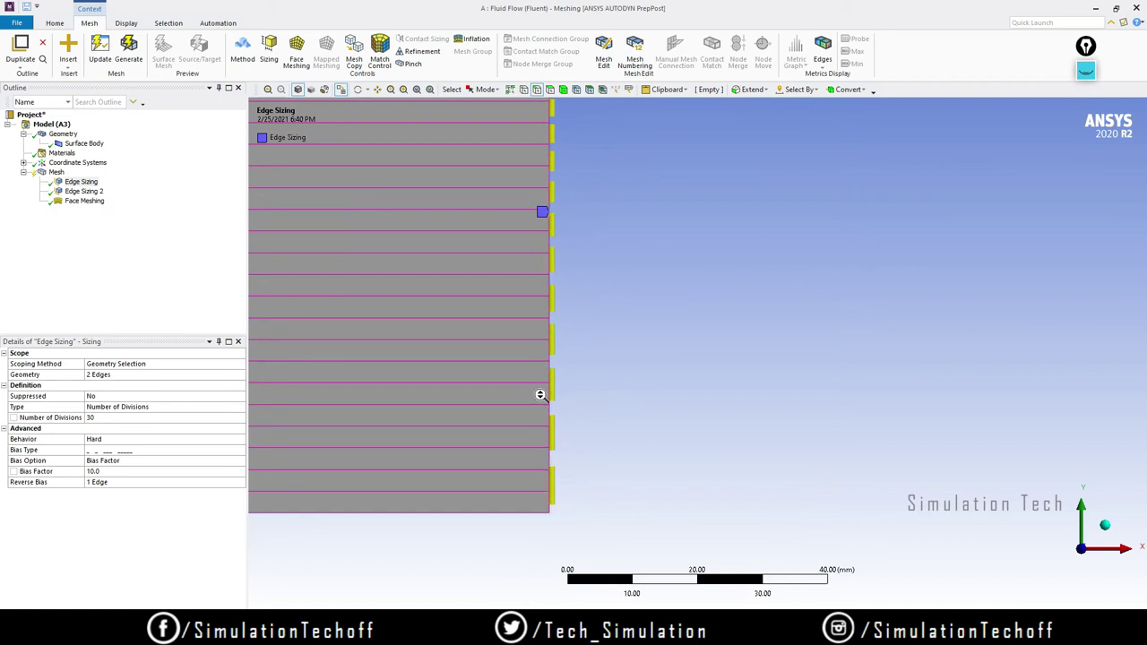
pyautogui.scroll(-4, 540, 394)
pyautogui.keyDown('ctrl'); pyautogui.moveTo(614, 281); pyautogui.dragTo(697, 310, button='middle'); pyautogui.keyUp('ctrl')
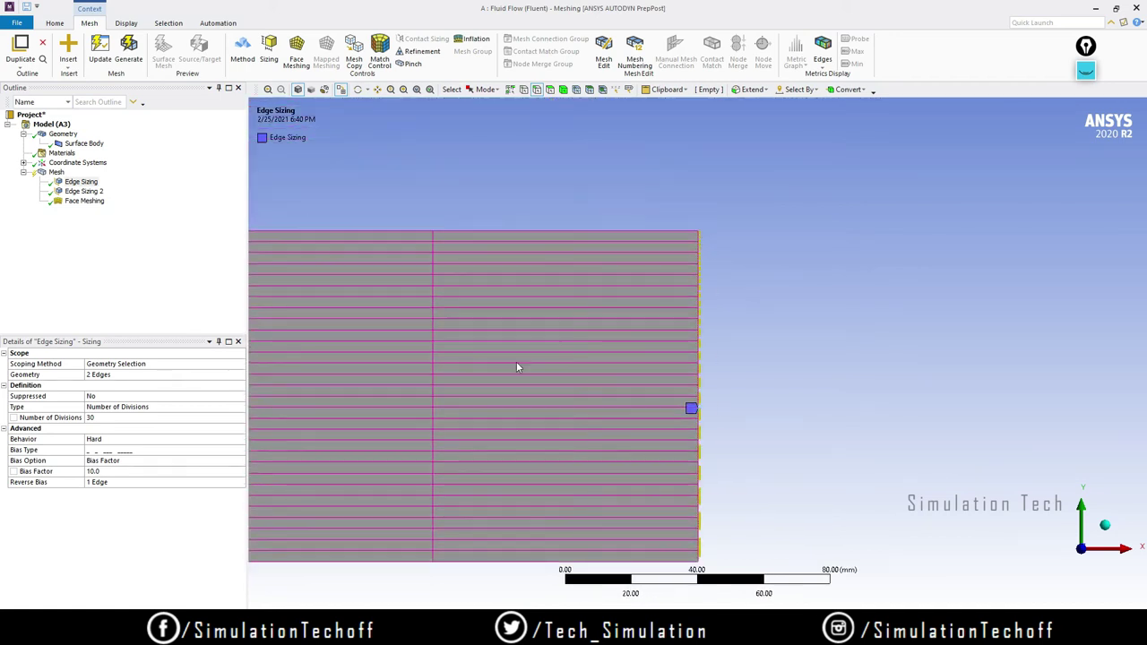
pyautogui.keyDown('ctrl'); pyautogui.moveTo(639, 334); pyautogui.dragTo(857, 303, button='middle'); pyautogui.keyUp('ctrl')
# Step: Regenerate the mesh with the biased sizings and zoom toward its top-right corner
pyautogui.rightClick(56, 172)
pyautogui.click(87, 210)
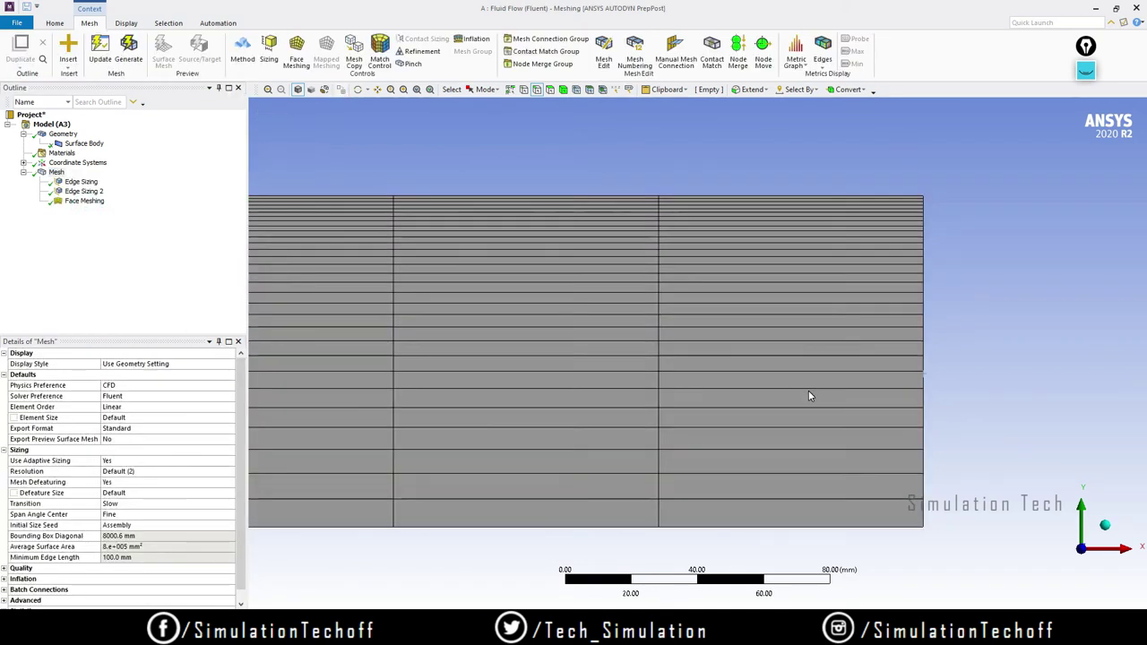
pyautogui.scroll(2, 832, 314)
pyautogui.keyDown('ctrl'); pyautogui.moveTo(832, 314); pyautogui.dragTo(725, 359, button='middle'); pyautogui.keyUp('ctrl')
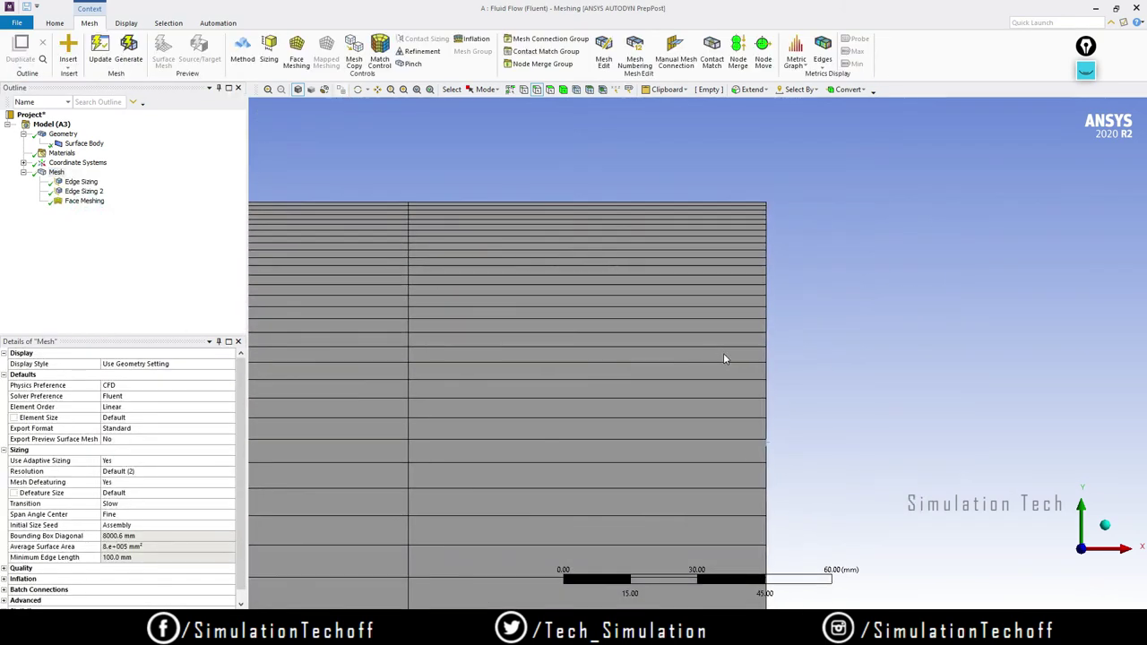
pyautogui.moveTo(849, 381); pyautogui.dragTo(624, 164, button='right')
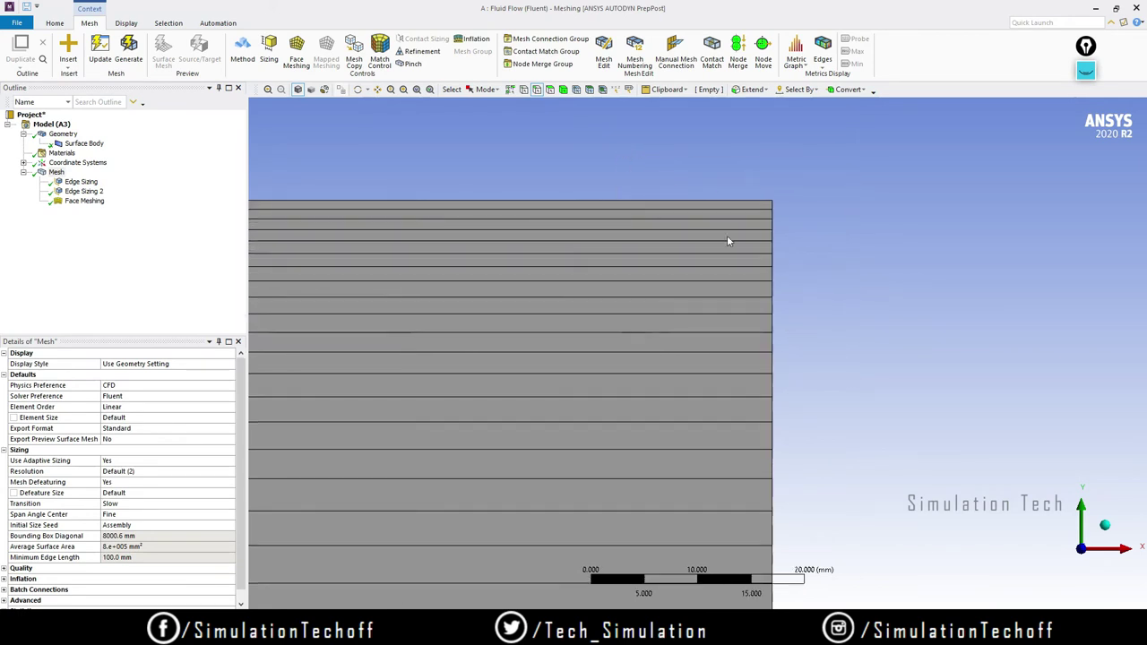
# Step: Zoom and pan across the quad mesh to inspect rows grading finer toward the top wall
pyautogui.scroll(-8, 726, 241)
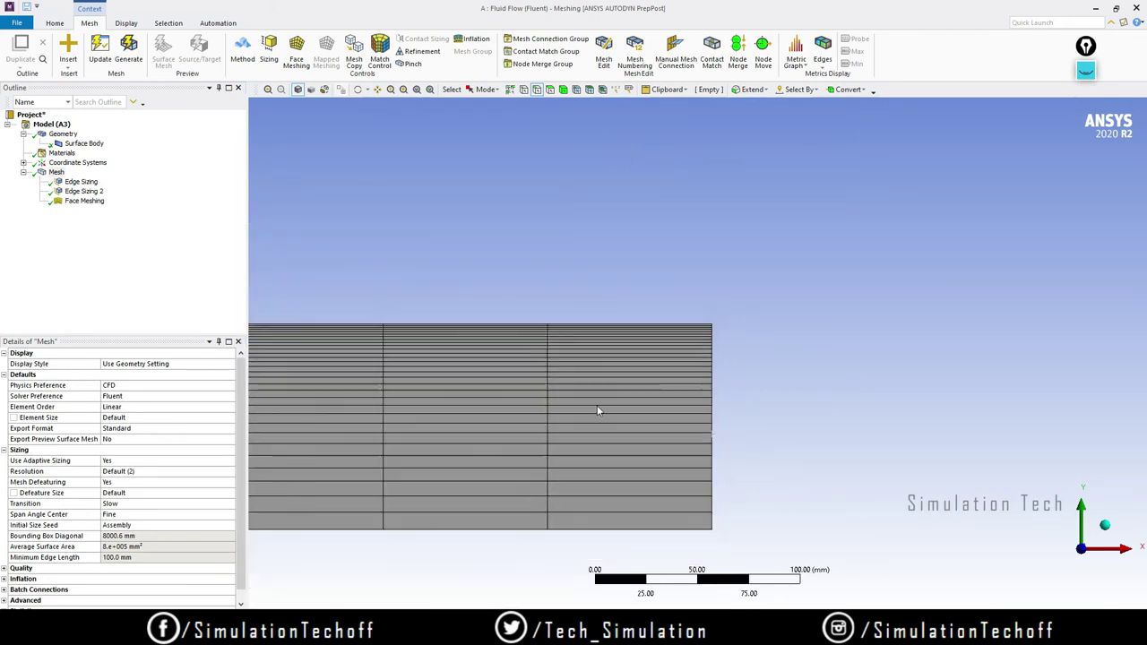
pyautogui.scroll(-3, 573, 410)
pyautogui.scroll(12, 906, 448)
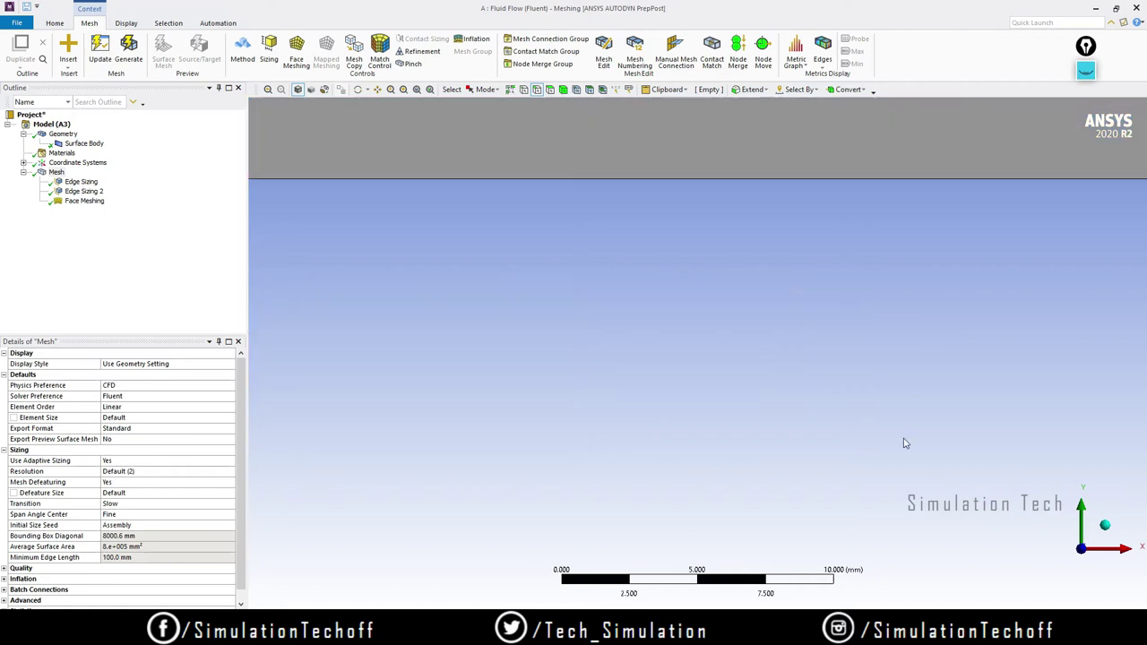
pyautogui.scroll(-8, 840, 354)
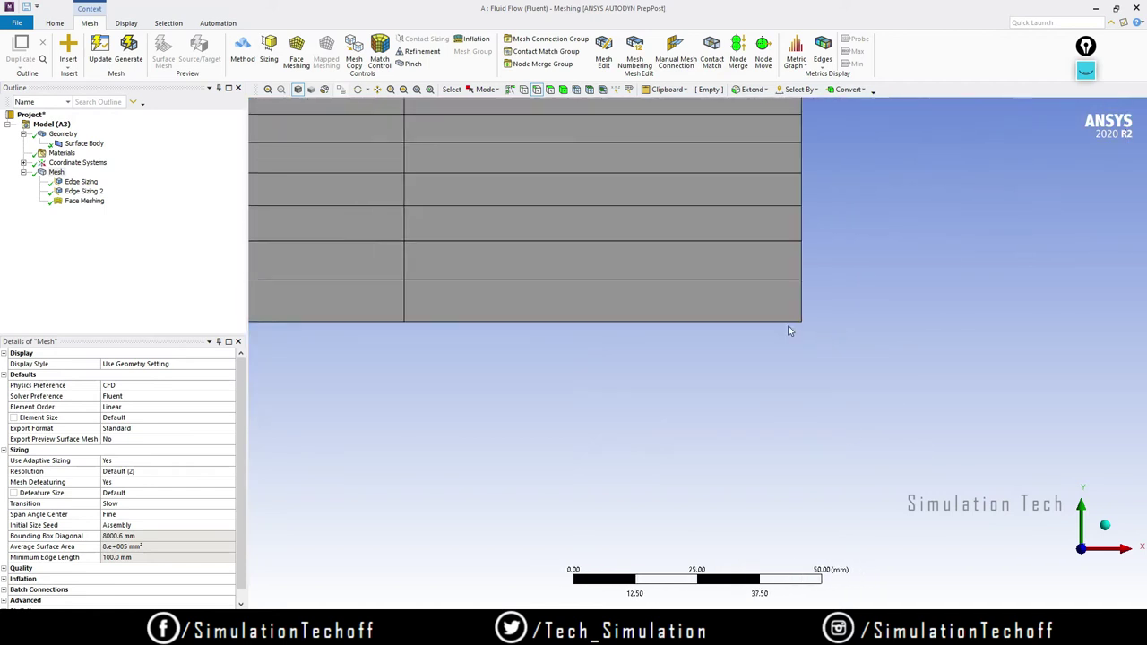
pyautogui.scroll(-3, 688, 389)
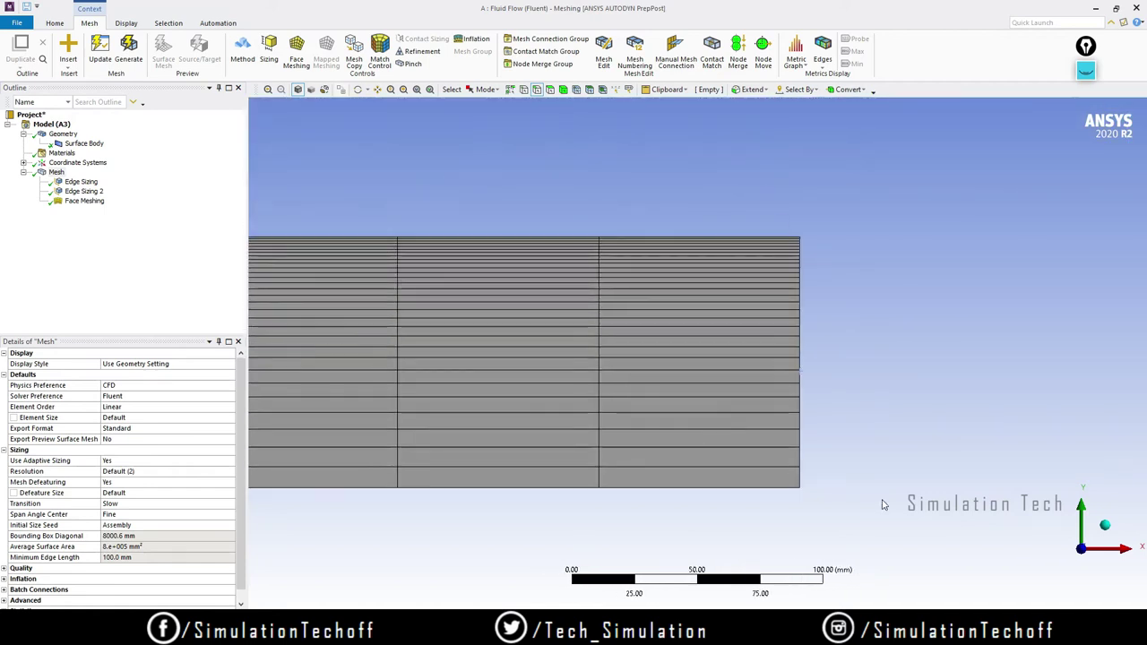
pyautogui.scroll(-4, 604, 395)
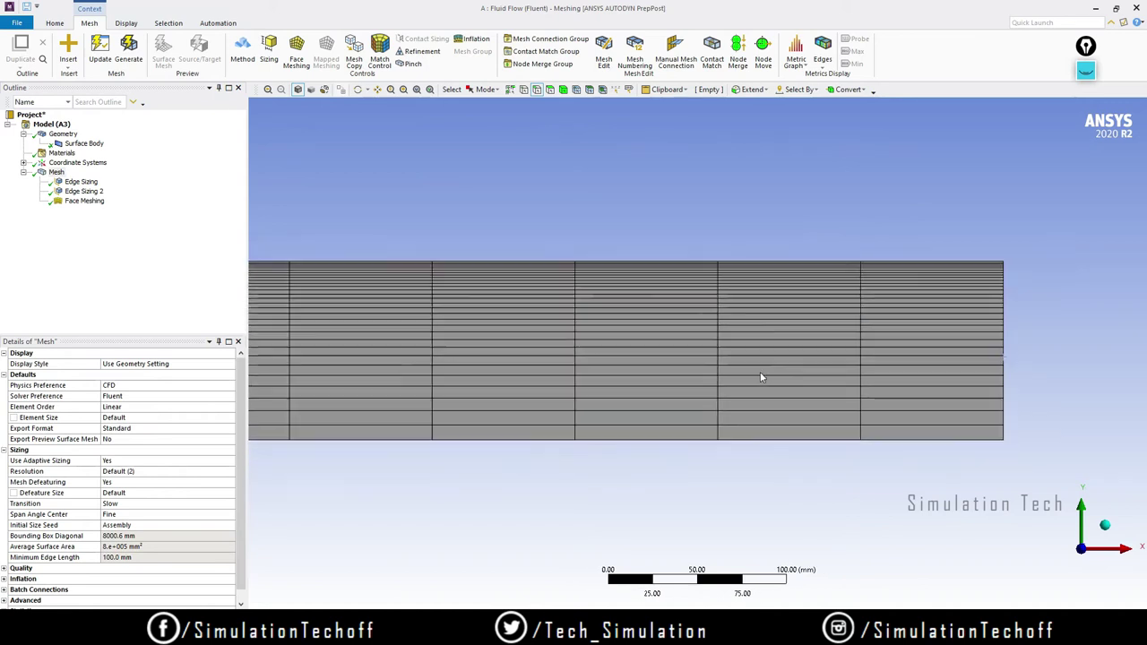
pyautogui.scroll(-6, 596, 358)
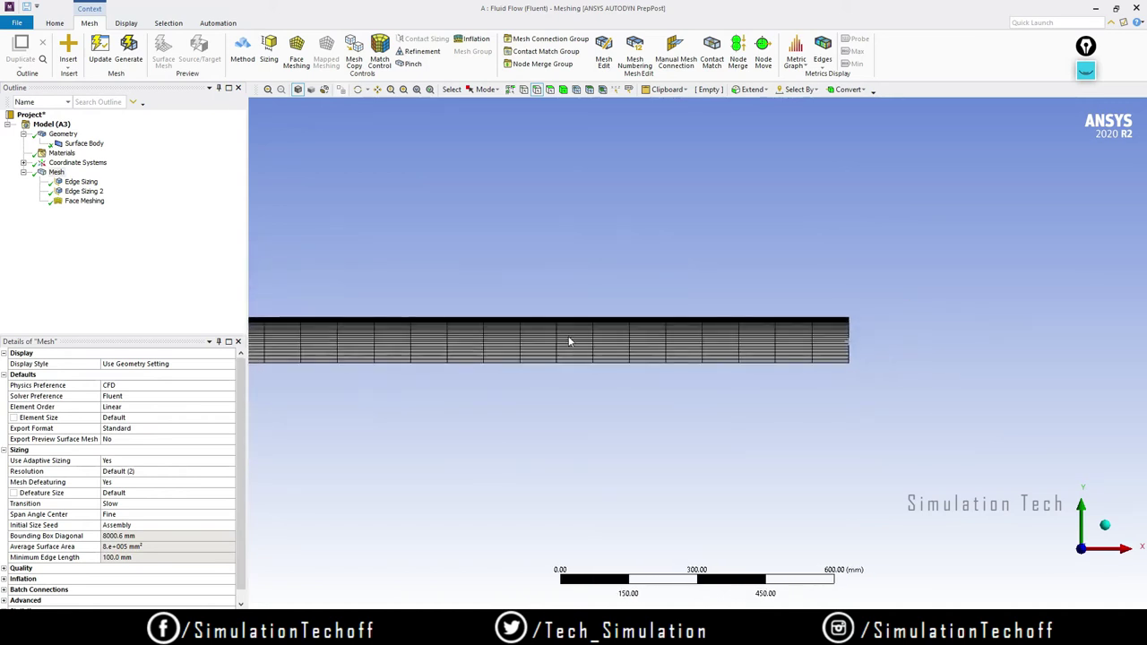
pyautogui.scroll(-5, 481, 352)
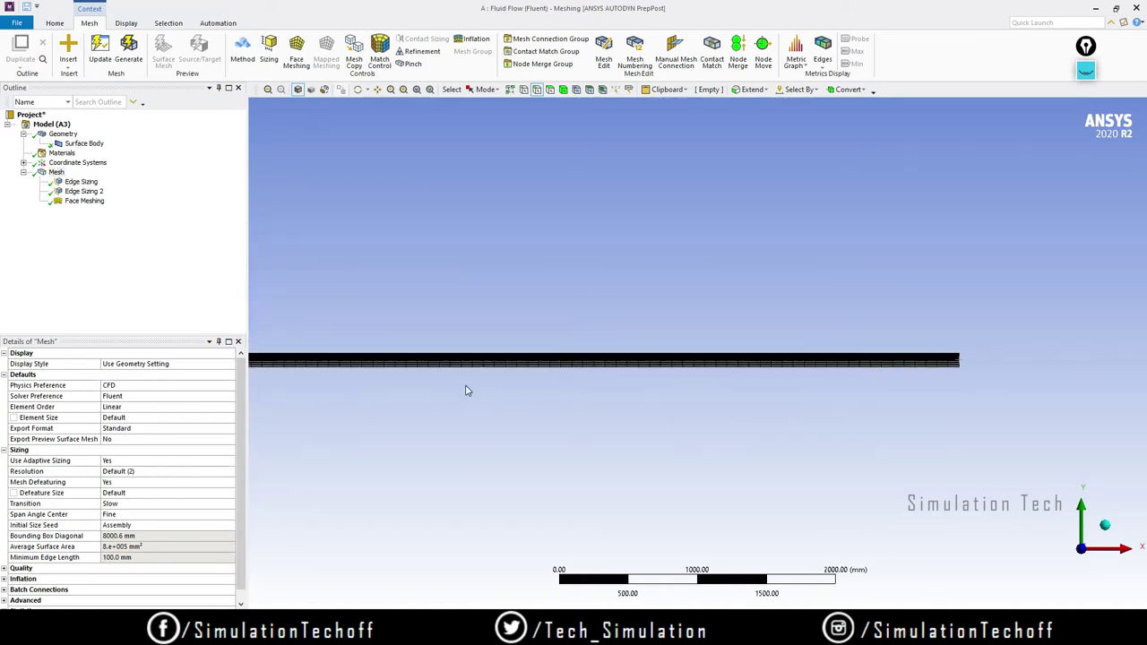
pyautogui.scroll(4, 416, 403)
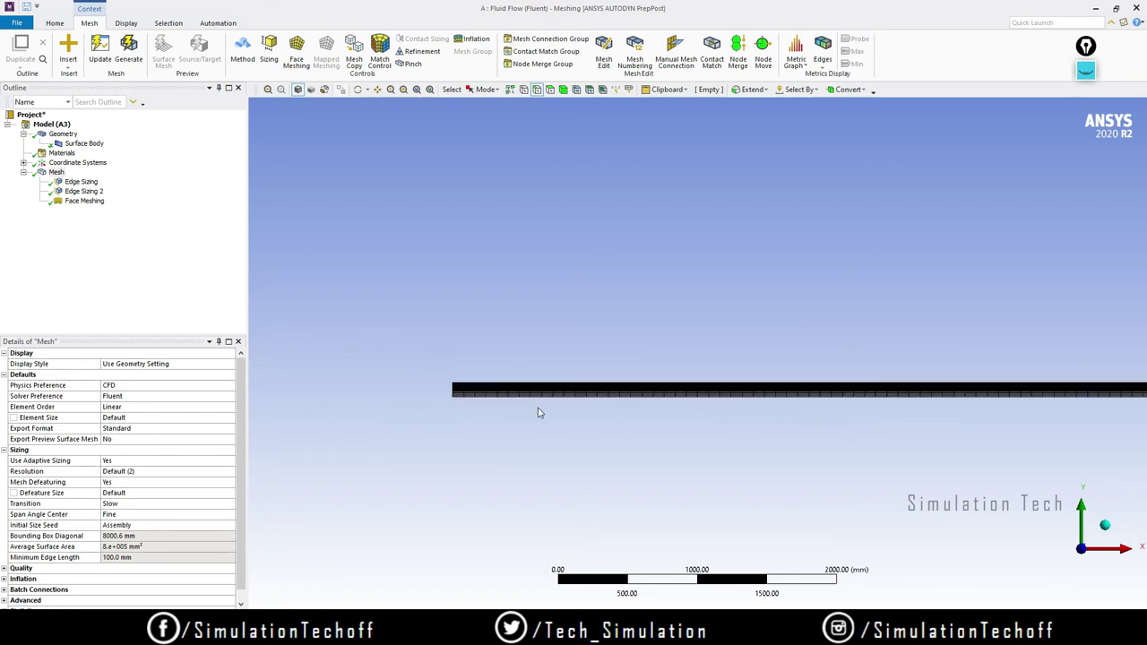
pyautogui.scroll(4, 645, 412)
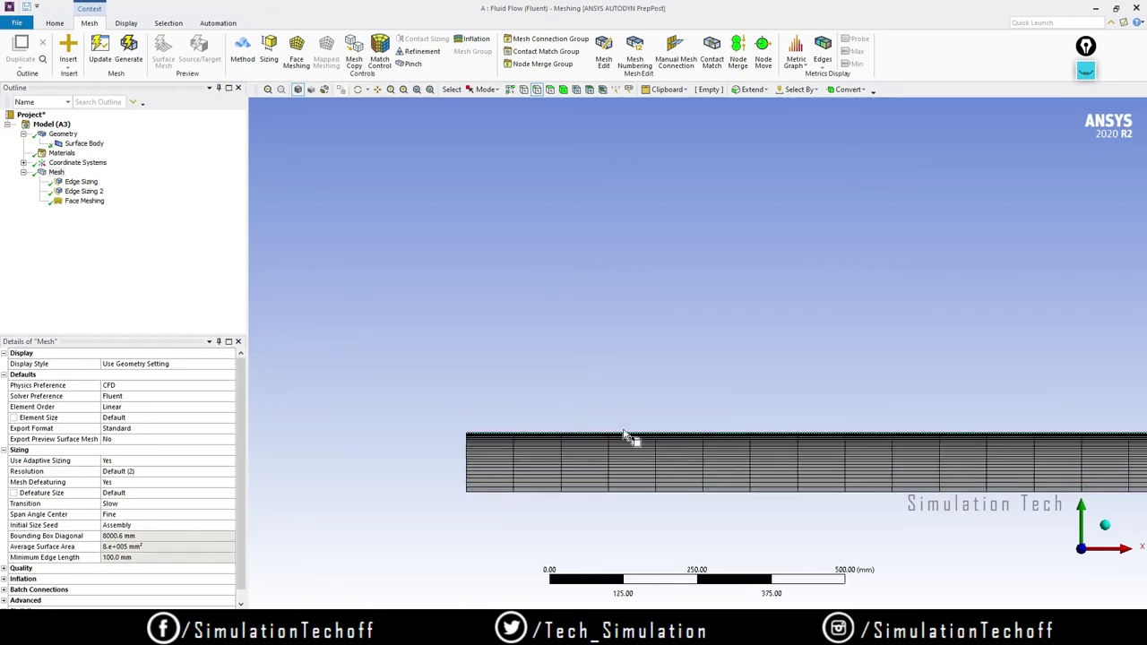
pyautogui.keyDown('ctrl'); pyautogui.moveTo(630, 440); pyautogui.dragTo(596, 312, button='middle'); pyautogui.keyUp('ctrl')
pyautogui.scroll(6, 583, 346)
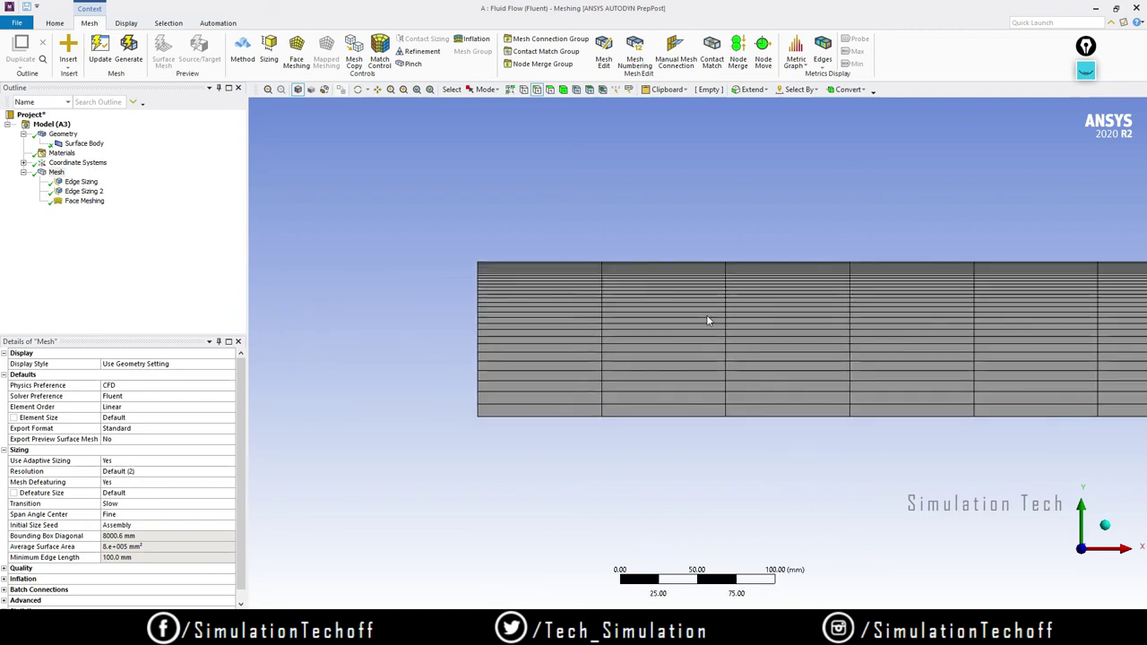
pyautogui.keyDown('ctrl'); pyautogui.moveTo(844, 385); pyautogui.dragTo(761, 371, button='middle'); pyautogui.keyUp('ctrl')
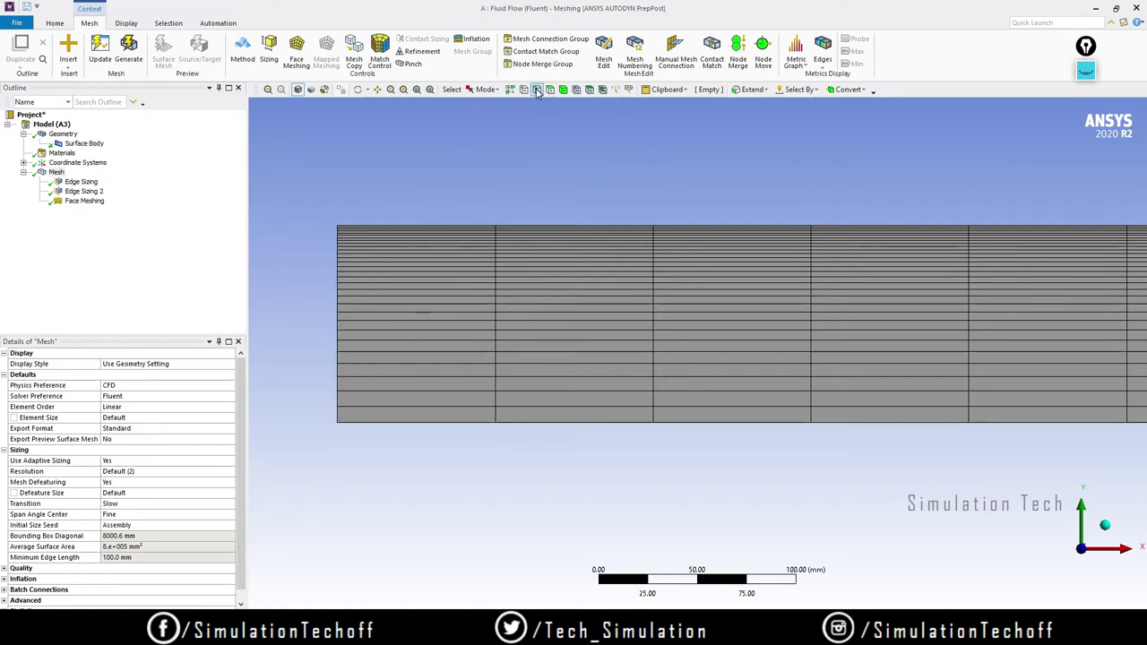
# Step: Create a named selection 'Inlet' for the pipe's left edge
pyautogui.rightClick(343, 353)
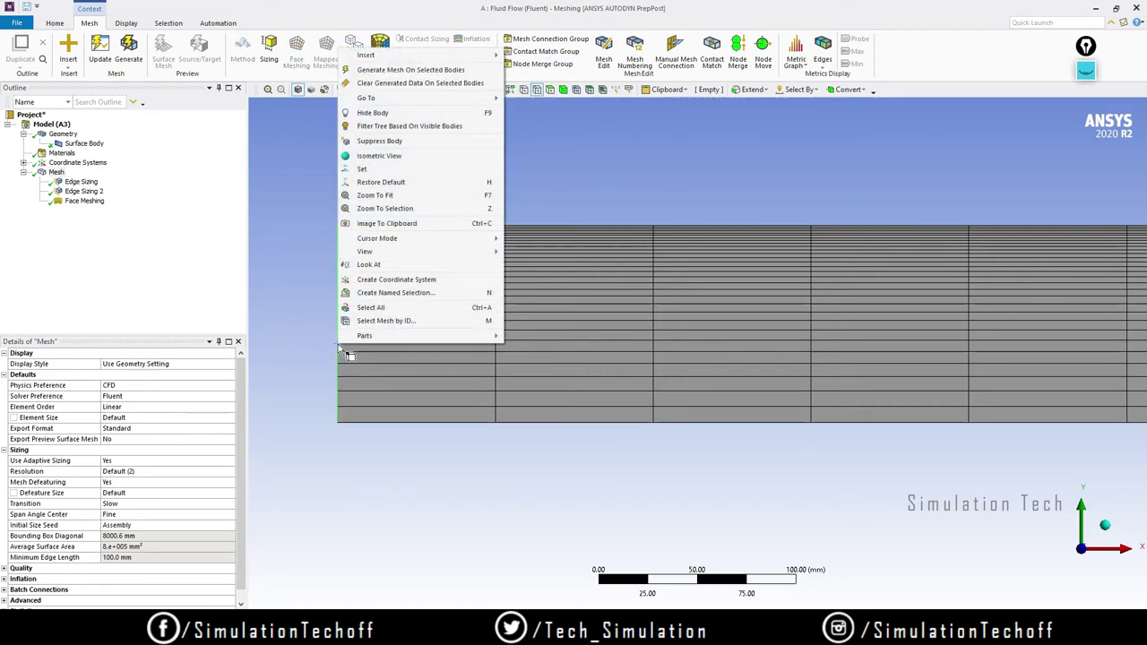
pyautogui.click(394, 292)
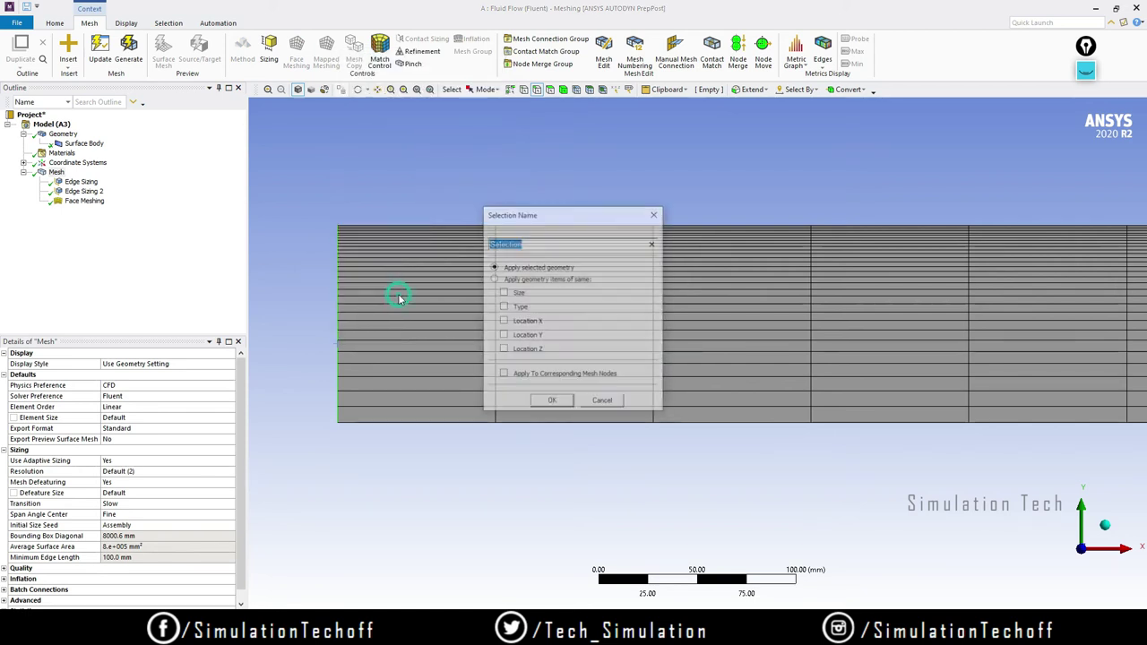
pyautogui.write('In')
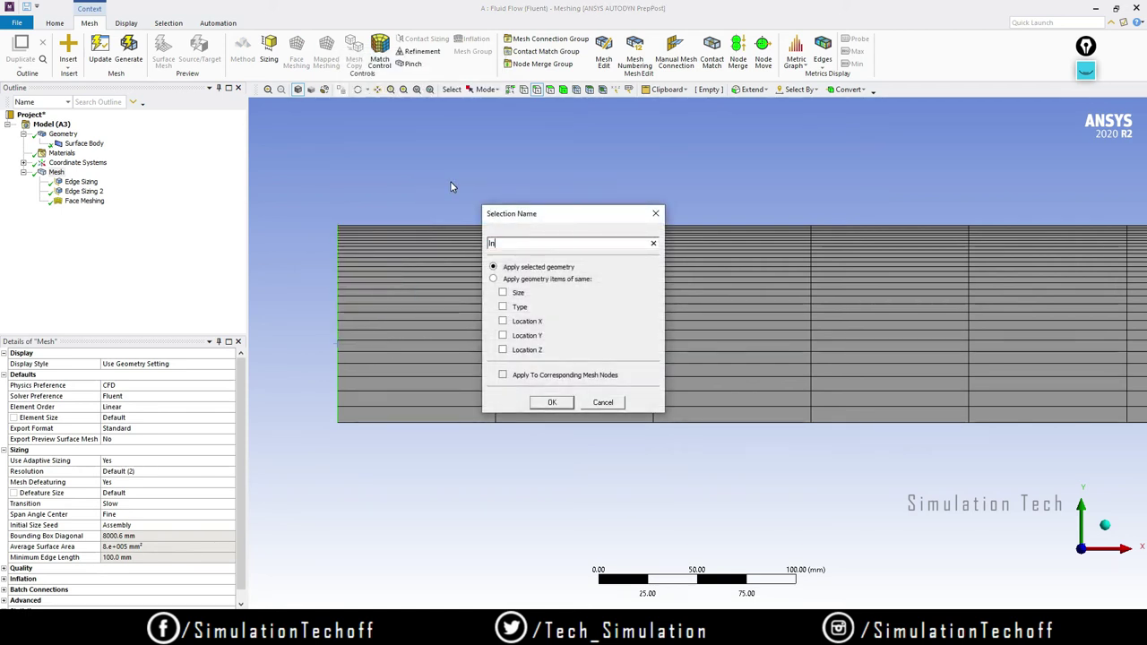
pyautogui.write('let')
pyautogui.click(552, 403)
# Step: Start a named selection on the pipe's right edge, typing the Outlet name without confirming
pyautogui.scroll(-3, 771, 317)
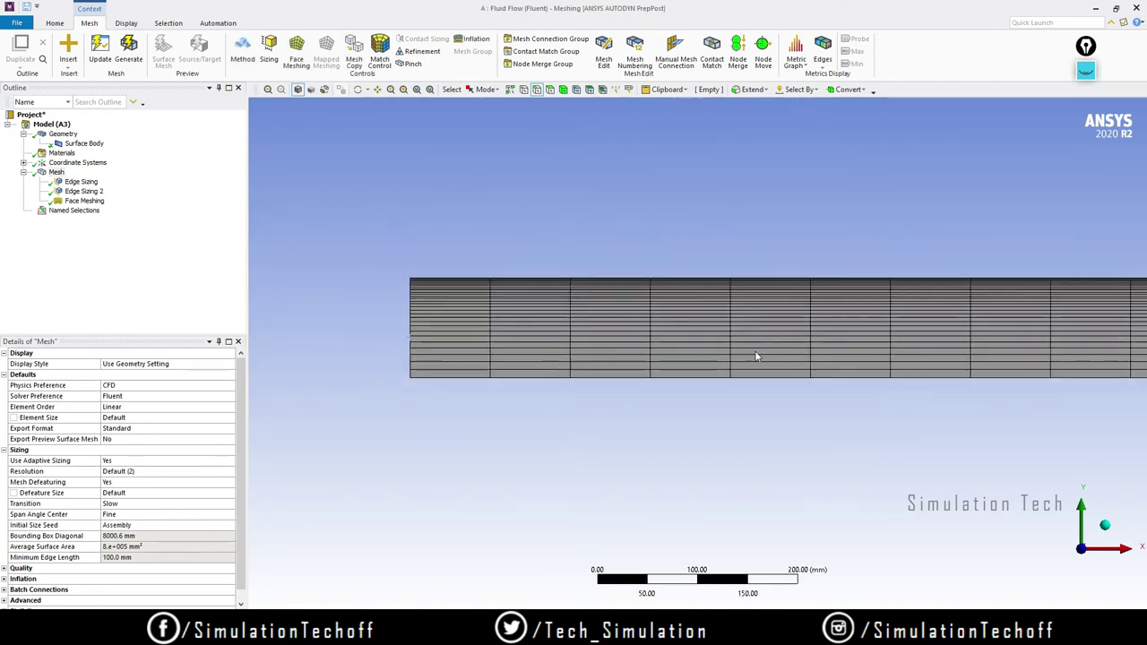
pyautogui.scroll(-5, 756, 356)
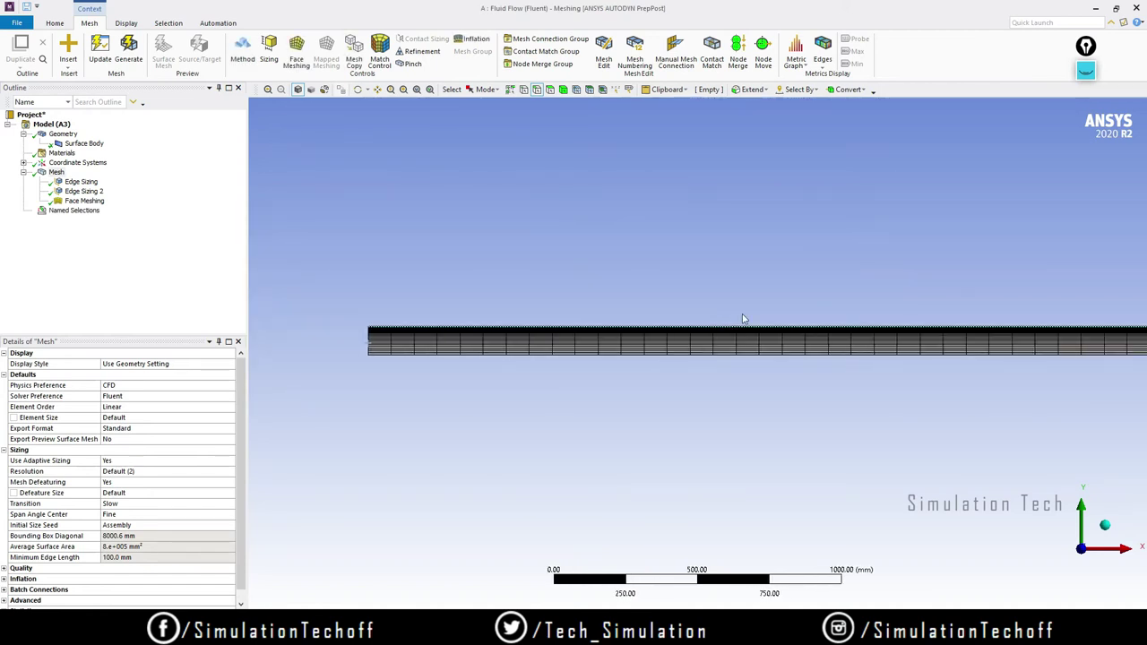
pyautogui.scroll(-2, 1080, 305)
pyautogui.keyDown('ctrl'); pyautogui.moveTo(1052, 367); pyautogui.dragTo(642, 351, button='middle'); pyautogui.keyUp('ctrl')
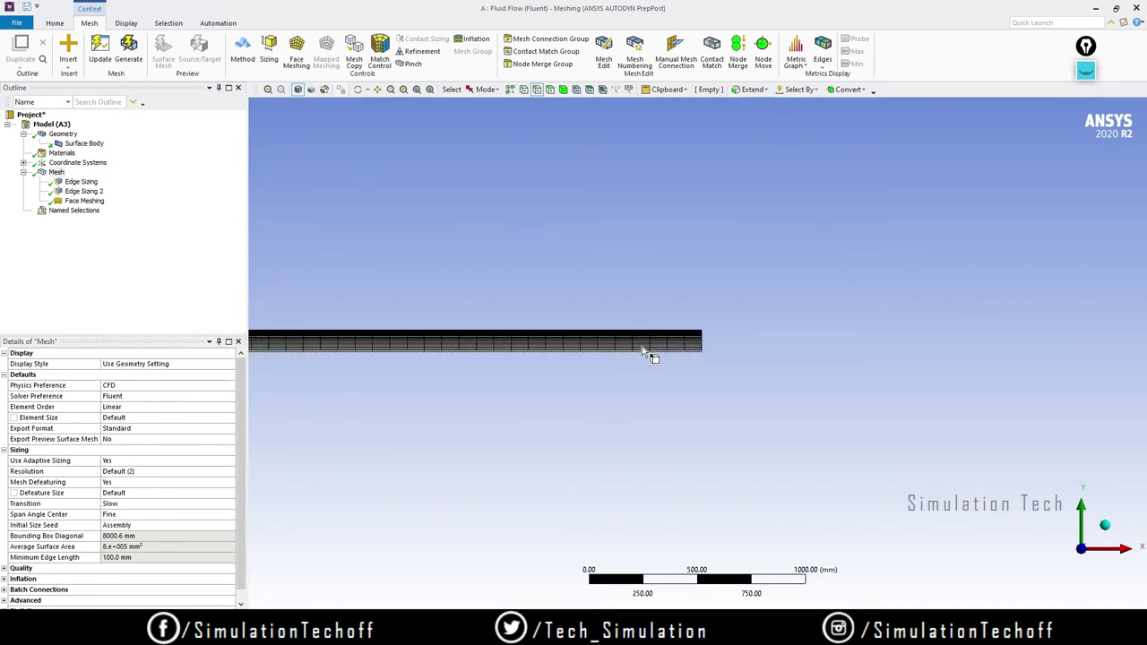
pyautogui.scroll(5, 732, 345)
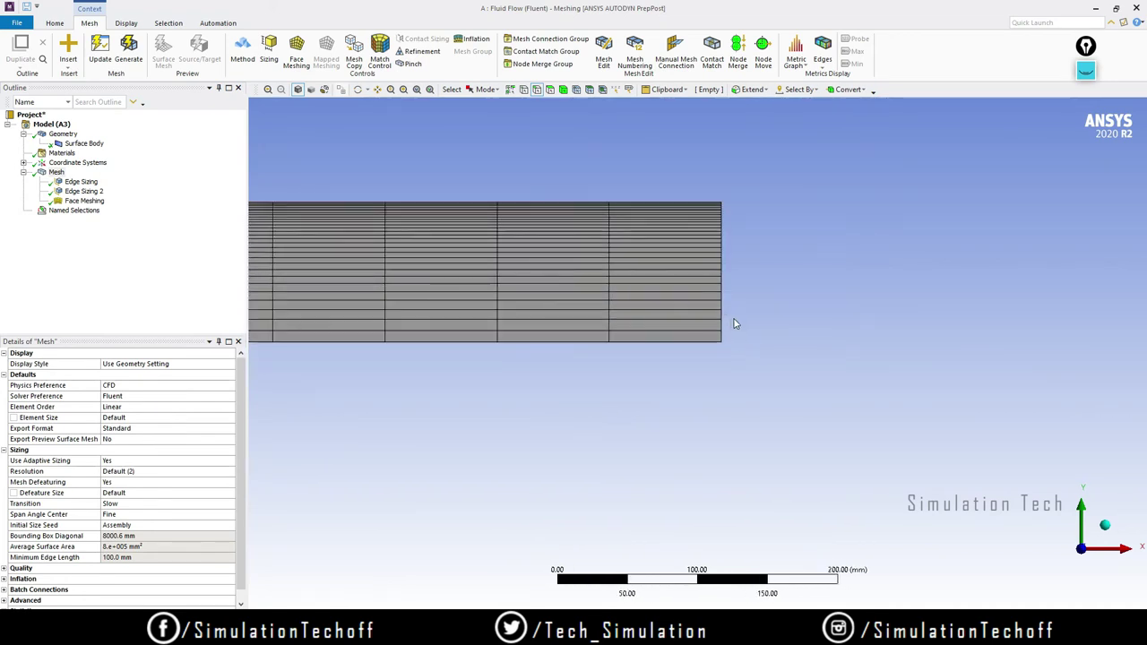
pyautogui.scroll(3, 733, 324)
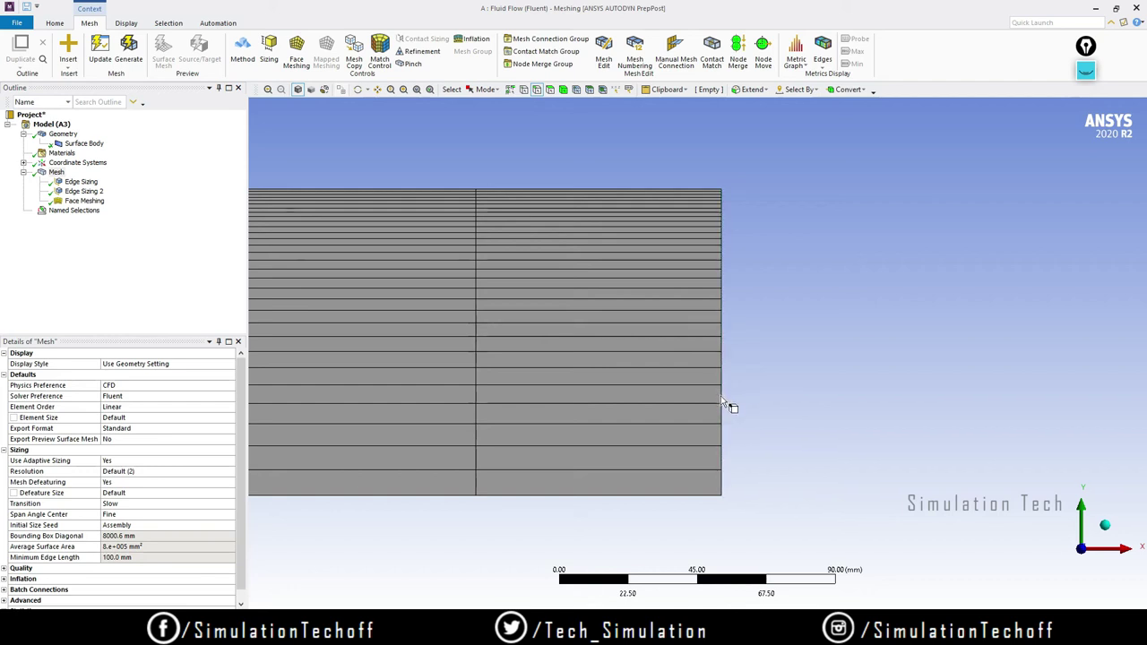
pyautogui.click(722, 396)
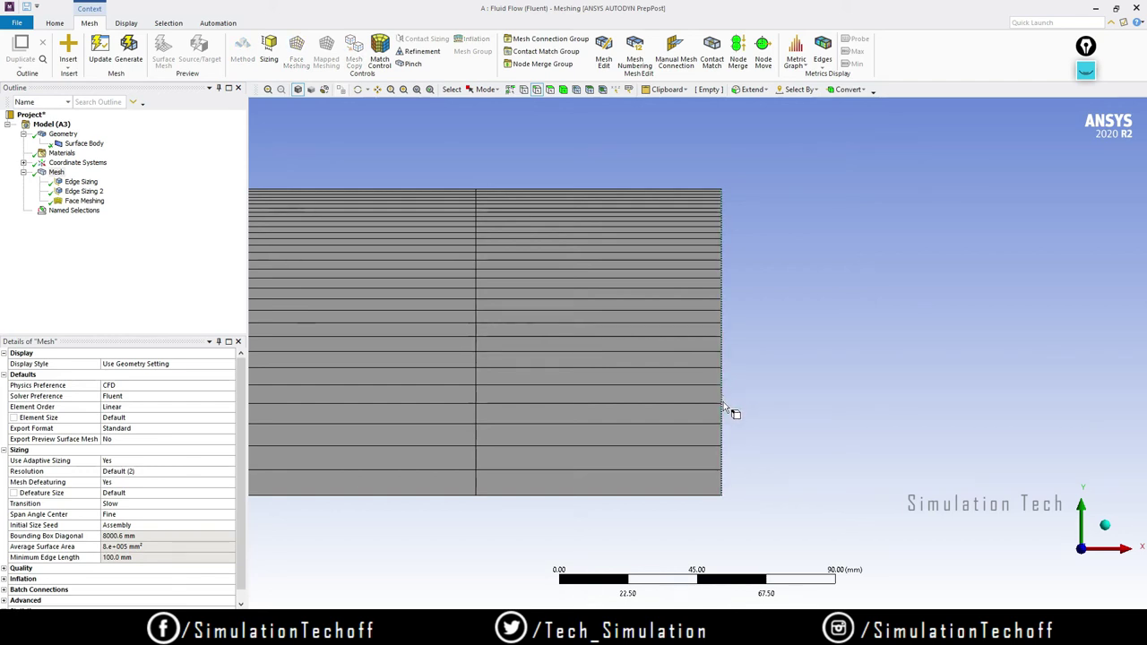
pyautogui.rightClick(723, 402)
pyautogui.click(755, 365)
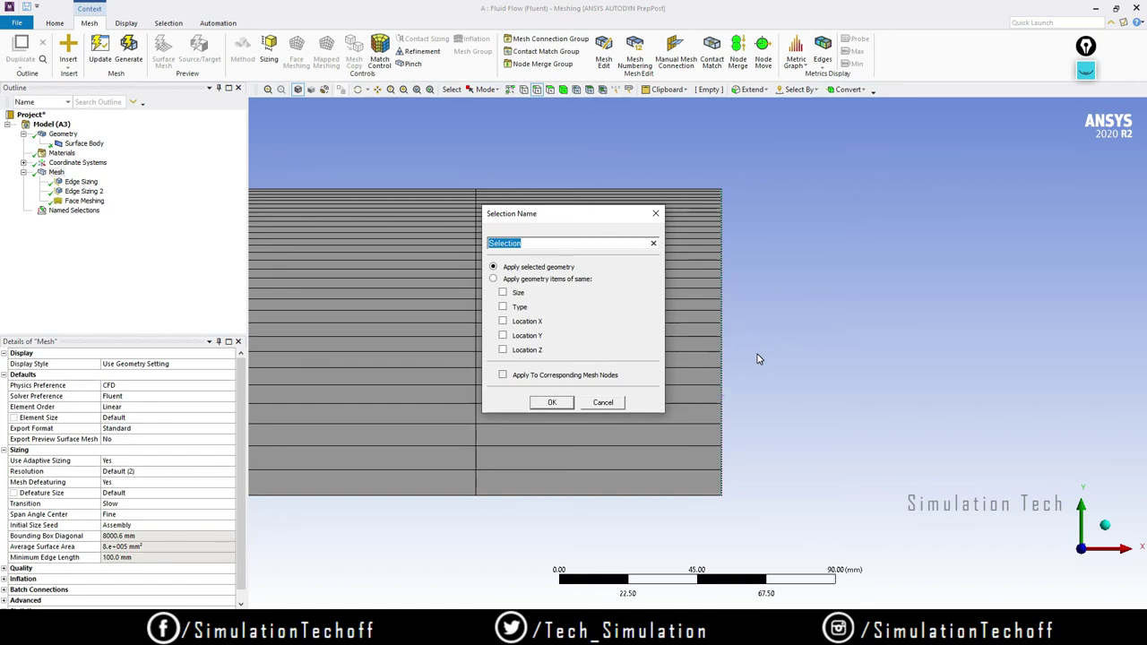
pyautogui.write('O')
pyautogui.write('oulet')
pyautogui.write('tlet')
# Step: Confirm Outlet, then display it from the expanded Named Selections list on the mesh
pyautogui.click(550, 402)
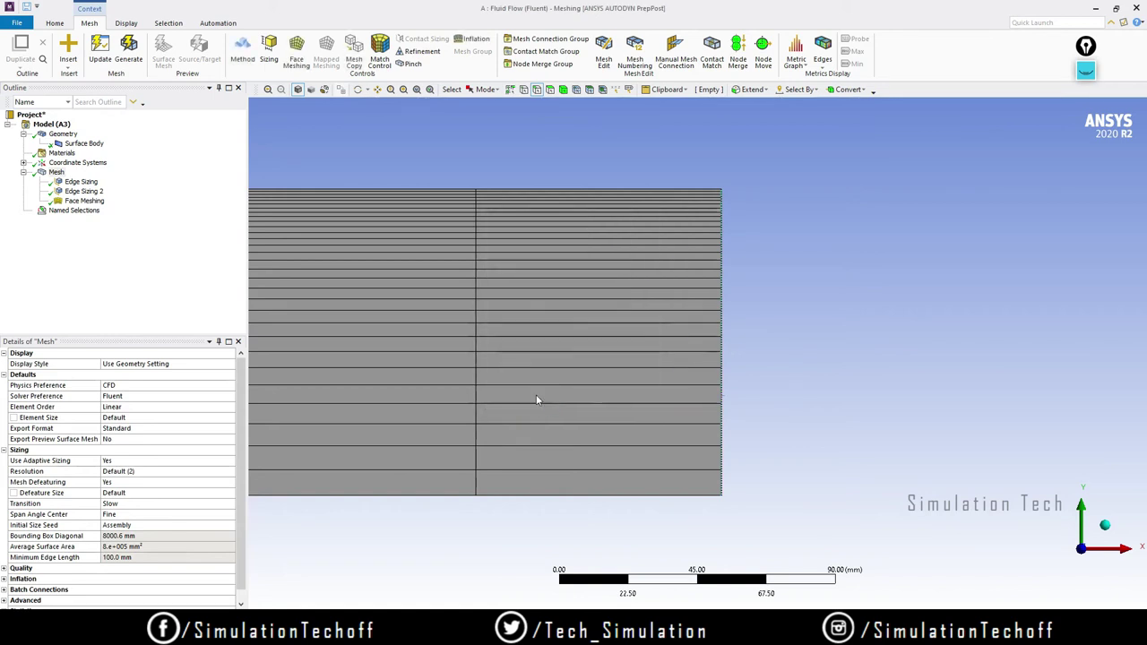
pyautogui.click(23, 209)
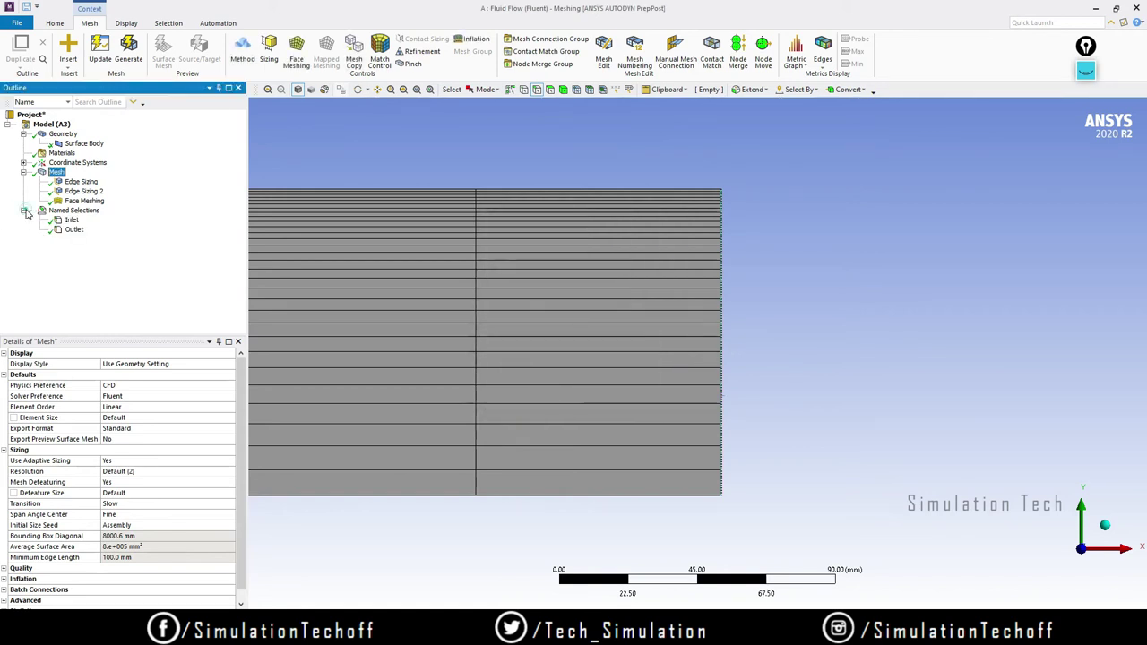
pyautogui.click(73, 229)
pyautogui.moveTo(478, 353); pyautogui.dragTo(752, 376, button='middle')
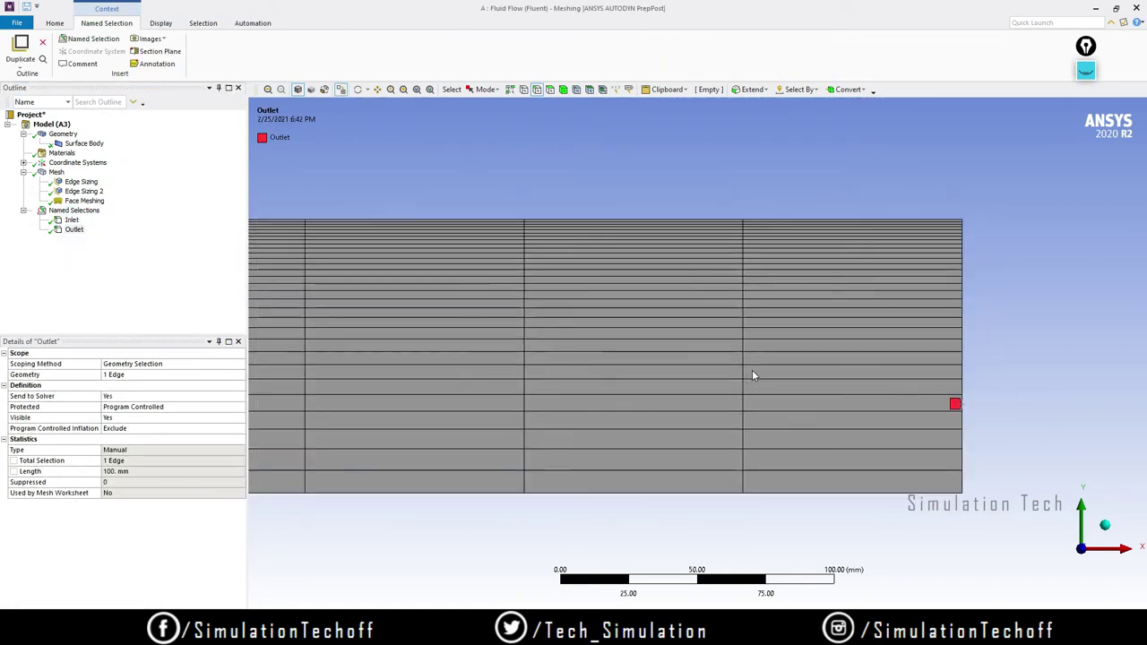
pyautogui.scroll(-4, 752, 376)
pyautogui.moveTo(492, 341); pyautogui.dragTo(763, 351, button='middle')
pyautogui.scroll(-2, 694, 376)
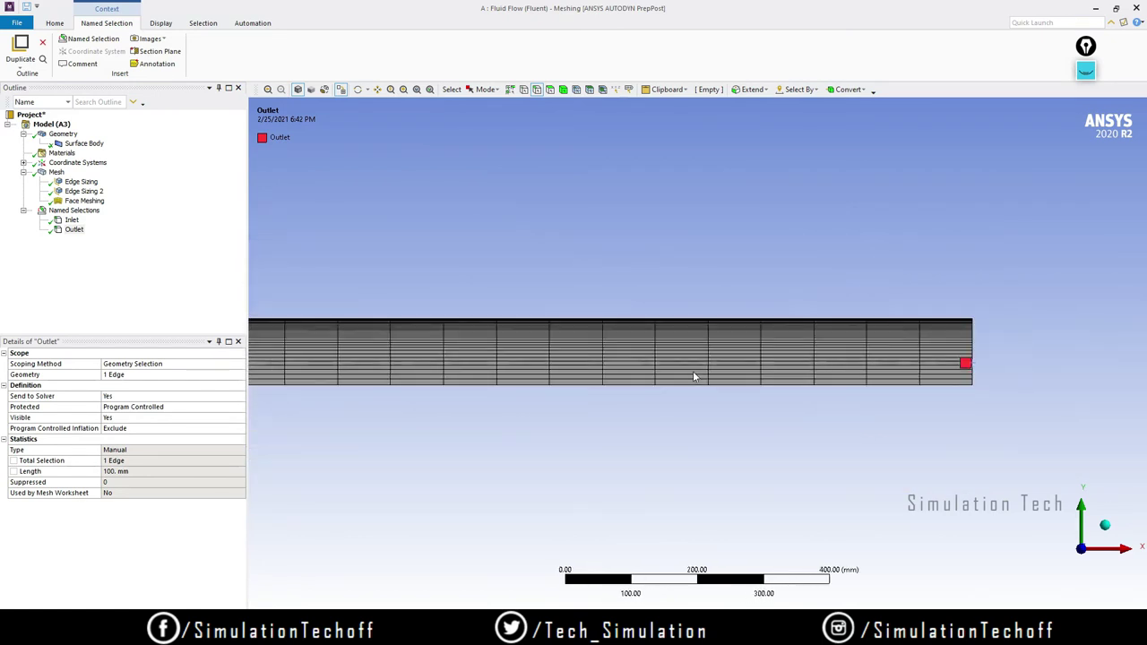
pyautogui.moveTo(695, 376); pyautogui.dragTo(675, 396, button='middle')
pyautogui.scroll(-1, 576, 400)
pyautogui.moveTo(576, 399); pyautogui.dragTo(732, 389, button='middle')
pyautogui.scroll(-1, 692, 383)
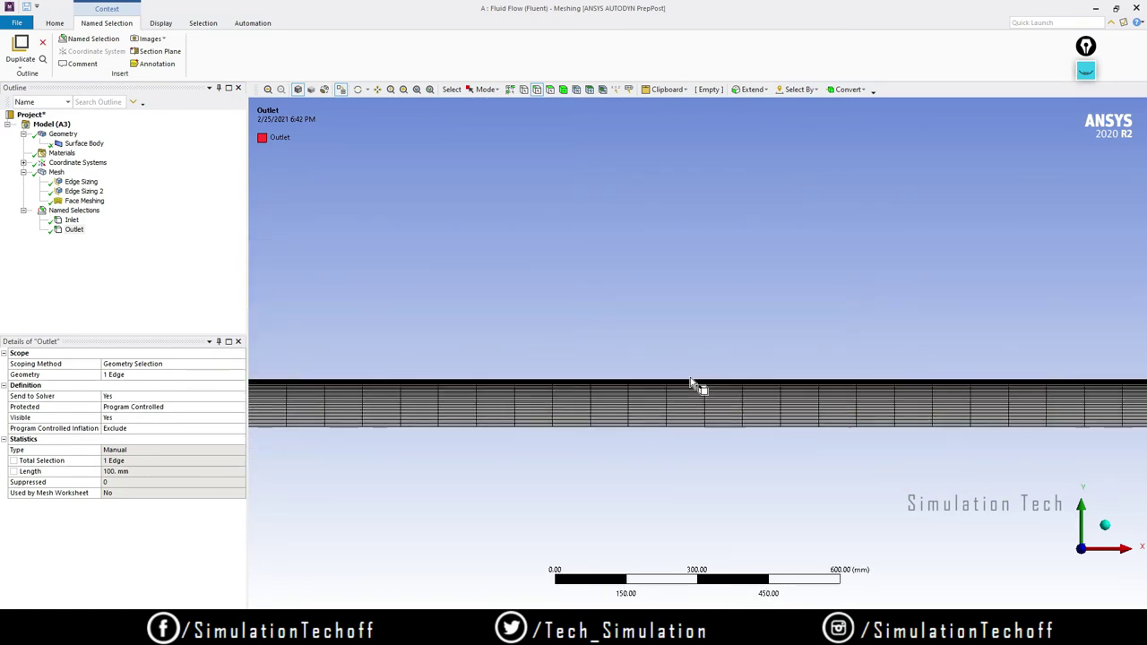
pyautogui.scroll(2, 695, 387)
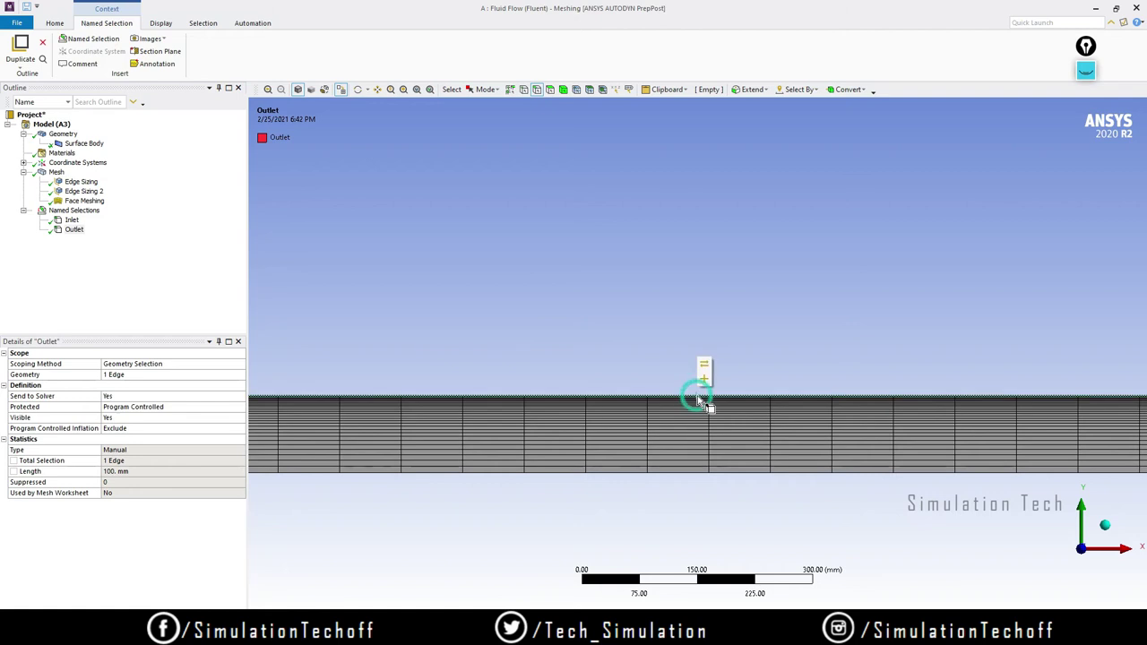
# Step: Create a named selection 'Wall' for the pipe's top edge
pyautogui.rightClick(697, 396)
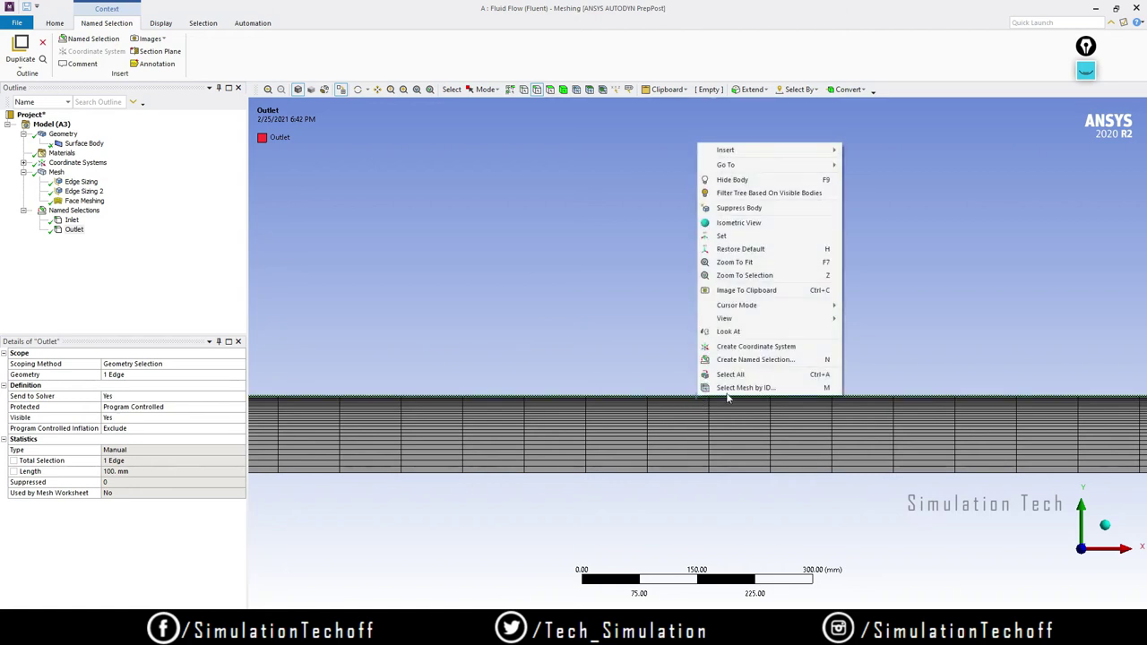
pyautogui.click(764, 359)
pyautogui.write('Wall')
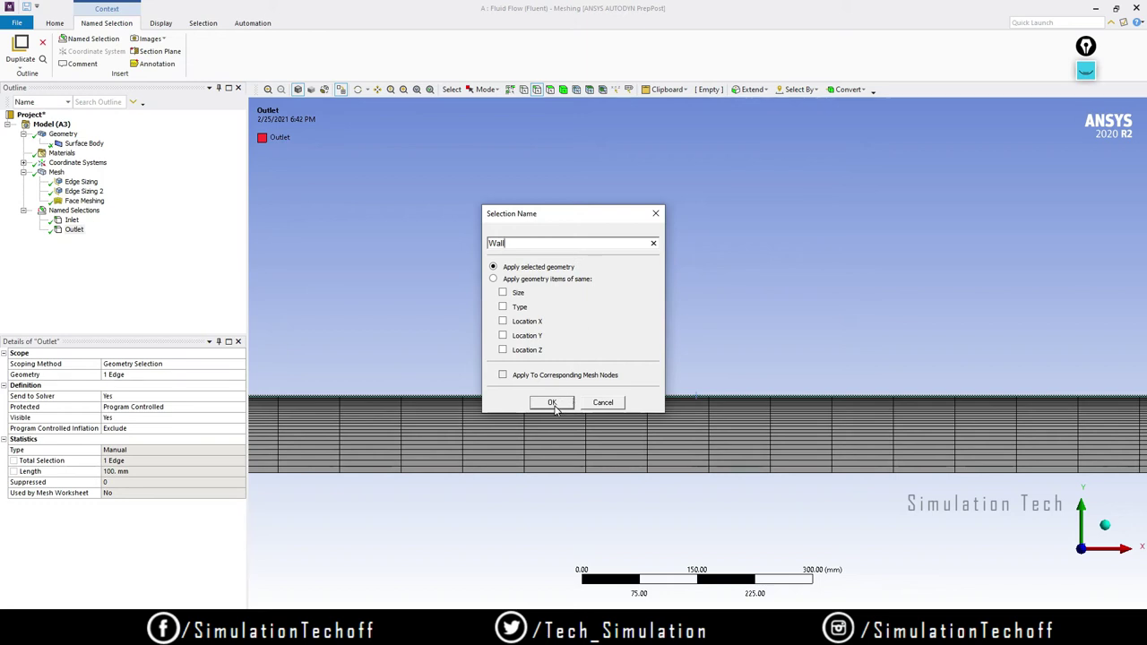
pyautogui.click(561, 403)
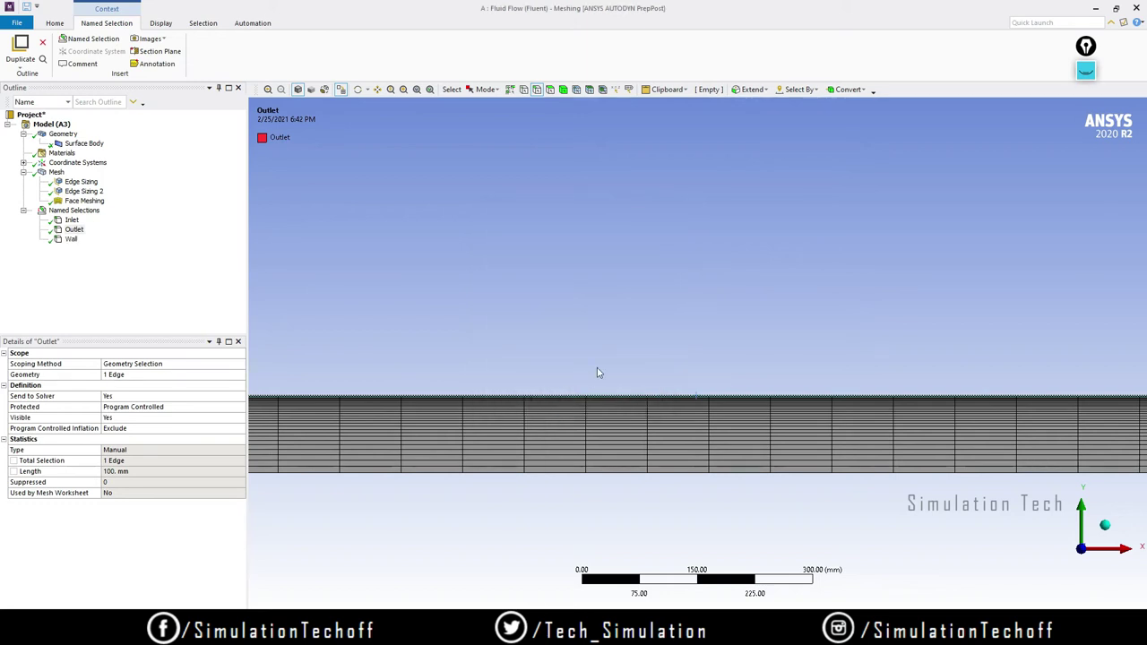
pyautogui.scroll(-5, 660, 381)
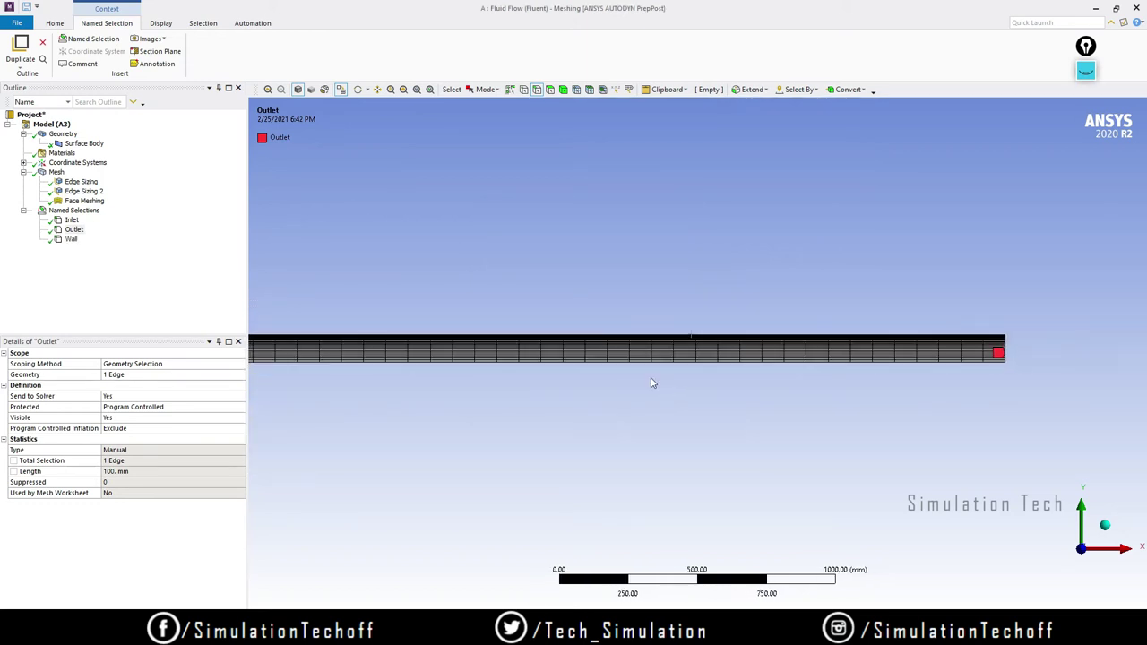
pyautogui.scroll(3, 682, 382)
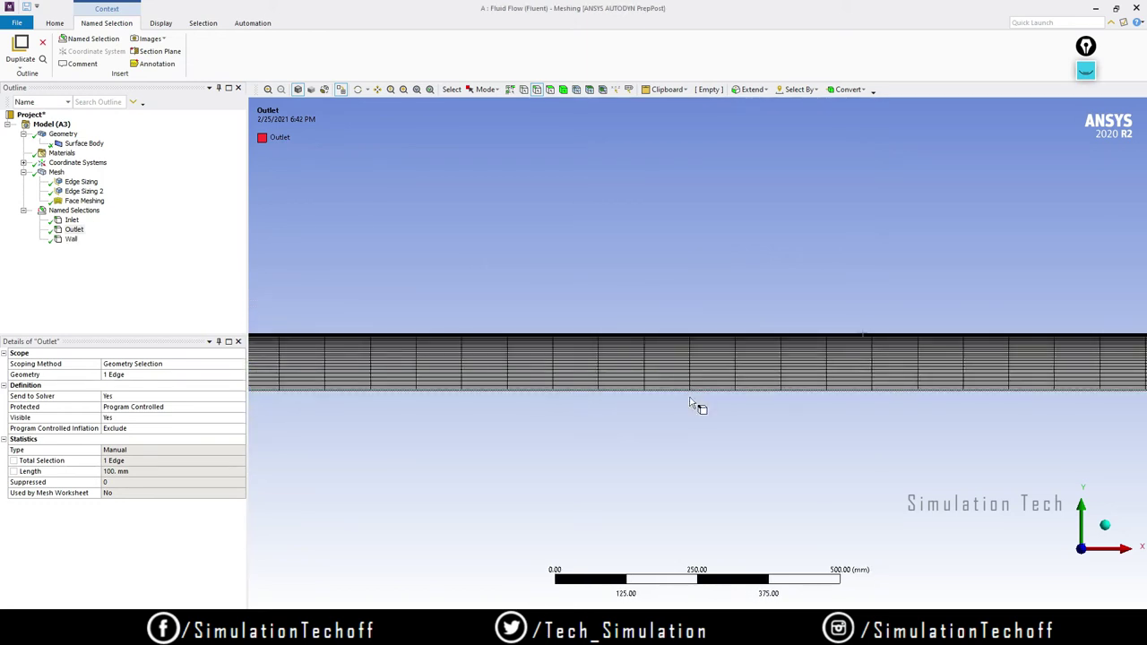
# Step: Create a named selection 'Axis' for the pipe's bottom edge
pyautogui.rightClick(688, 391)
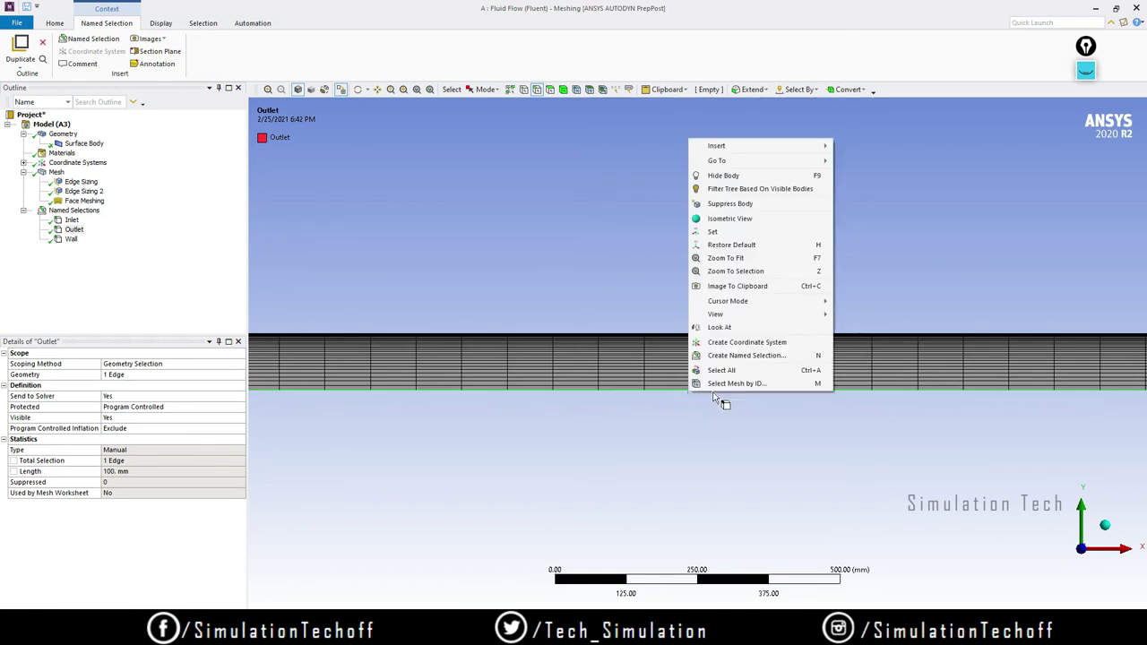
pyautogui.click(744, 355)
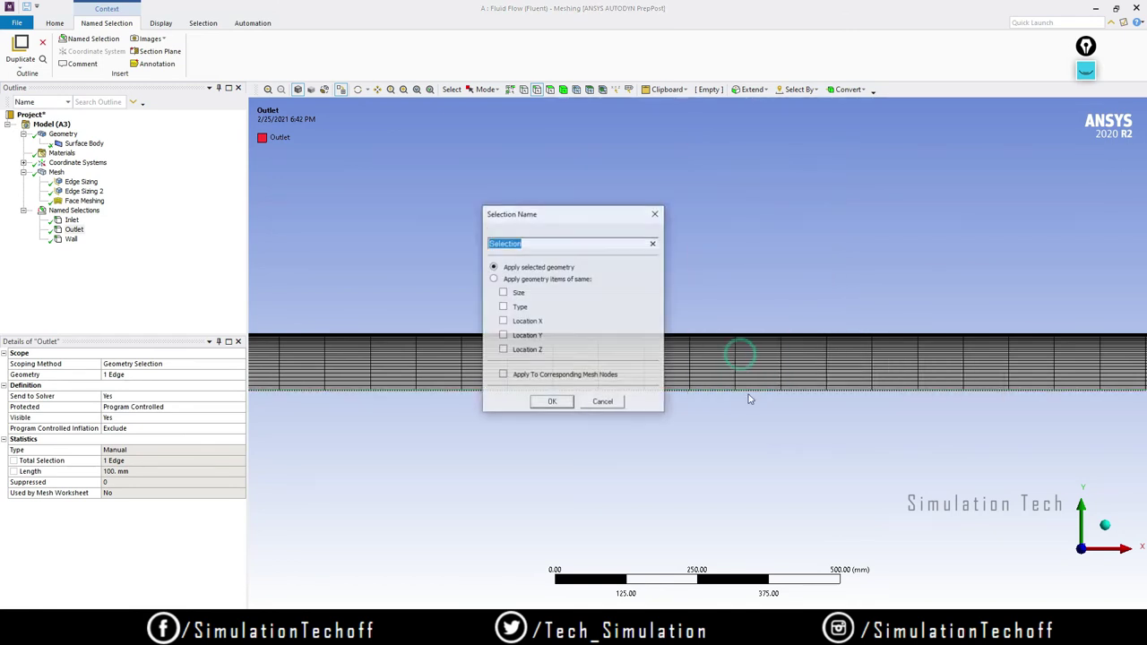
pyautogui.write('A')
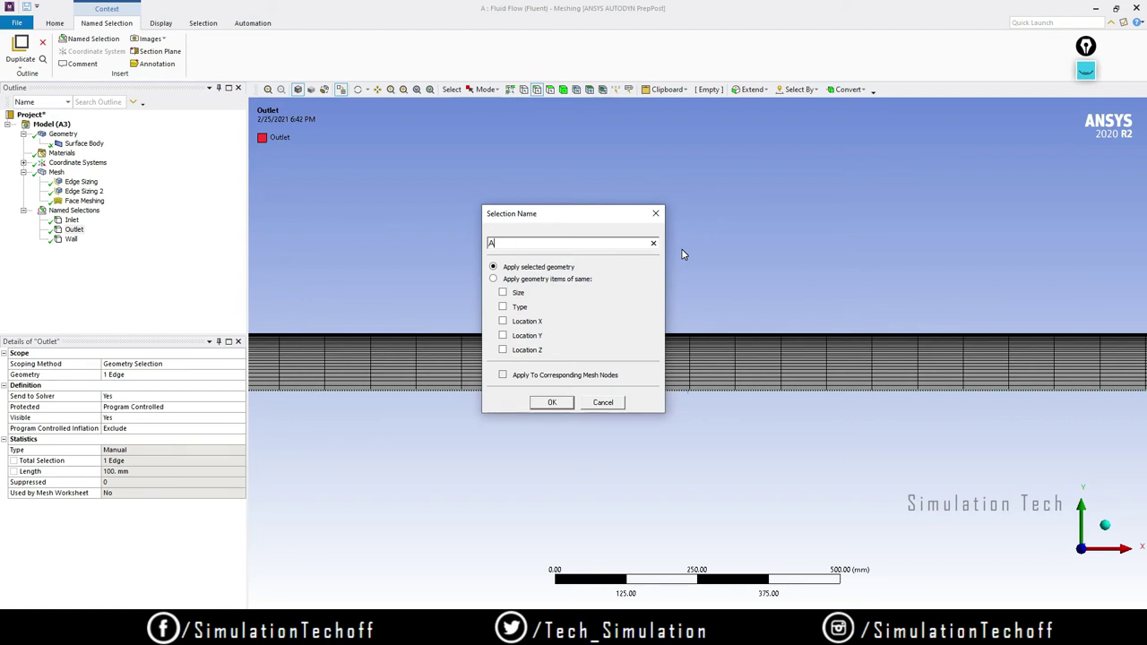
pyautogui.write('xis')
pyautogui.click(551, 403)
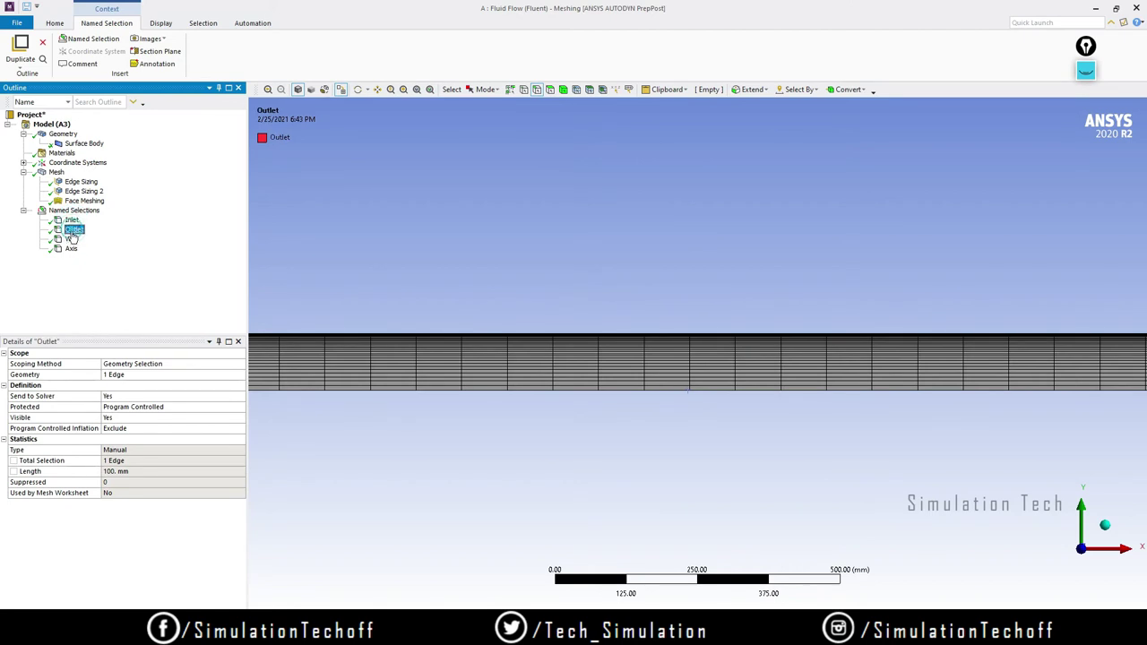
# Step: Display the Axis named selection and zoom and pan along the mesh strip to inspect it
pyautogui.click(71, 247)
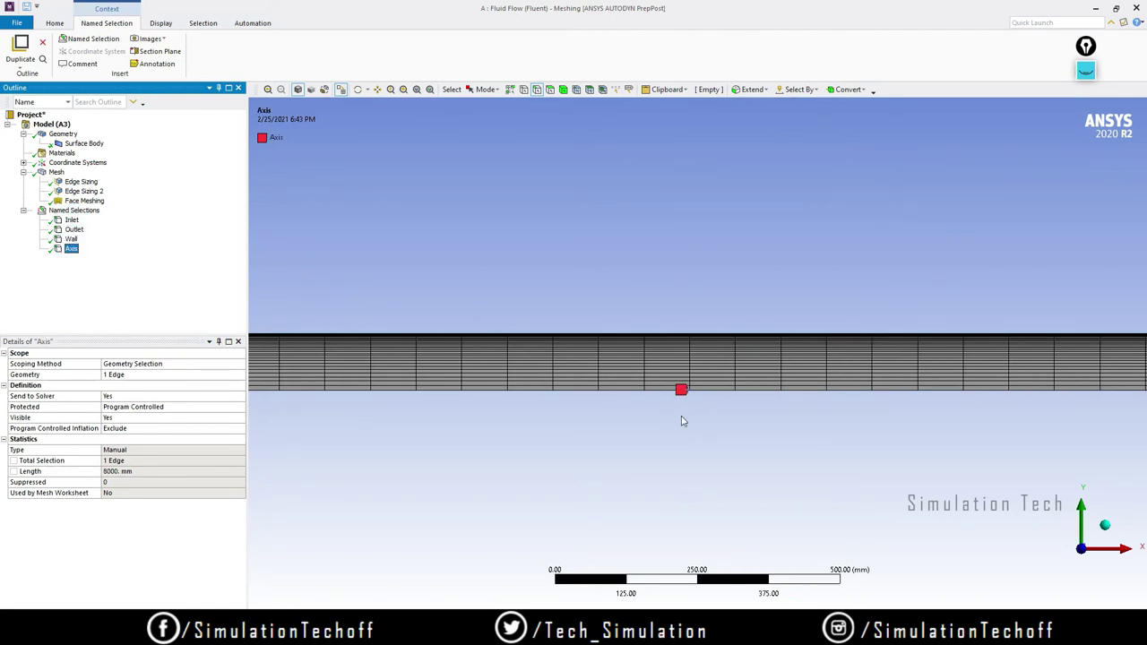
pyautogui.scroll(-3, 719, 402)
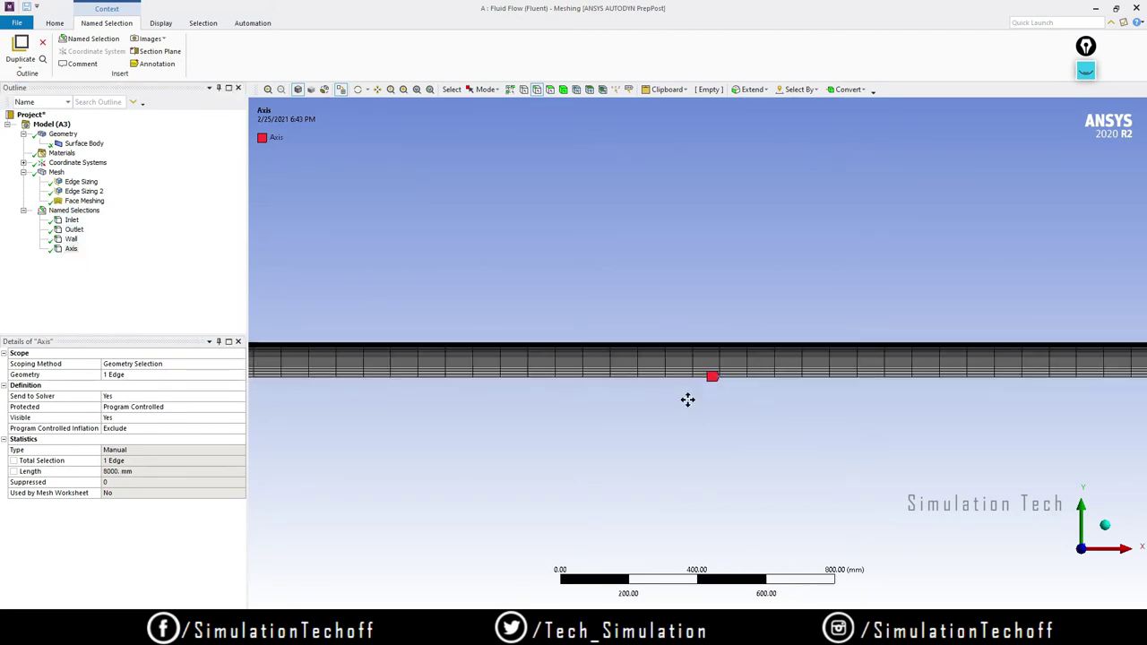
pyautogui.scroll(-3, 687, 399)
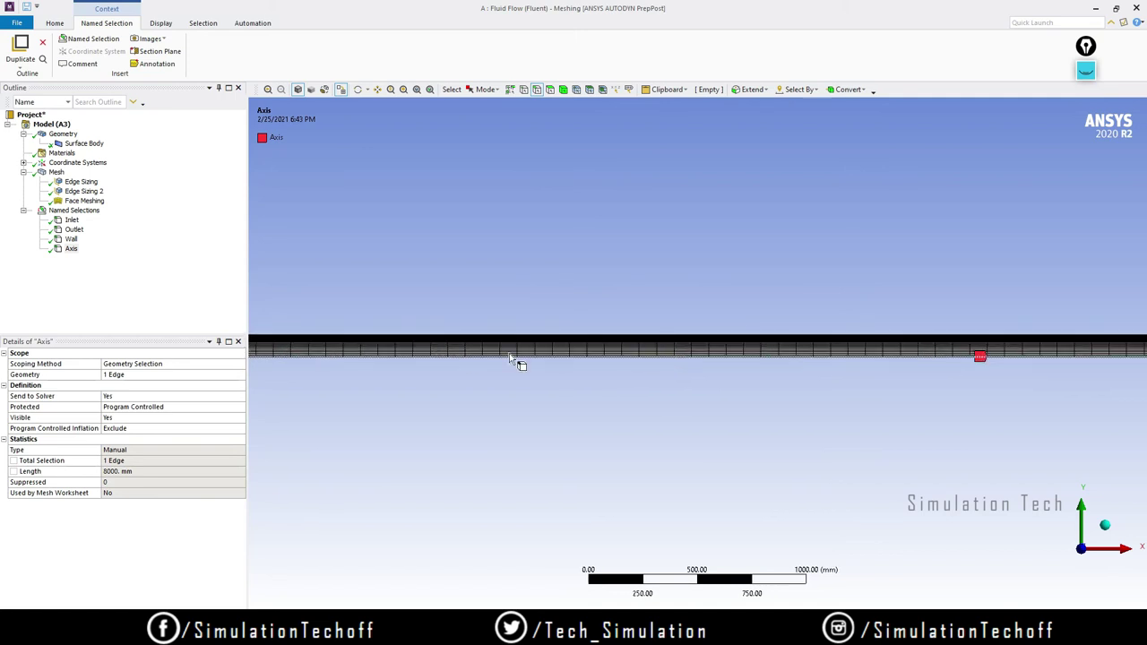
pyautogui.moveTo(511, 359)
pyautogui.keyDown('ctrl'); pyautogui.mouseDown(button='middle')
pyautogui.moveTo(622, 356)
pyautogui.moveTo(750, 328)
pyautogui.mouseUp(button='middle'); pyautogui.keyUp('ctrl')
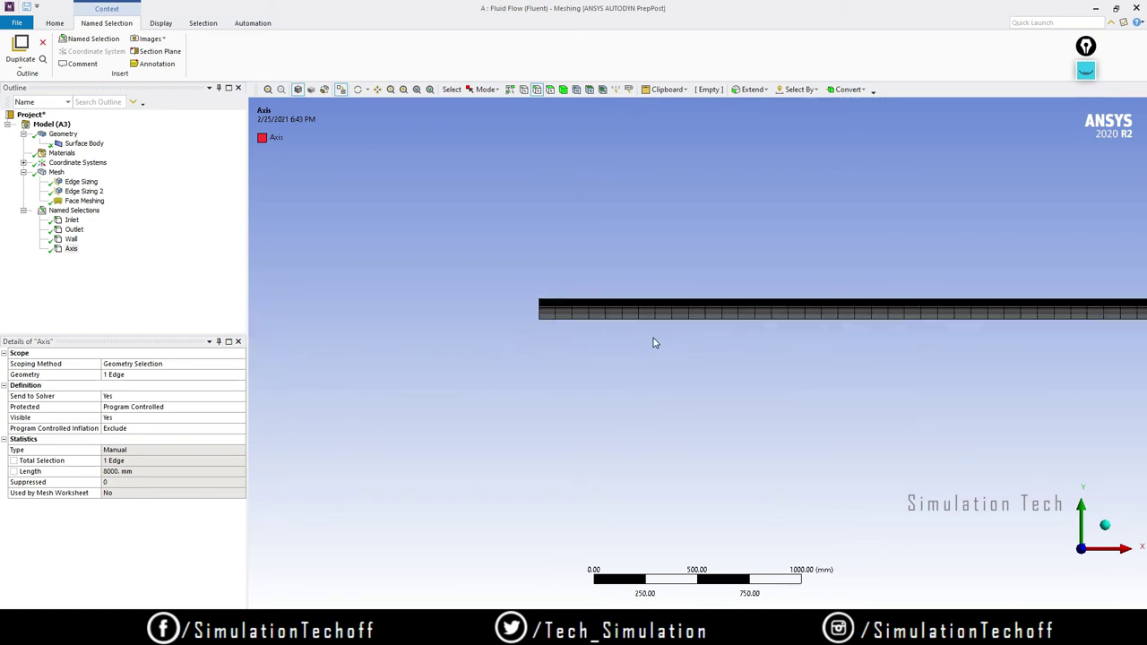
pyautogui.scroll(5, 538, 340)
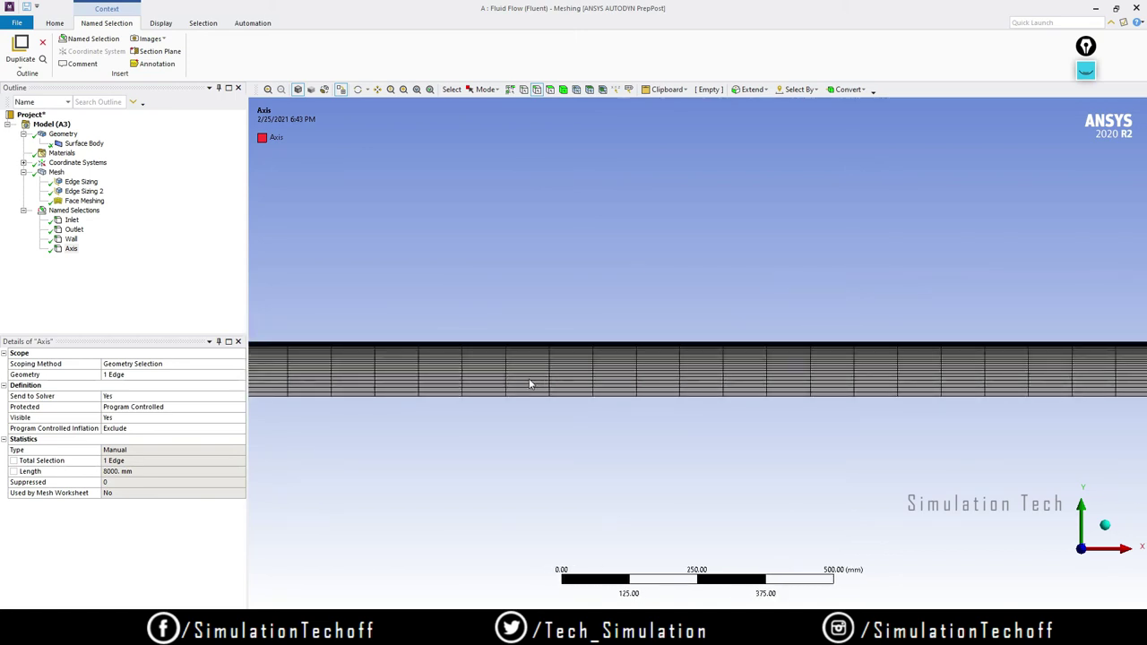
pyautogui.keyDown('ctrl'); pyautogui.moveTo(355, 367); pyautogui.dragTo(456, 371, button='middle'); pyautogui.keyUp('ctrl')
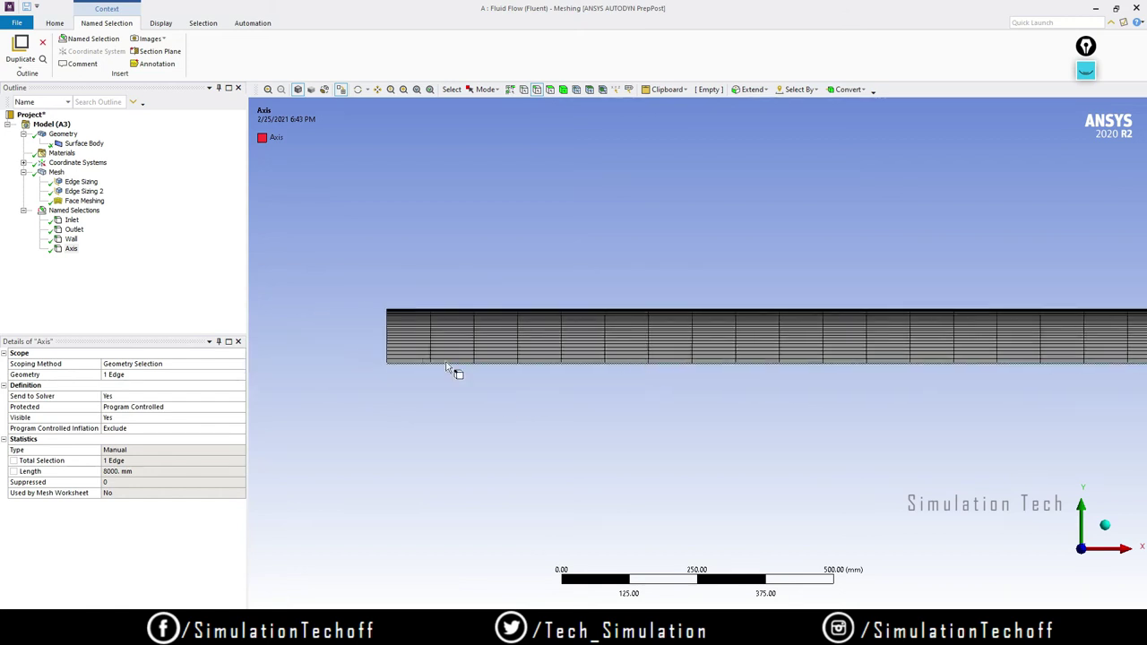
# Step: Review the Inlet, Outlet and Wall selections, clear the selection, and exit Meshing
pyautogui.click(72, 219)
pyautogui.click(73, 229)
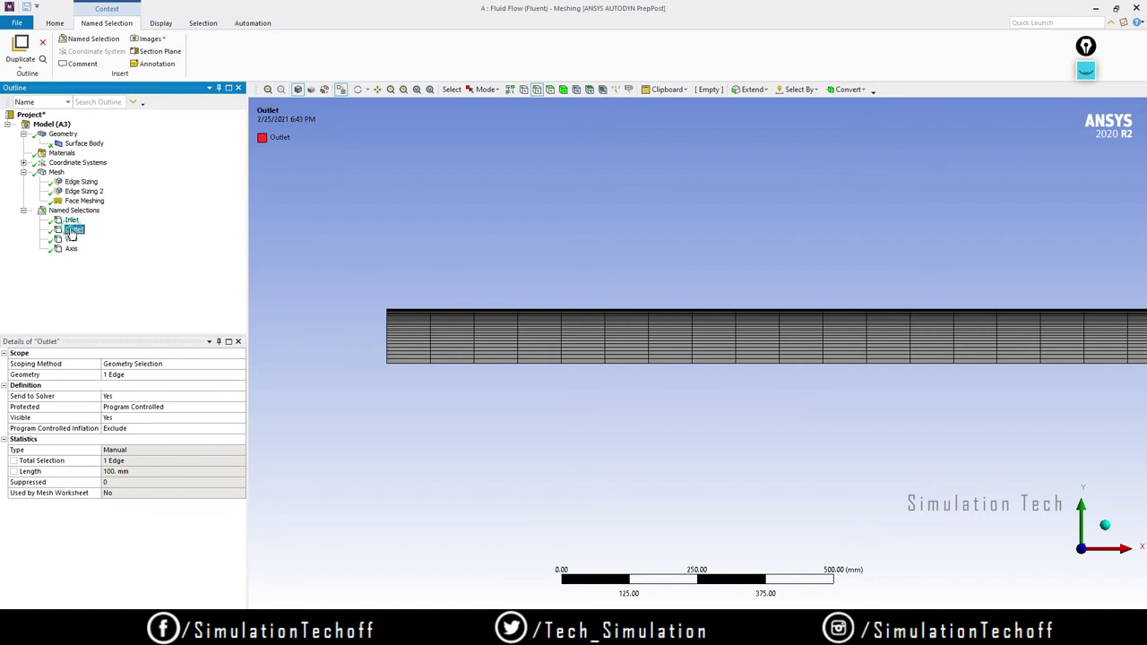
pyautogui.click(70, 239)
pyautogui.click(604, 440)
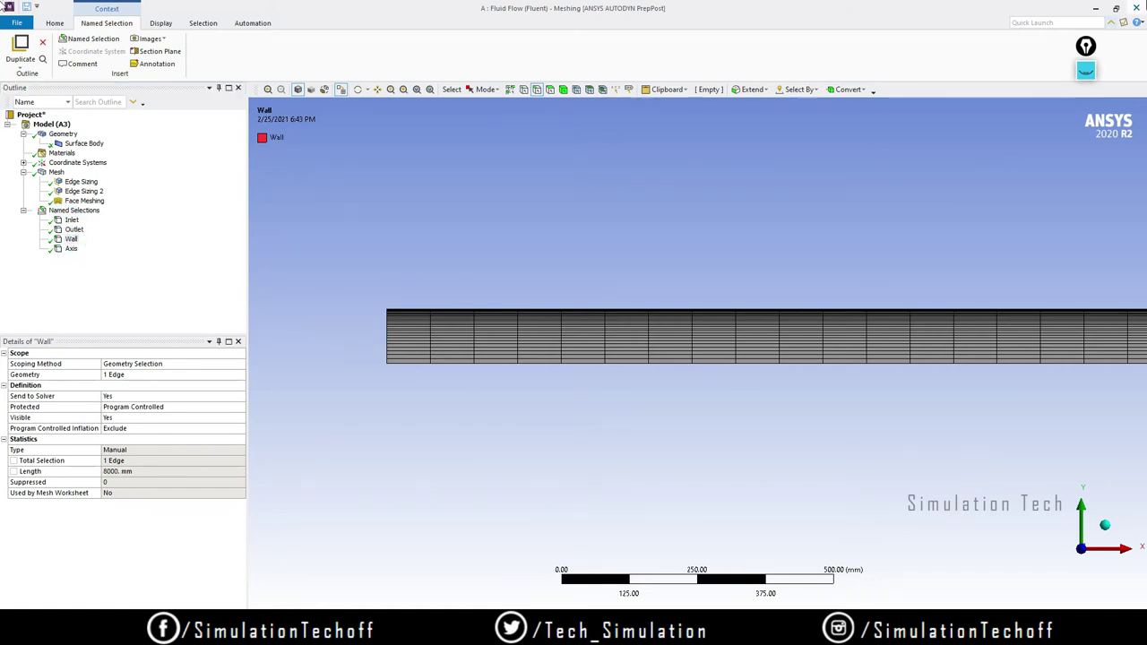
pyautogui.click(1136, 8)
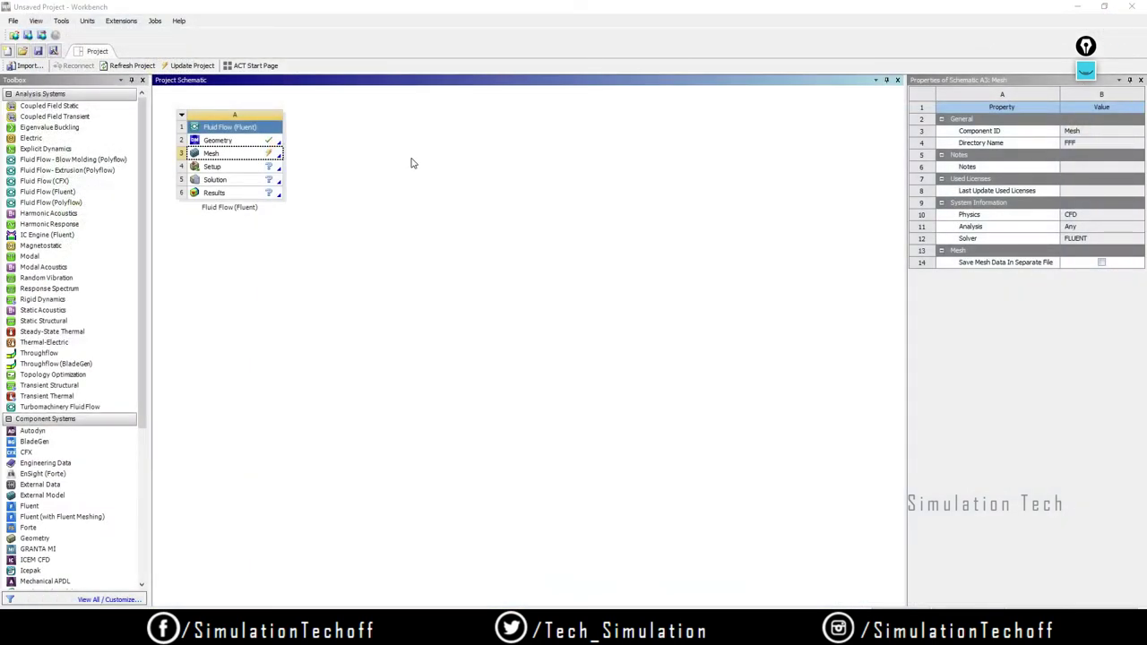
# Step: Update the Mesh cell of the Fluid Flow (Fluent) system from its context menu
pyautogui.rightClick(241, 154)
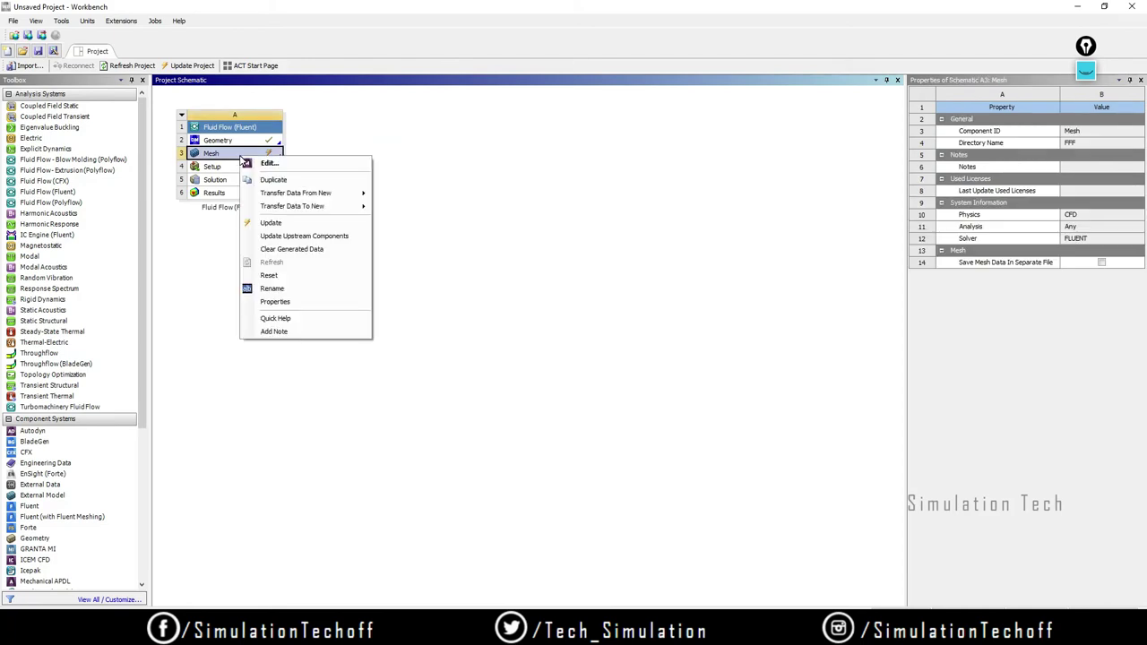
pyautogui.click(289, 226)
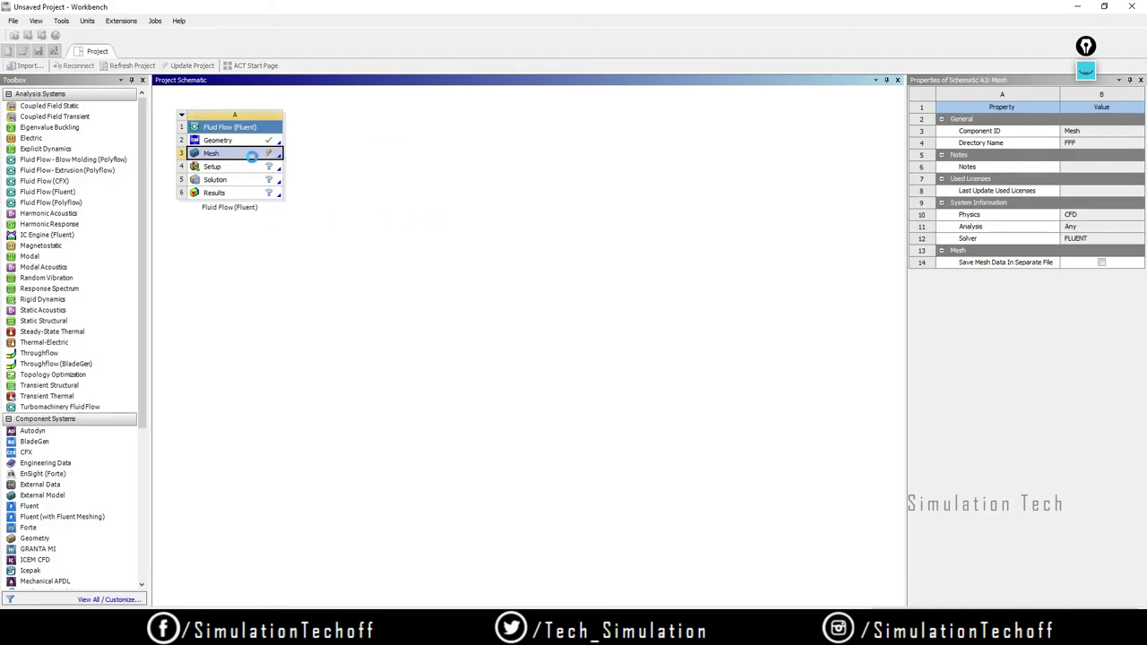
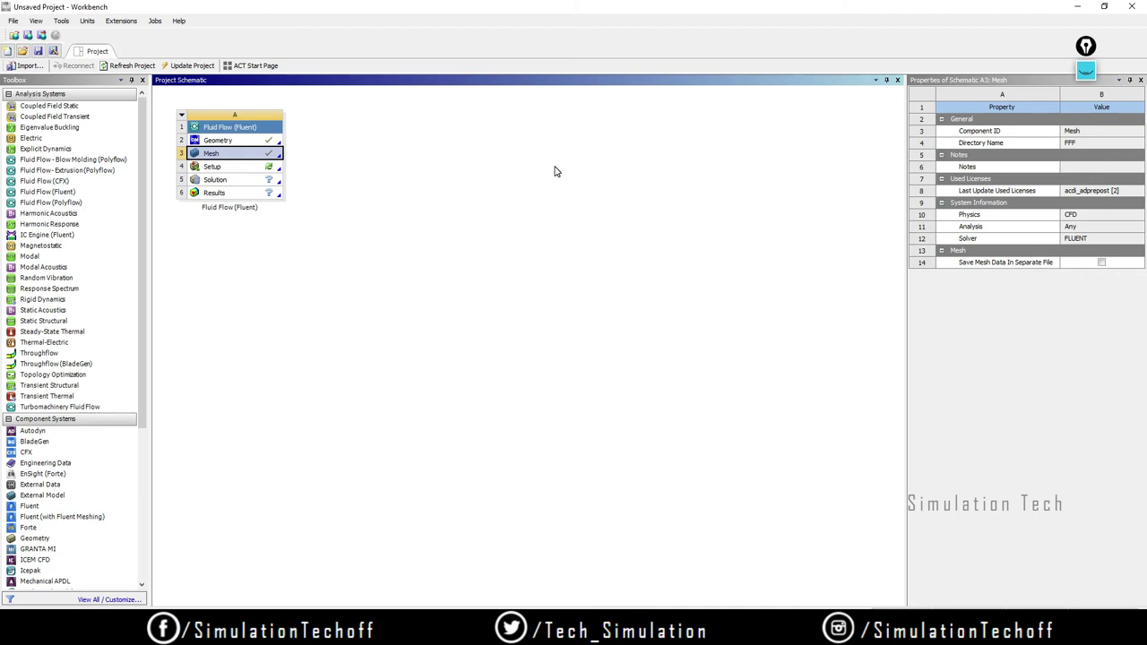
# Step: Select the Fluent system's Setup cell (row 4) and launch it to bring up the Fluent Launcher
pyautogui.click(548, 268)
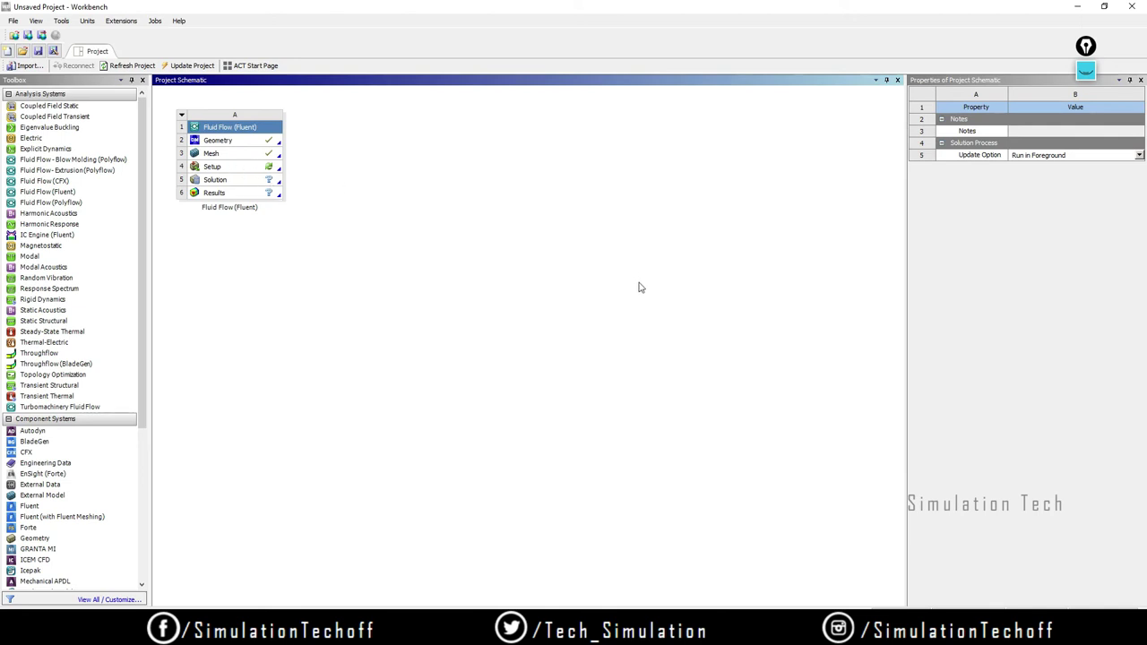
pyautogui.click(238, 168)
pyautogui.doubleClick(239, 169)
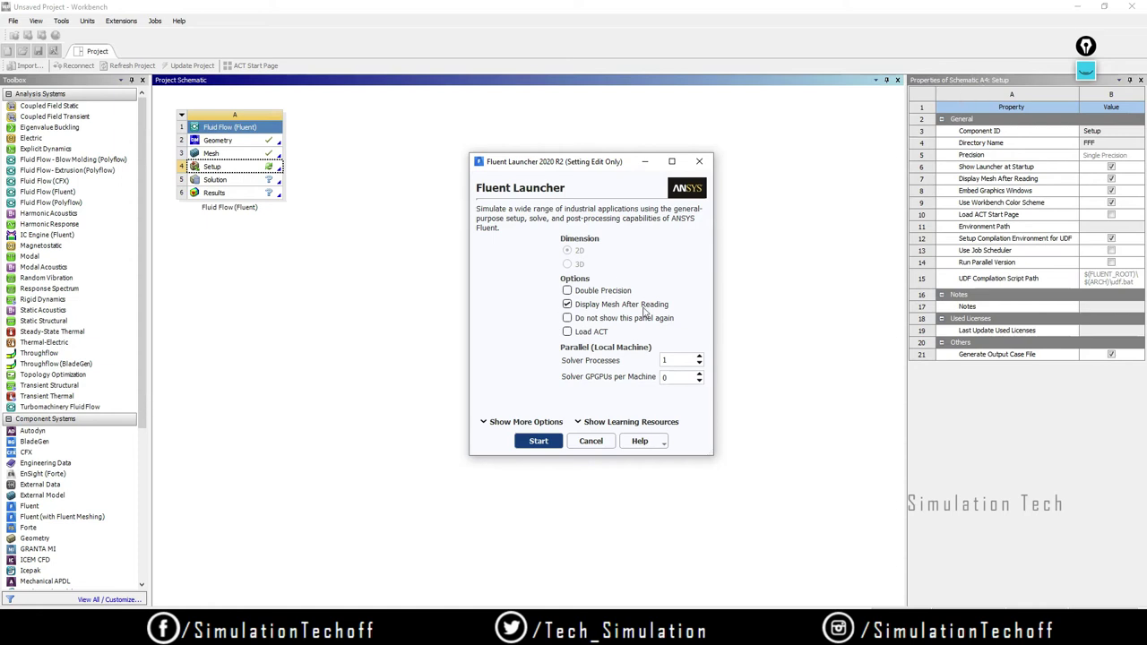
# Step: Start Fluent in Double Precision with Display Mesh After Reading kept on
pyautogui.click(567, 291)
pyautogui.click(542, 440)
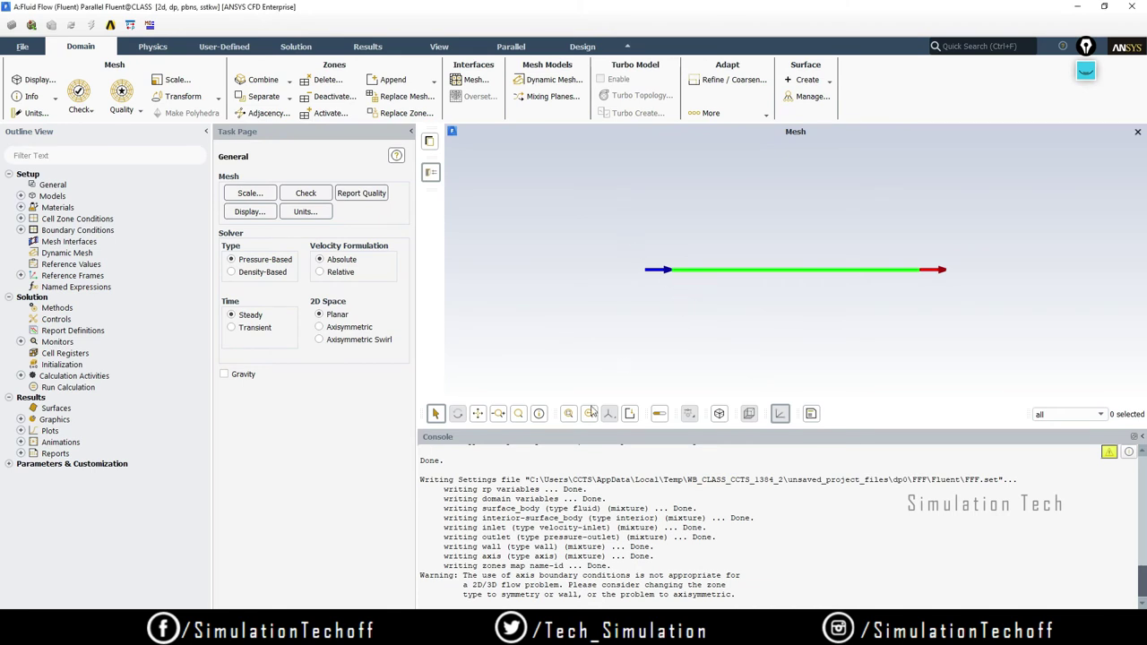
# Step: Zoom and pan the mesh view to bring the inlet end into view
pyautogui.click(497, 413)
pyautogui.moveTo(675, 356); pyautogui.dragTo(687, 277)
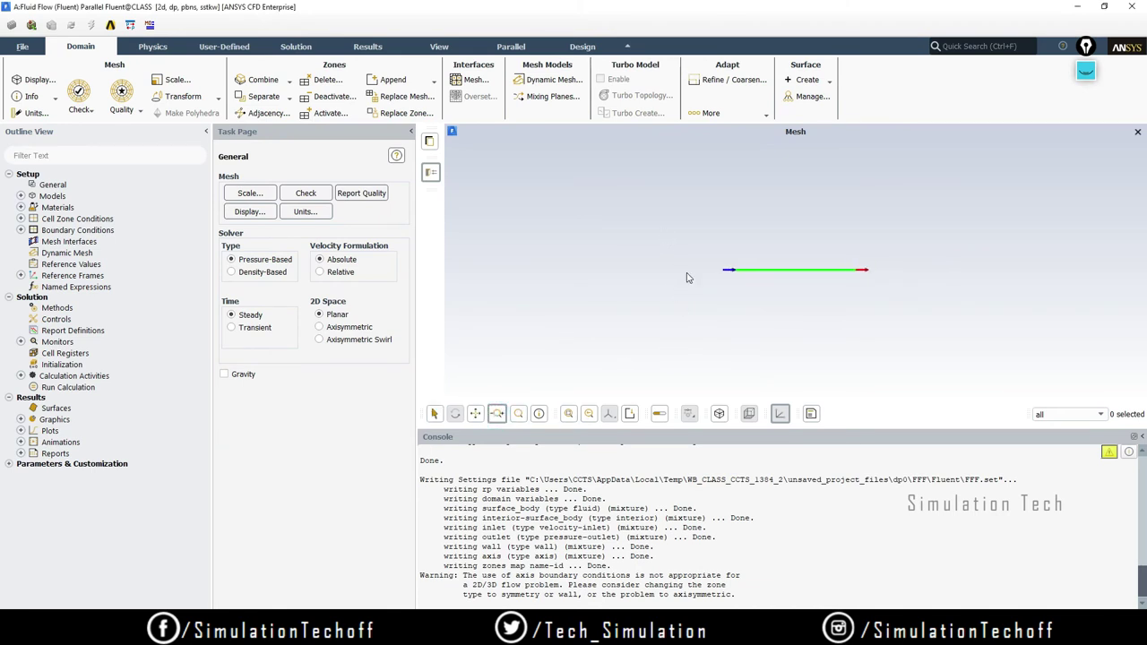
pyautogui.scroll(5, 639, 302)
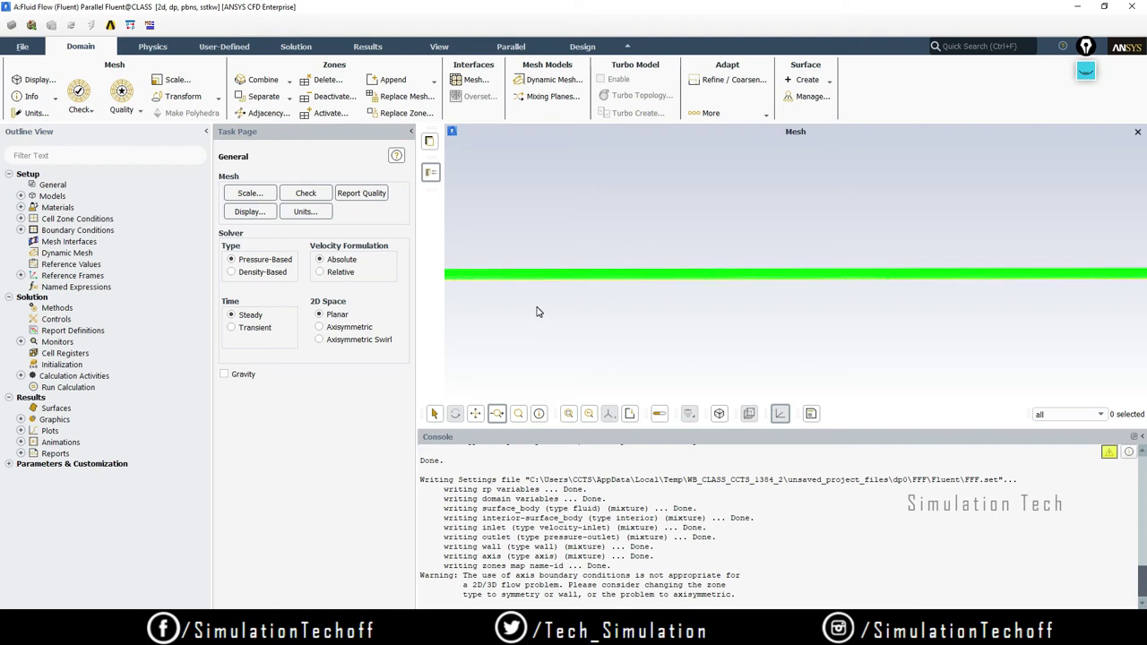
pyautogui.click(476, 413)
pyautogui.moveTo(481, 306); pyautogui.dragTo(896, 308)
pyautogui.moveTo(555, 308); pyautogui.dragTo(632, 302)
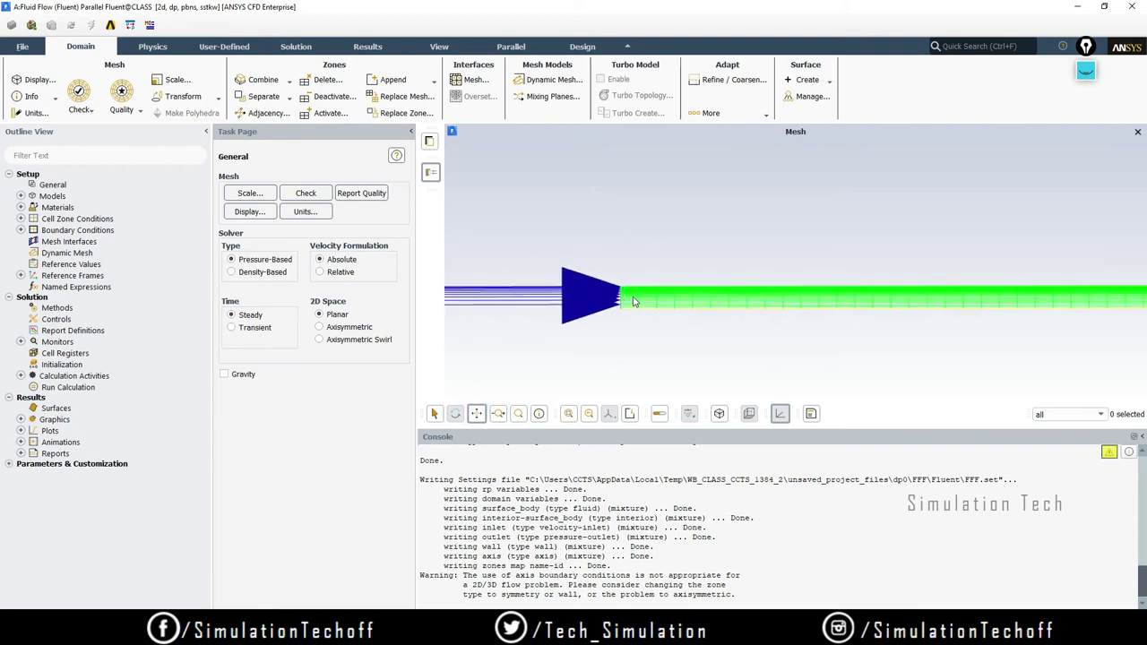
pyautogui.scroll(4, 632, 302)
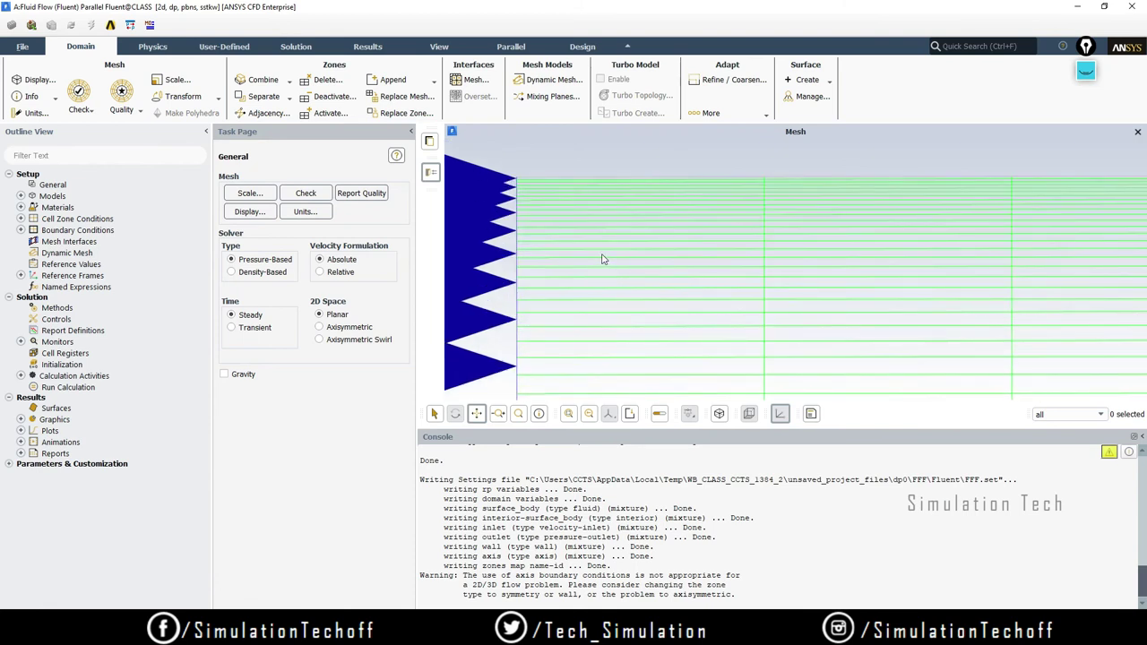
pyautogui.scroll(-5, 573, 241)
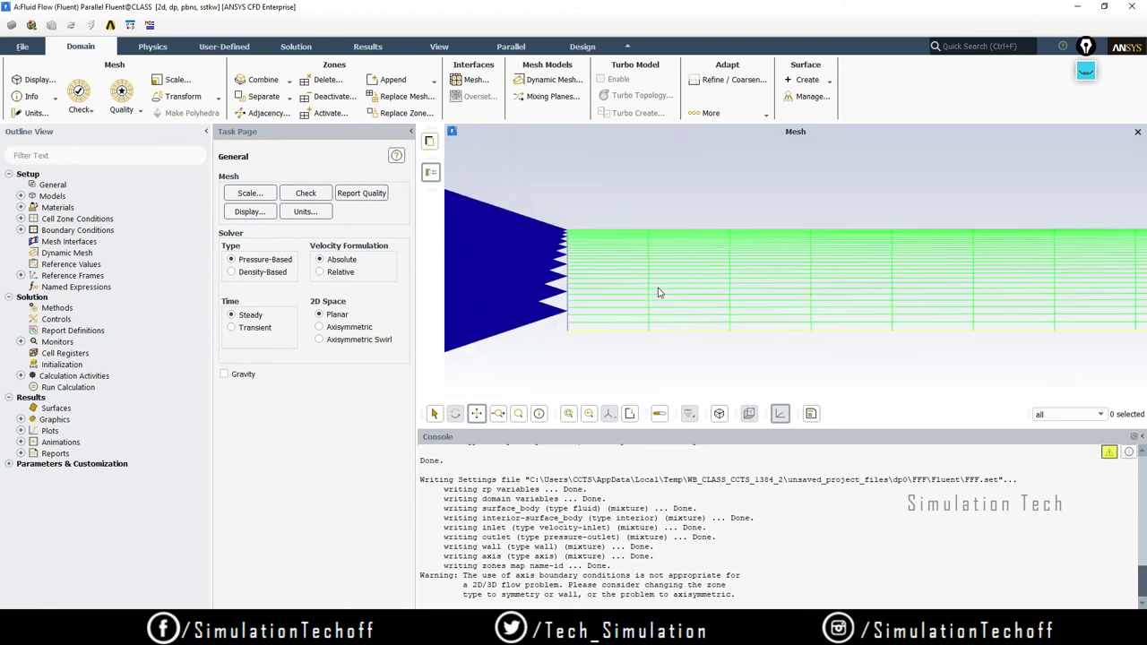
# Step: Run the mesh check and review the reported volume and face-area statistics
pyautogui.click(305, 193)
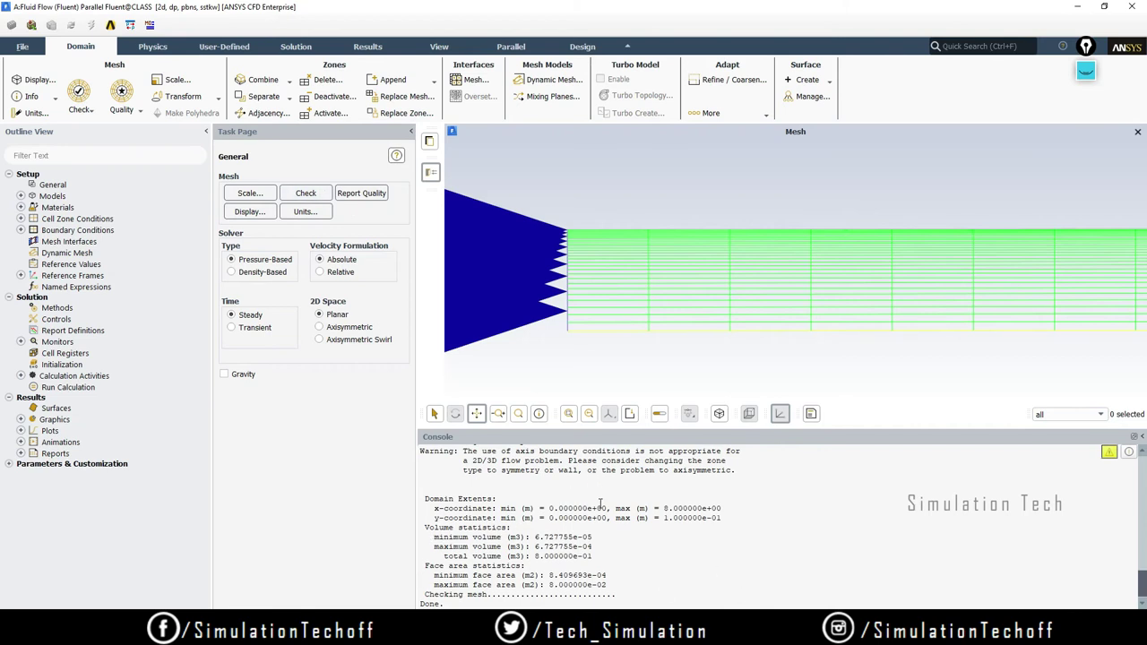
pyautogui.moveTo(510, 536); pyautogui.dragTo(614, 587)
pyautogui.click(645, 588)
# Step: Highlight the 2D Space setting and switch it from Planar to Axisymmetric
pyautogui.click(1085, 70)
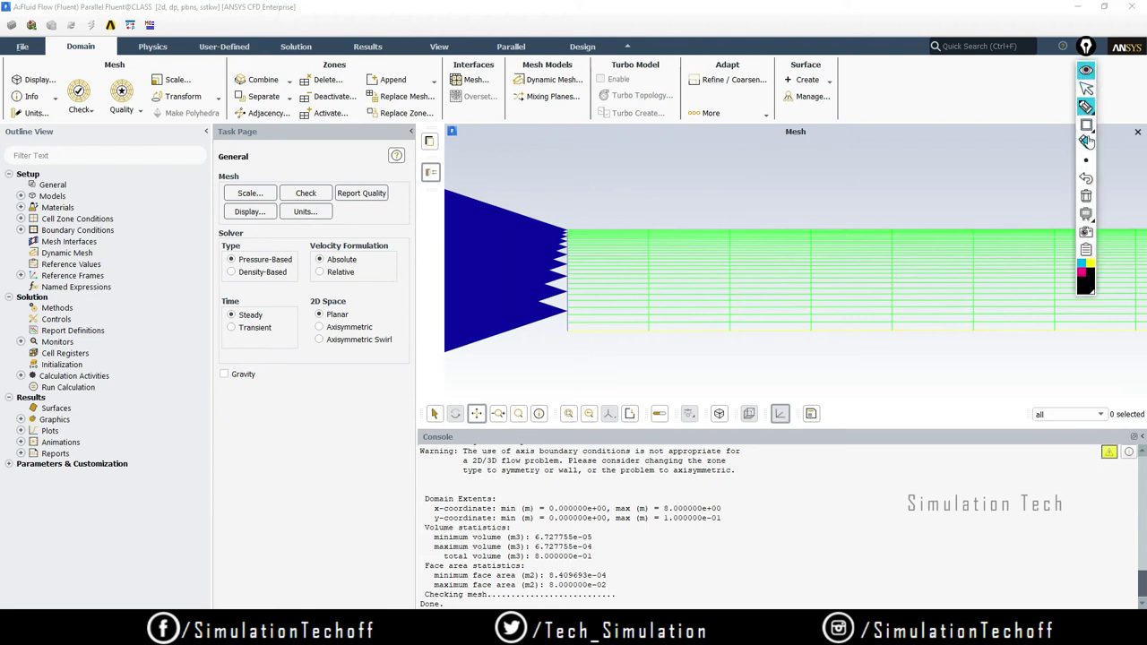
pyautogui.click(1086, 125)
pyautogui.moveTo(299, 292); pyautogui.dragTo(403, 364)
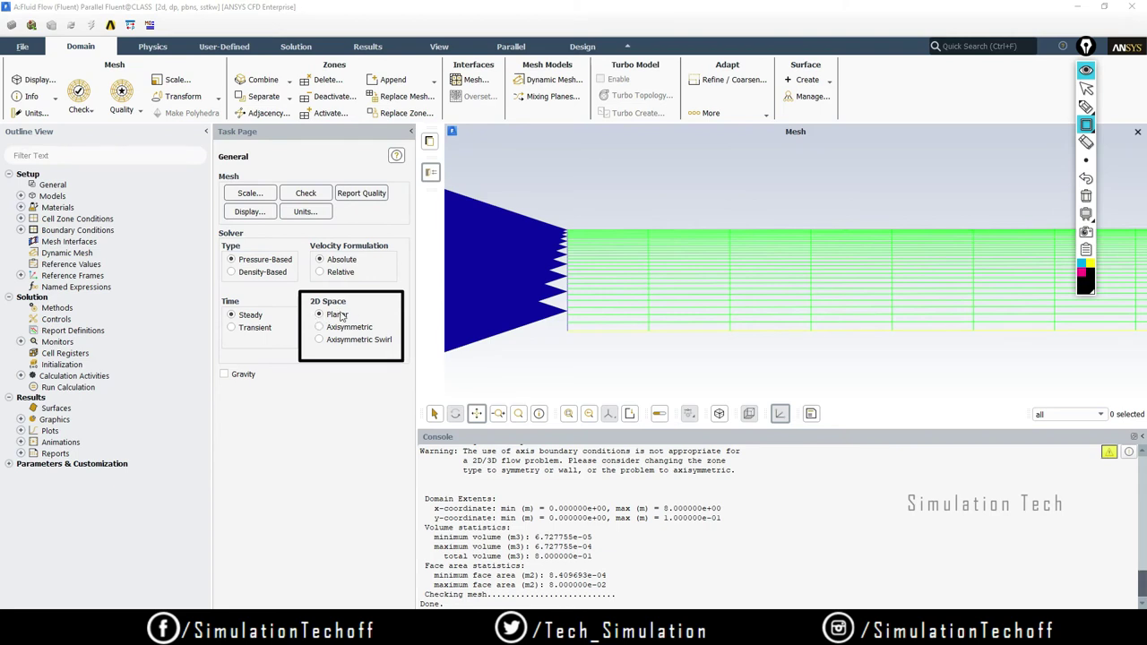
pyautogui.click(1085, 196)
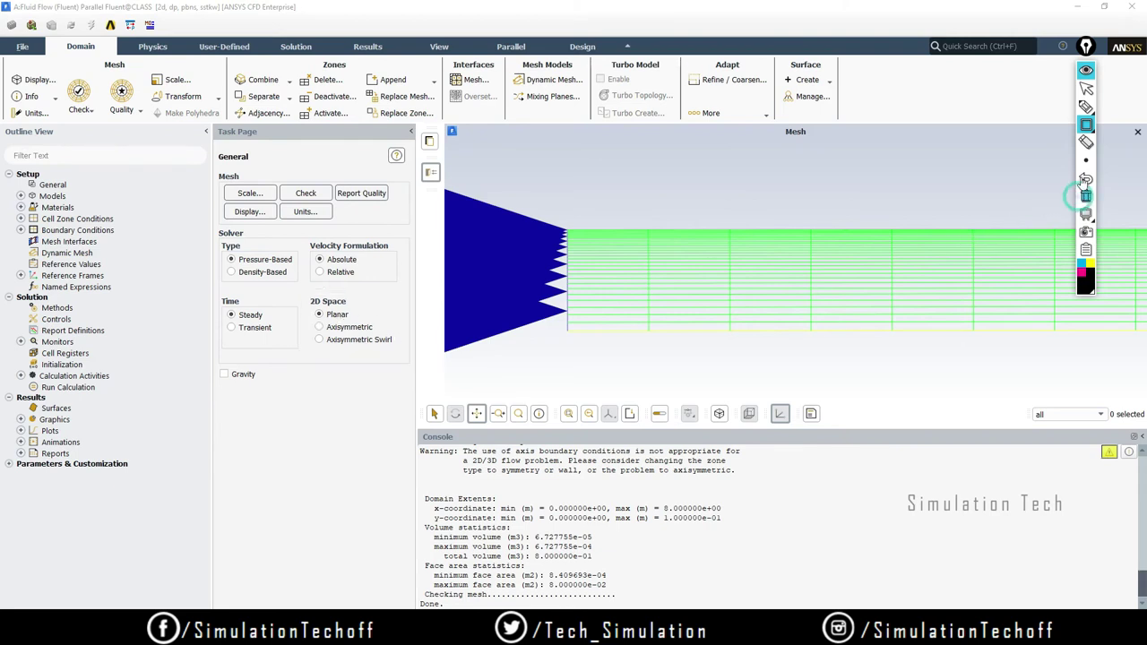
pyautogui.click(1086, 88)
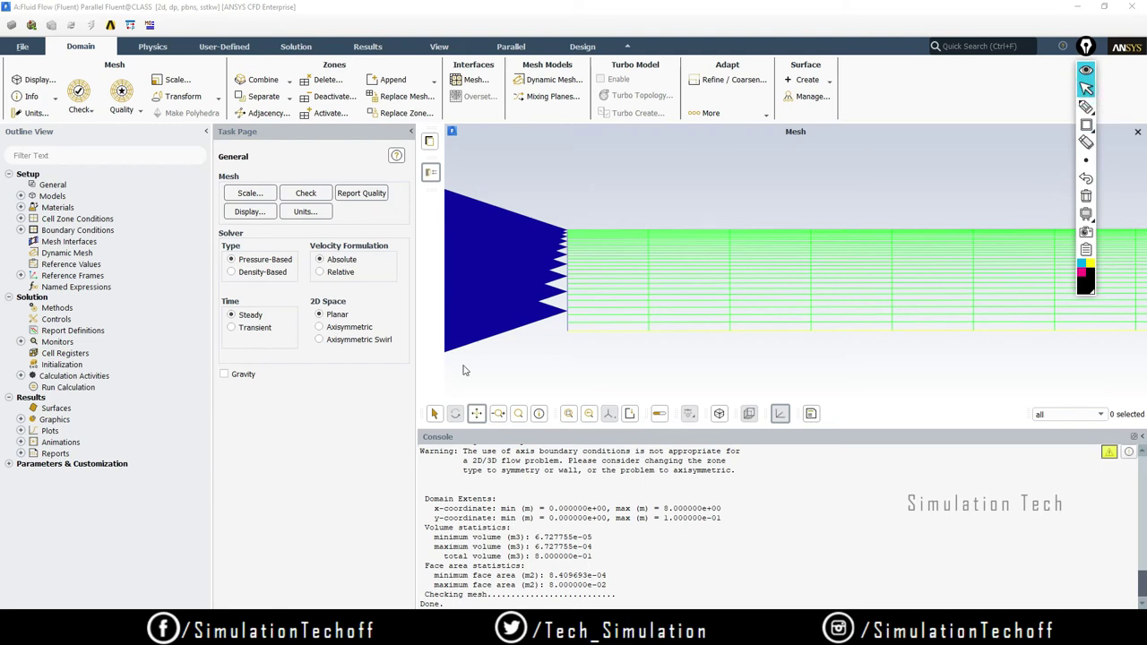
pyautogui.click(321, 329)
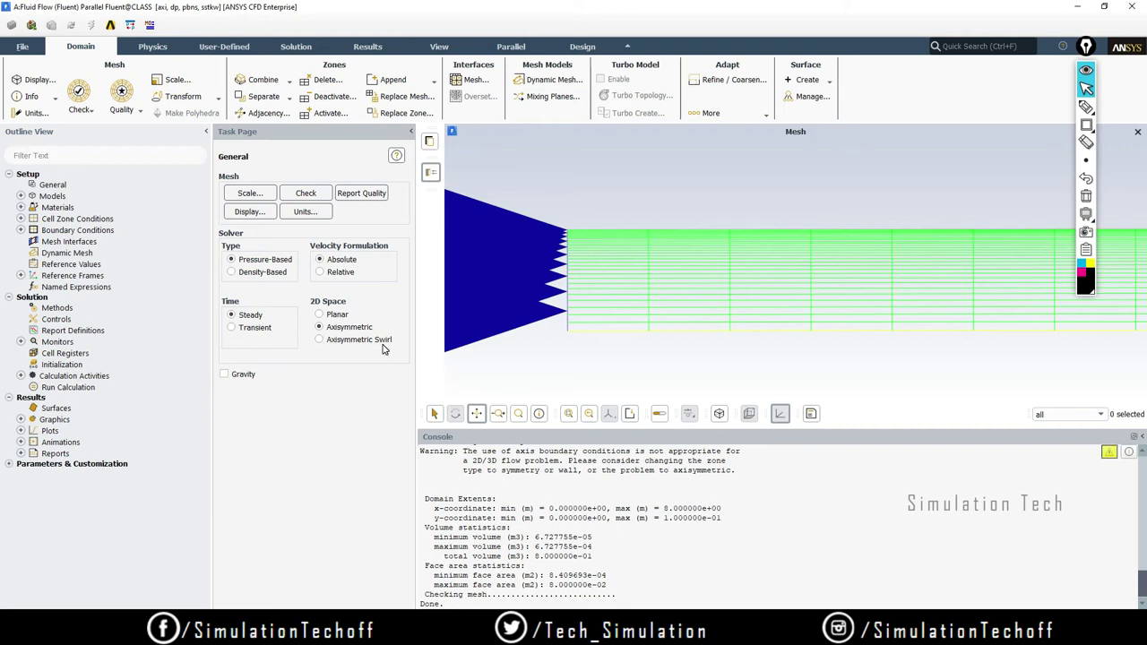
# Step: Sketch pen annotations illustrating rotation and swirl, then underline and tick the Axisymmetric choice
pyautogui.moveTo(1086, 124)
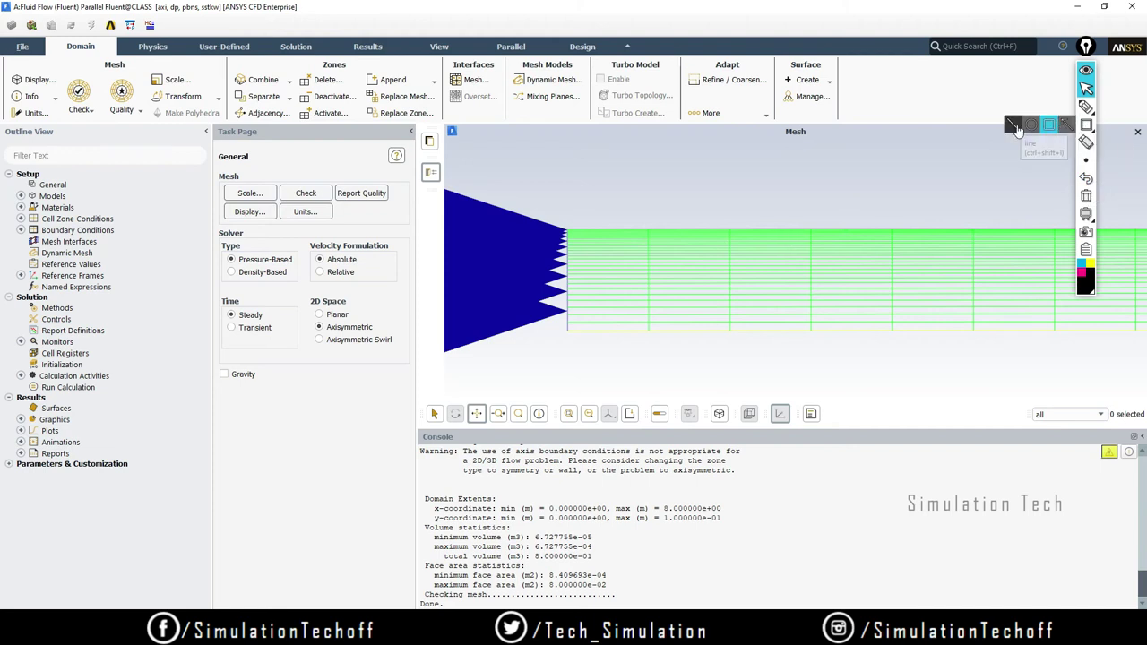
pyautogui.click(1086, 106)
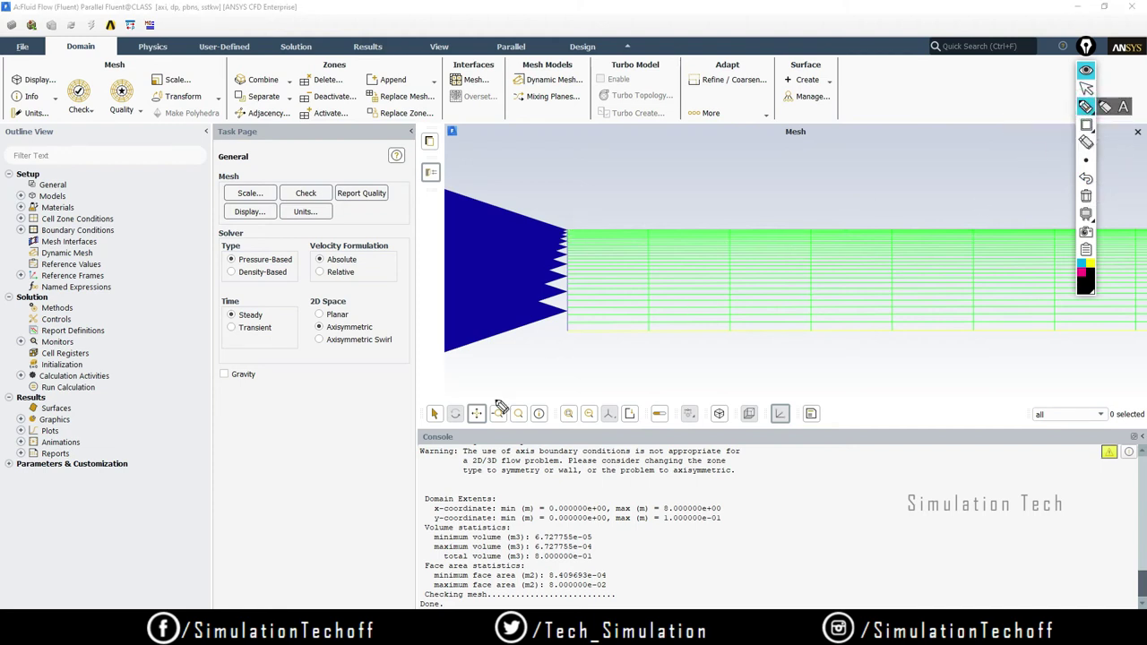
pyautogui.moveTo(659, 339)
pyautogui.mouseDown()
pyautogui.moveTo(540, 381)
pyautogui.moveTo(527, 347)
pyautogui.moveTo(553, 361)
pyautogui.mouseUp()
pyautogui.moveTo(664, 240)
pyautogui.mouseDown()
pyautogui.moveTo(696, 249)
pyautogui.moveTo(702, 235)
pyautogui.mouseUp()
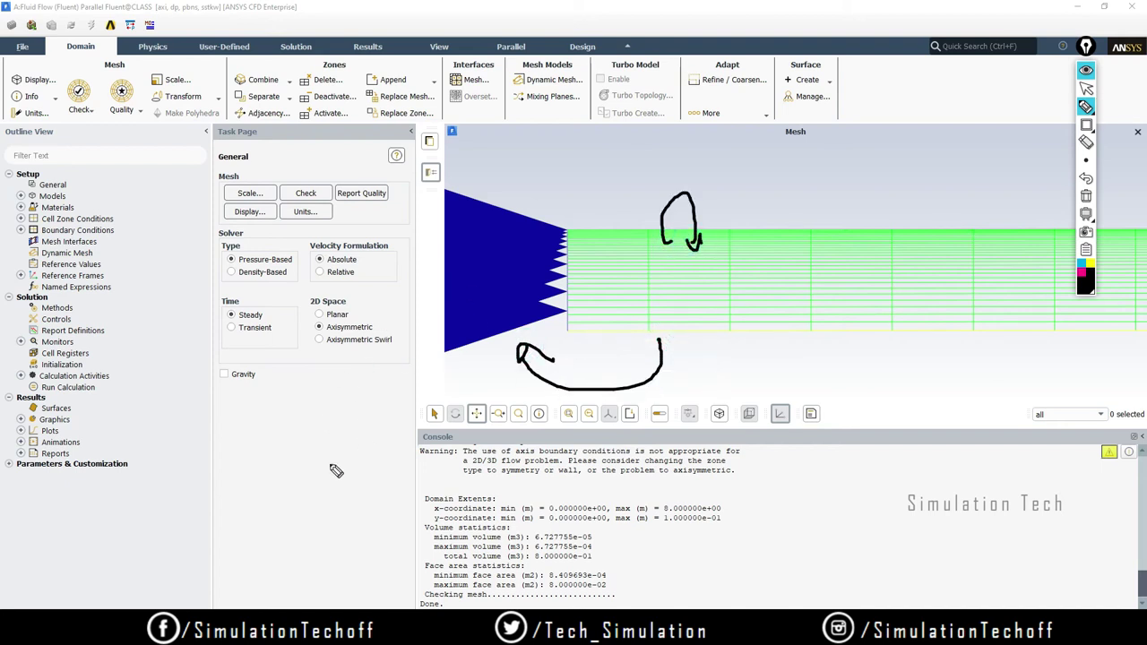
pyautogui.moveTo(331, 464)
pyautogui.mouseDown()
pyautogui.moveTo(269, 435)
pyautogui.moveTo(368, 486)
pyautogui.moveTo(249, 492)
pyautogui.moveTo(341, 390)
pyautogui.mouseUp()
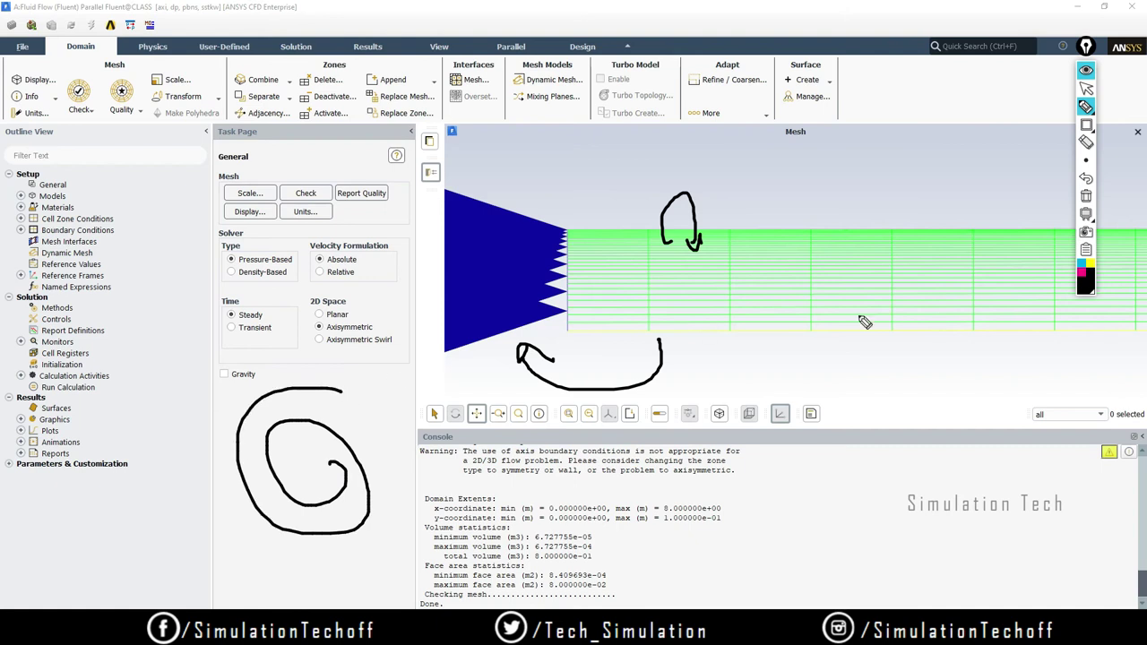
pyautogui.click(1086, 214)
pyautogui.moveTo(311, 328)
pyautogui.mouseDown()
pyautogui.moveTo(399, 355)
pyautogui.moveTo(403, 328)
pyautogui.mouseUp()
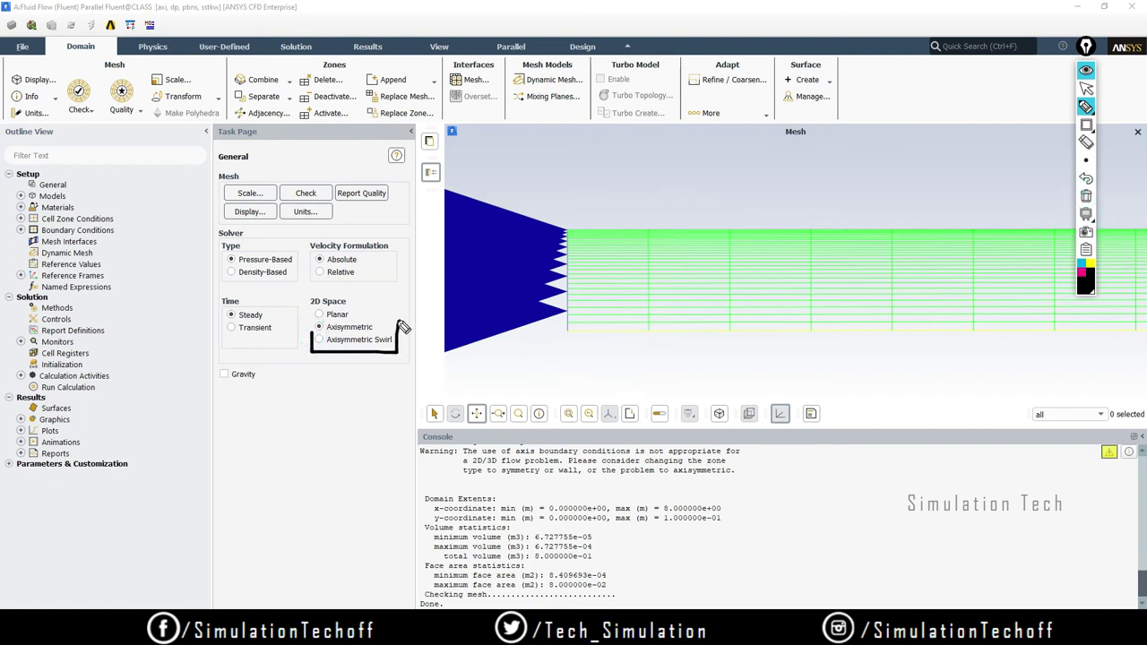
pyautogui.click(1086, 215)
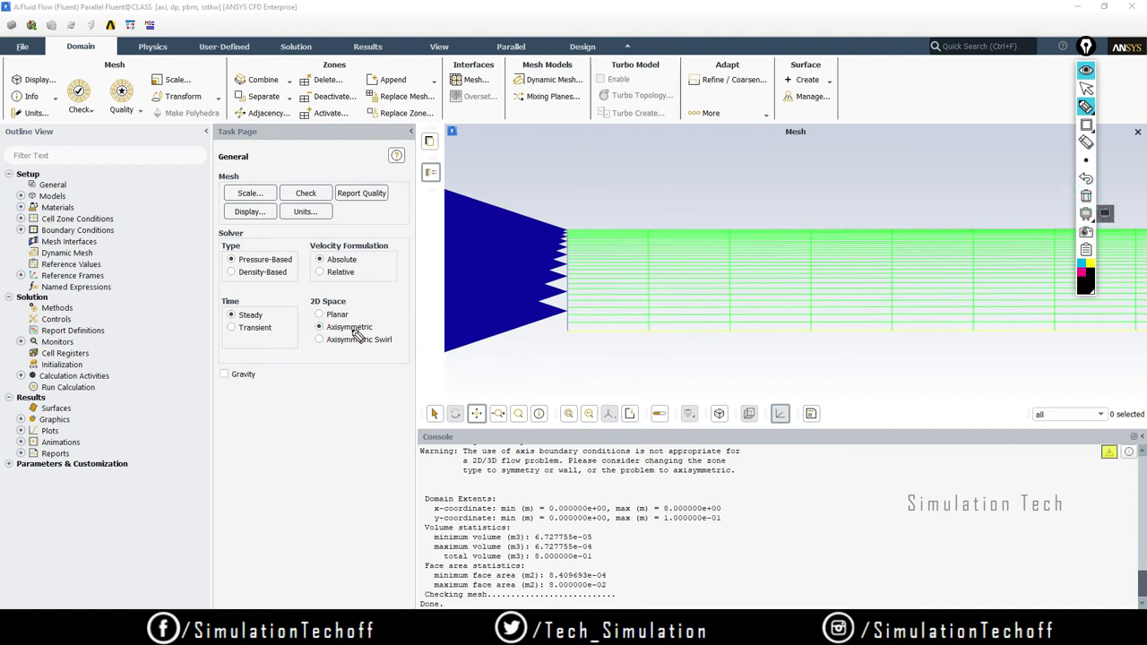
pyautogui.moveTo(378, 324); pyautogui.dragTo(392, 313)
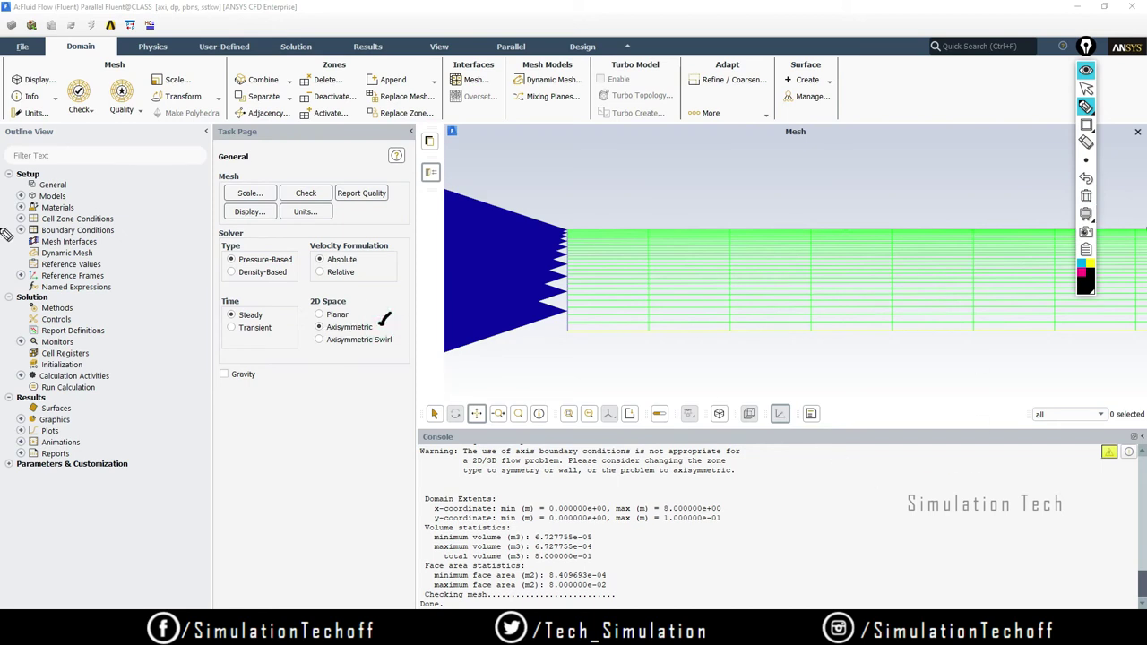
pyautogui.click(1086, 214)
# Step: Annotate the pressure-based, steady and mesh units settings, then put away the annotation tools
pyautogui.moveTo(272, 254); pyautogui.dragTo(285, 250)
pyautogui.moveTo(223, 306)
pyautogui.mouseDown()
pyautogui.moveTo(238, 318)
pyautogui.moveTo(273, 309)
pyautogui.mouseUp()
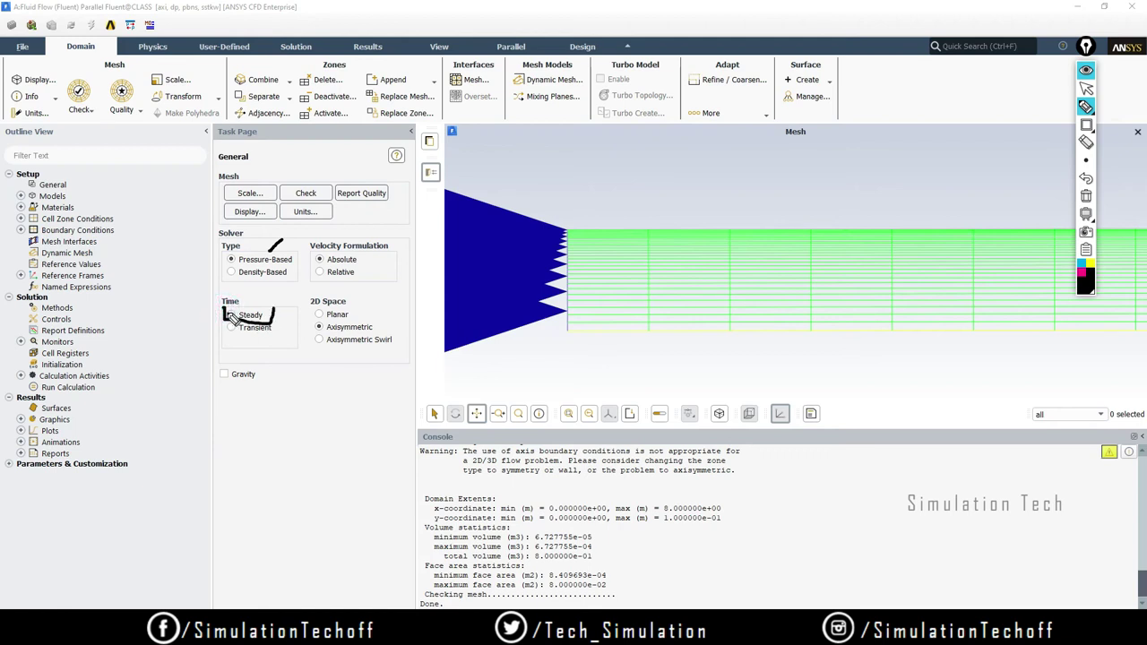
pyautogui.click(1086, 199)
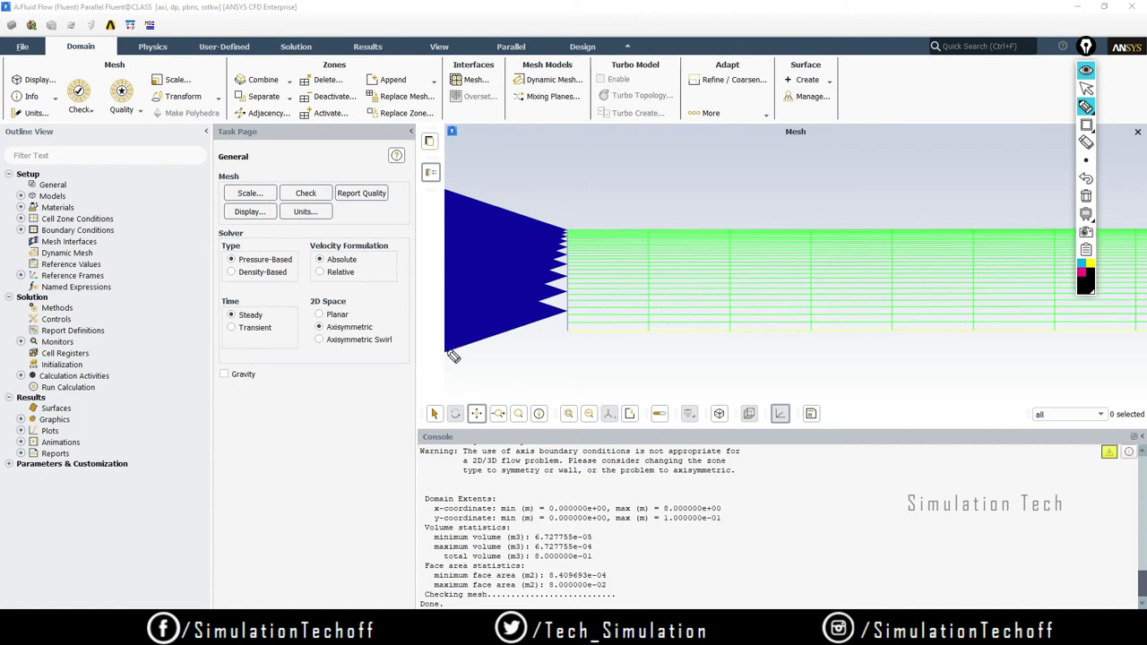
pyautogui.moveTo(302, 215)
pyautogui.mouseDown()
pyautogui.moveTo(339, 223)
pyautogui.moveTo(269, 224)
pyautogui.mouseUp()
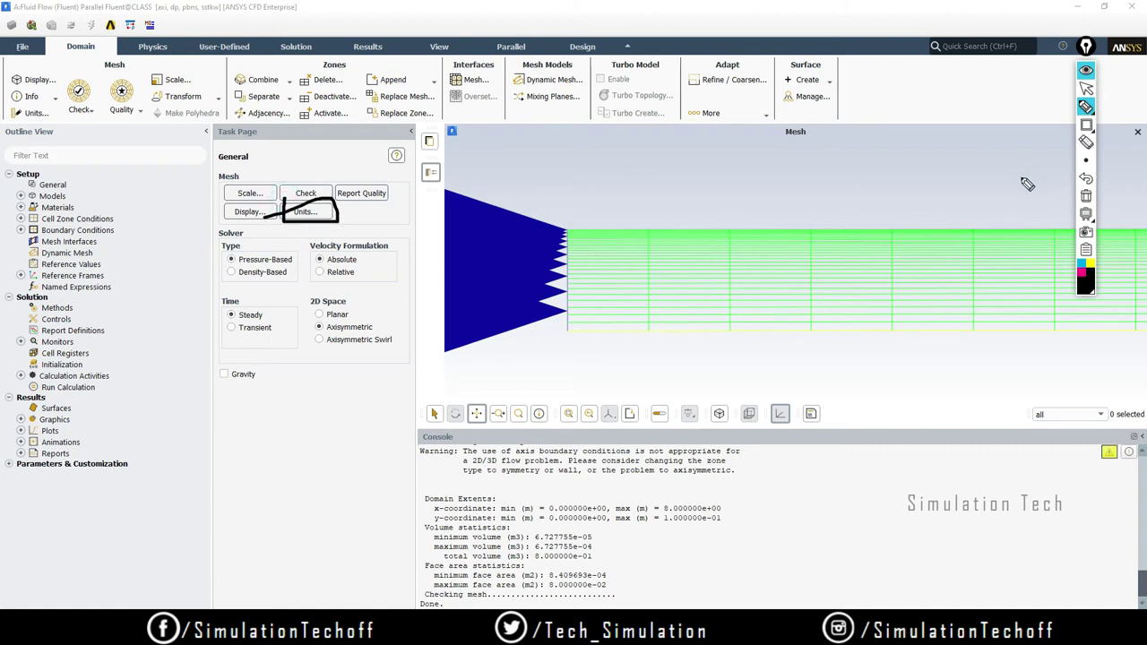
pyautogui.click(1086, 195)
pyautogui.click(1086, 70)
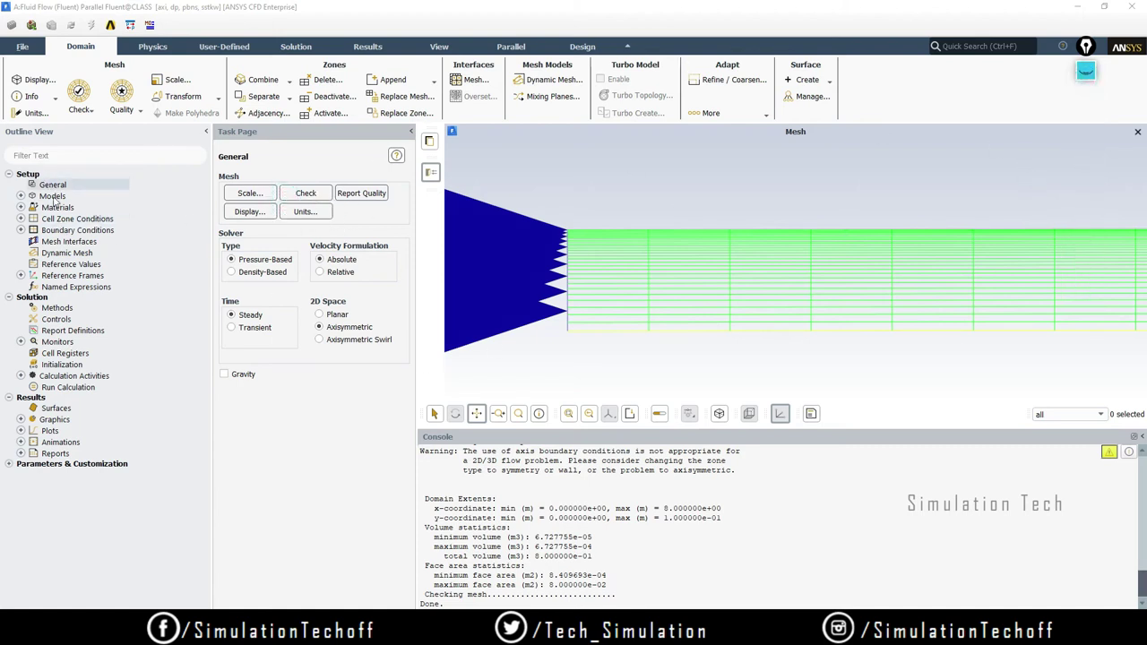
# Step: Open Setup > Models to see SST k-omega viscous with energy off
pyautogui.doubleClick(55, 197)
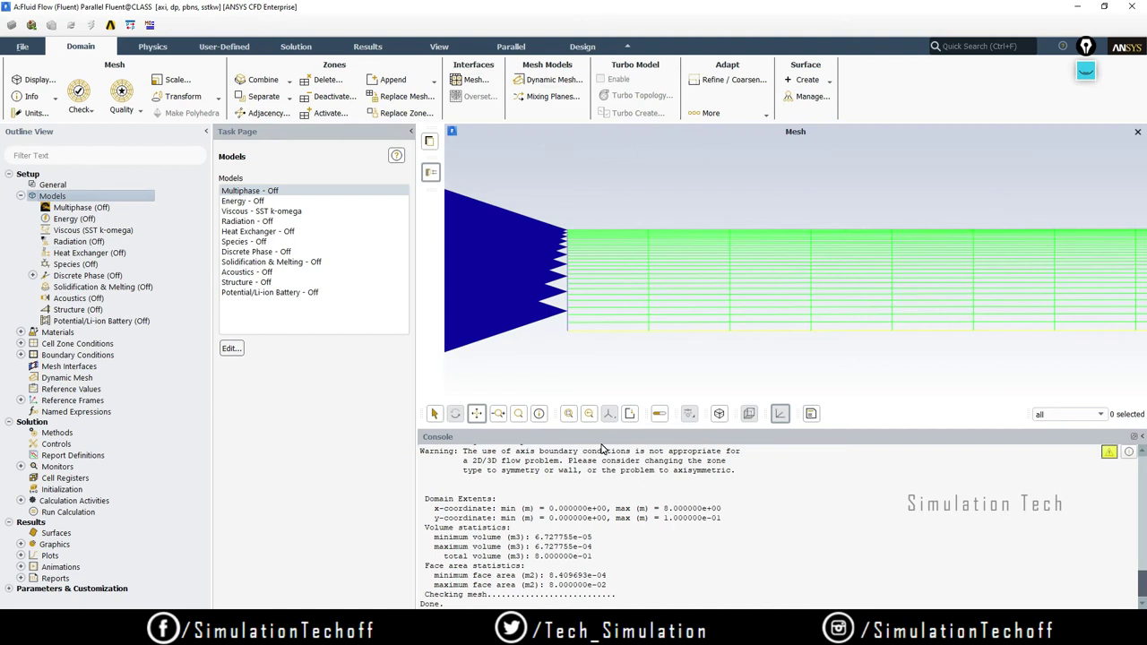
# Step: In the Viscous Model settings, choose k-epsilon (2 eqn) with the Standard model
pyautogui.doubleClick(89, 231)
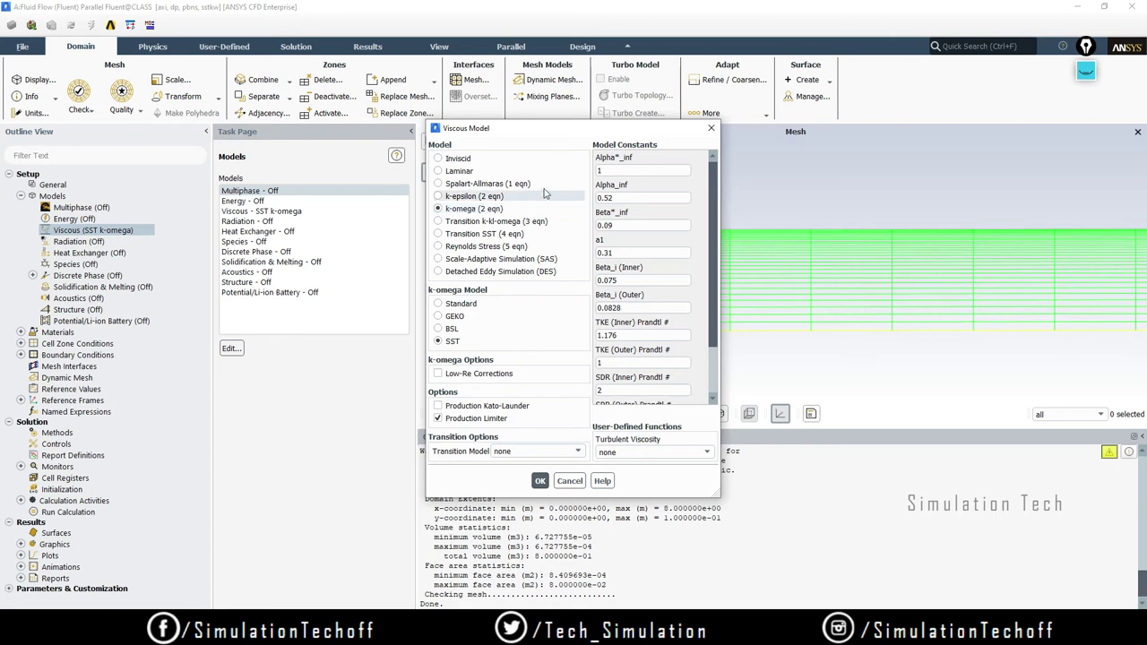
pyautogui.click(449, 200)
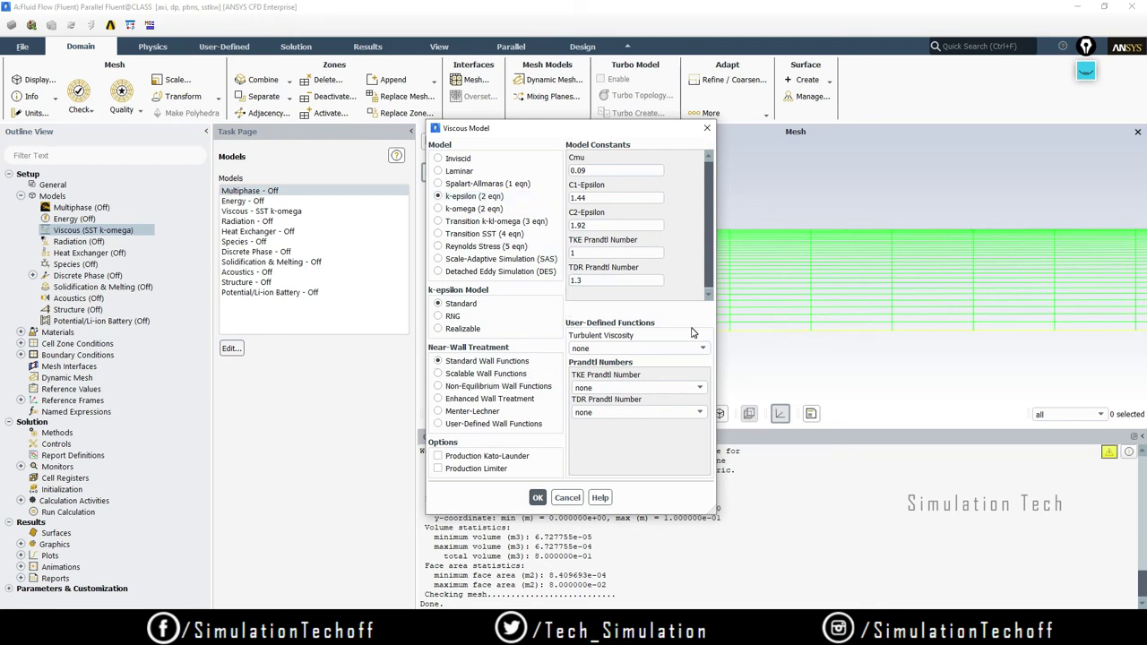
# Step: Select Enhanced Wall Treatment for standard k-epsilon and confirm with OK
pyautogui.click(453, 402)
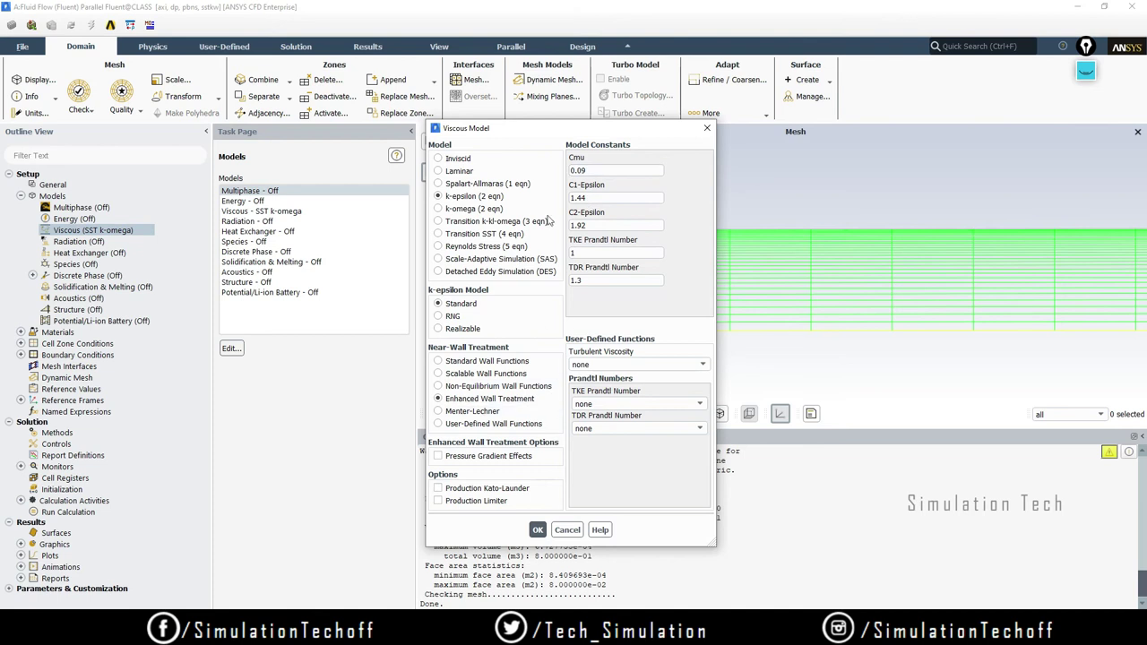
pyautogui.click(537, 531)
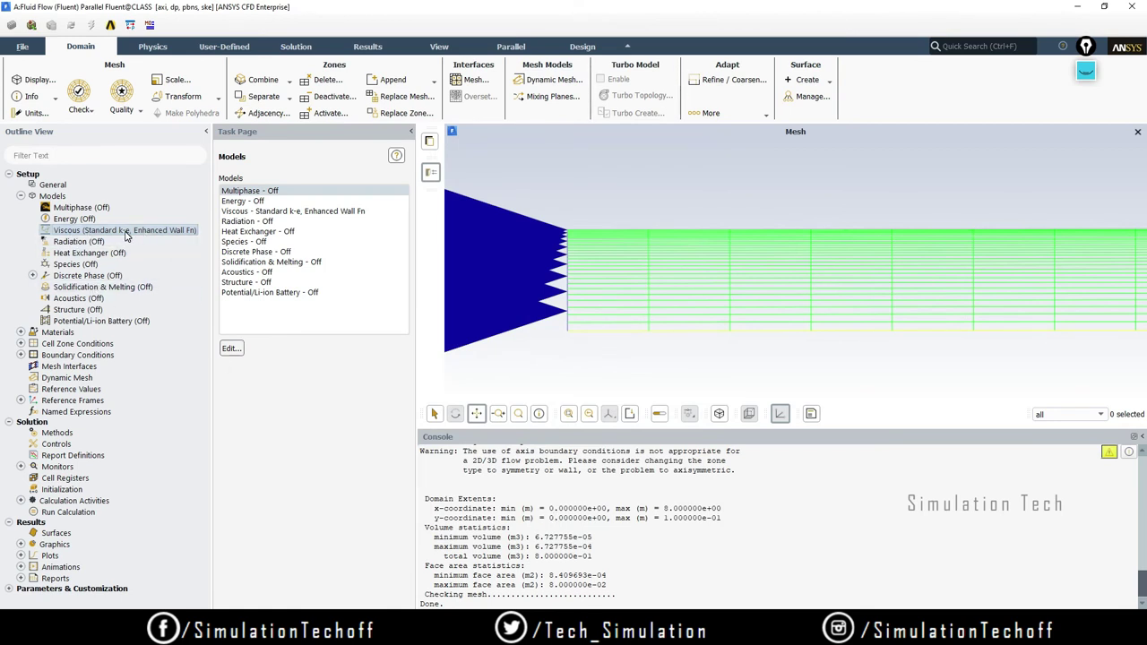
# Step: Edit air to density 1 and viscosity 2e-05, save via Change/Create, and close the editor
pyautogui.click(21, 333)
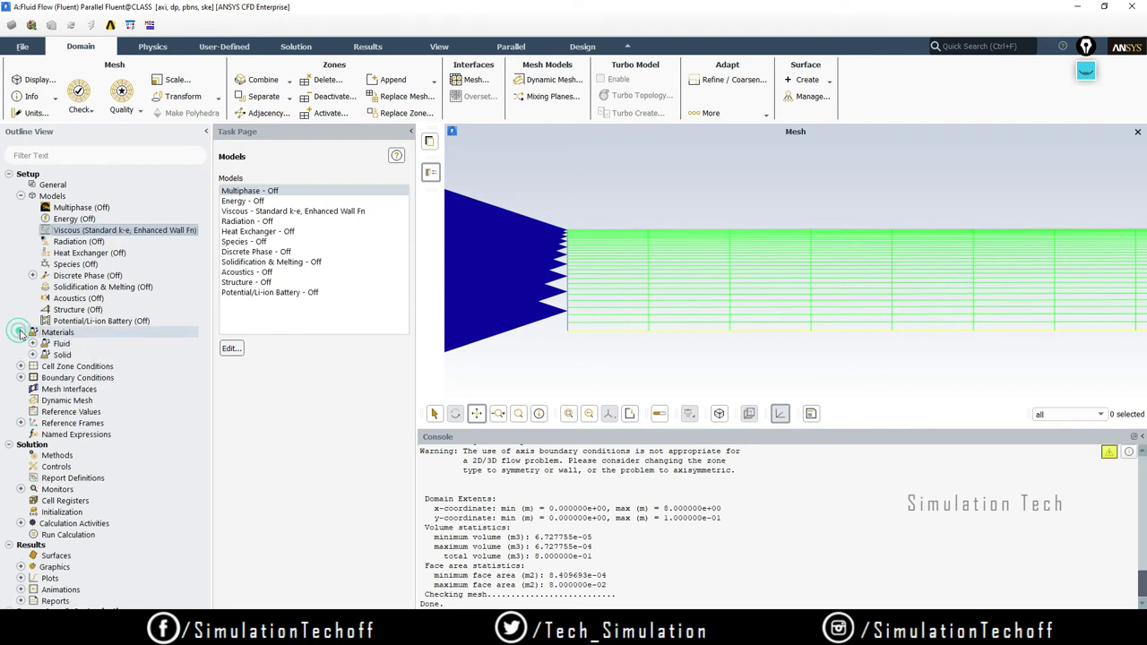
pyautogui.doubleClick(87, 334)
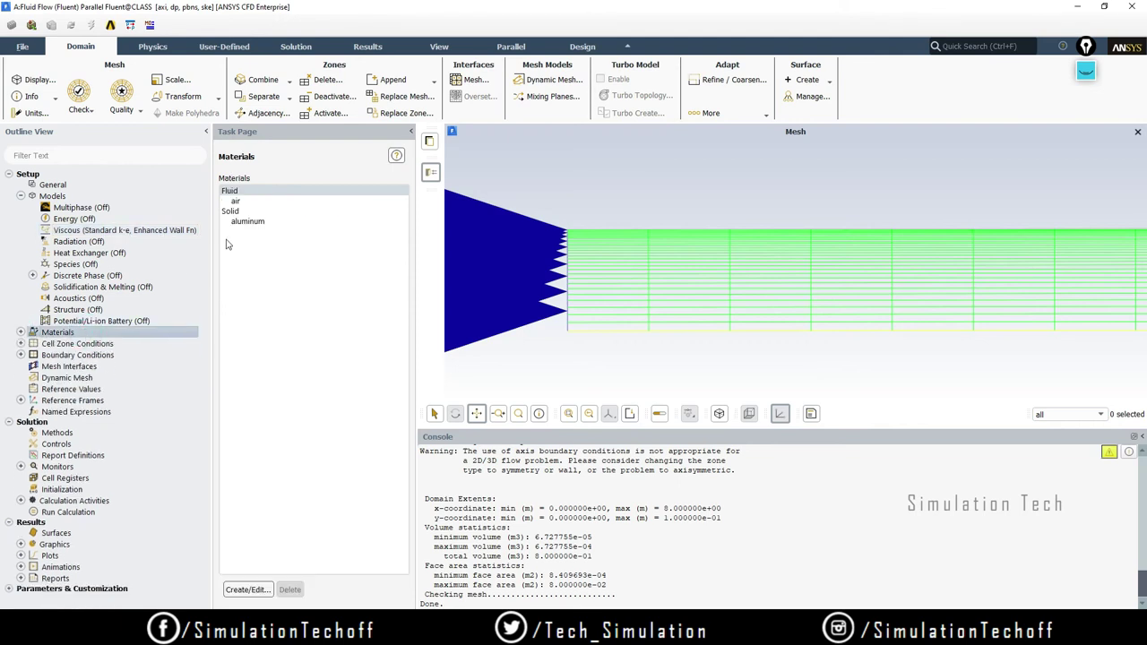
pyautogui.doubleClick(269, 201)
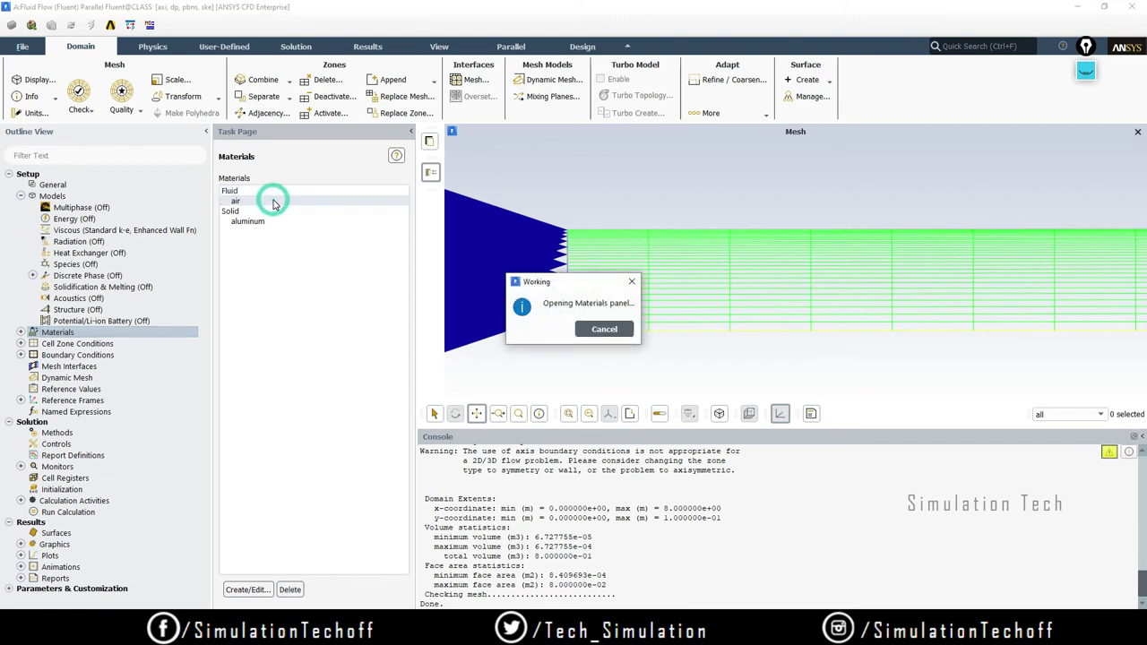
pyautogui.moveTo(415, 310); pyautogui.dragTo(490, 170)
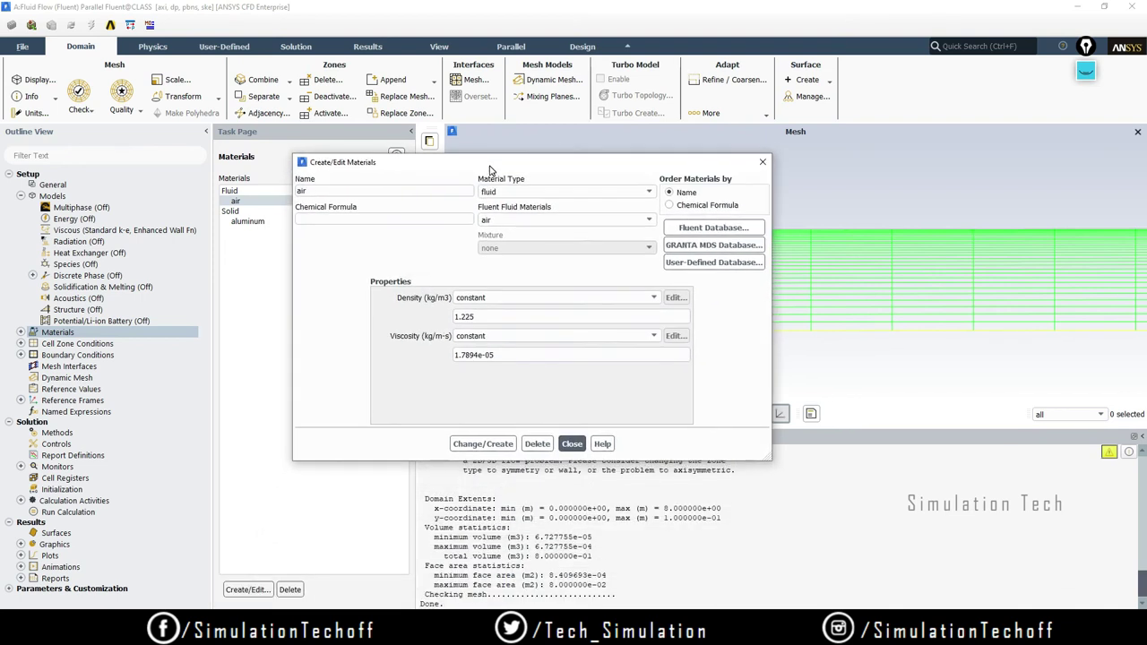
pyautogui.doubleClick(489, 316)
pyautogui.write('1')
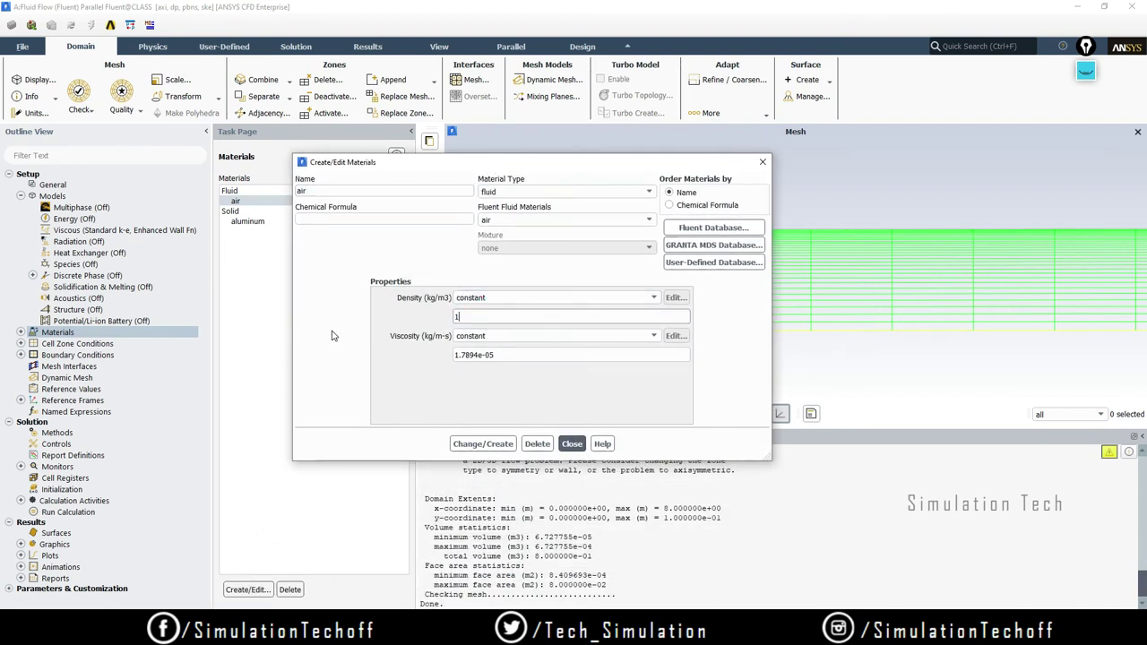
pyautogui.press('Tab')
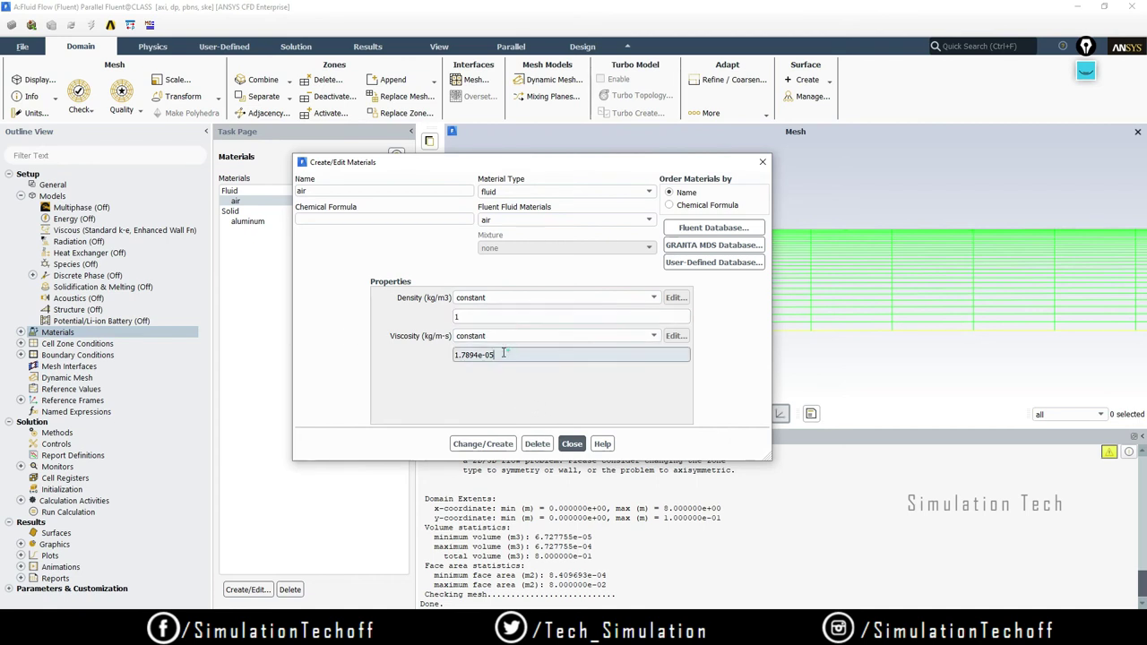
pyautogui.write('2e')
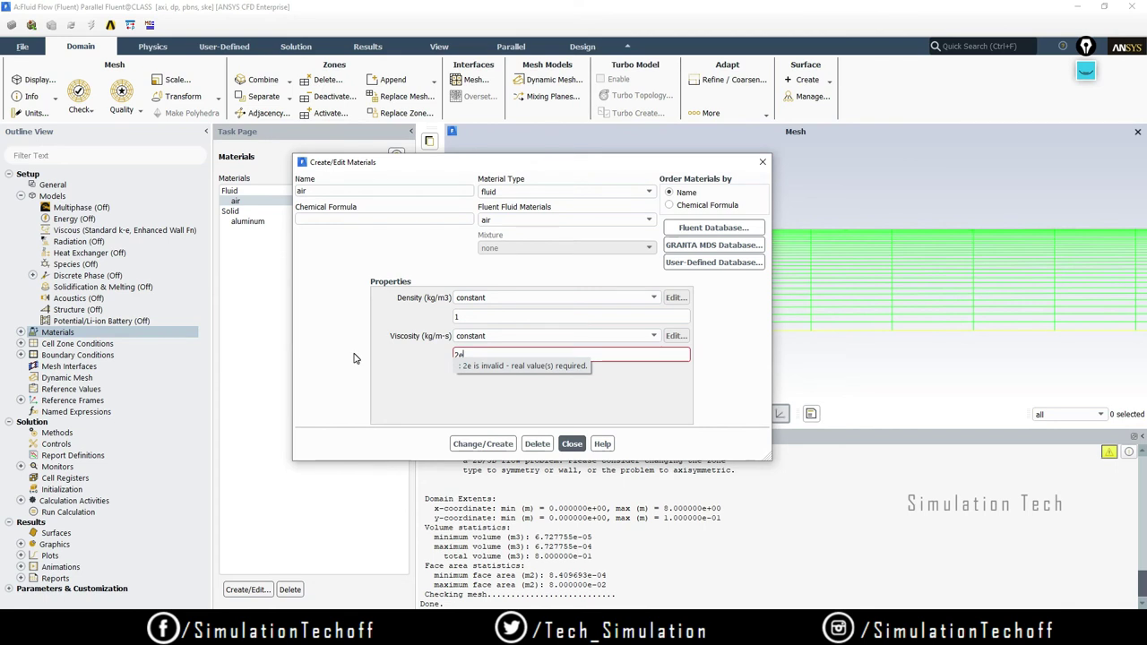
pyautogui.write('-05')
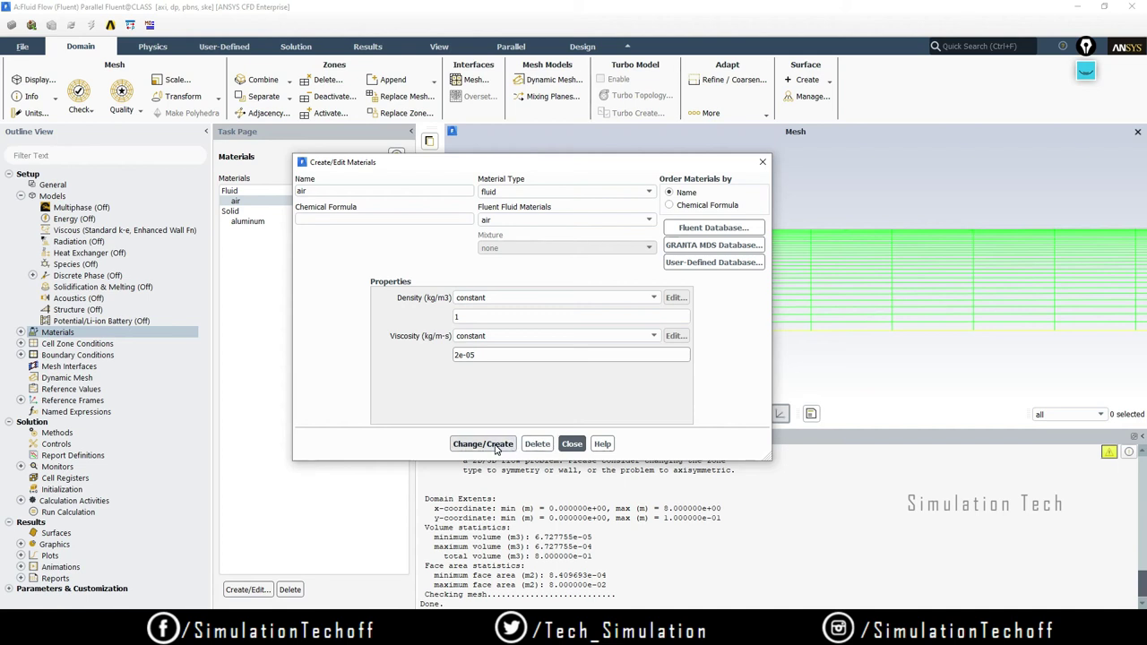
pyautogui.click(495, 445)
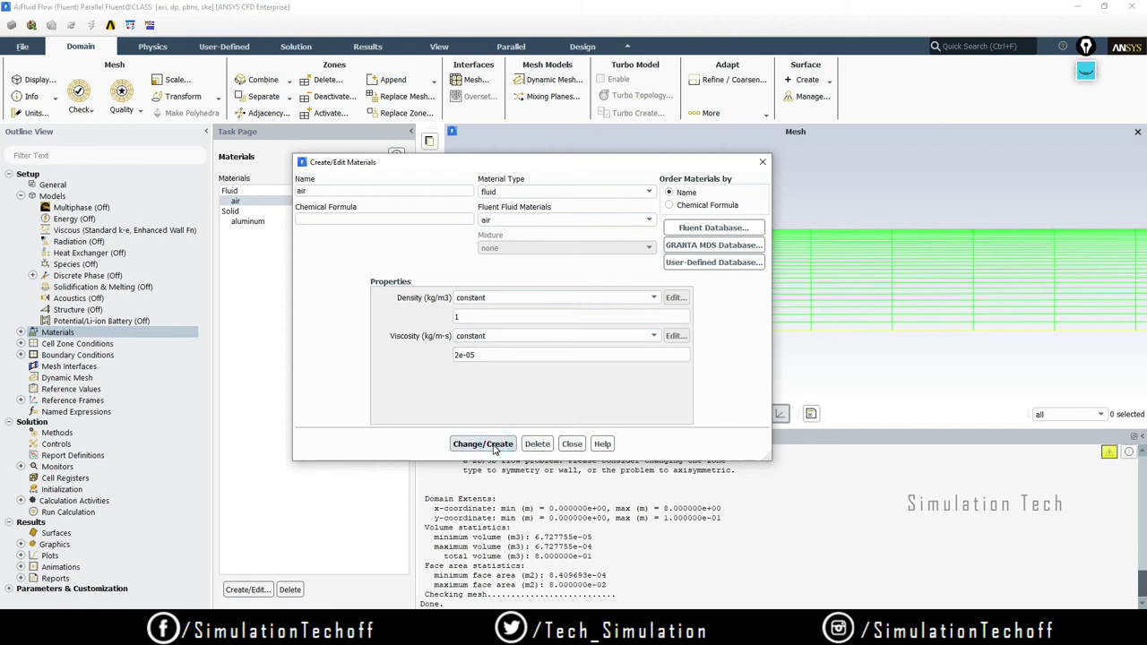
pyautogui.click(570, 444)
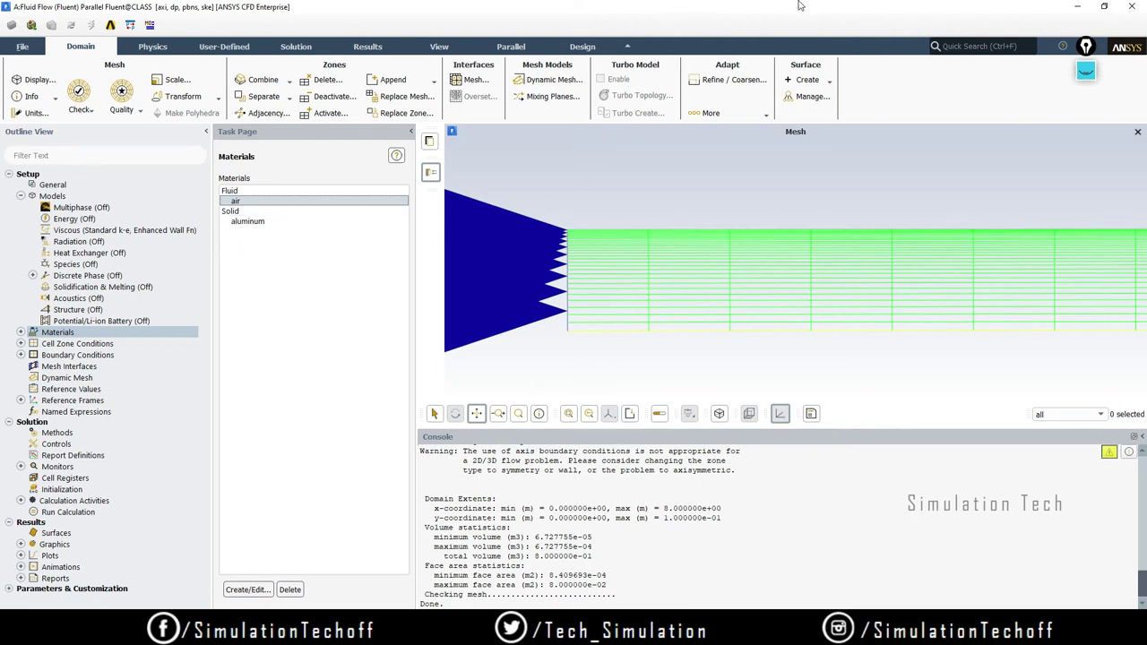
# Step: Minimize Fluent and open the Fluid Flow system's Geometry cell in DesignModeler
pyautogui.click(1076, 7)
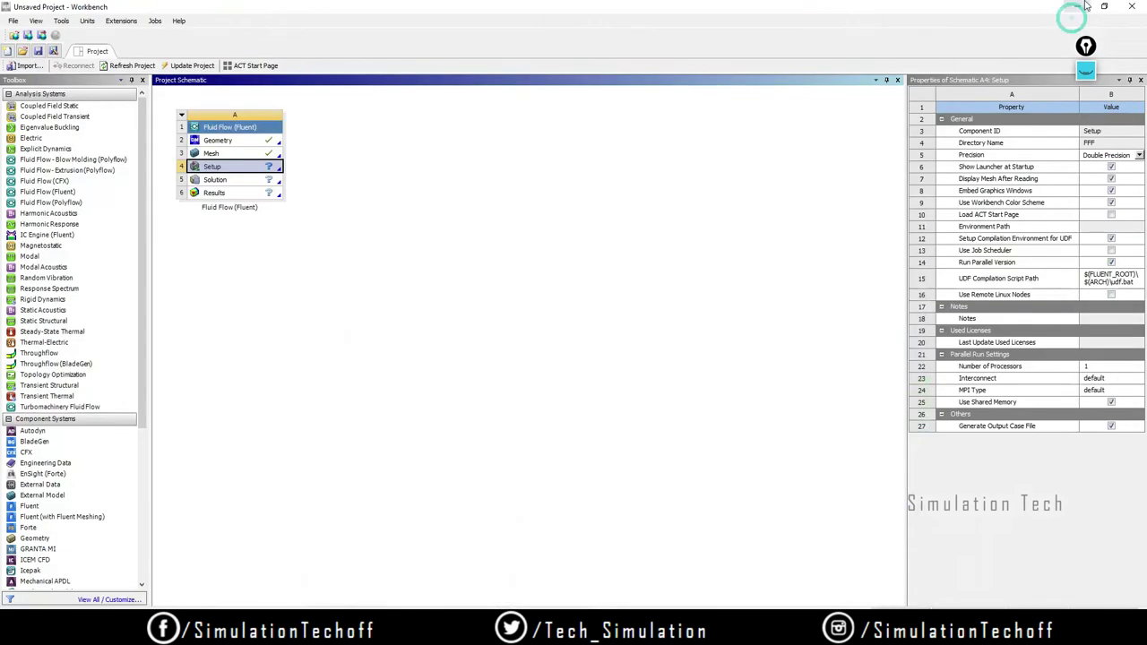
pyautogui.click(238, 143)
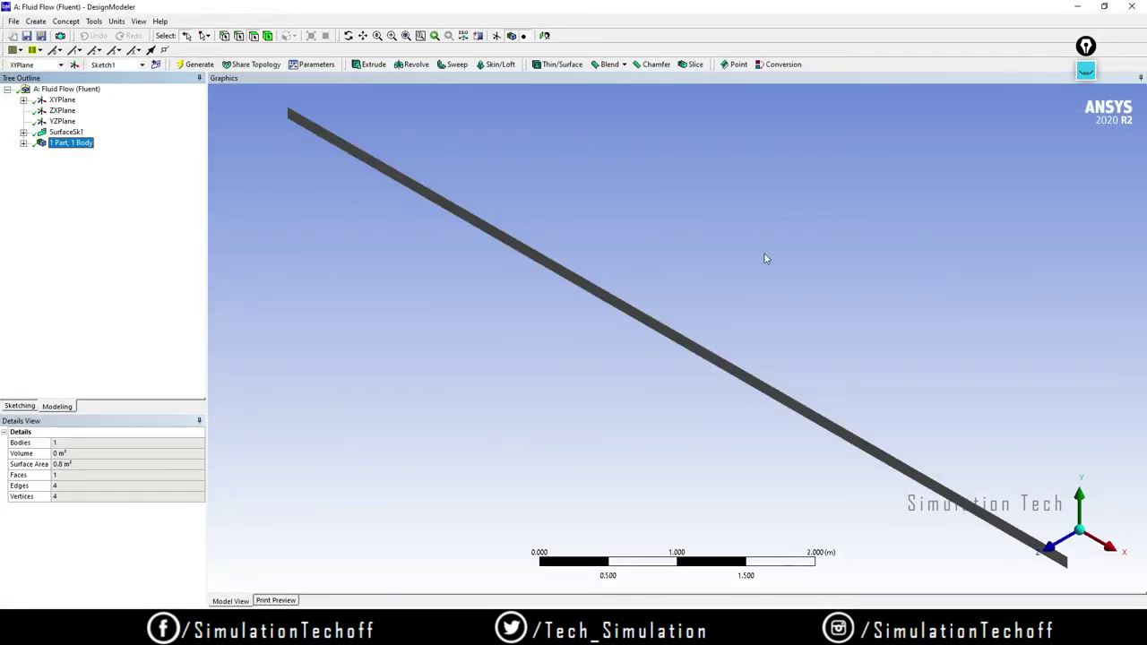
# Step: View the XY plane, set the Surface Body's Fluid/Solid property to Fluid, and close DesignModeler
pyautogui.click(1049, 546)
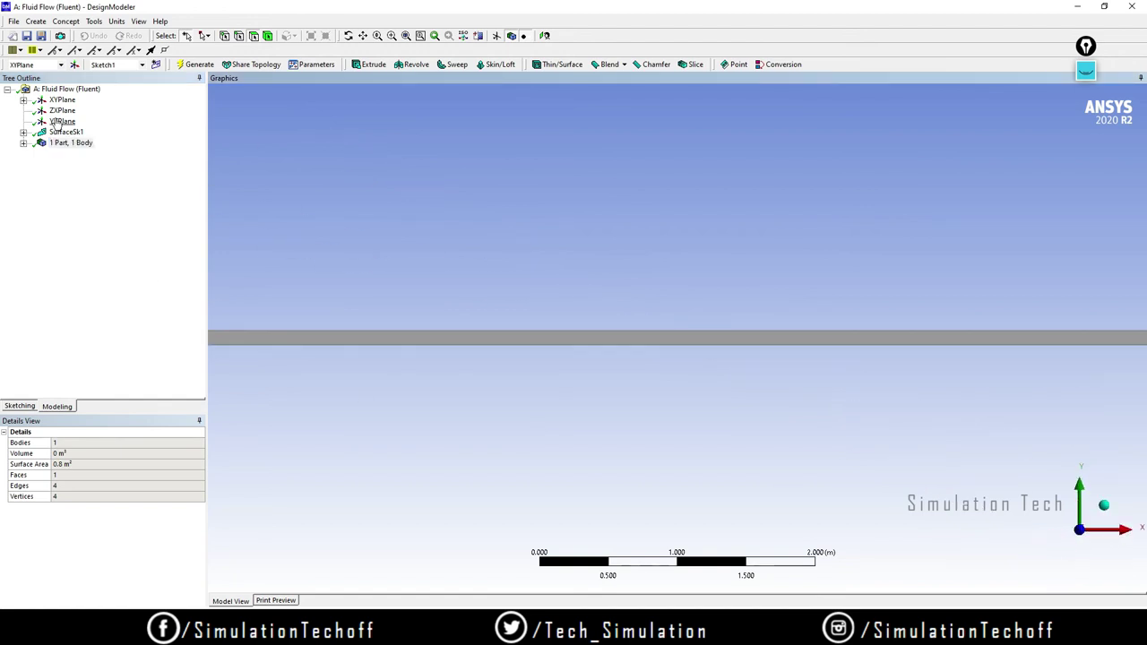
pyautogui.click(23, 142)
pyautogui.click(84, 153)
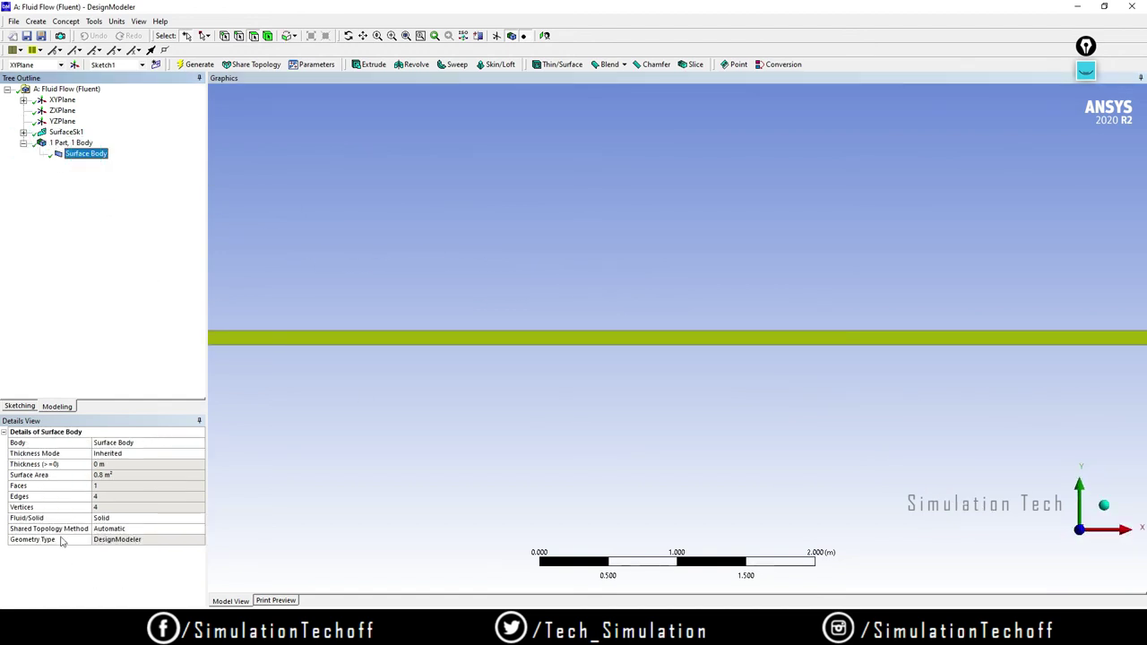
pyautogui.click(134, 520)
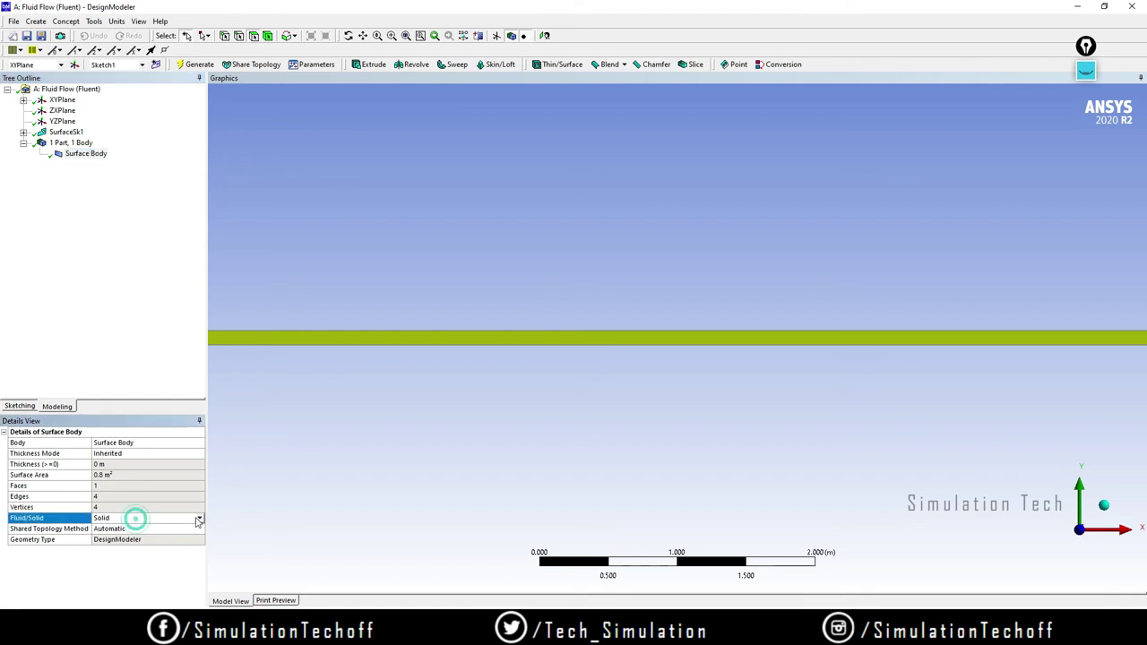
pyautogui.click(199, 517)
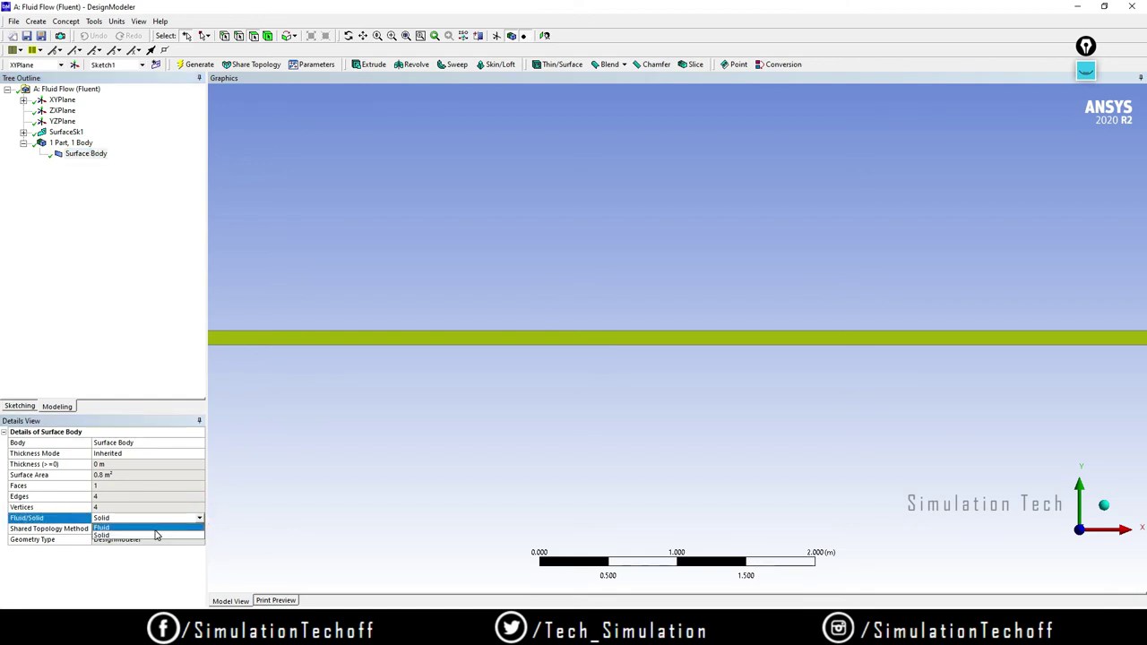
pyautogui.click(125, 528)
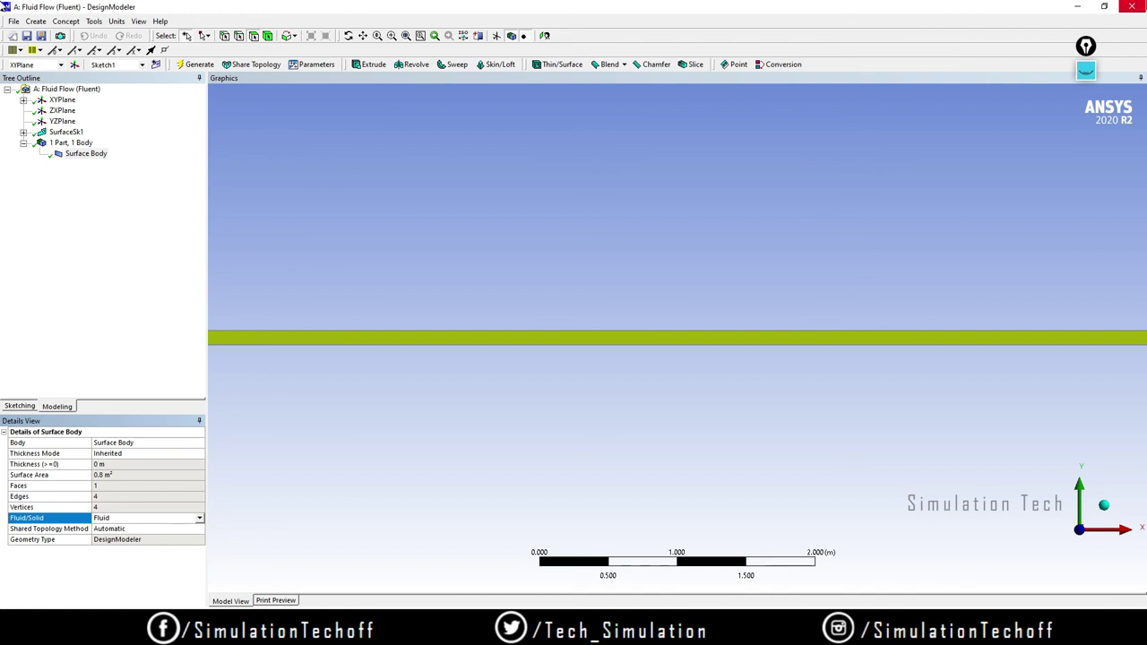
pyautogui.click(1131, 7)
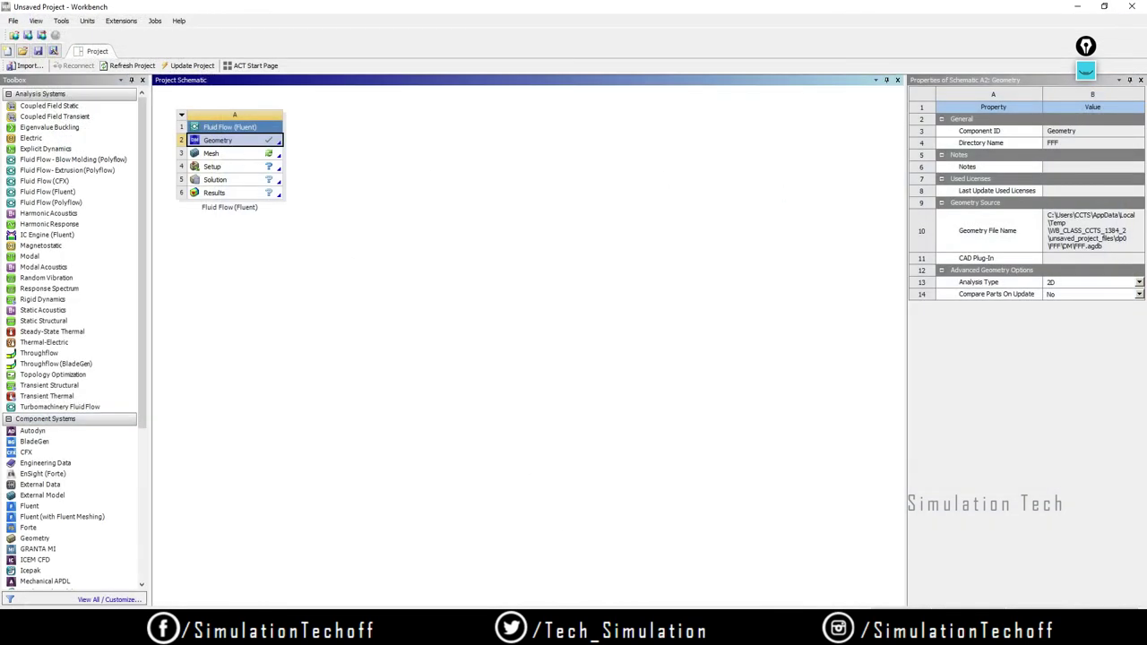
# Step: Update the Workbench Mesh cell so it regenerates from the changed geometry
pyautogui.rightClick(249, 158)
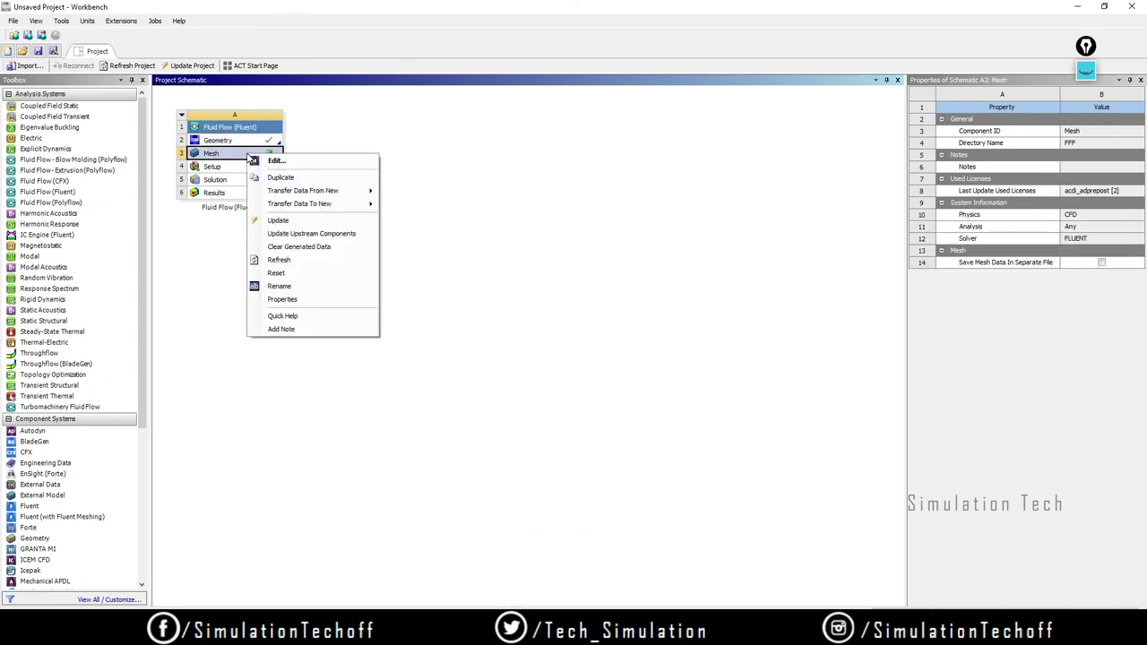
pyautogui.click(280, 219)
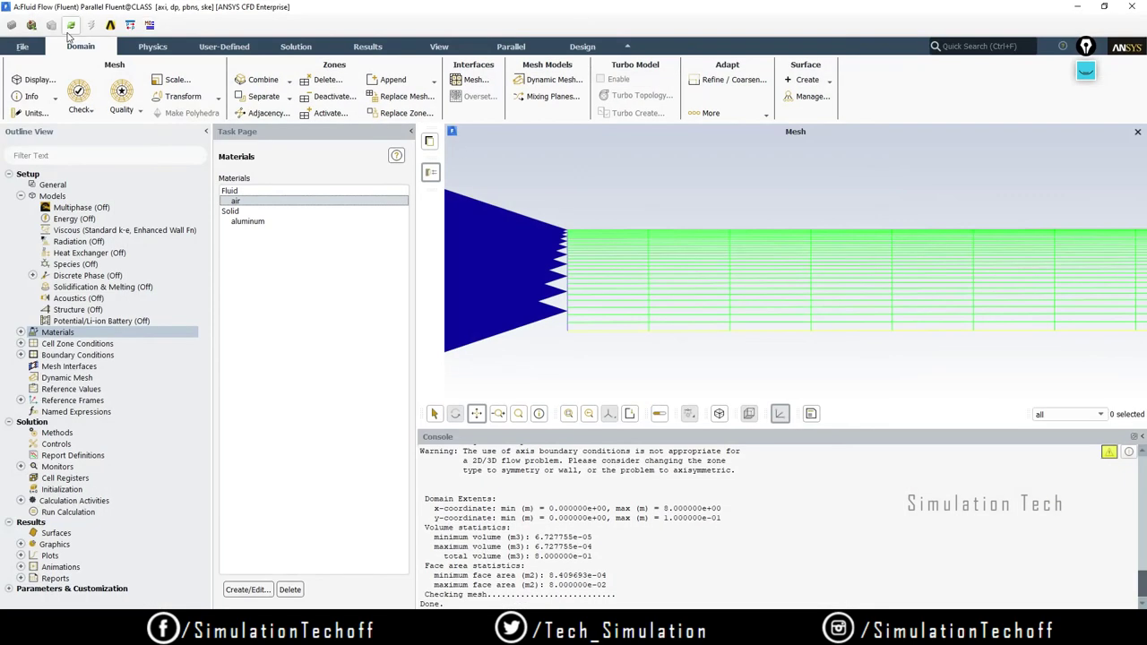
# Step: Reload the Fluent case from upstream, accepting the updated mesh input data
pyautogui.click(70, 25)
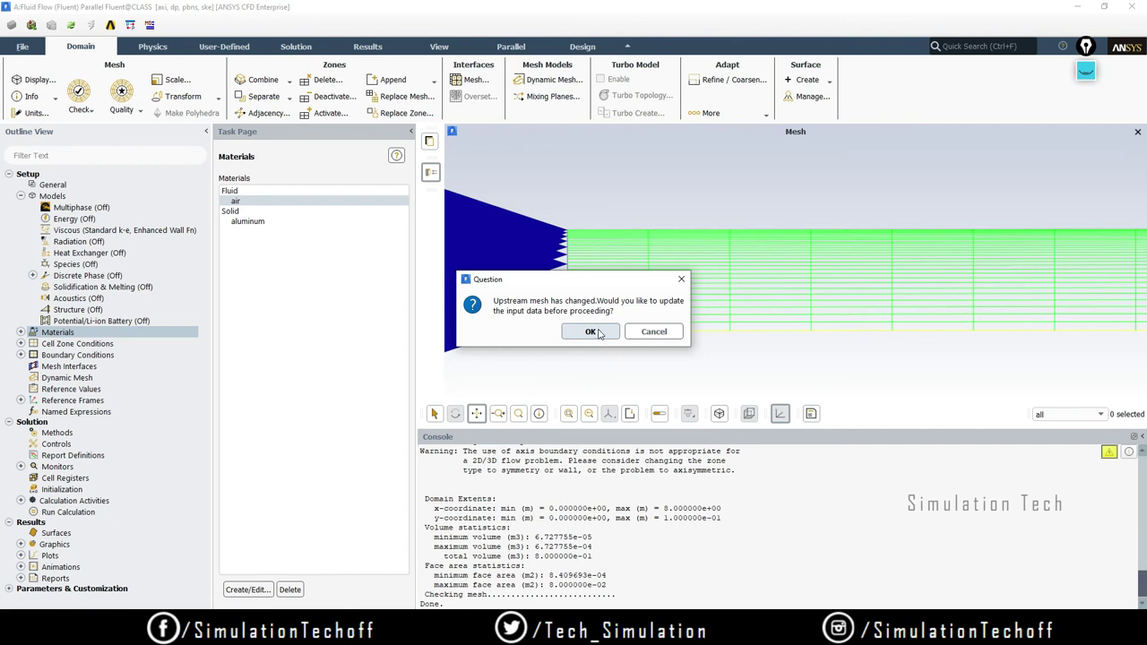
pyautogui.click(590, 332)
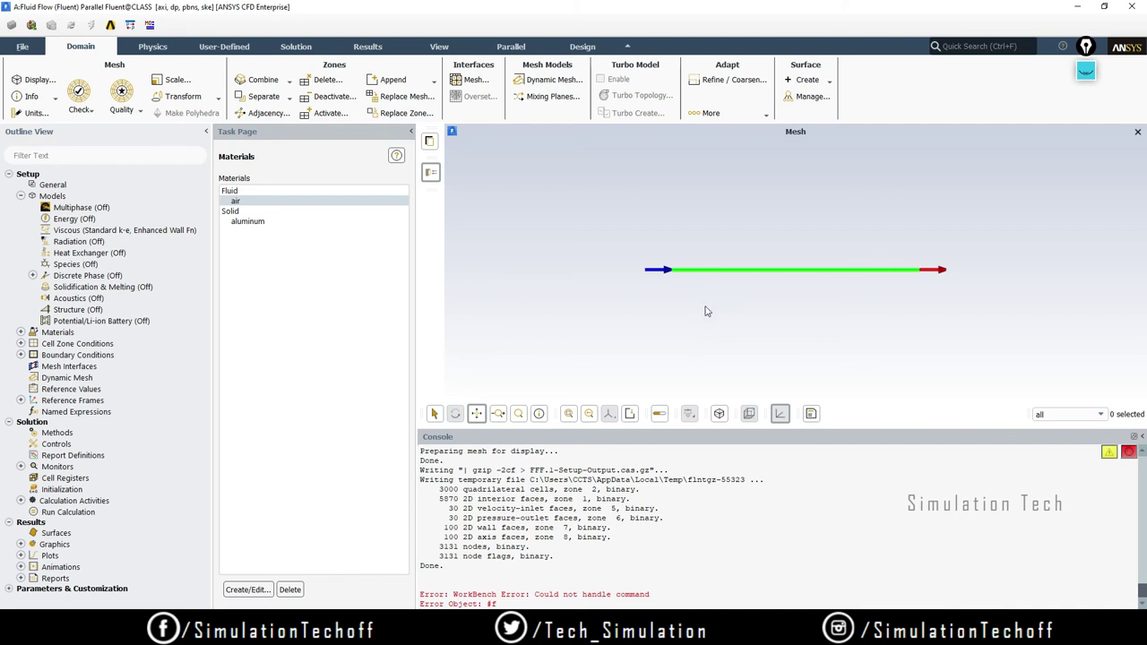
pyautogui.scroll(-2, 667, 295)
pyautogui.scroll(5, 666, 295)
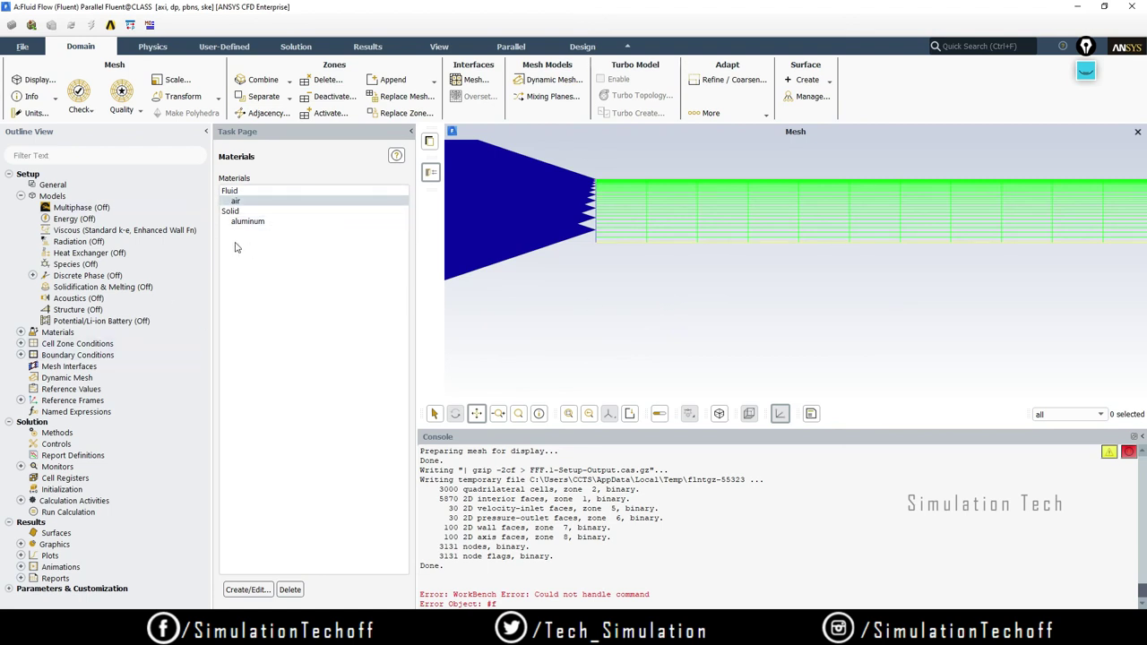
# Step: Apply air as the surface_body fluid zone material, then list the boundary condition zones
pyautogui.click(21, 343)
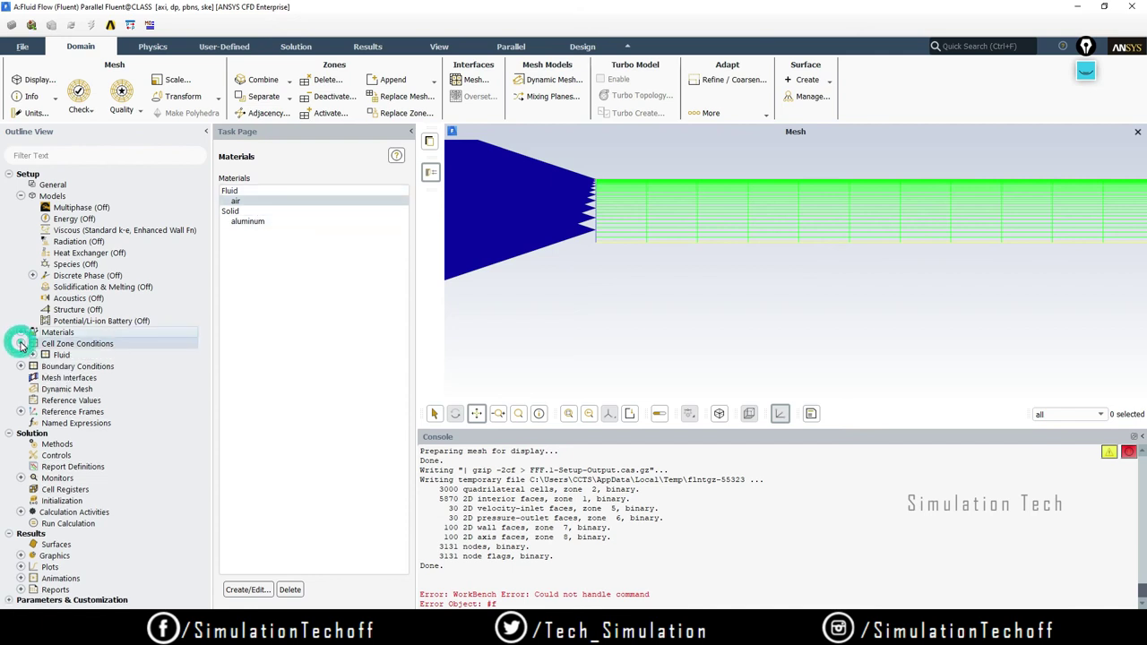
pyautogui.doubleClick(61, 355)
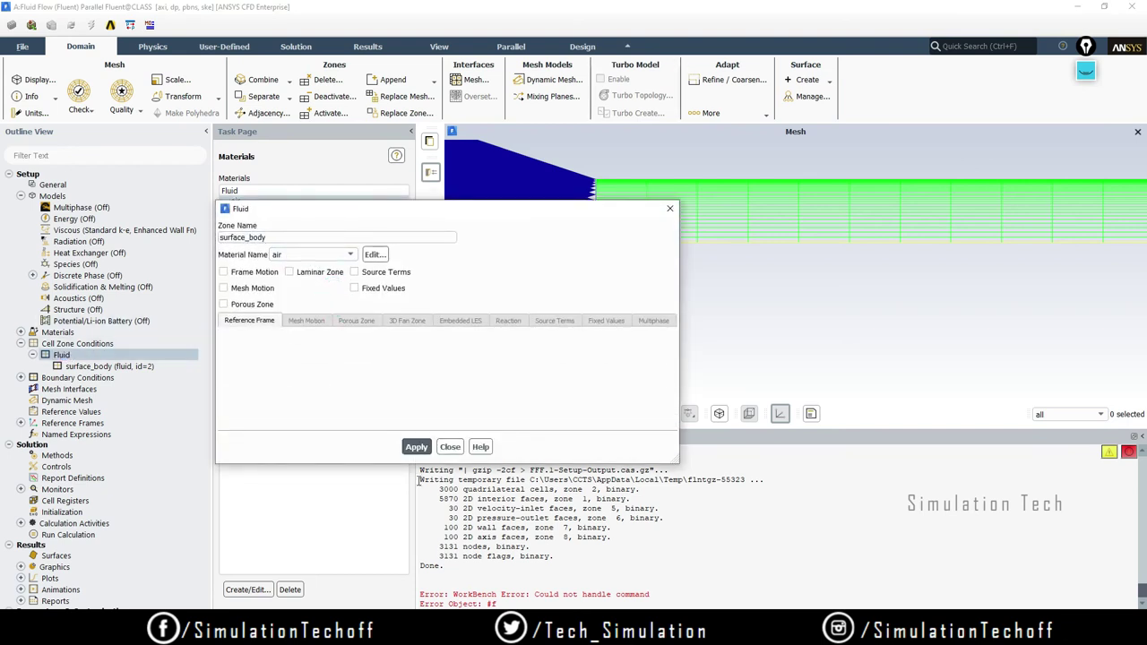
pyautogui.click(416, 446)
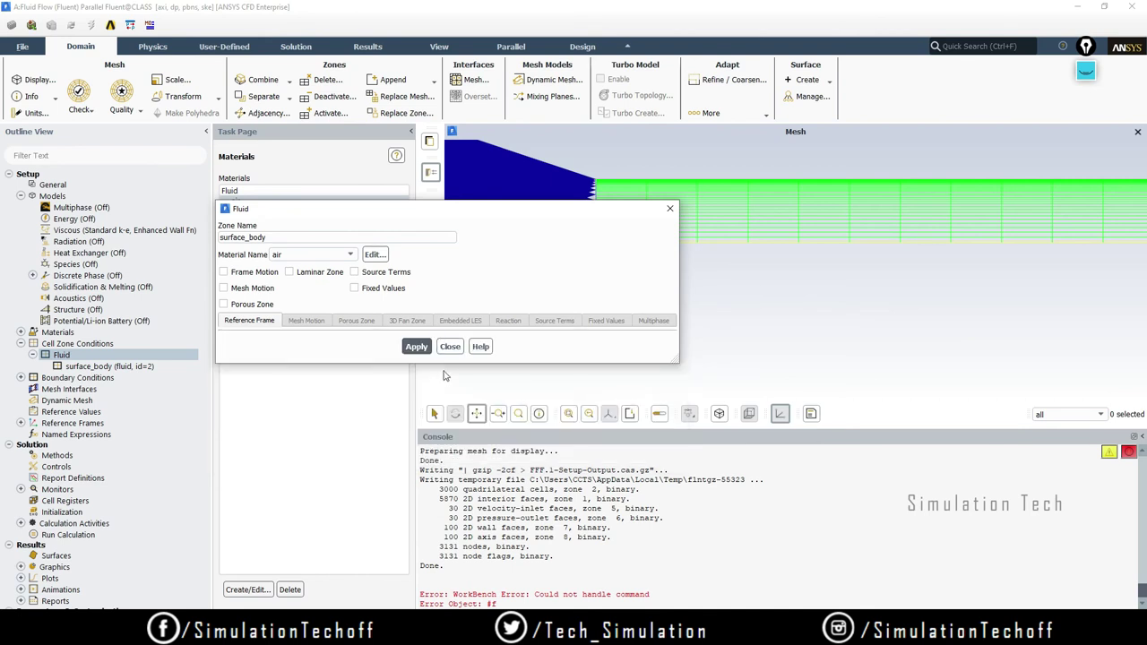
pyautogui.click(450, 346)
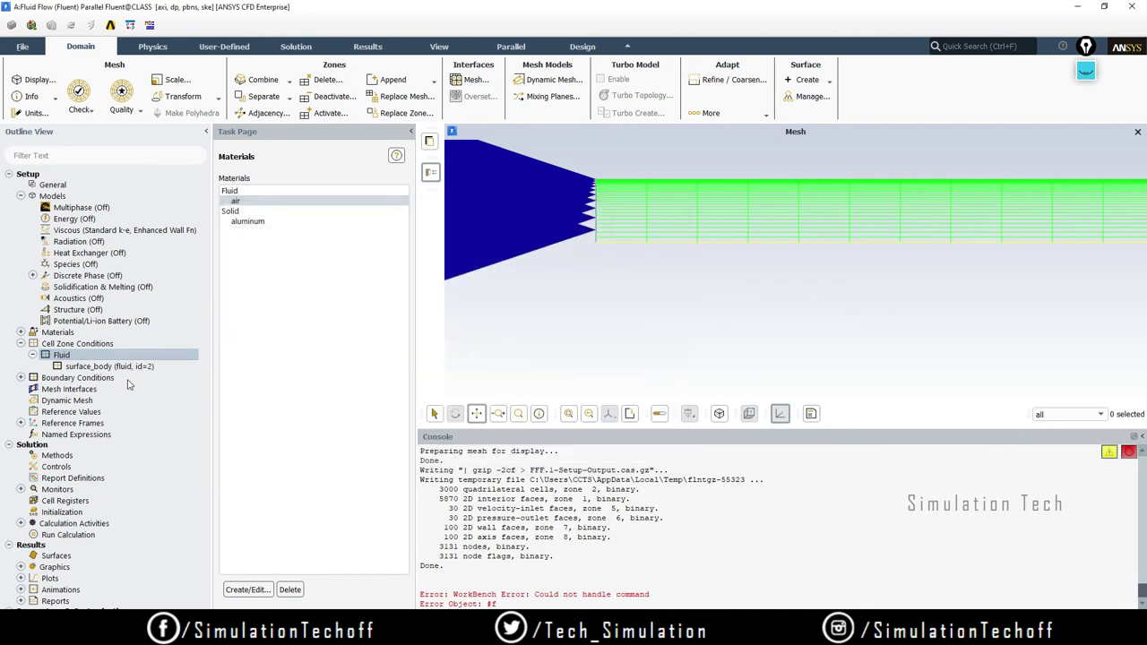
pyautogui.doubleClick(55, 381)
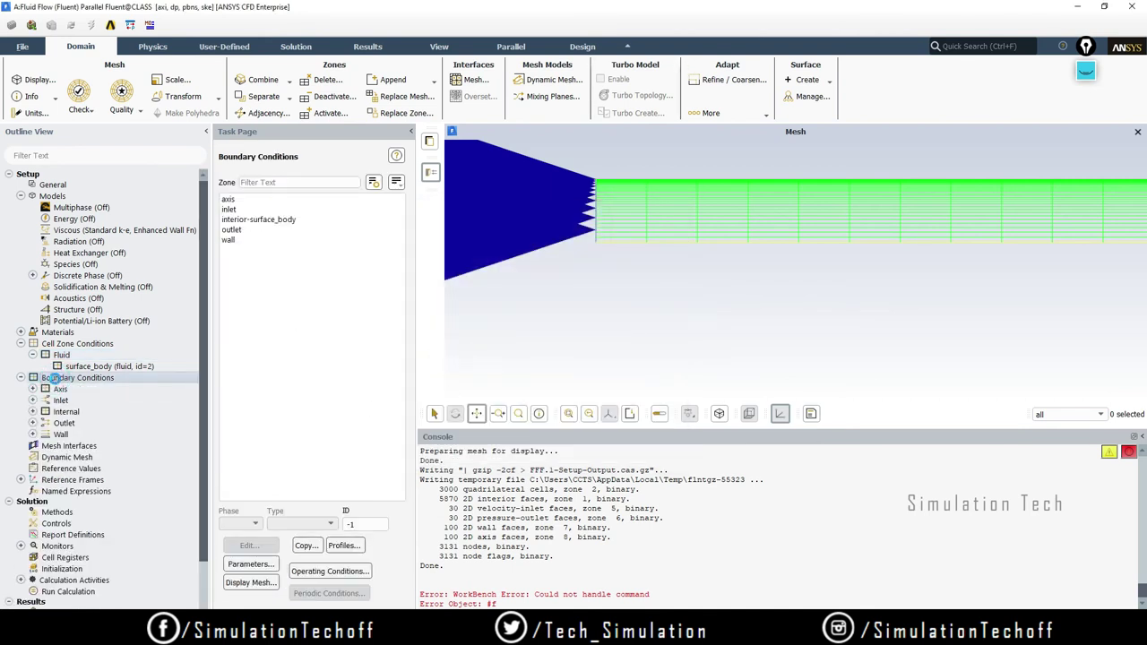
# Step: Select the inlet zone and open its Velocity Inlet settings
pyautogui.click(285, 198)
pyautogui.click(278, 219)
pyautogui.click(278, 209)
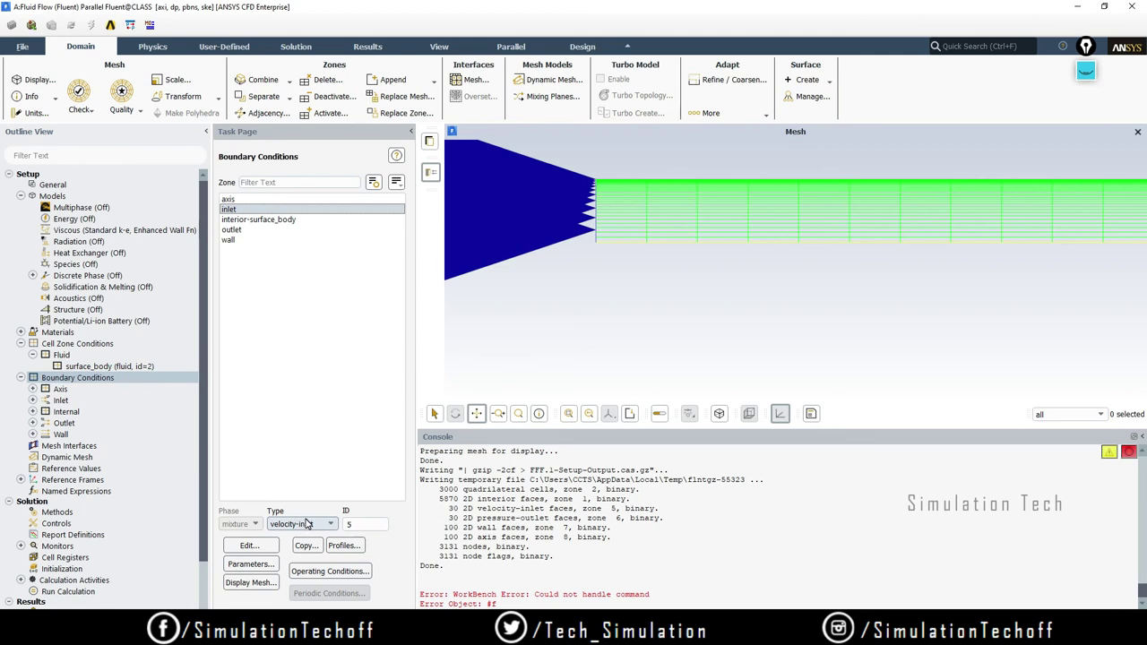
pyautogui.click(248, 544)
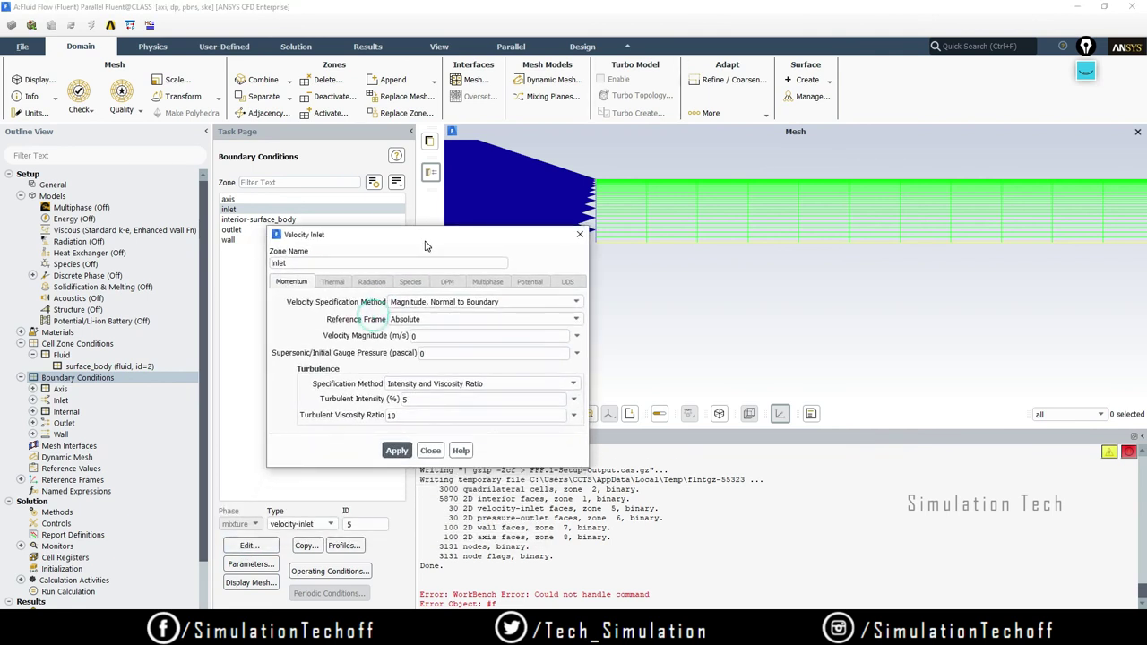
# Step: Set the inlet velocity magnitude to 1 m/s
pyautogui.doubleClick(429, 336)
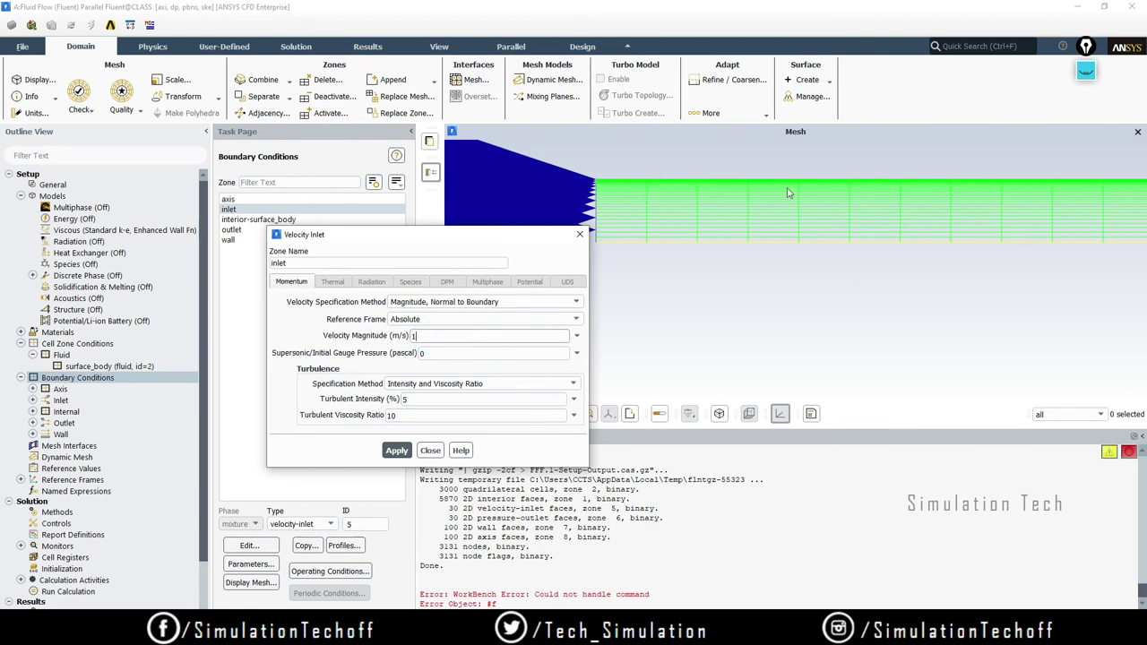
pyautogui.moveTo(1085, 46); pyautogui.dragTo(1008, 69)
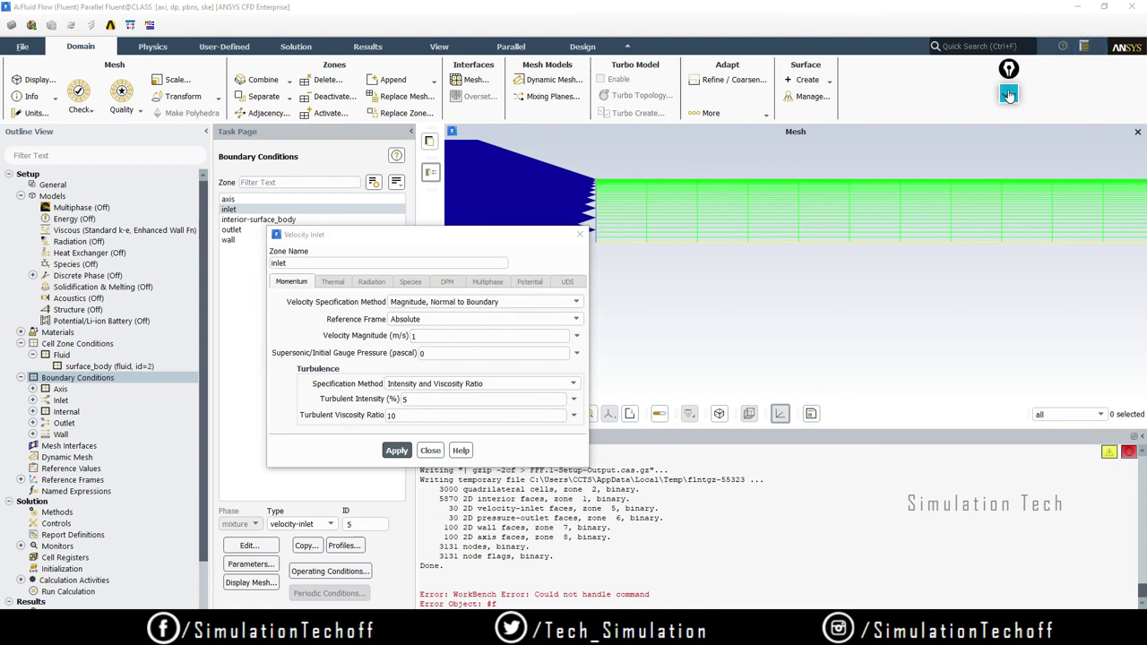
pyautogui.click(1009, 129)
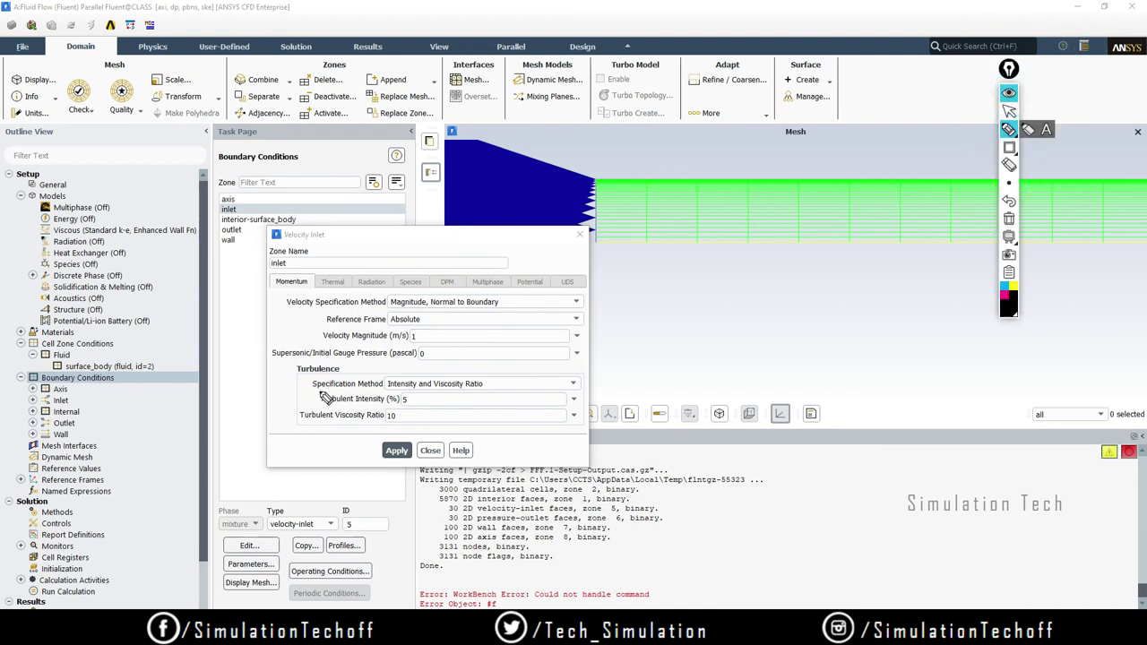
pyautogui.moveTo(299, 389)
pyautogui.mouseDown()
pyautogui.moveTo(300, 428)
pyautogui.moveTo(422, 425)
pyautogui.moveTo(425, 412)
pyautogui.moveTo(391, 395)
pyautogui.moveTo(283, 392)
pyautogui.mouseUp()
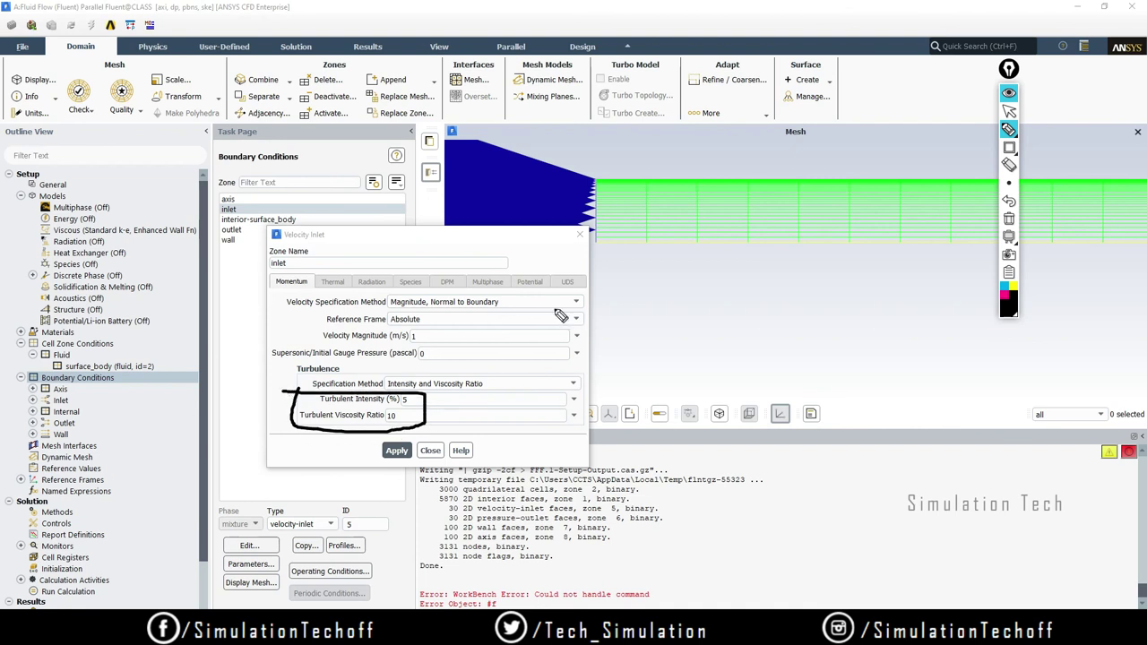
pyautogui.click(1007, 217)
pyautogui.click(1008, 111)
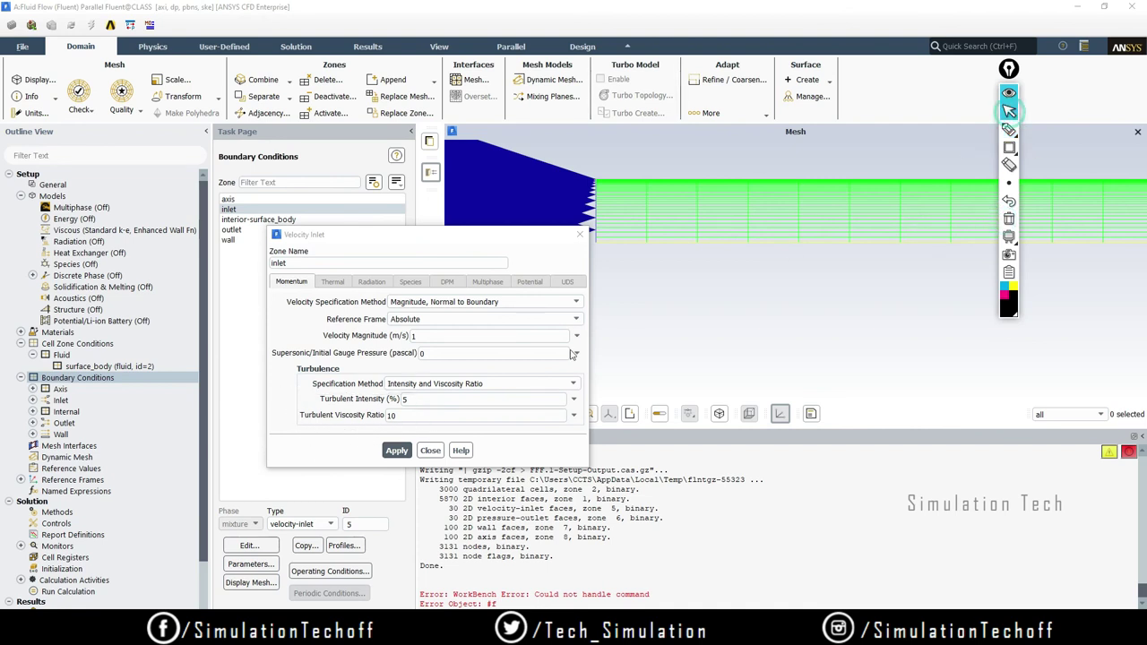
# Step: Specify inlet turbulence by Intensity and Hydraulic Diameter, keeping 5% and 1 m
pyautogui.click(492, 385)
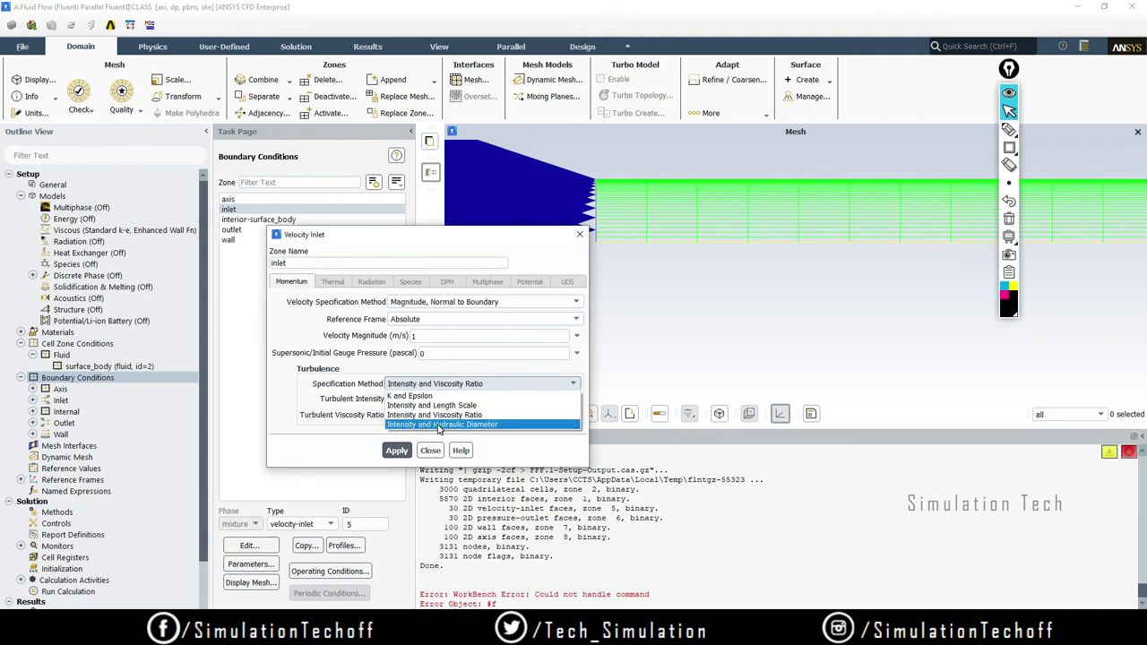
pyautogui.click(439, 425)
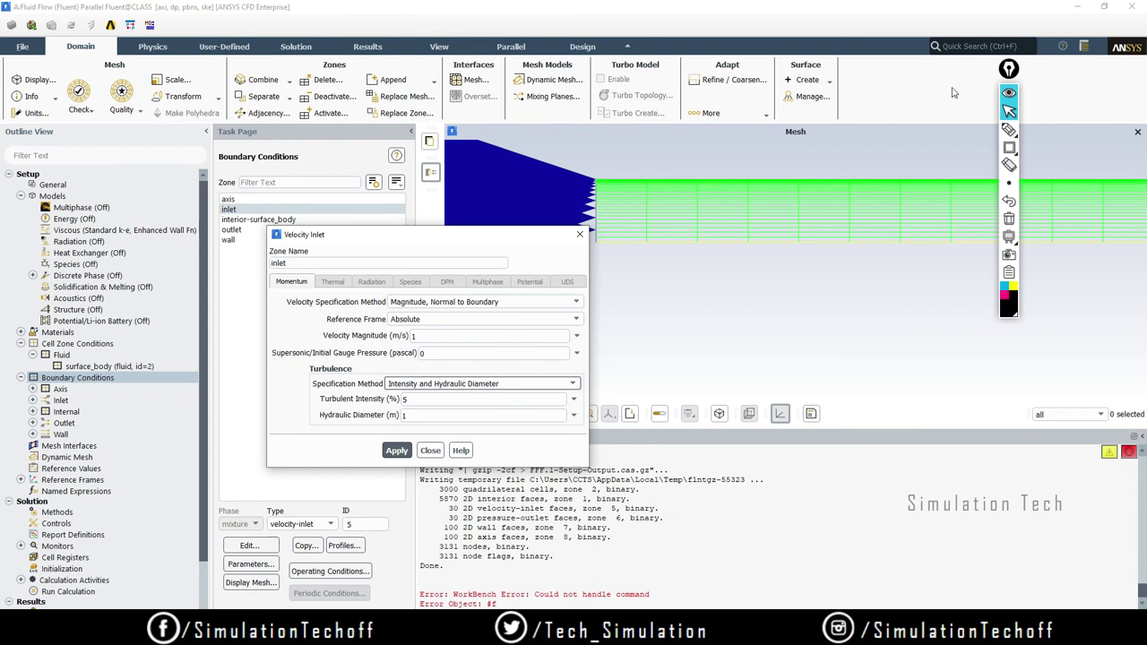
pyautogui.click(1009, 129)
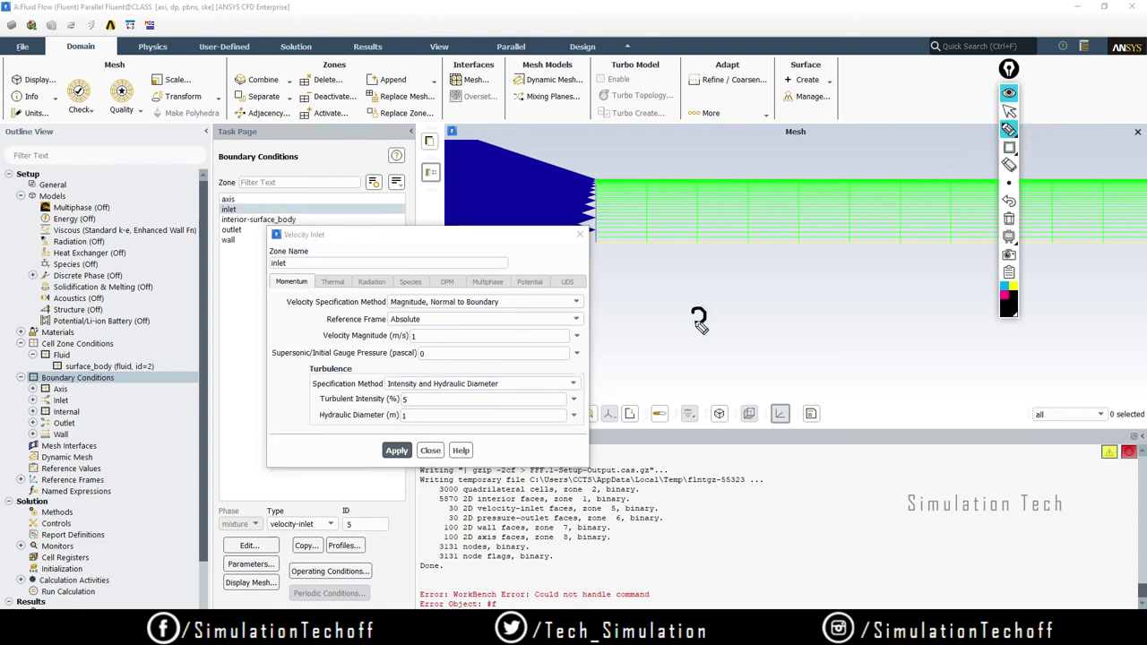
pyautogui.moveTo(699, 324); pyautogui.dragTo(713, 357)
pyautogui.moveTo(749, 312)
pyautogui.mouseDown()
pyautogui.moveTo(756, 351)
pyautogui.moveTo(770, 356)
pyautogui.mouseUp()
pyautogui.moveTo(826, 300)
pyautogui.mouseDown()
pyautogui.moveTo(821, 327)
pyautogui.moveTo(846, 375)
pyautogui.mouseUp()
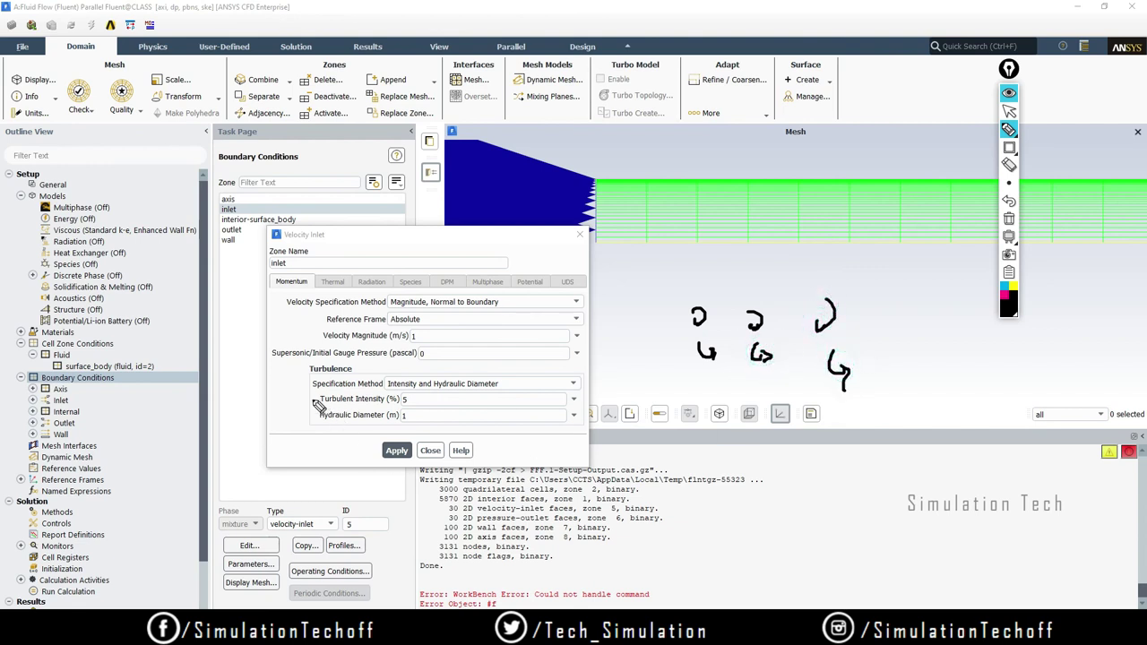
pyautogui.moveTo(316, 395)
pyautogui.mouseDown()
pyautogui.moveTo(318, 426)
pyautogui.moveTo(408, 430)
pyautogui.moveTo(415, 396)
pyautogui.moveTo(309, 391)
pyautogui.mouseUp()
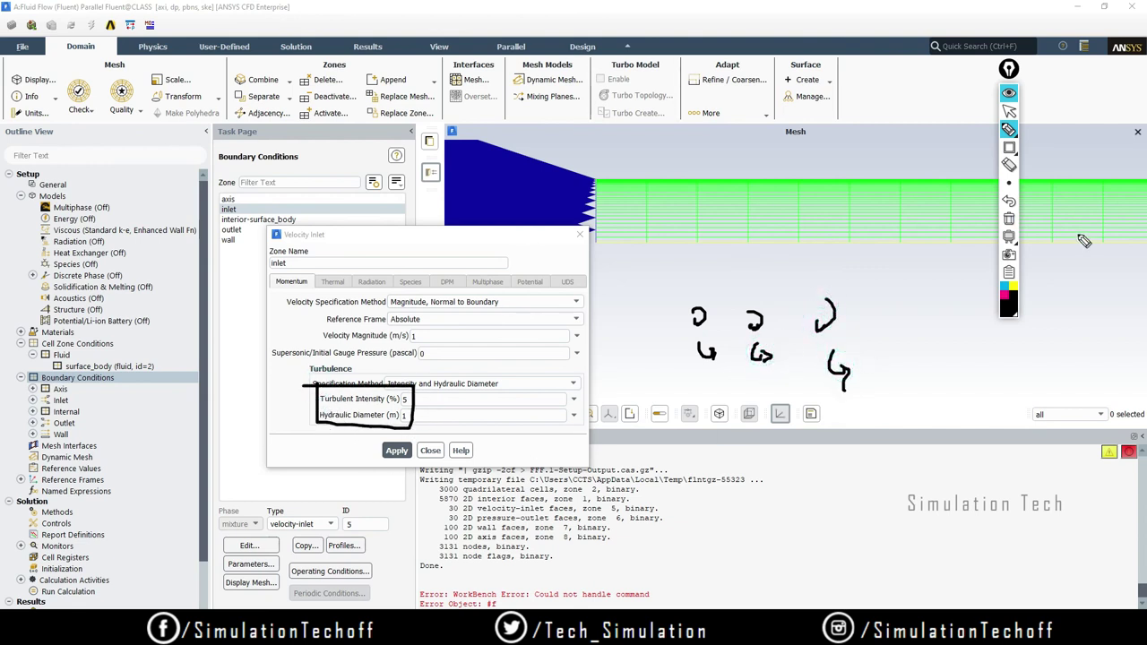
pyautogui.click(1008, 110)
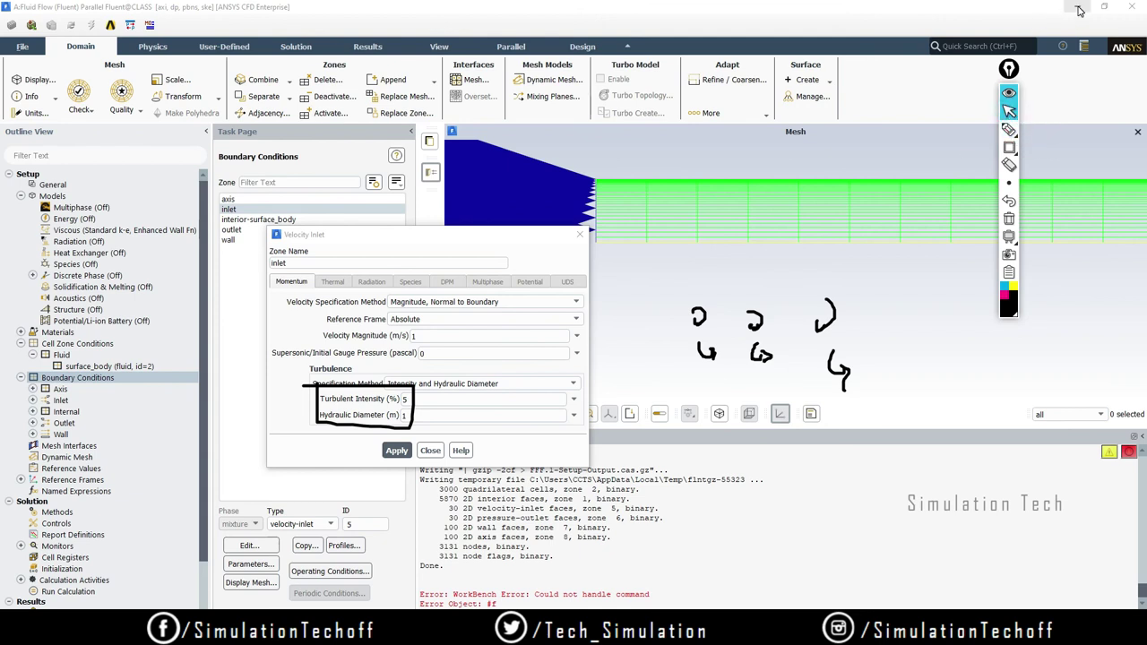
pyautogui.moveTo(1029, 248)
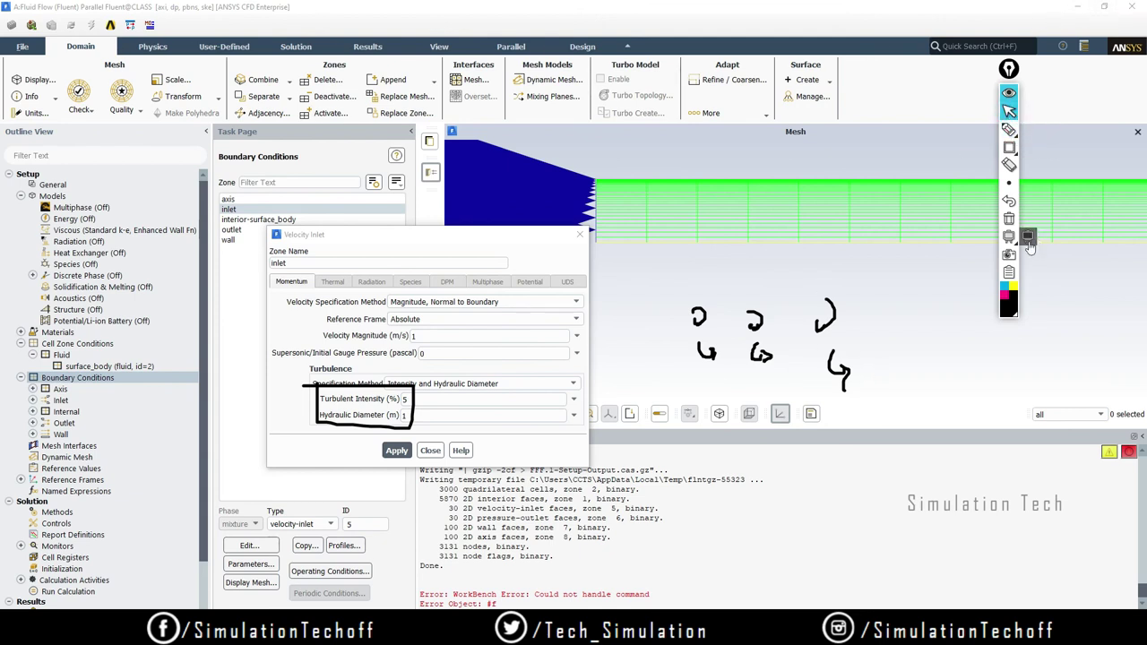
pyautogui.click(1009, 218)
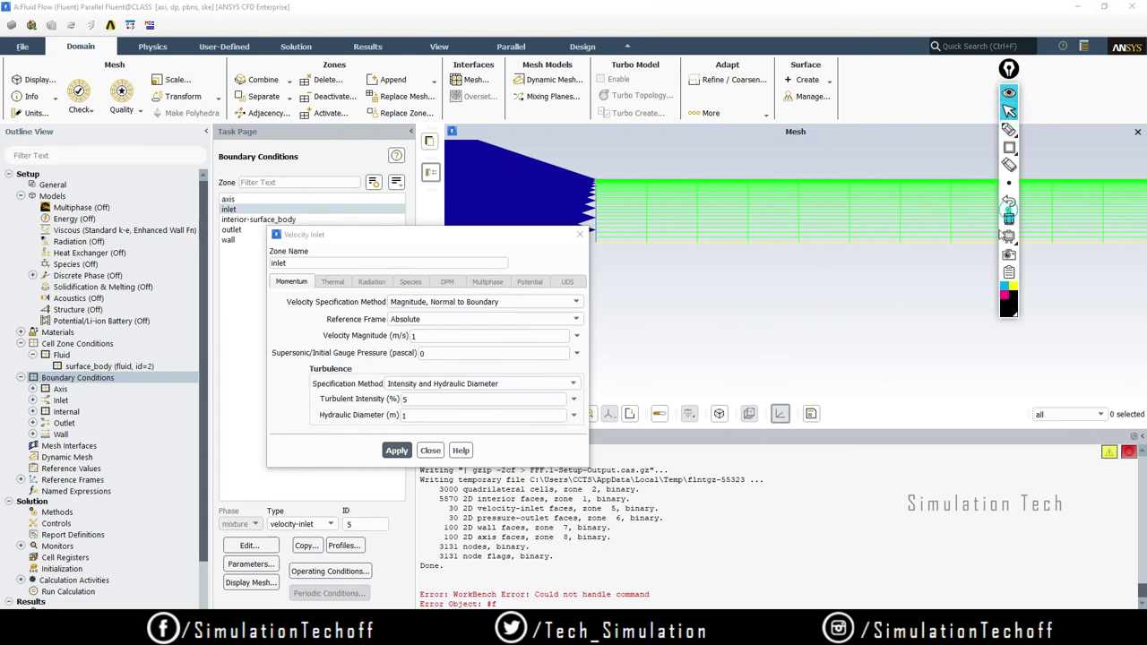
pyautogui.click(1009, 129)
pyautogui.moveTo(688, 280)
pyautogui.mouseDown()
pyautogui.moveTo(699, 311)
pyautogui.moveTo(733, 310)
pyautogui.mouseUp()
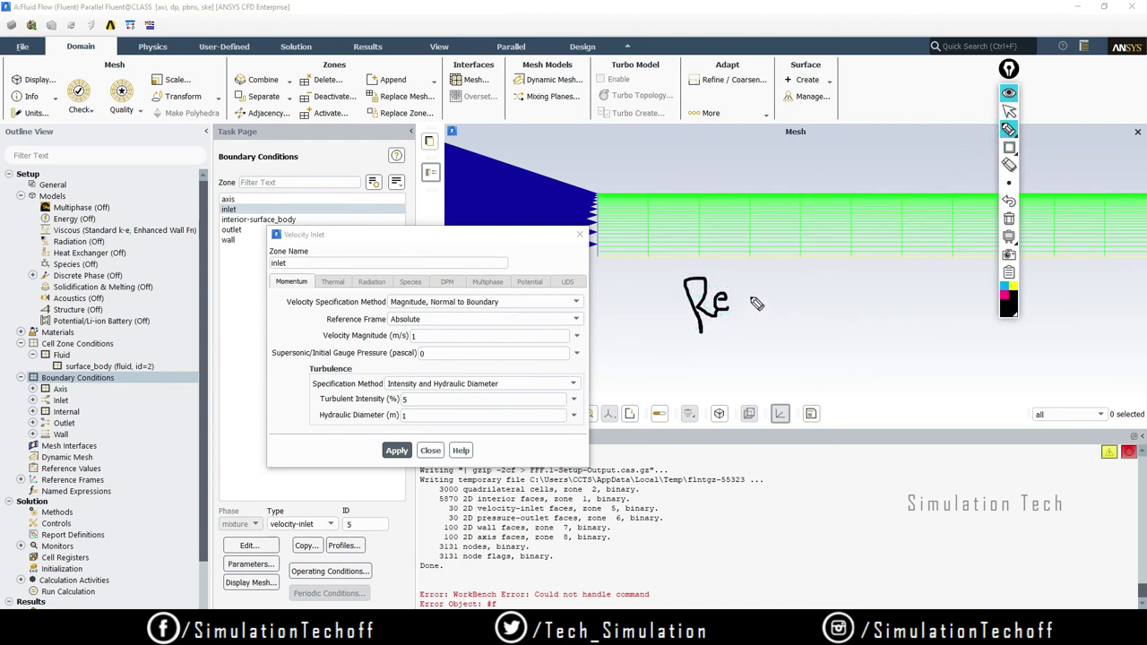
pyautogui.moveTo(760, 293)
pyautogui.mouseDown()
pyautogui.moveTo(784, 313)
pyautogui.moveTo(819, 288)
pyautogui.moveTo(838, 308)
pyautogui.mouseUp()
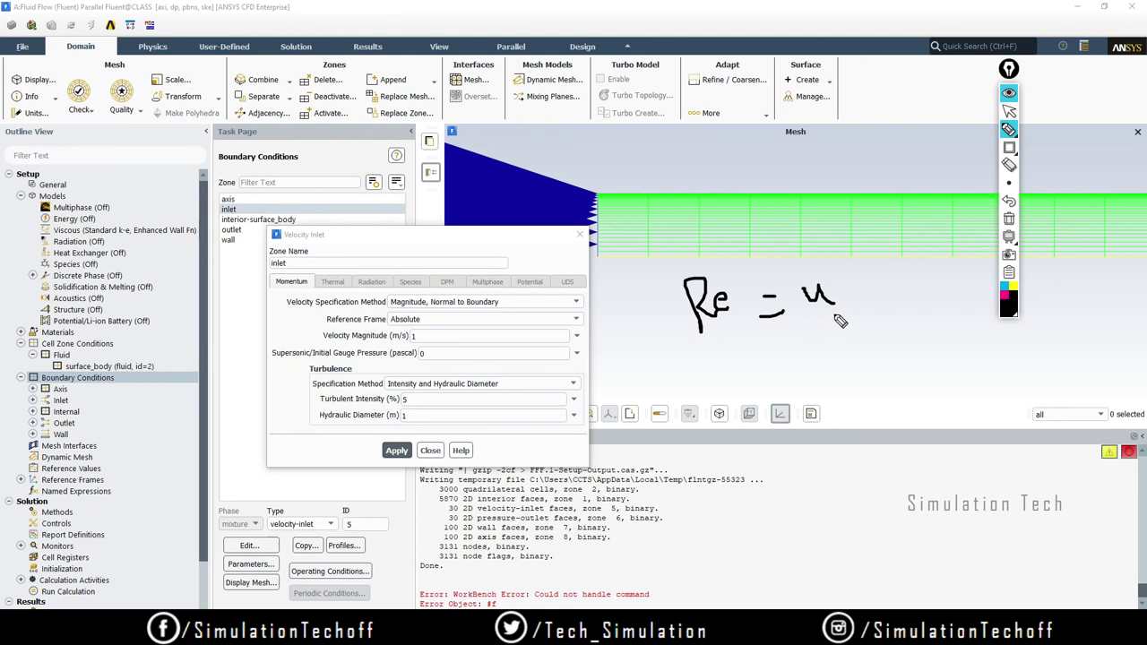
pyautogui.click(1009, 203)
pyautogui.moveTo(811, 285)
pyautogui.mouseDown()
pyautogui.moveTo(805, 312)
pyautogui.moveTo(842, 273)
pyautogui.moveTo(896, 296)
pyautogui.mouseUp()
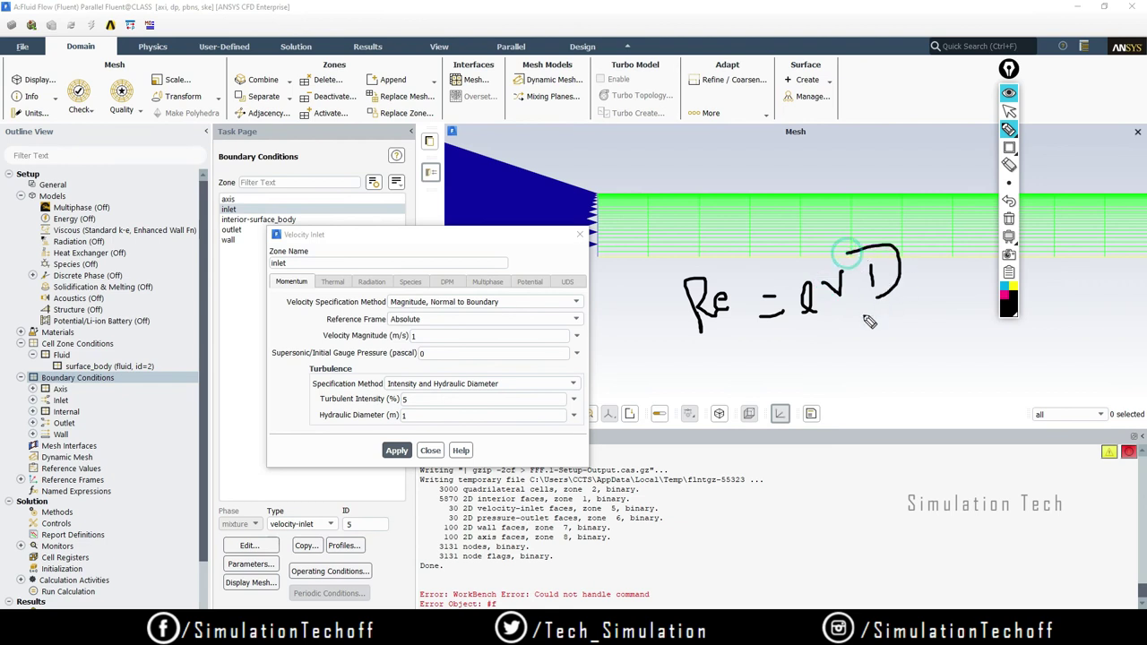
pyautogui.moveTo(796, 338); pyautogui.dragTo(913, 305)
pyautogui.moveTo(837, 352)
pyautogui.mouseDown()
pyautogui.moveTo(845, 363)
pyautogui.moveTo(856, 346)
pyautogui.mouseUp()
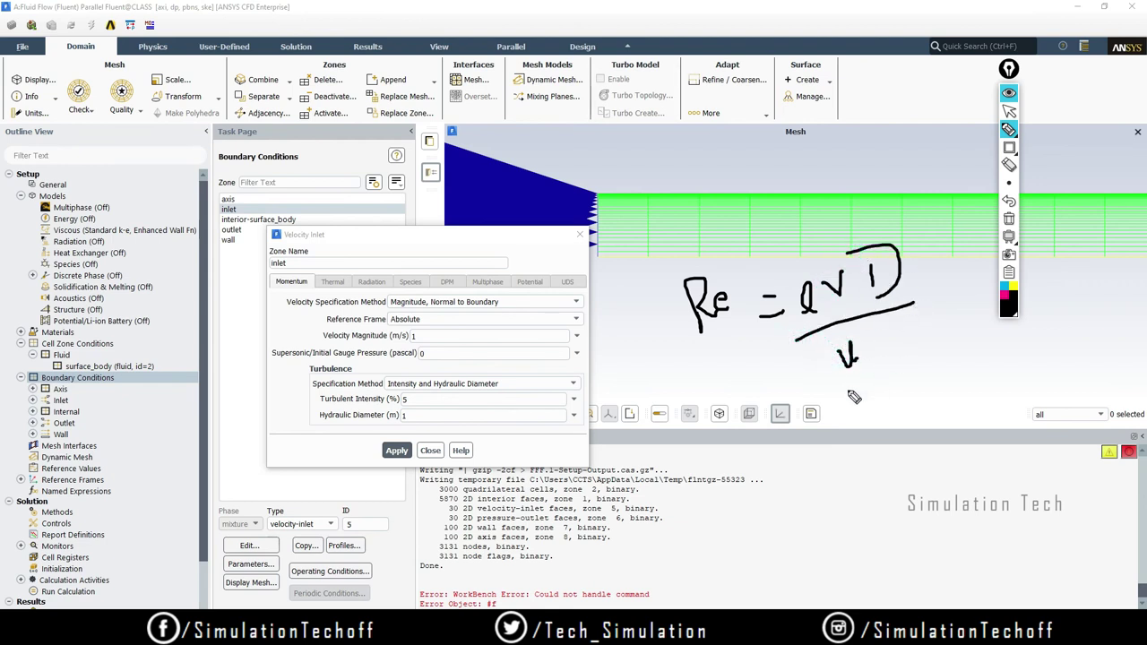
pyautogui.moveTo(997, 123)
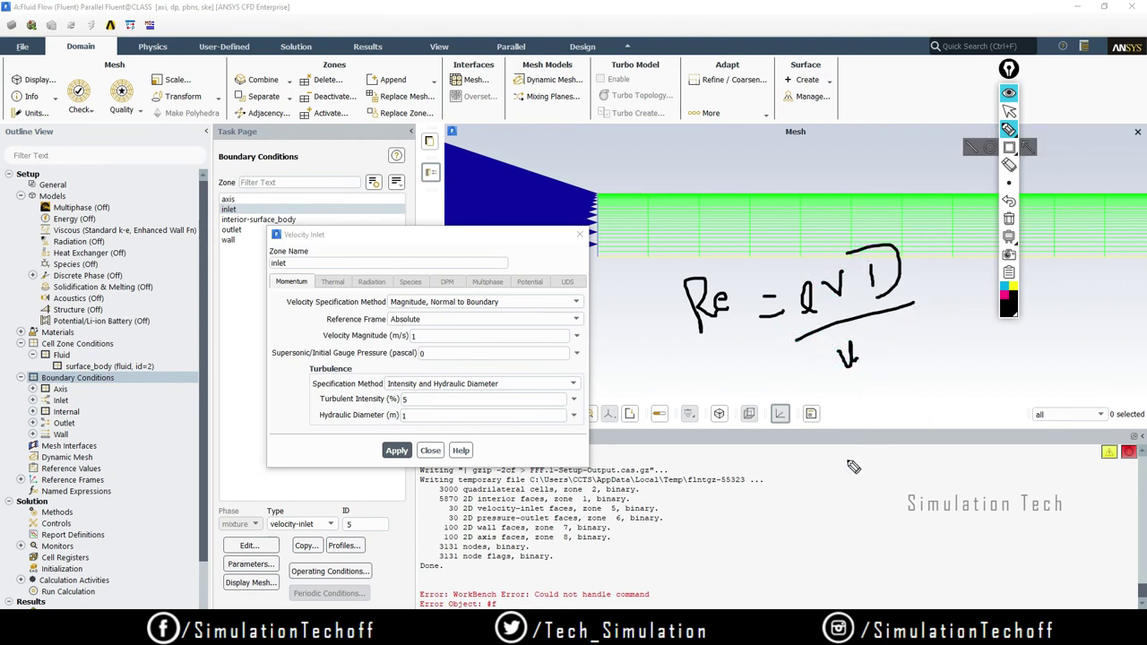
pyautogui.moveTo(842, 504)
pyautogui.mouseDown()
pyautogui.moveTo(878, 493)
pyautogui.moveTo(884, 507)
pyautogui.moveTo(904, 485)
pyautogui.moveTo(917, 496)
pyautogui.moveTo(931, 476)
pyautogui.moveTo(953, 456)
pyautogui.mouseUp()
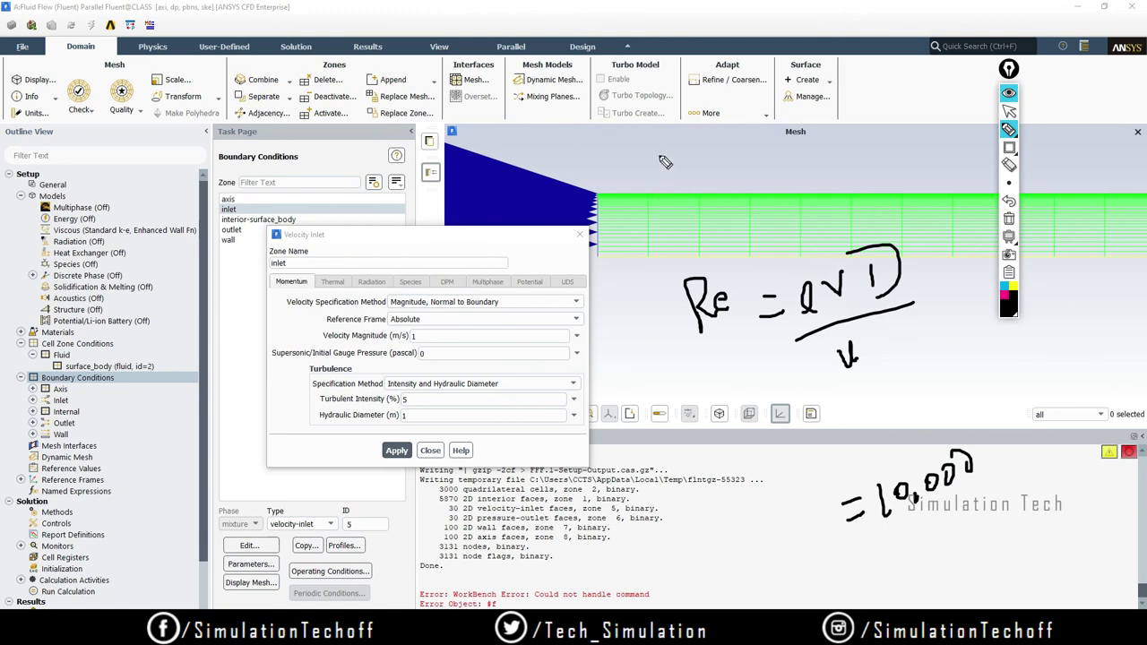
pyautogui.moveTo(658, 154)
pyautogui.mouseDown()
pyautogui.moveTo(688, 181)
pyautogui.moveTo(708, 180)
pyautogui.moveTo(748, 152)
pyautogui.mouseUp()
pyautogui.moveTo(618, 154)
pyautogui.mouseDown()
pyautogui.moveTo(634, 149)
pyautogui.moveTo(605, 209)
pyautogui.moveTo(633, 199)
pyautogui.mouseUp()
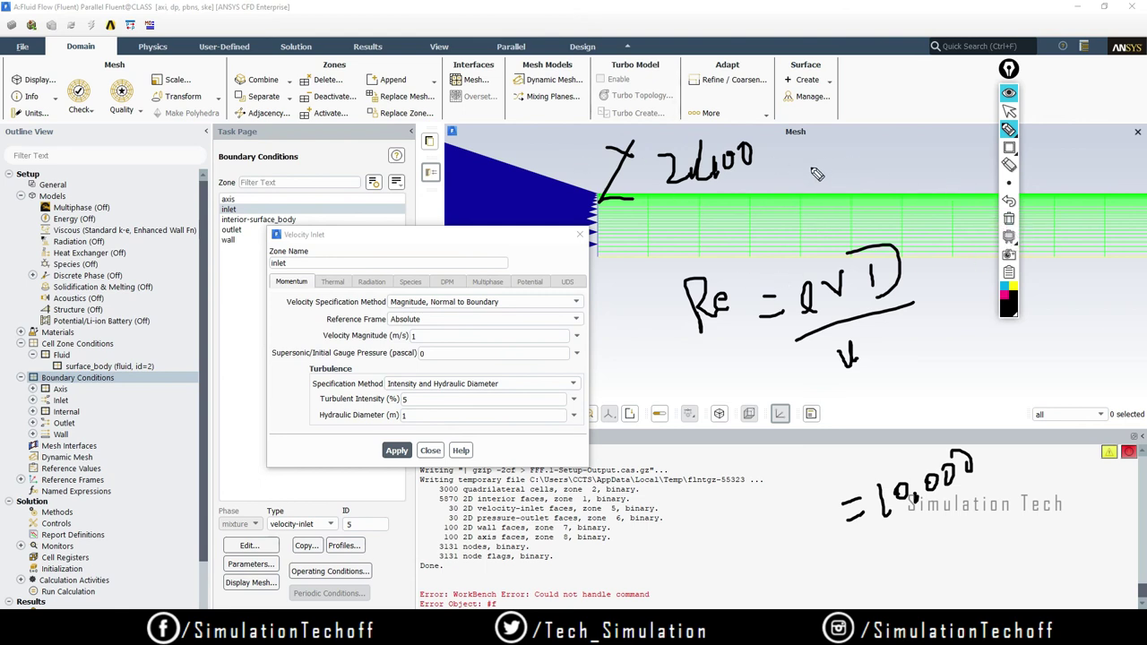
pyautogui.moveTo(814, 162)
pyautogui.mouseDown()
pyautogui.moveTo(813, 179)
pyautogui.moveTo(833, 177)
pyautogui.moveTo(882, 163)
pyautogui.moveTo(892, 148)
pyautogui.mouseUp()
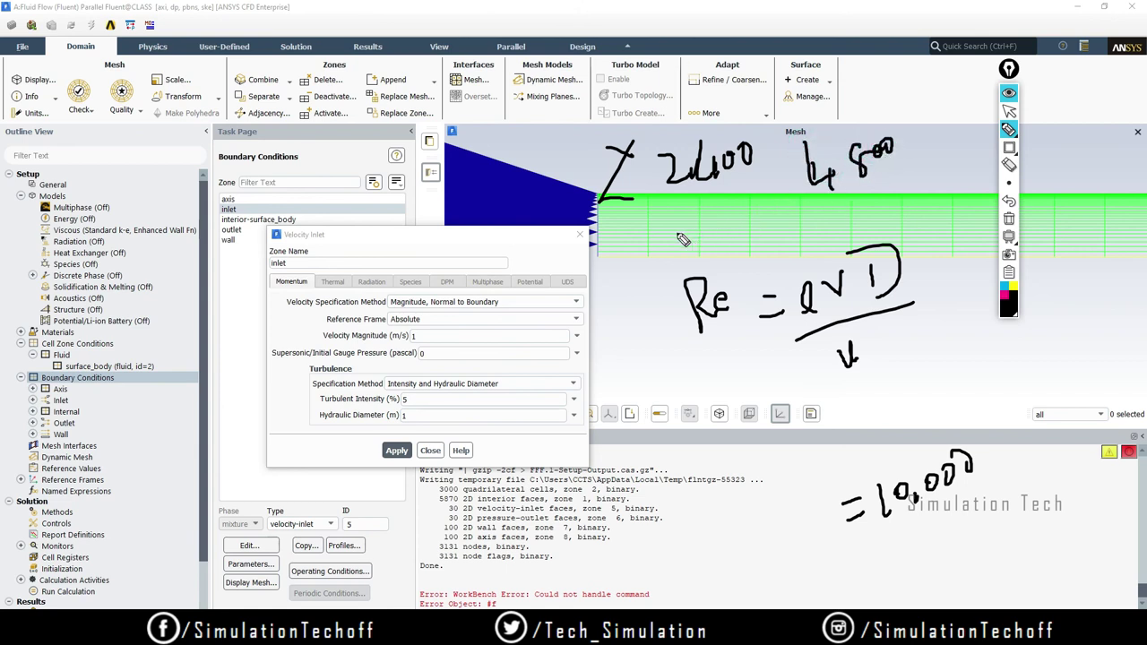
pyautogui.moveTo(930, 121); pyautogui.dragTo(939, 141)
pyautogui.click(1009, 218)
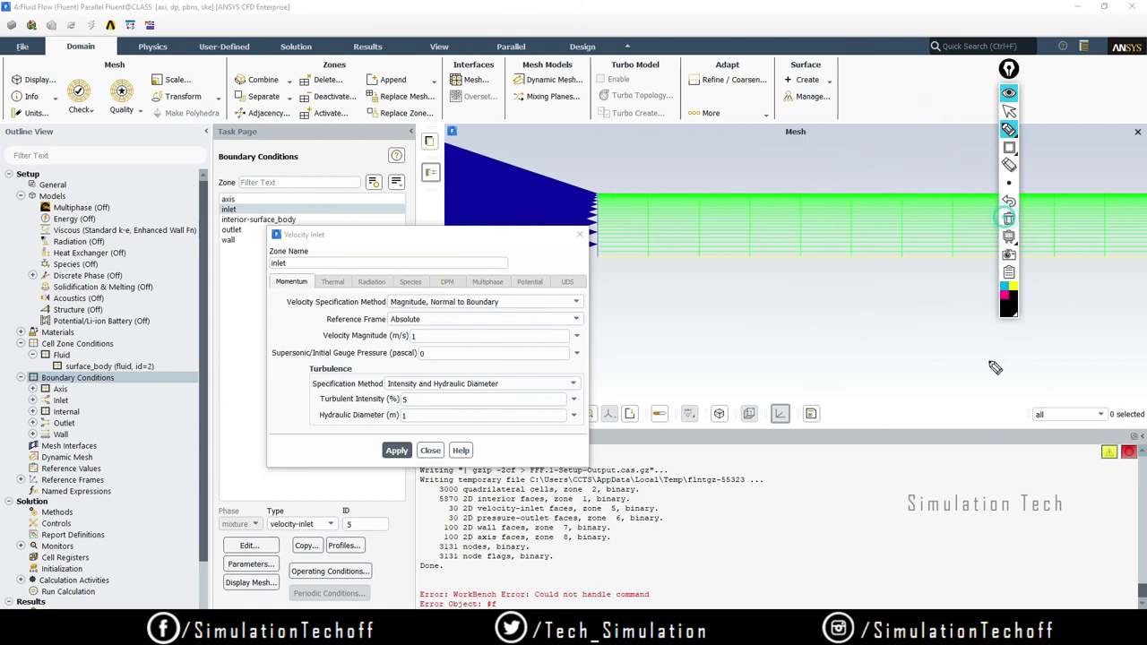
pyautogui.moveTo(792, 315); pyautogui.dragTo(842, 302)
pyautogui.moveTo(821, 309)
pyautogui.mouseDown()
pyautogui.moveTo(821, 342)
pyautogui.moveTo(849, 306)
pyautogui.moveTo(967, 280)
pyautogui.moveTo(956, 285)
pyautogui.mouseUp()
pyautogui.moveTo(910, 344)
pyautogui.mouseDown()
pyautogui.moveTo(910, 383)
pyautogui.moveTo(975, 359)
pyautogui.mouseUp()
pyautogui.moveTo(892, 380); pyautogui.dragTo(905, 376)
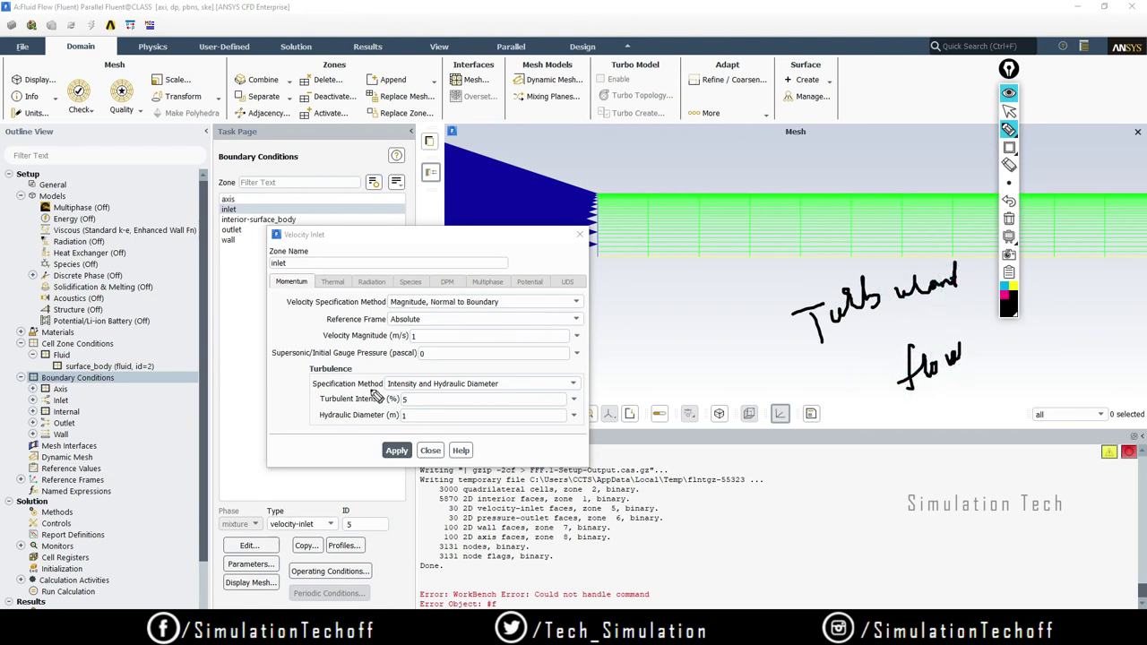
pyautogui.moveTo(391, 396)
pyautogui.mouseDown()
pyautogui.moveTo(428, 413)
pyautogui.moveTo(360, 383)
pyautogui.mouseUp()
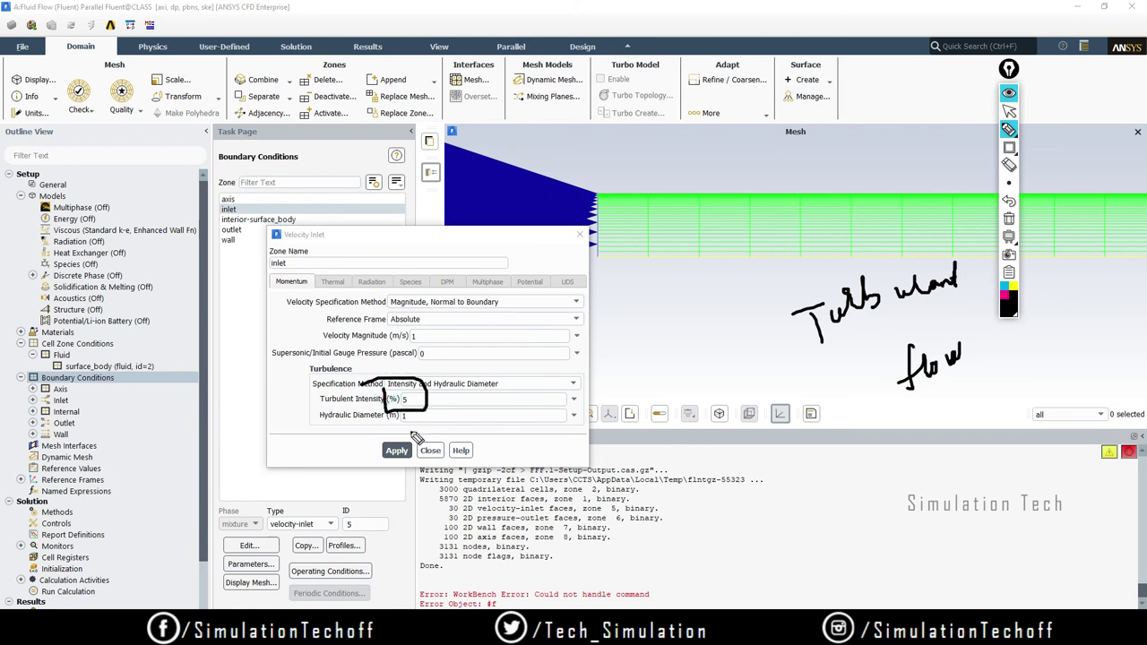
pyautogui.moveTo(746, 516); pyautogui.dragTo(735, 540)
pyautogui.moveTo(765, 508); pyautogui.dragTo(762, 518)
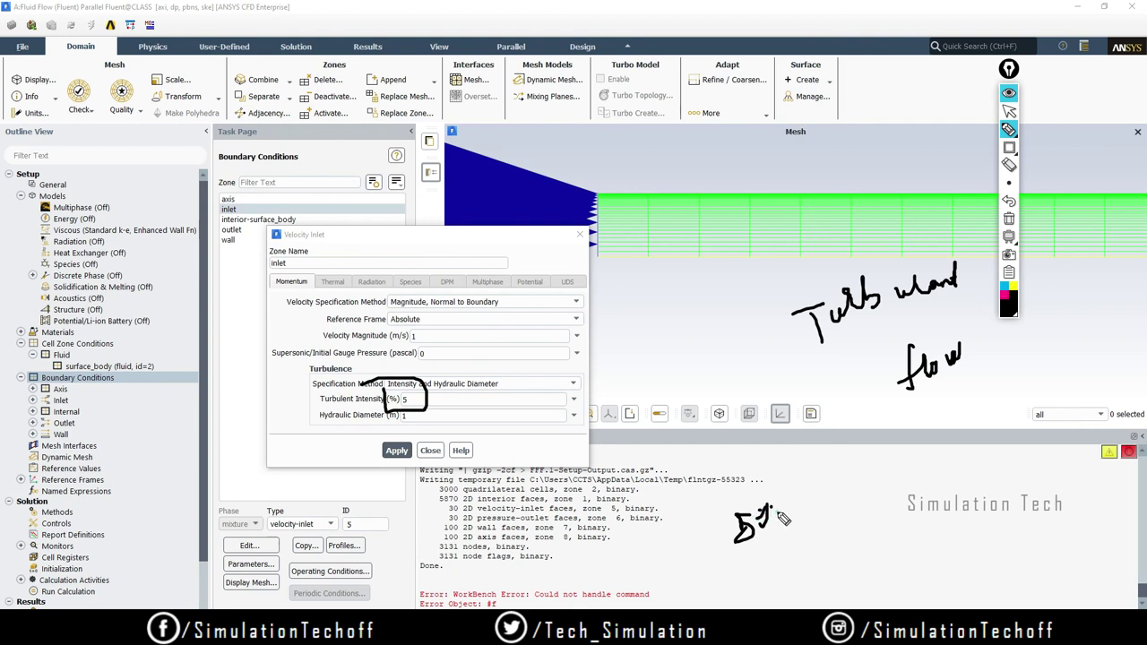
pyautogui.click(777, 513)
pyautogui.moveTo(851, 458)
pyautogui.mouseDown()
pyautogui.moveTo(873, 489)
pyautogui.moveTo(886, 490)
pyautogui.moveTo(907, 464)
pyautogui.mouseUp()
pyautogui.moveTo(953, 424); pyautogui.dragTo(956, 466)
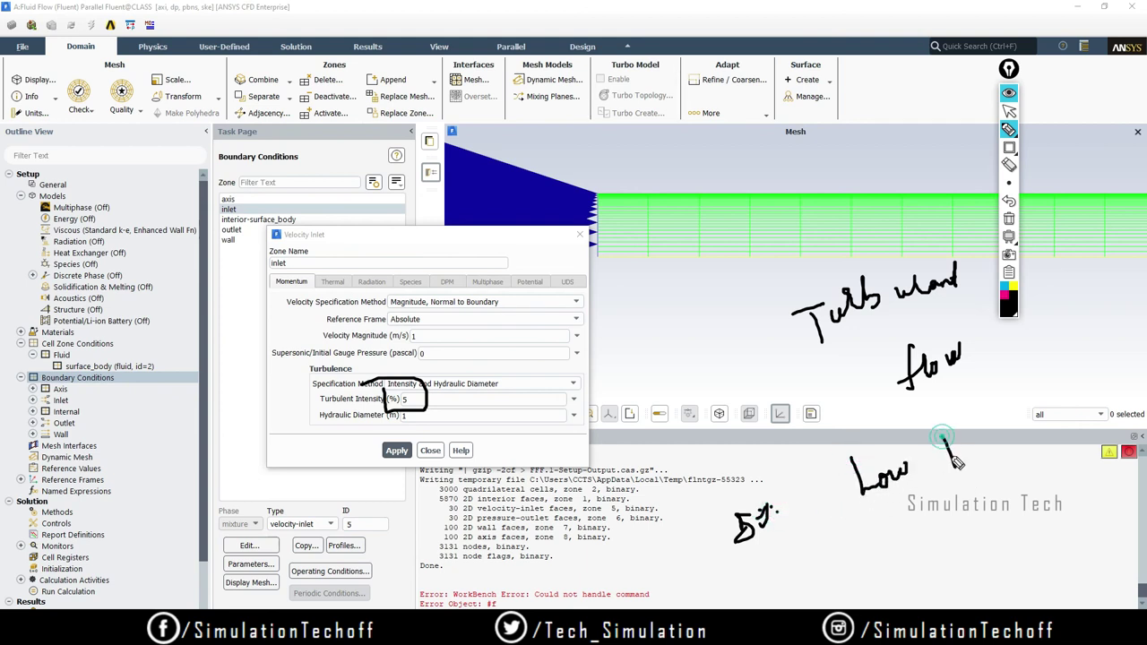
pyautogui.moveTo(914, 429); pyautogui.dragTo(953, 422)
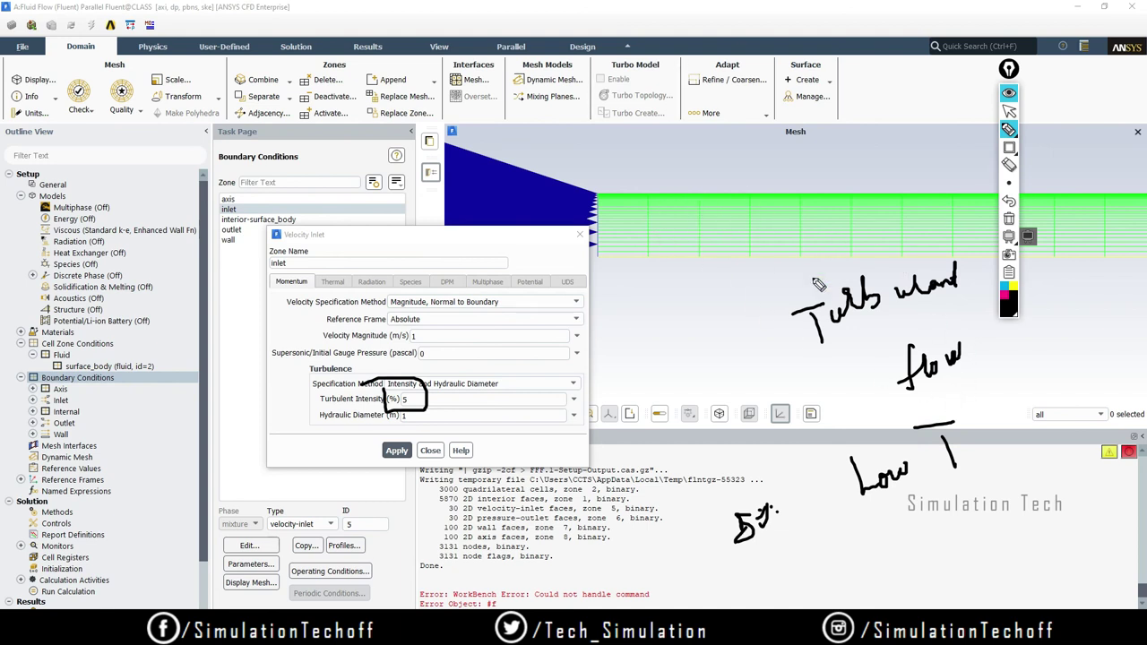
pyautogui.click(1009, 218)
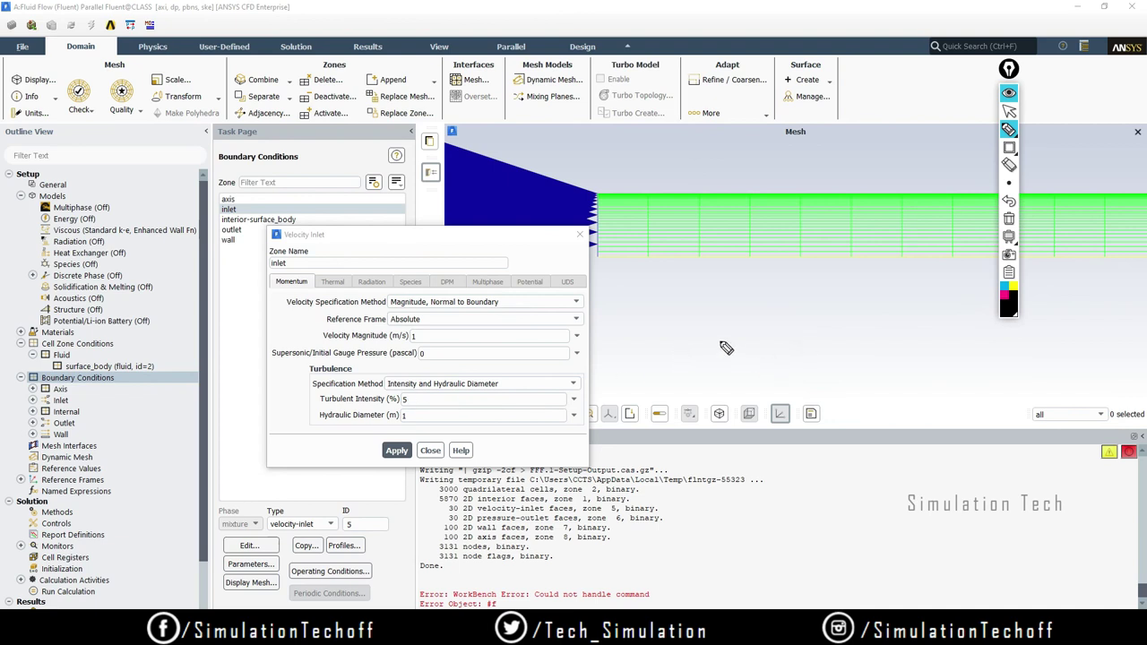
pyautogui.moveTo(706, 341)
pyautogui.mouseDown()
pyautogui.moveTo(729, 354)
pyautogui.moveTo(731, 341)
pyautogui.moveTo(796, 326)
pyautogui.moveTo(785, 340)
pyautogui.moveTo(817, 330)
pyautogui.moveTo(808, 342)
pyautogui.mouseUp()
pyautogui.moveTo(844, 296); pyautogui.dragTo(842, 319)
pyautogui.moveTo(833, 314); pyautogui.dragTo(851, 306)
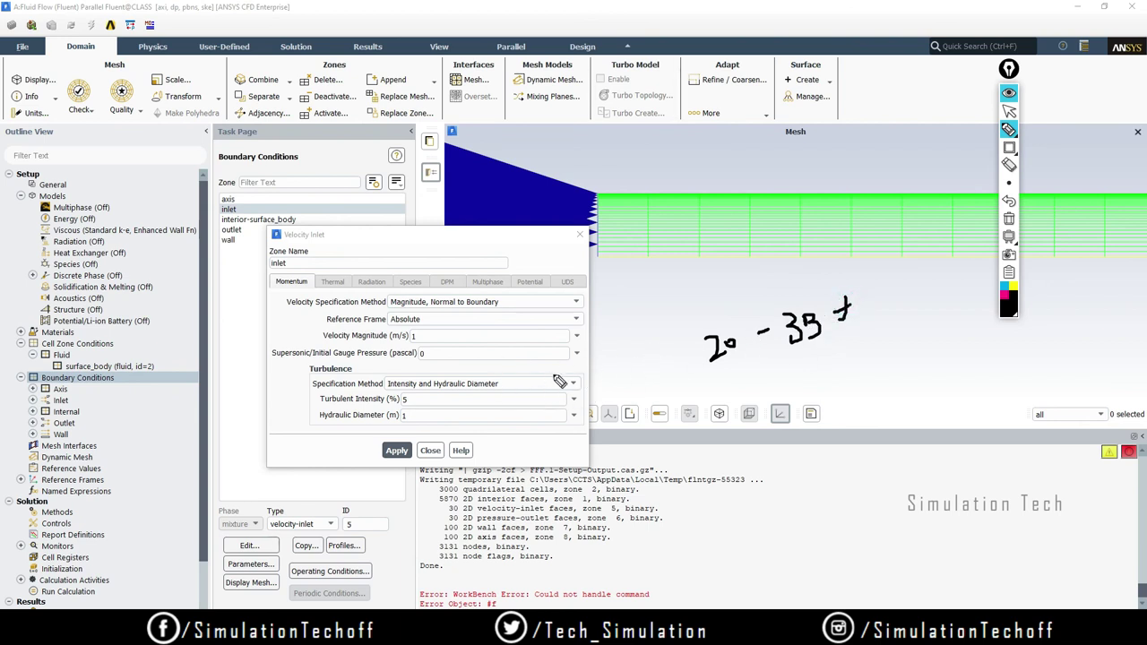
pyautogui.moveTo(830, 491); pyautogui.dragTo(831, 521)
pyautogui.moveTo(824, 502)
pyautogui.mouseDown()
pyautogui.moveTo(868, 497)
pyautogui.moveTo(878, 470)
pyautogui.moveTo(889, 487)
pyautogui.moveTo(891, 476)
pyautogui.moveTo(899, 485)
pyautogui.moveTo(982, 462)
pyautogui.moveTo(991, 472)
pyautogui.moveTo(998, 451)
pyautogui.moveTo(1006, 469)
pyautogui.moveTo(1015, 443)
pyautogui.moveTo(1059, 400)
pyautogui.mouseUp()
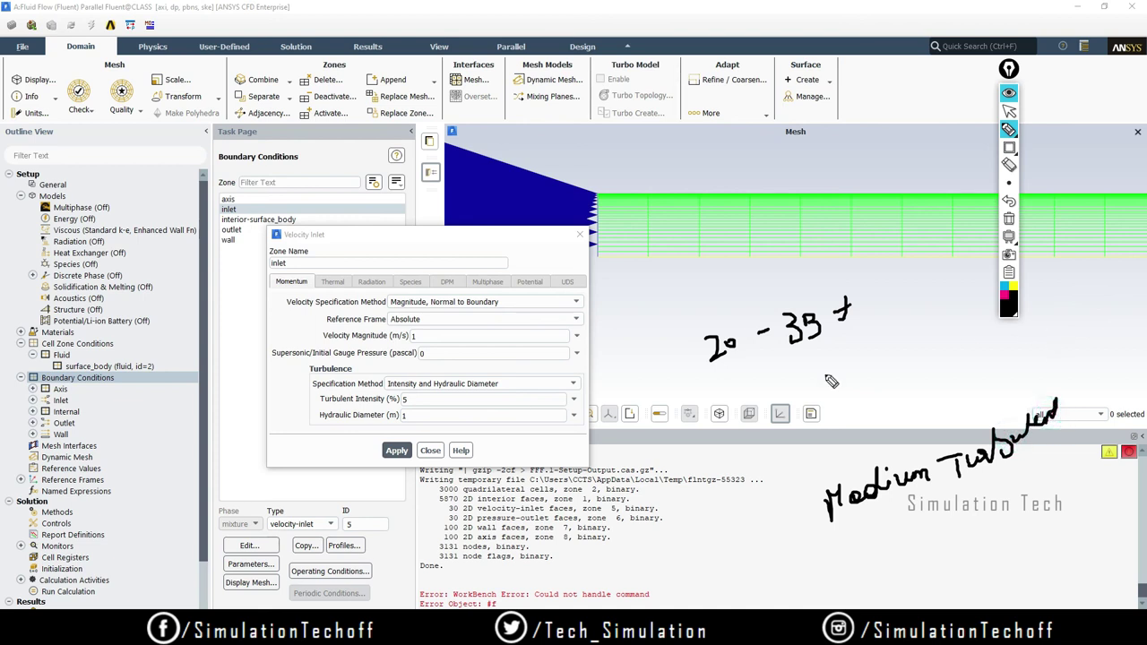
pyautogui.moveTo(869, 343)
pyautogui.mouseDown()
pyautogui.moveTo(868, 386)
pyautogui.moveTo(865, 374)
pyautogui.moveTo(887, 353)
pyautogui.mouseUp()
pyautogui.moveTo(964, 326); pyautogui.dragTo(967, 352)
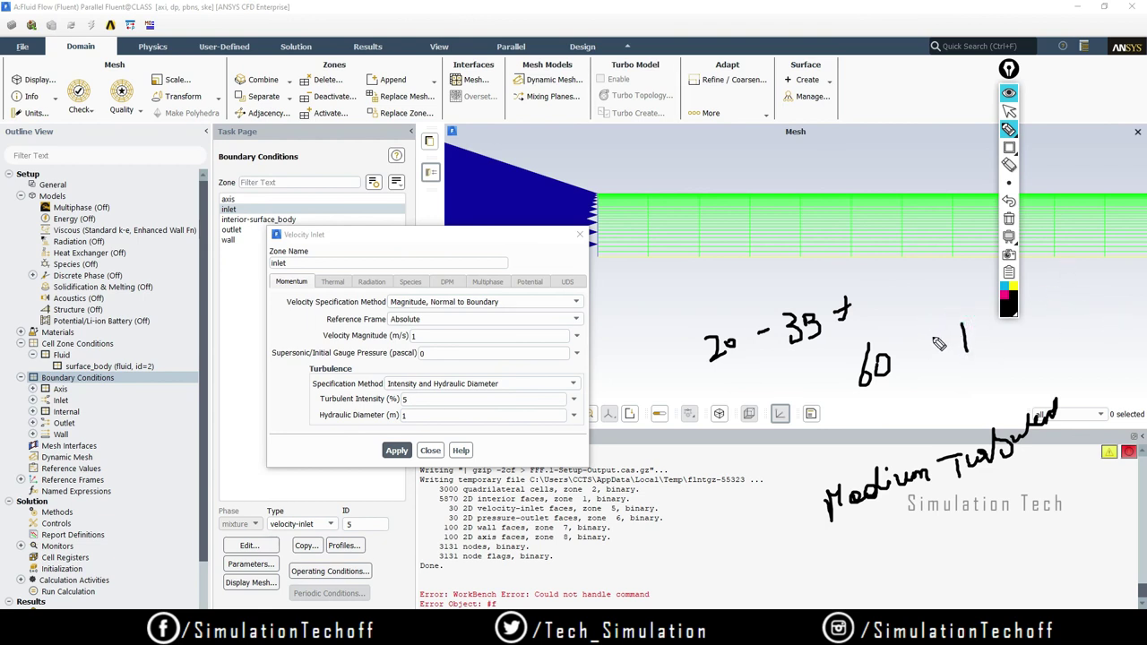
pyautogui.moveTo(933, 338); pyautogui.dragTo(953, 375)
pyautogui.moveTo(968, 335); pyautogui.dragTo(964, 337)
pyautogui.click(1009, 220)
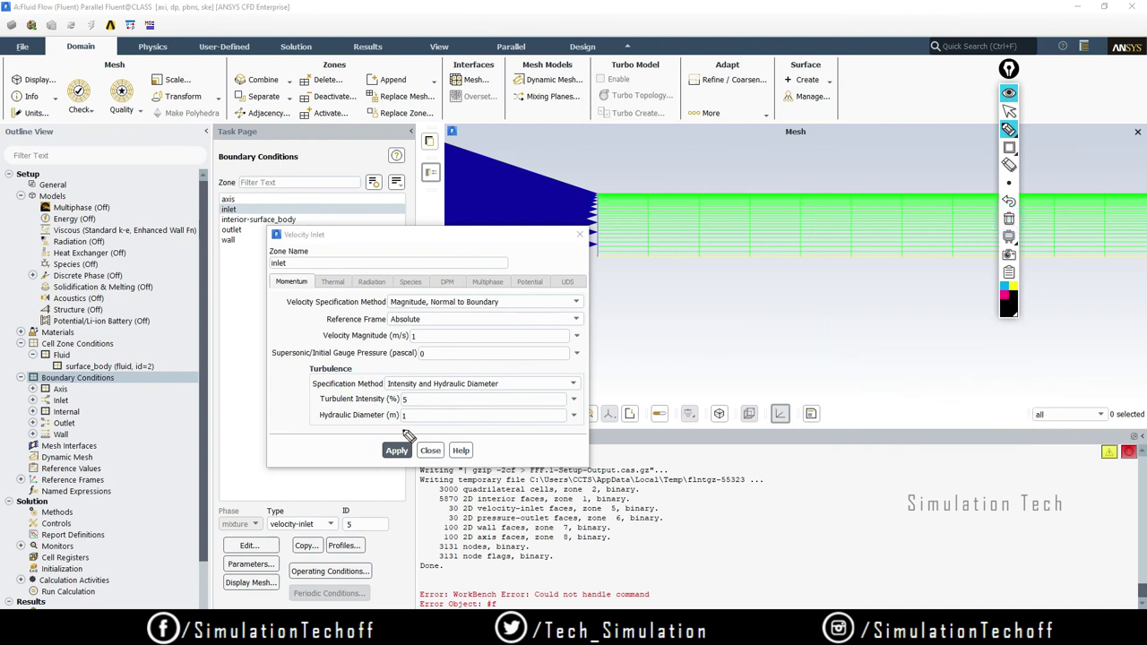
pyautogui.moveTo(330, 399)
pyautogui.mouseDown()
pyautogui.moveTo(424, 415)
pyautogui.moveTo(423, 393)
pyautogui.moveTo(326, 394)
pyautogui.moveTo(414, 409)
pyautogui.mouseUp()
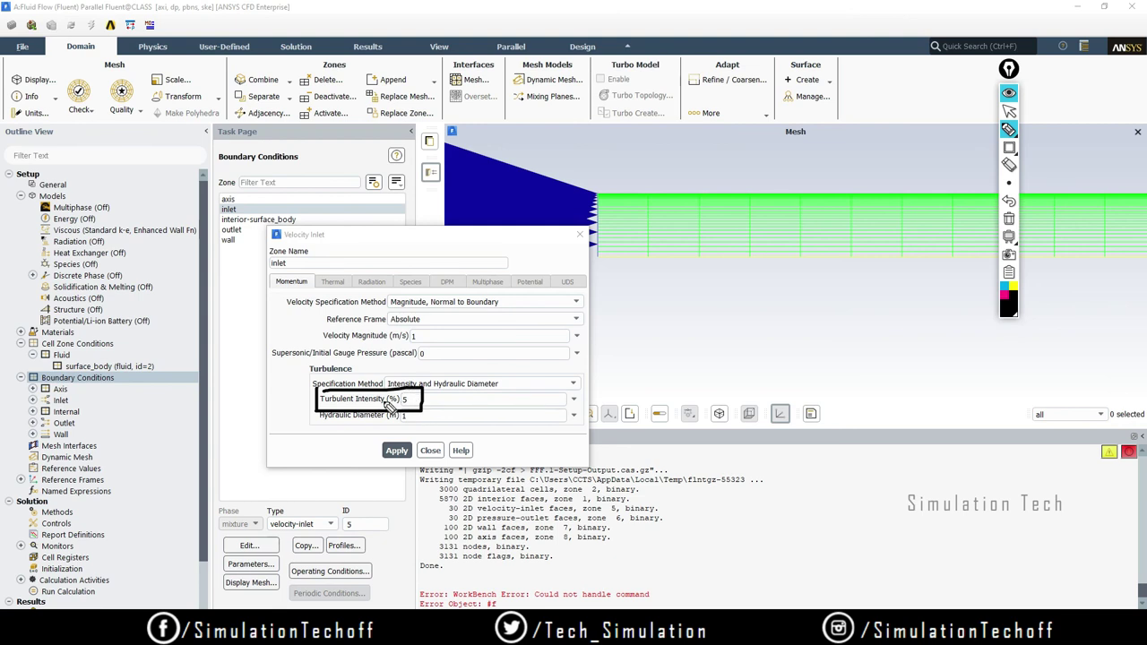
pyautogui.click(1008, 219)
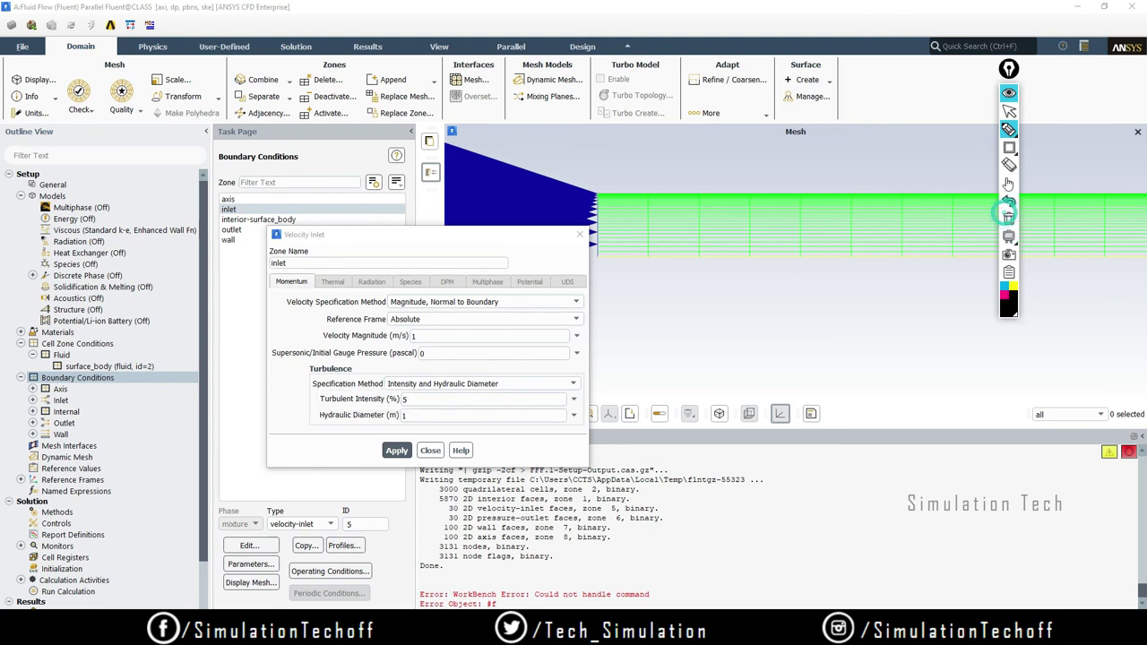
pyautogui.moveTo(1009, 130)
pyautogui.moveTo(317, 414)
pyautogui.mouseDown()
pyautogui.moveTo(379, 424)
pyautogui.moveTo(395, 400)
pyautogui.moveTo(310, 401)
pyautogui.mouseUp()
pyautogui.moveTo(603, 202)
pyautogui.mouseDown()
pyautogui.moveTo(600, 263)
pyautogui.moveTo(597, 198)
pyautogui.mouseUp()
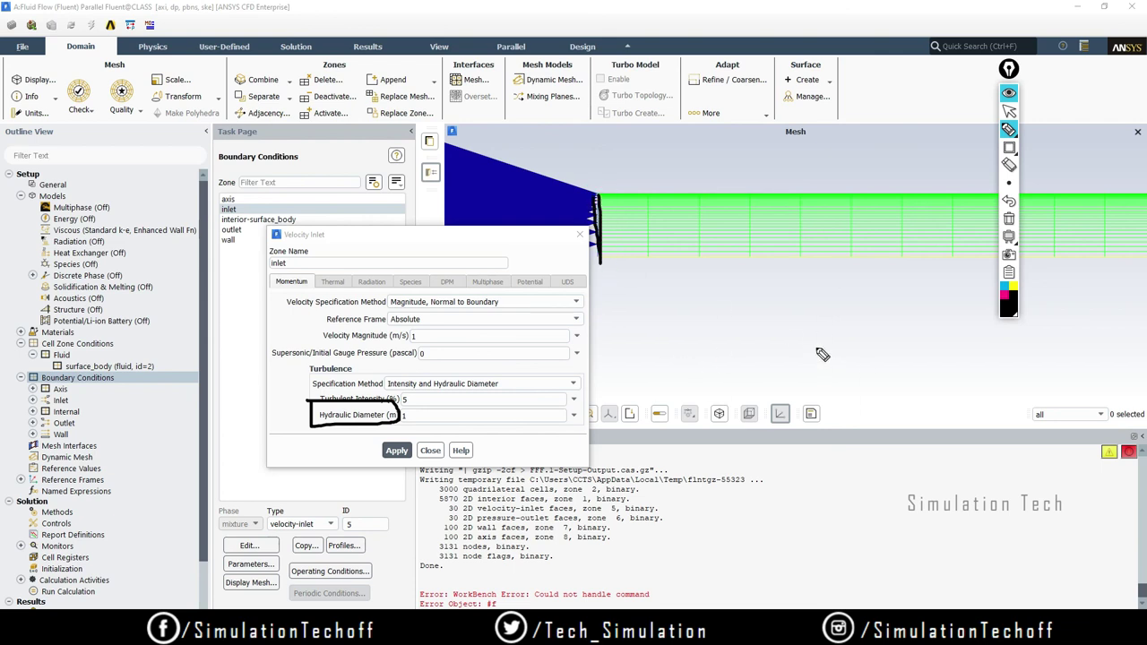
pyautogui.click(1008, 218)
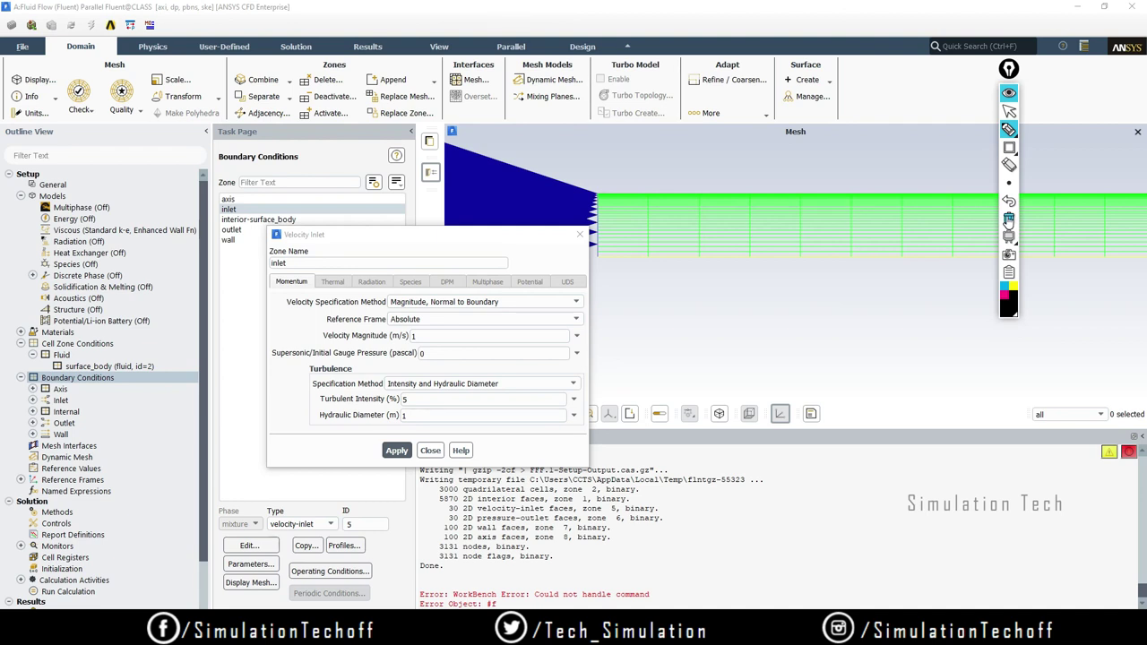
# Step: Set the inlet hydraulic diameter to 0.2 m, apply it, and close the dialog
pyautogui.click(1009, 111)
pyautogui.click(405, 415)
pyautogui.doubleClick(405, 415)
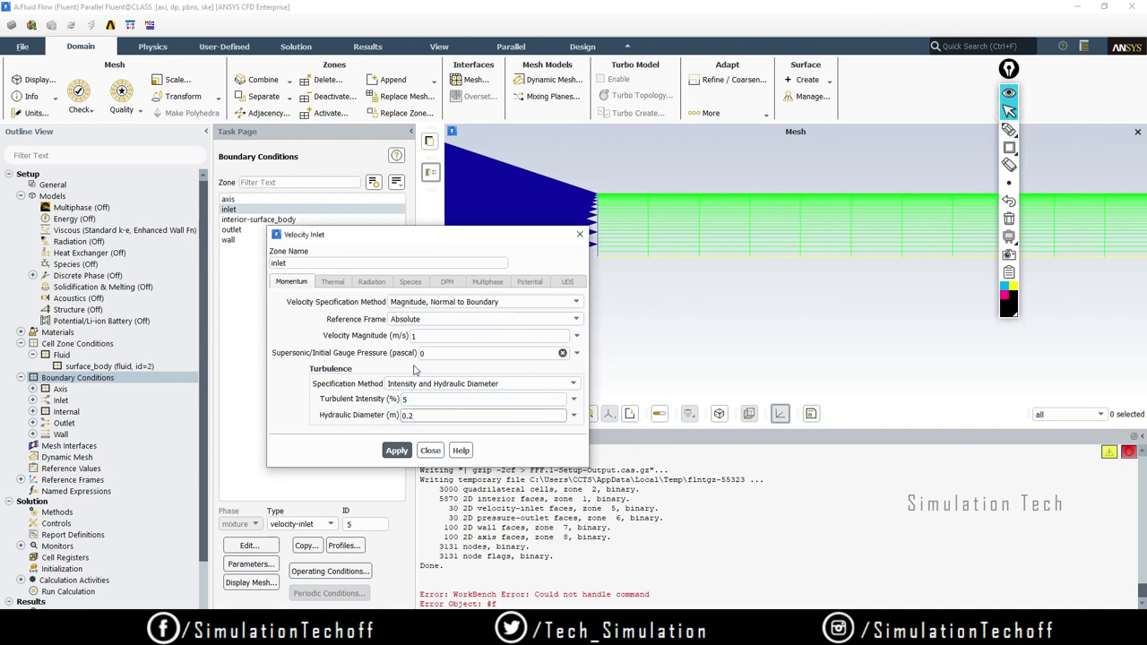
pyautogui.click(397, 452)
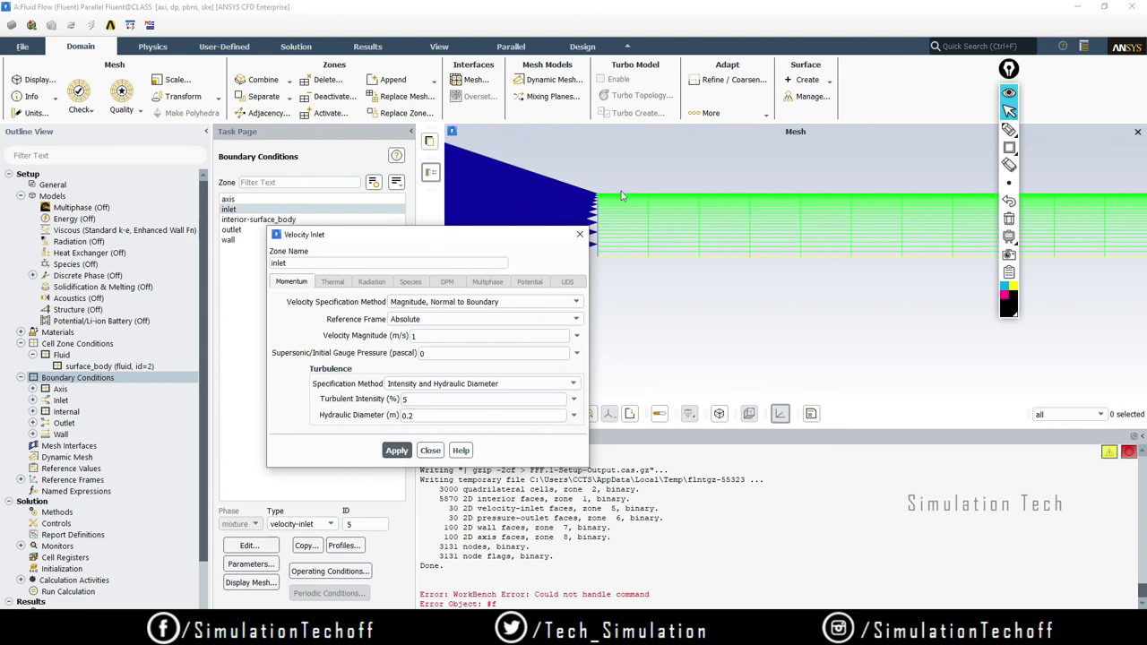
pyautogui.click(428, 450)
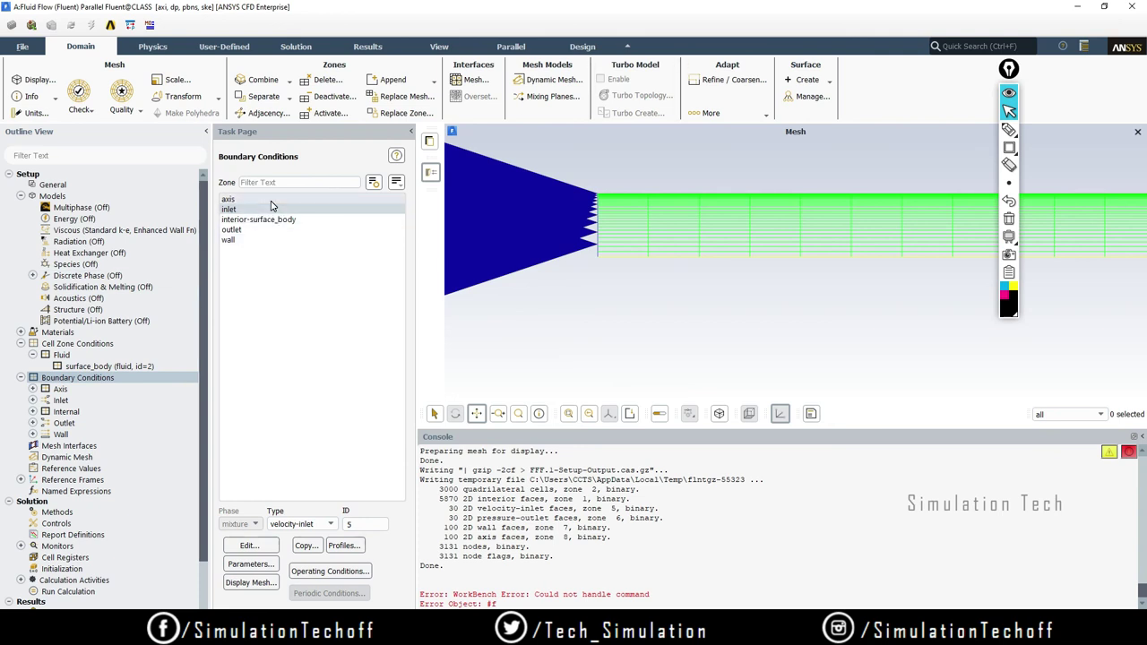
# Step: Keep the axis zone's boundary type as axis and close its settings
pyautogui.click(271, 201)
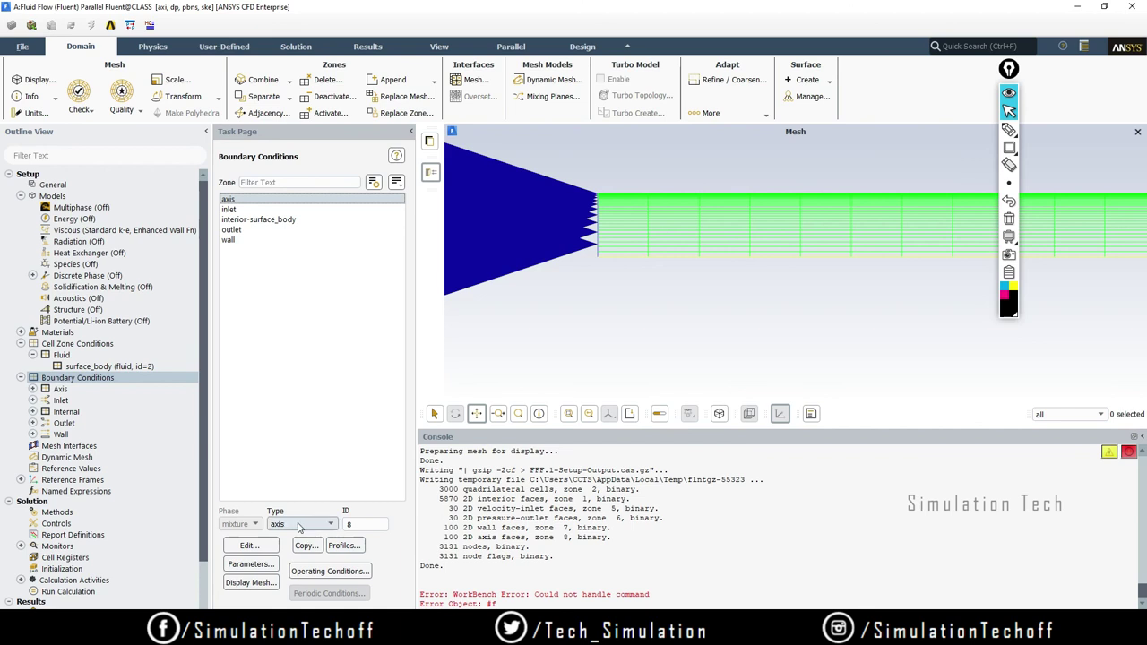
pyautogui.click(291, 527)
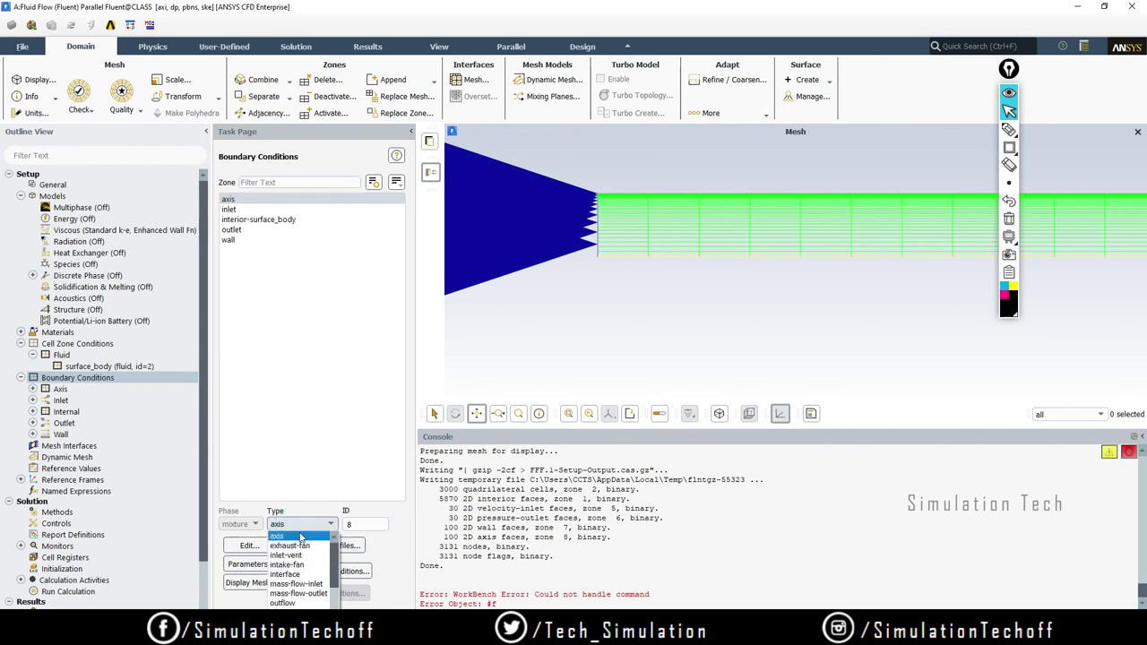
pyautogui.click(292, 543)
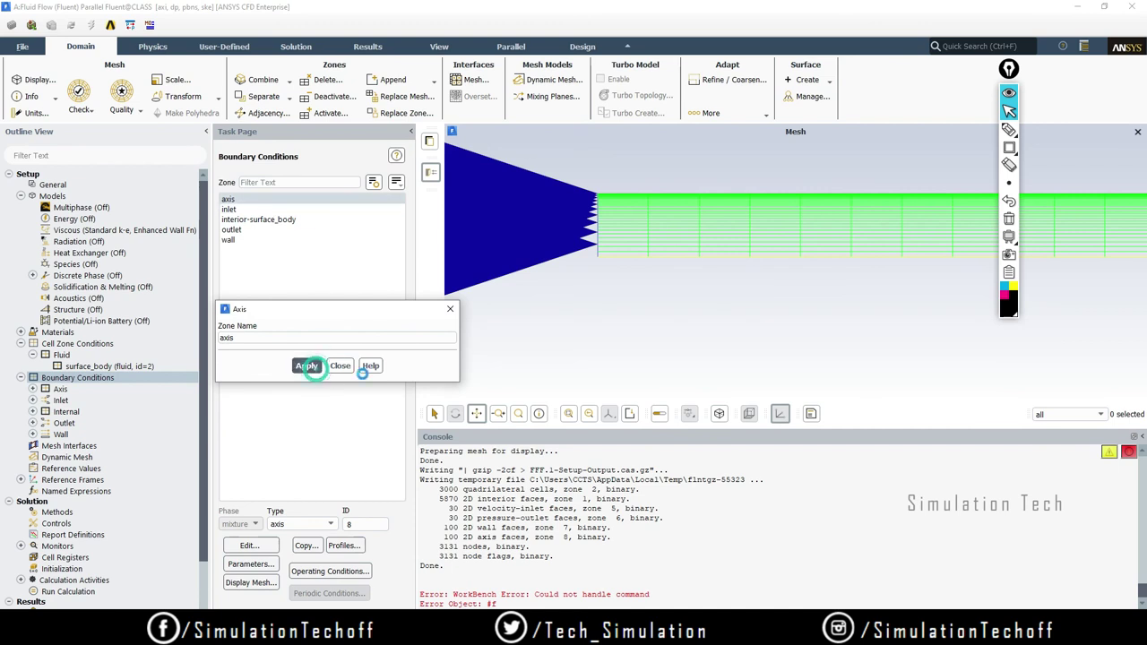
pyautogui.click(340, 367)
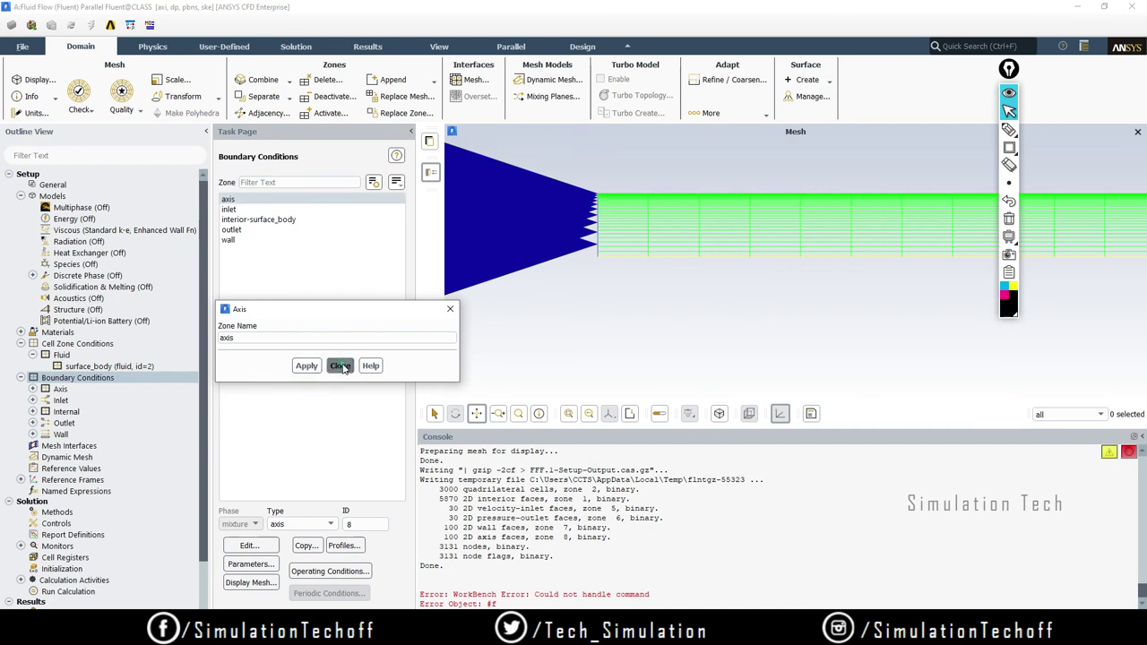
# Step: Change the outlet zone to an outflow boundary with flow rate weighting 1 and apply it
pyautogui.click(268, 231)
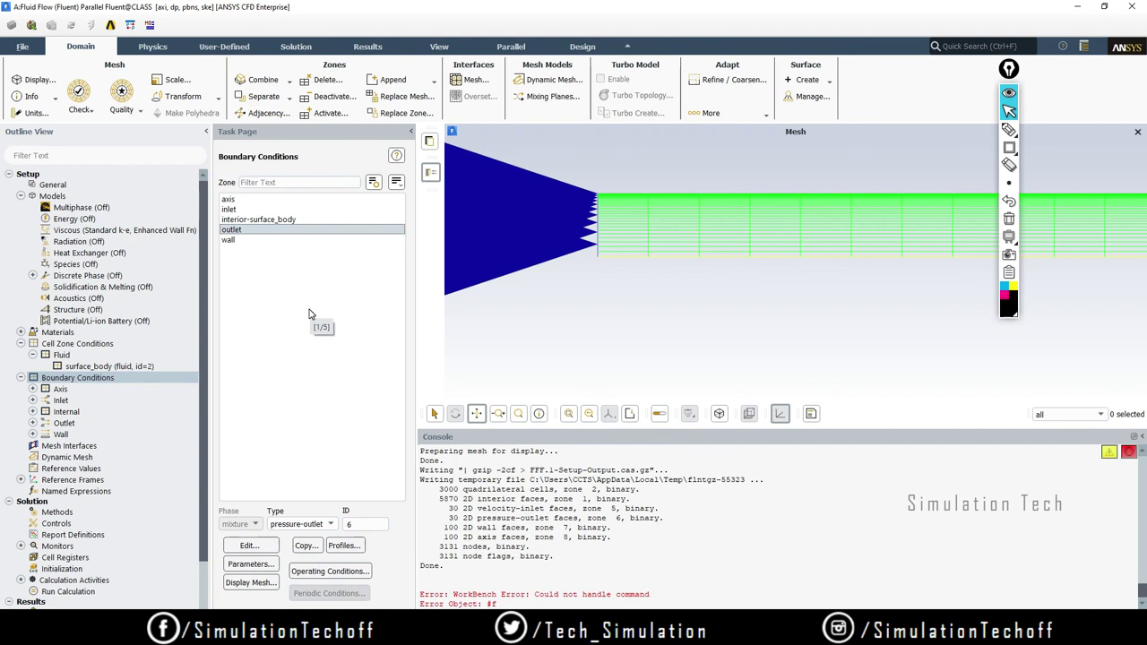
pyautogui.click(305, 524)
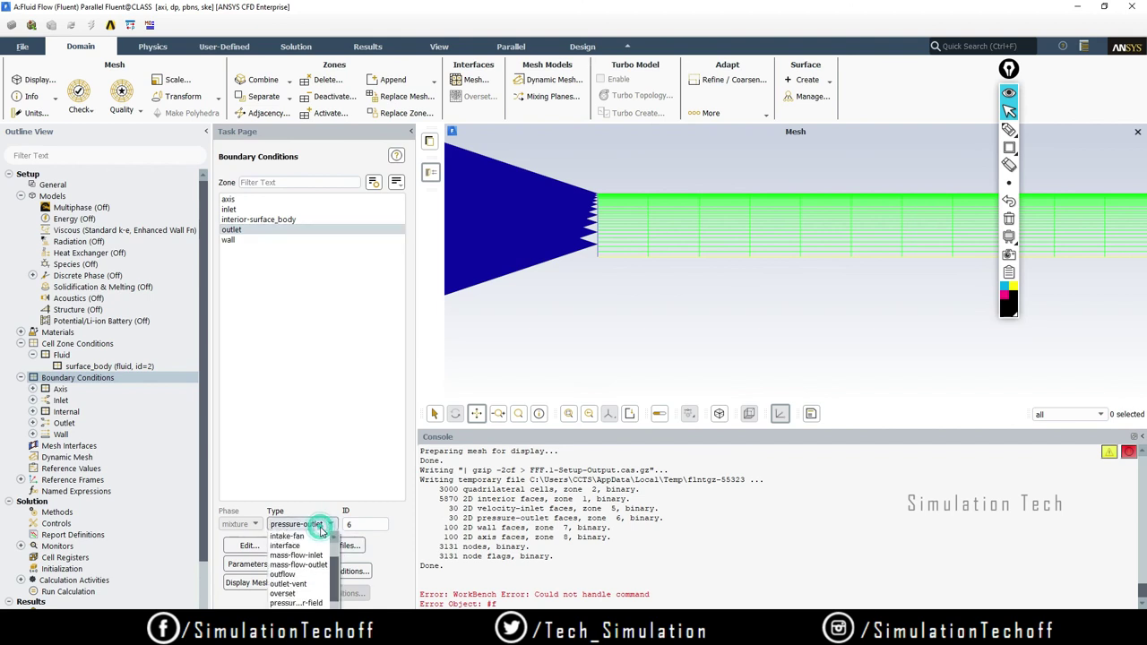
pyautogui.click(285, 573)
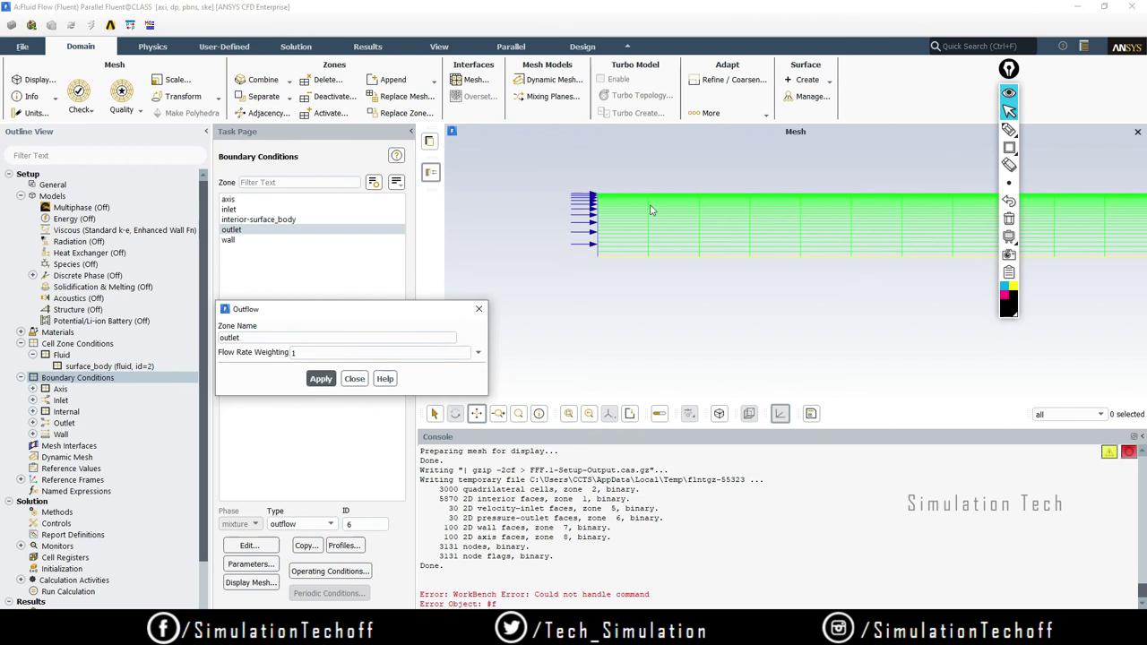
pyautogui.click(297, 352)
pyautogui.click(318, 379)
pyautogui.click(354, 378)
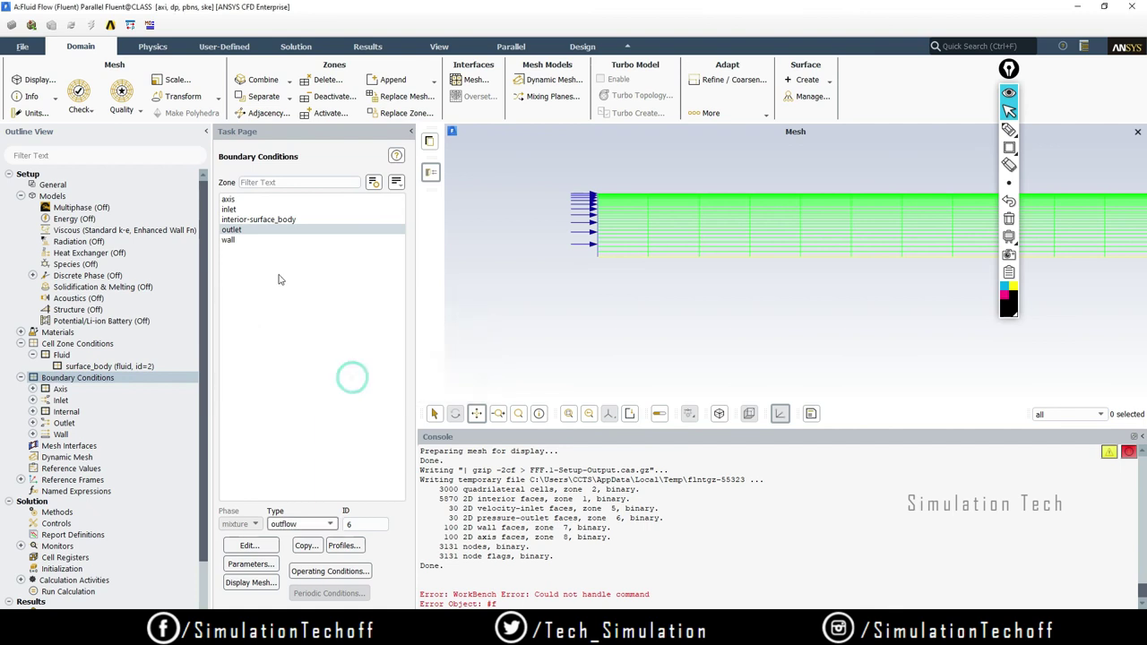
pyautogui.click(274, 240)
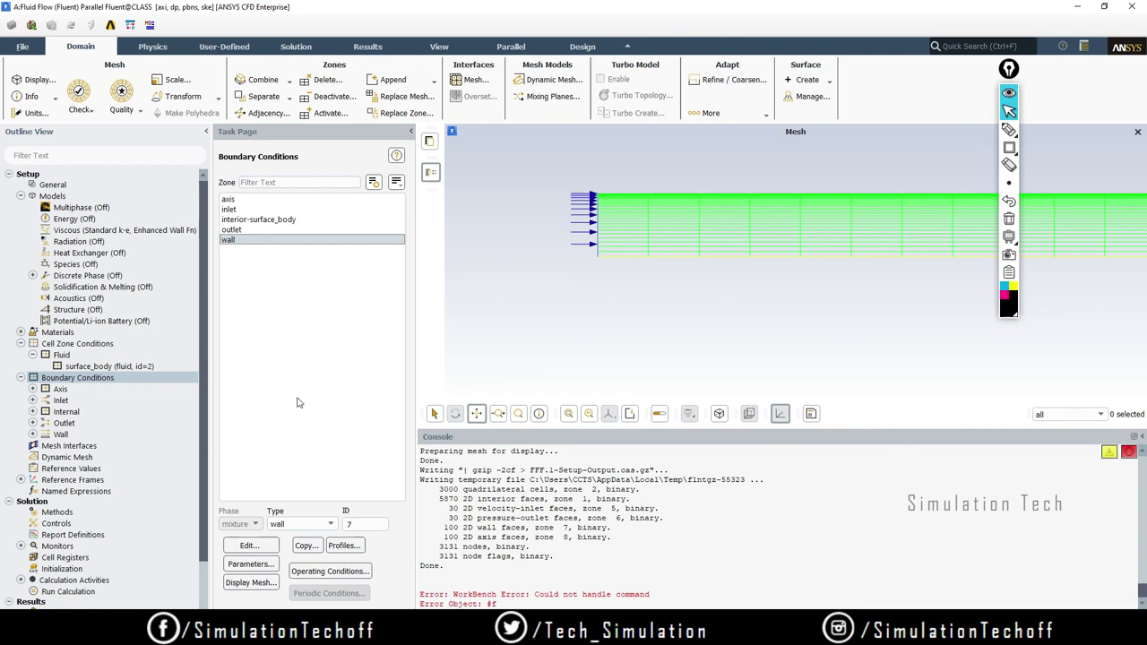
pyautogui.click(250, 545)
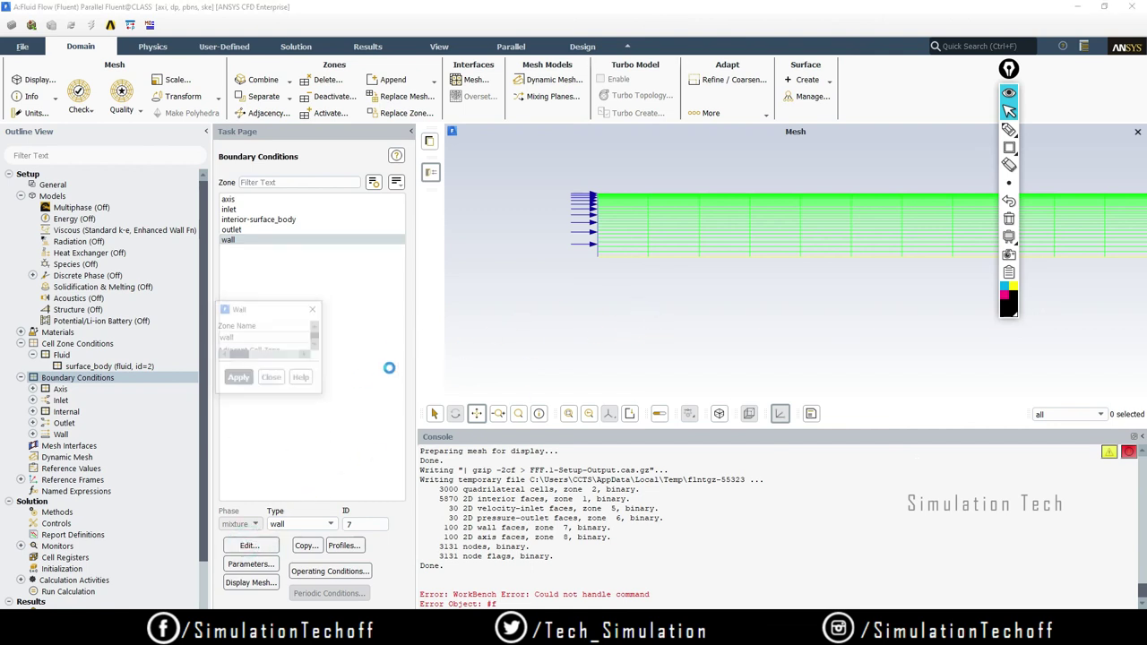
pyautogui.click(231, 467)
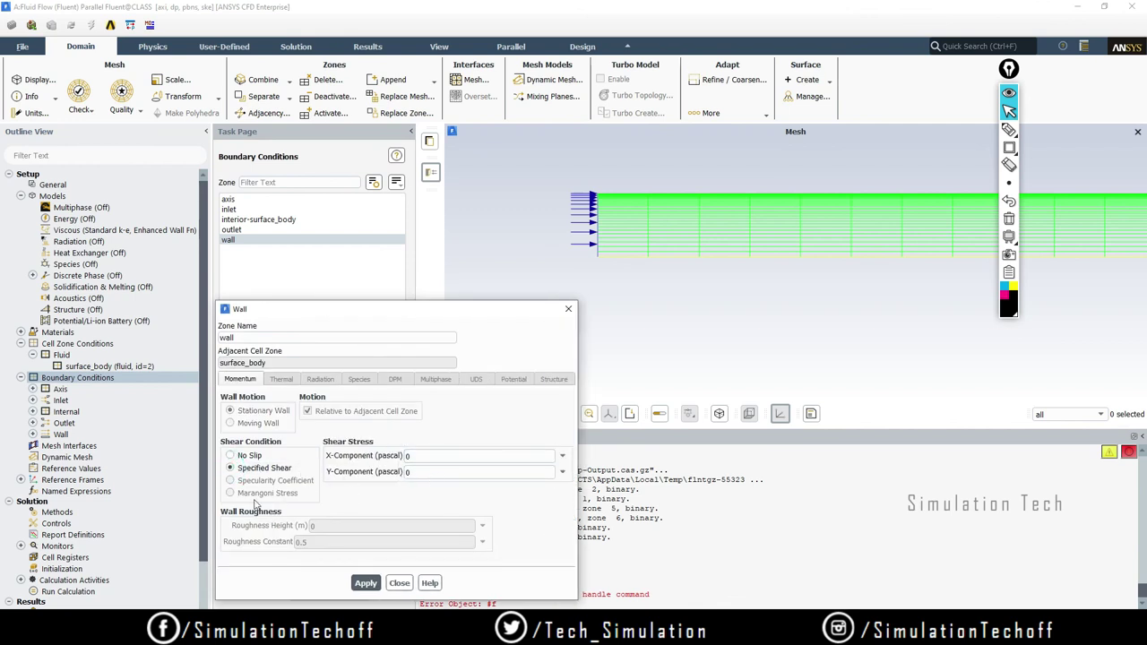
pyautogui.click(369, 584)
pyautogui.click(399, 583)
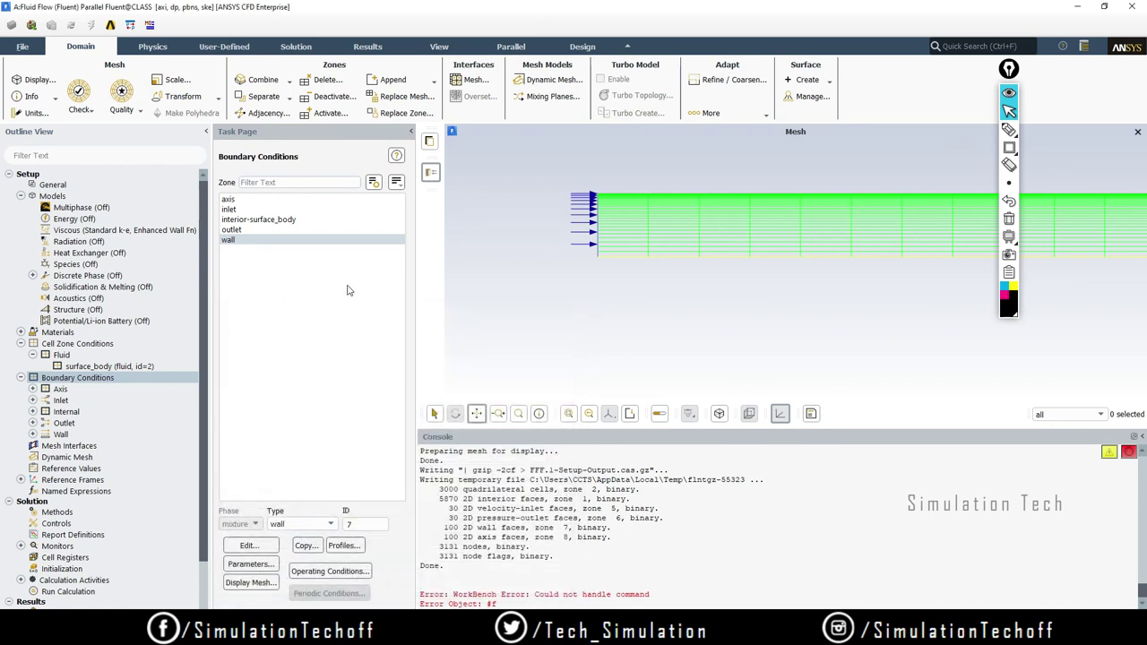
pyautogui.click(255, 200)
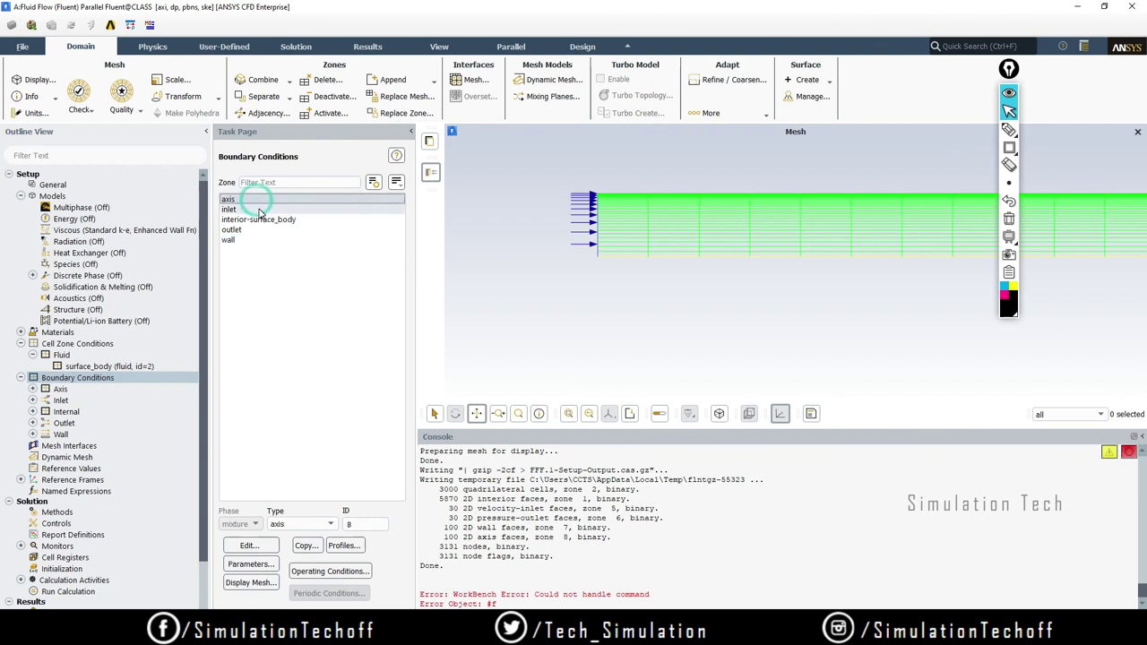
pyautogui.click(257, 209)
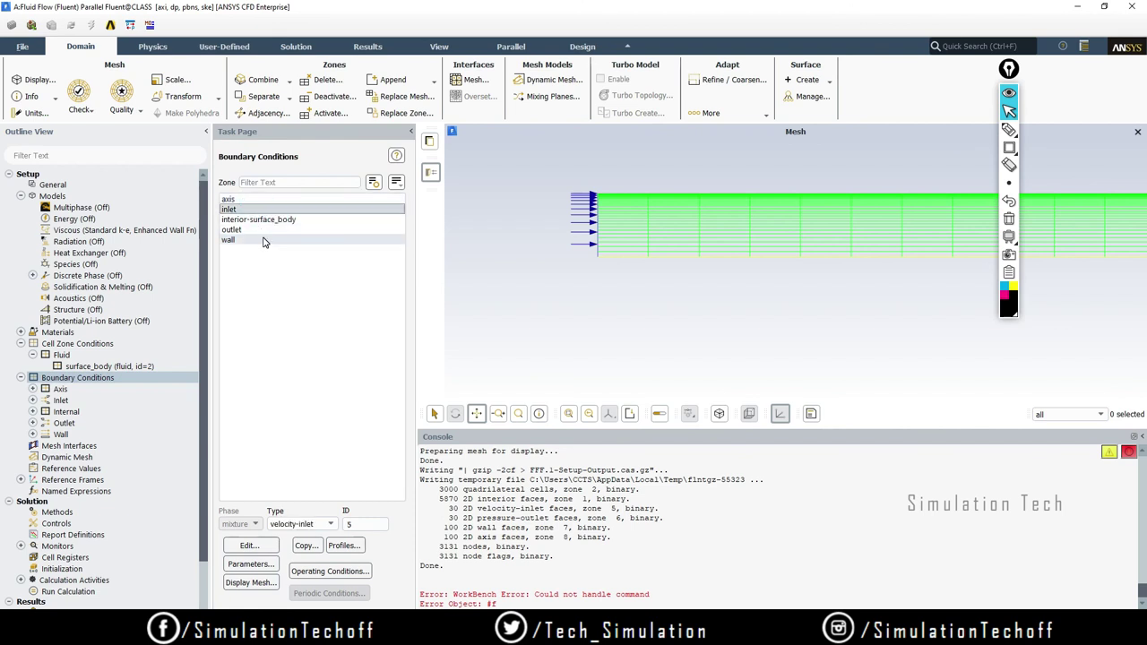
pyautogui.click(263, 231)
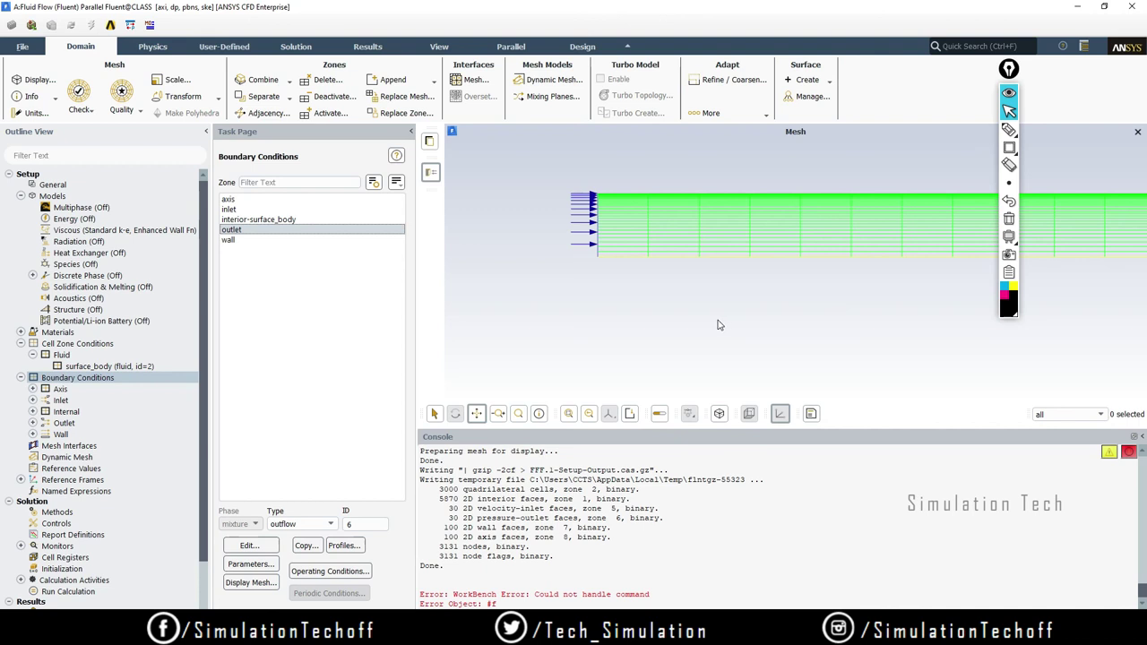
# Step: Set the pressure-velocity coupling scheme to SIMPLE in Solution Methods
pyautogui.doubleClick(66, 503)
pyautogui.doubleClick(66, 503)
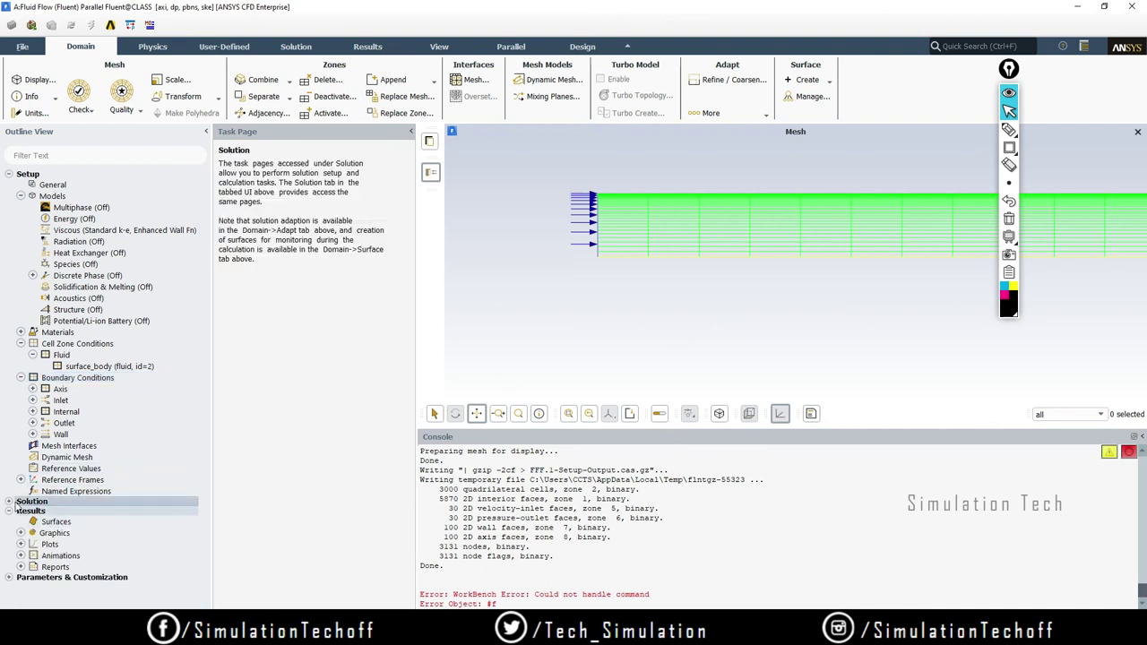
pyautogui.click(68, 512)
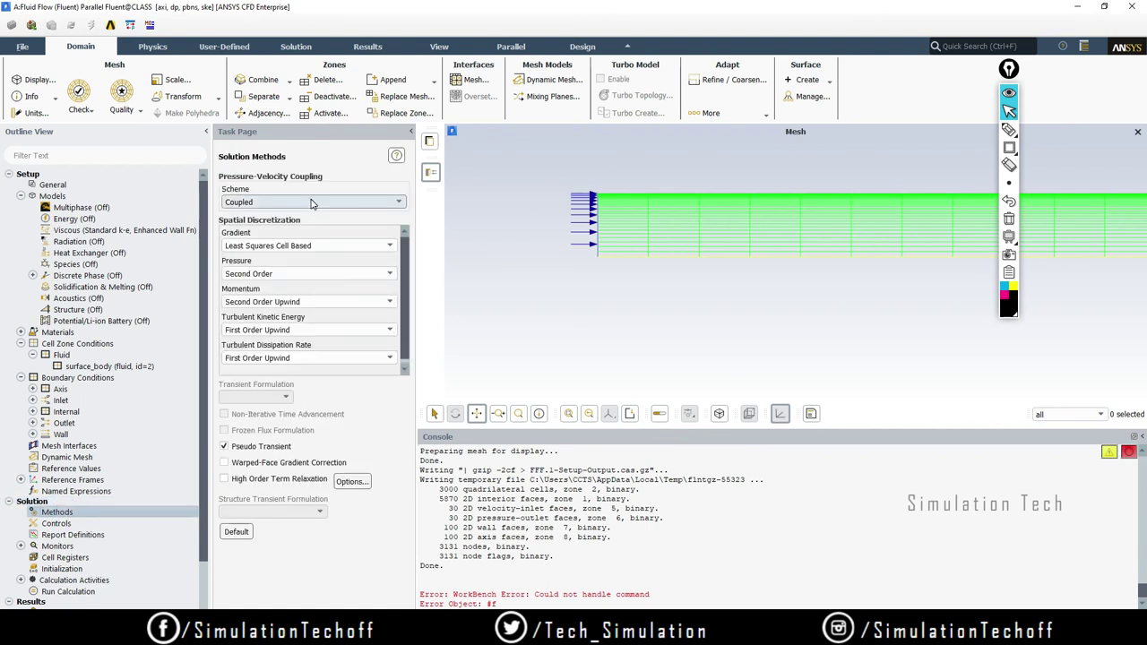
pyautogui.click(311, 203)
pyautogui.click(309, 217)
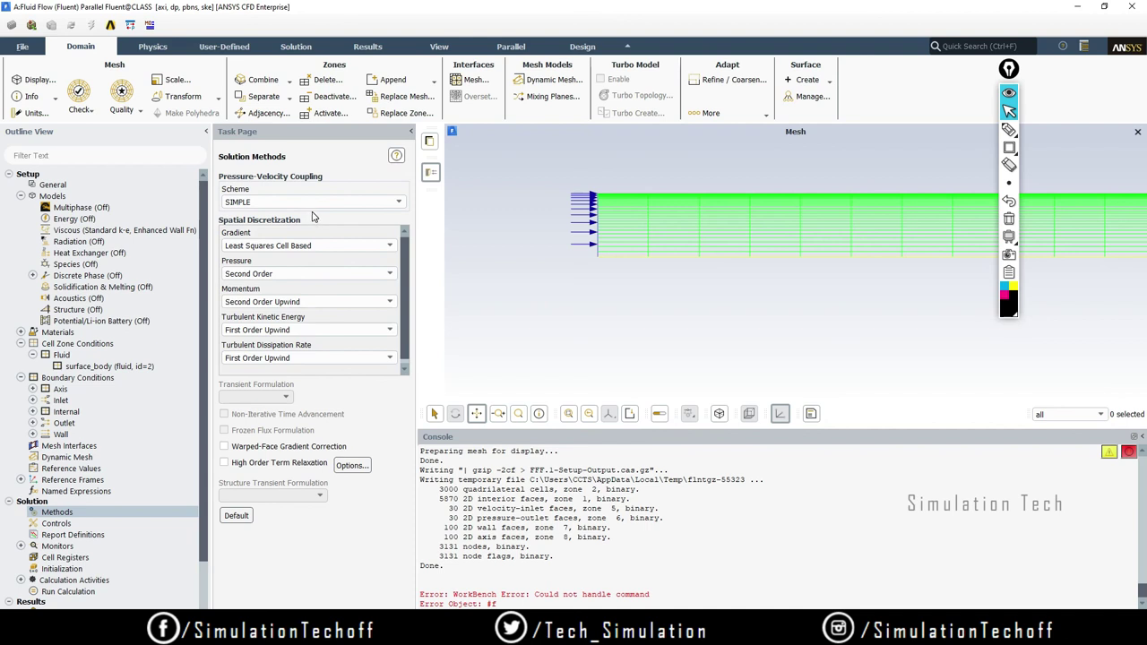
# Step: Use Second Order Upwind for turbulent kinetic energy and dissipation rate
pyautogui.click(312, 329)
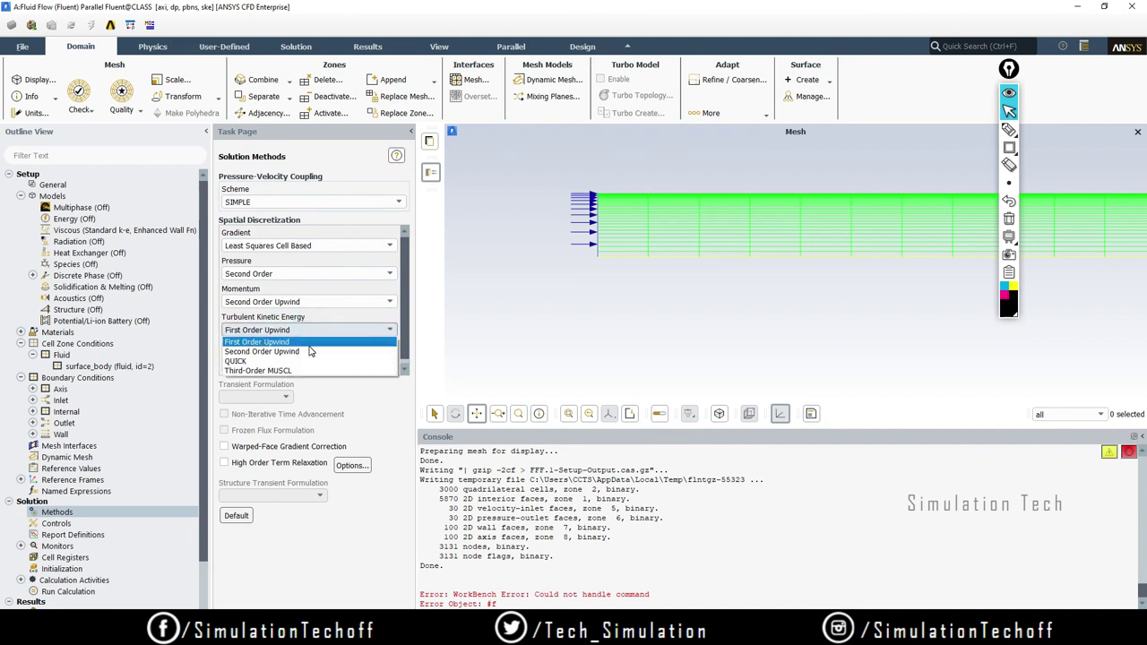
pyautogui.click(311, 351)
pyautogui.click(309, 330)
pyautogui.click(312, 352)
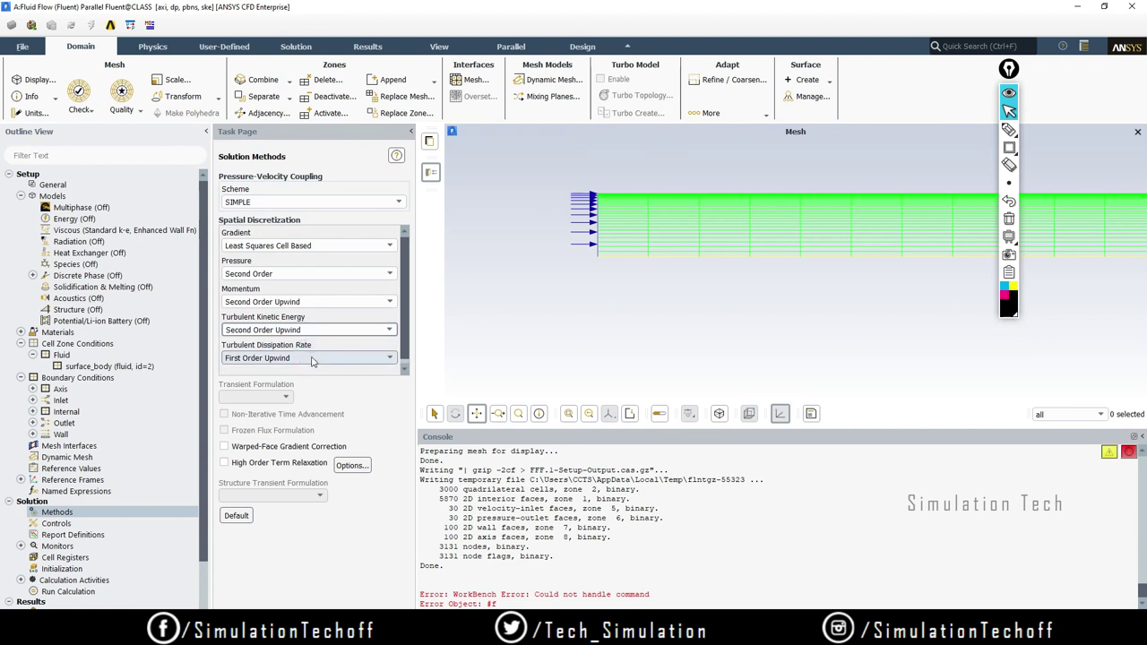
pyautogui.click(312, 359)
pyautogui.click(309, 379)
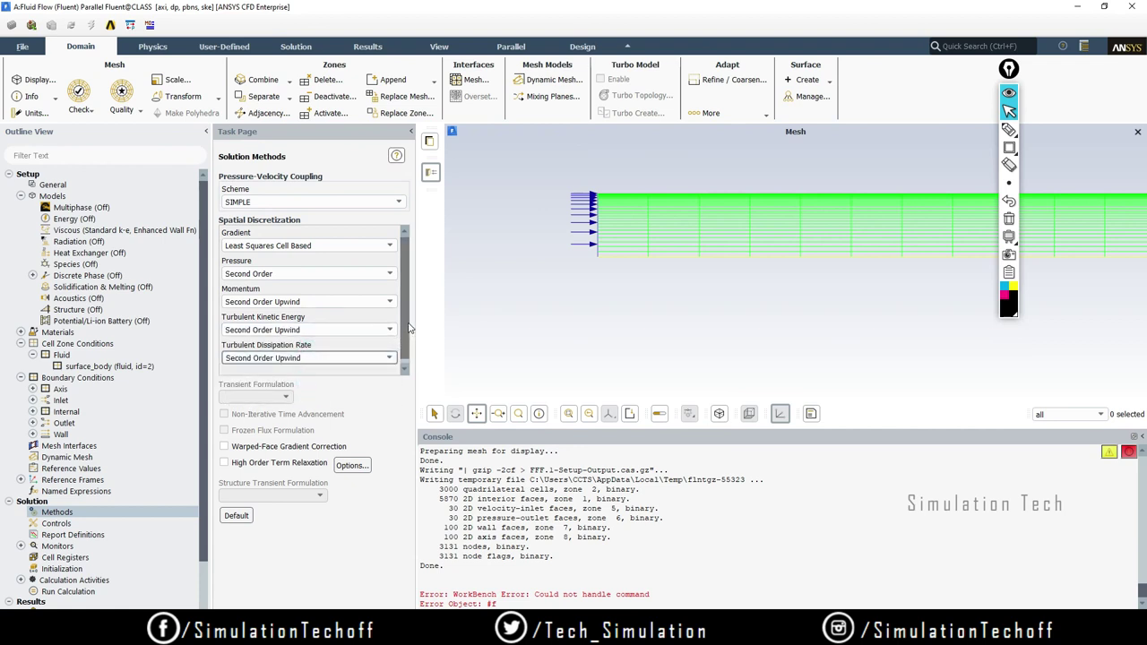
pyautogui.click(408, 324)
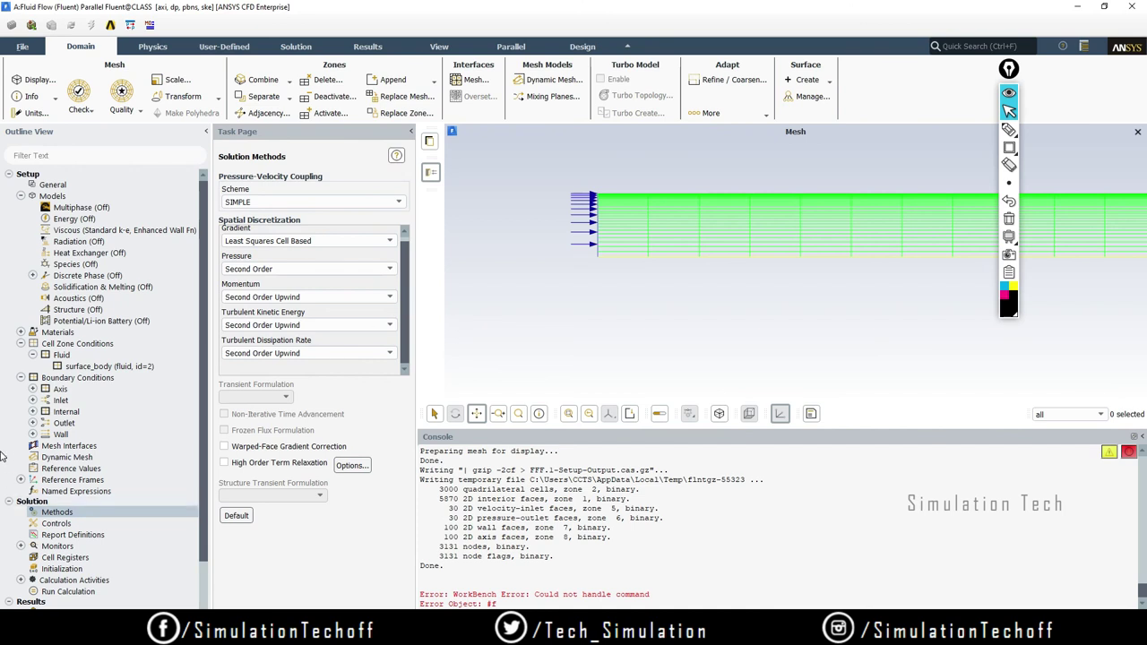
pyautogui.click(129, 568)
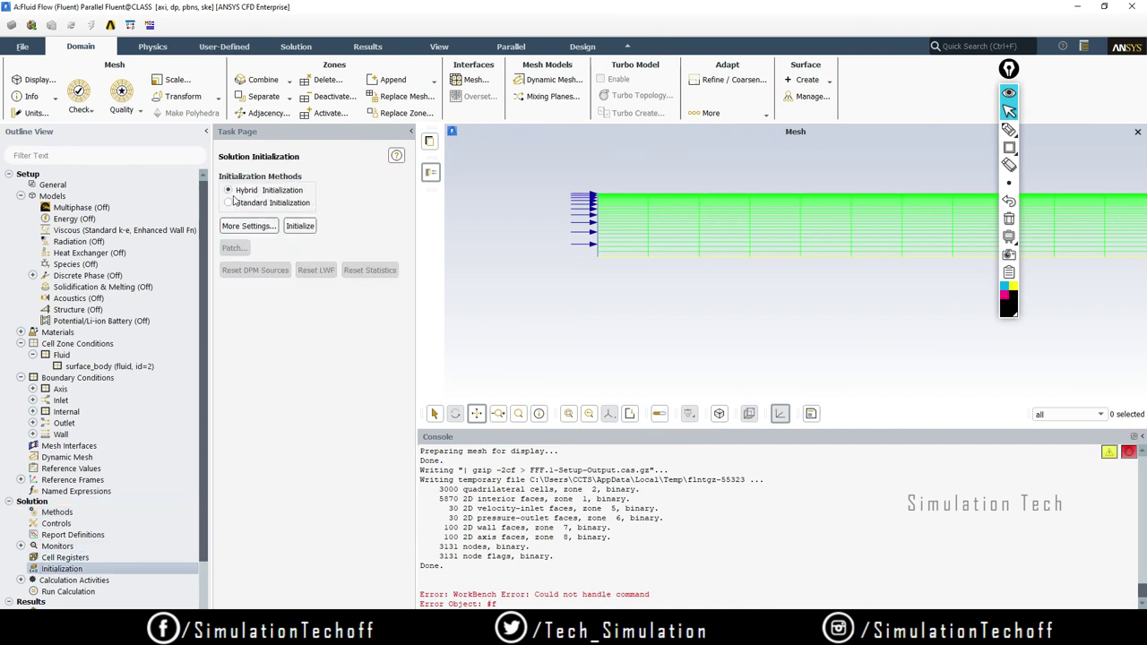
# Step: Run hybrid initialization of the flow field
pyautogui.click(299, 226)
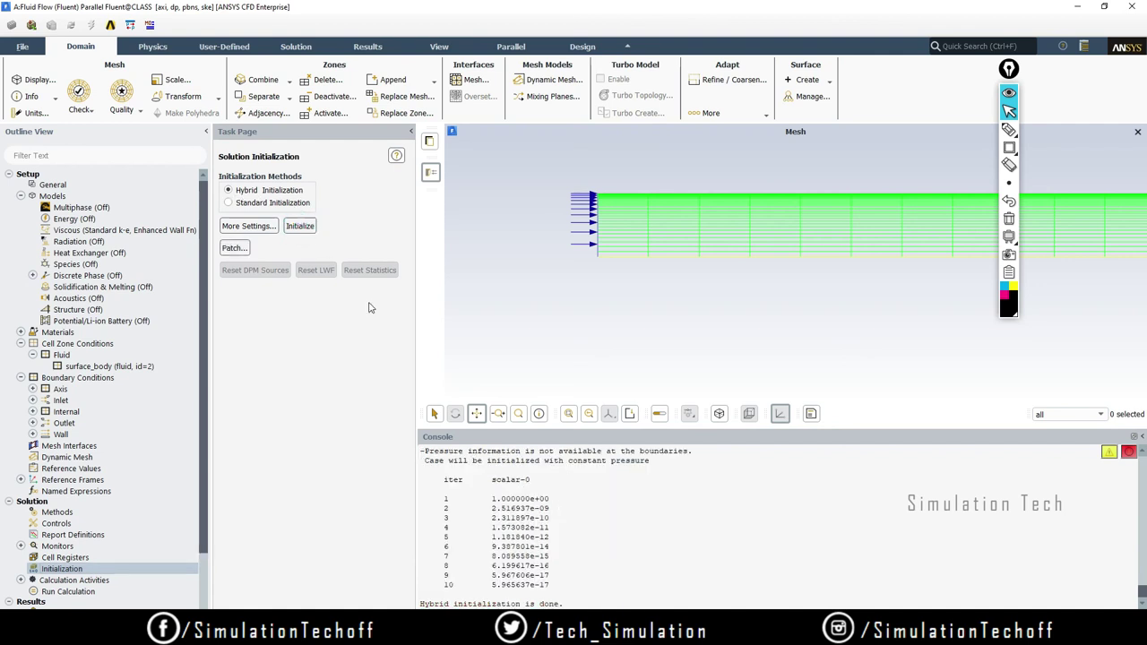
pyautogui.moveTo(444, 496); pyautogui.dragTo(554, 587)
pyautogui.click(579, 587)
pyautogui.click(111, 591)
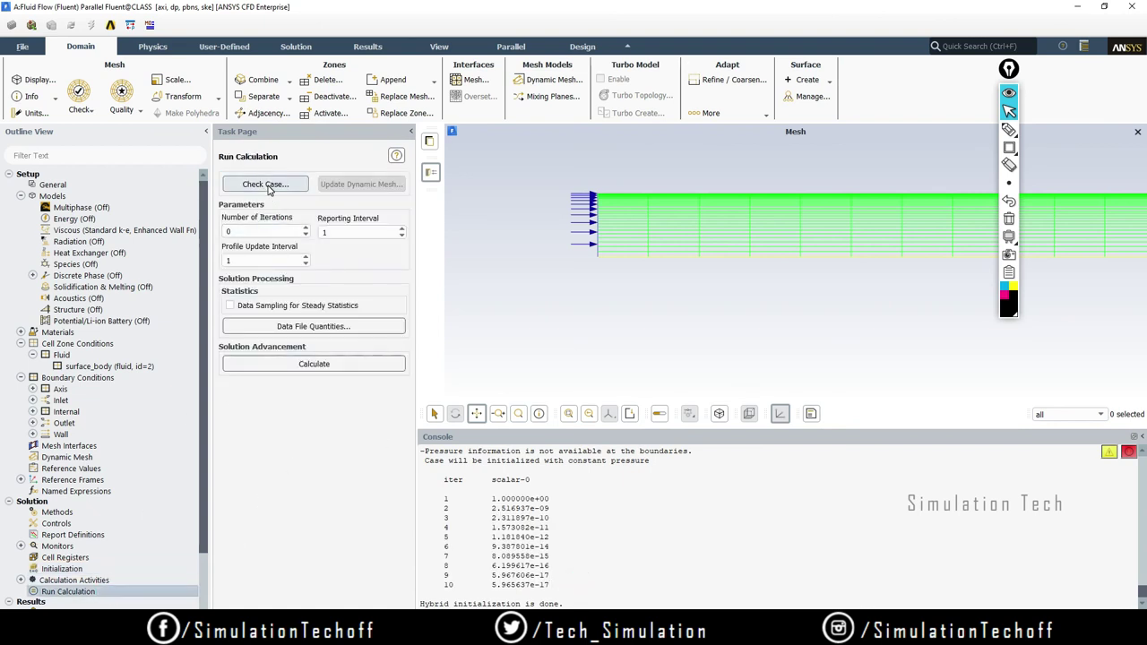
# Step: Run the calculation with 700 iterations; the residuals converge at iteration 93
pyautogui.doubleClick(240, 231)
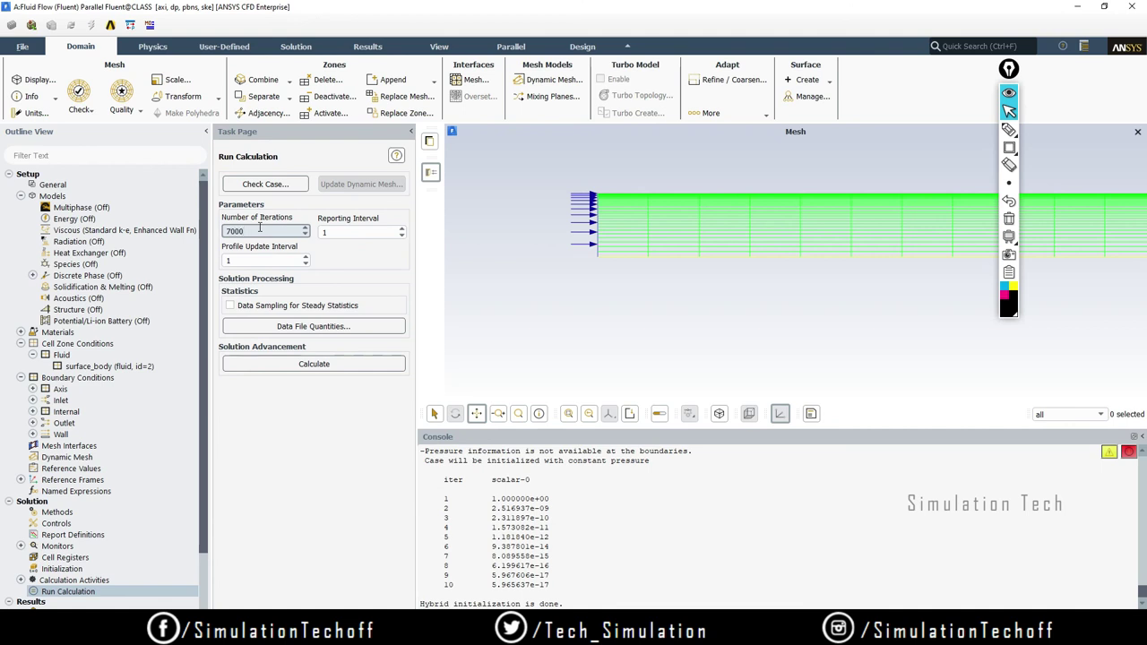
pyautogui.click(305, 363)
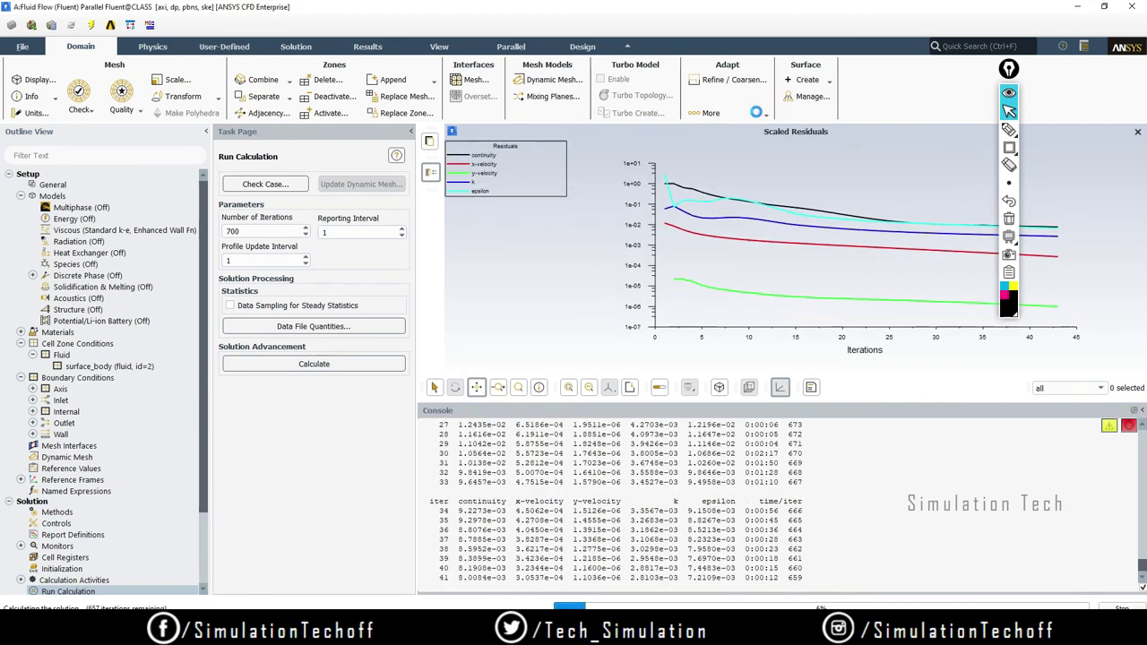
pyautogui.click(1009, 70)
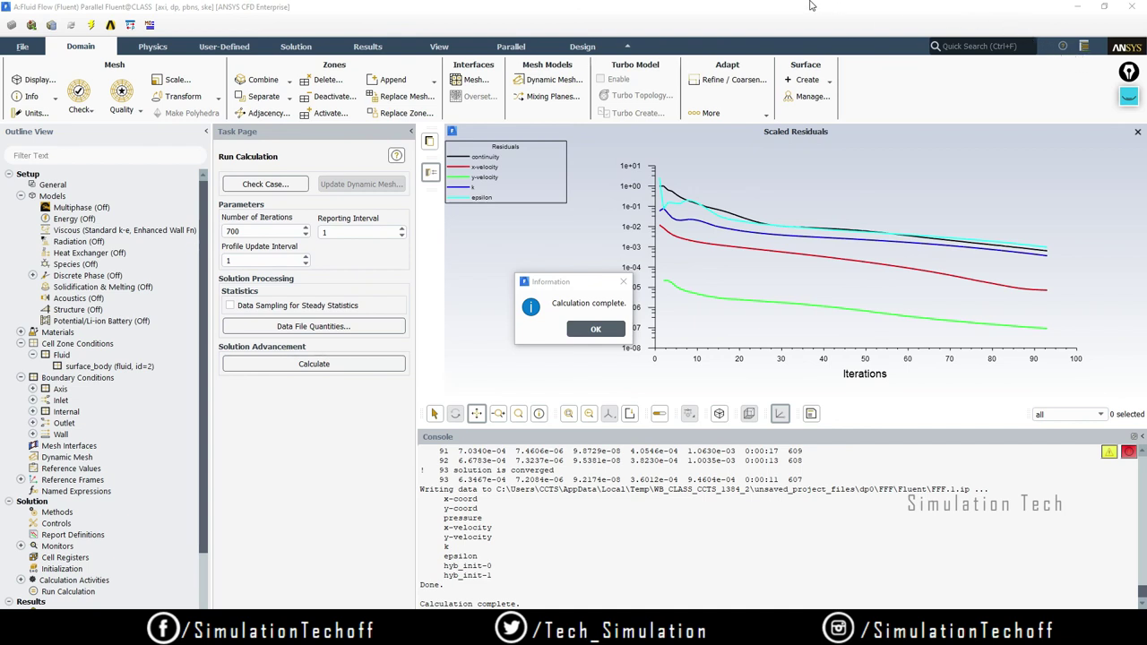
# Step: Inspect the converged solution in the graphics window using the view toolbar controls
pyautogui.hotkey('ctrl', 'shift', 'r')
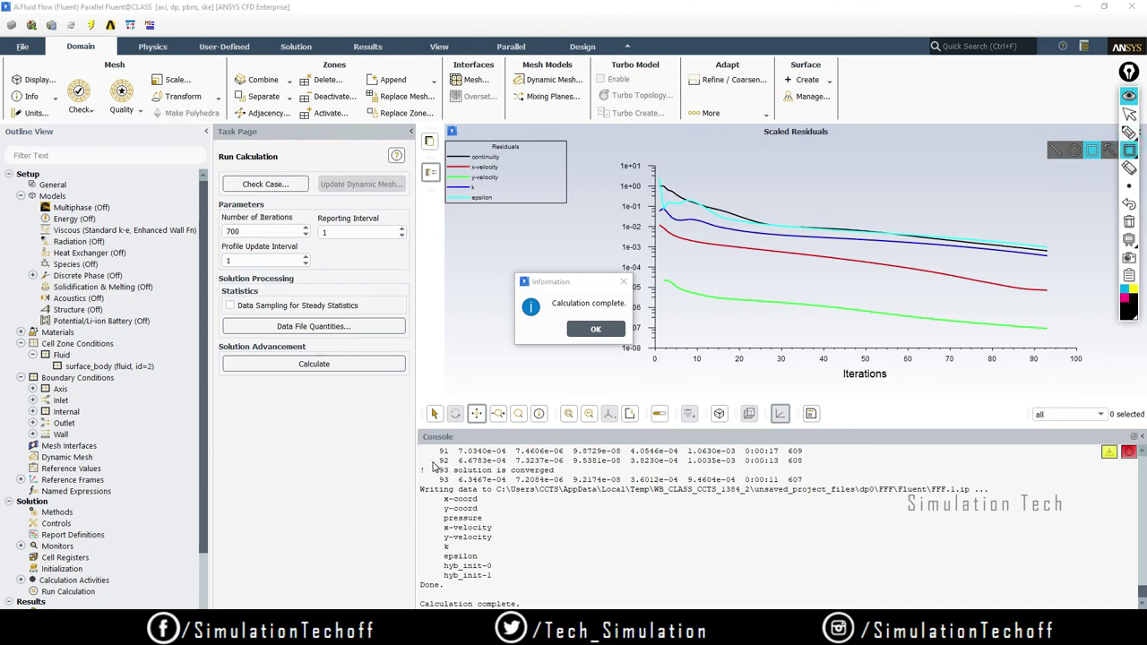
pyautogui.moveTo(432, 464)
pyautogui.mouseDown()
pyautogui.moveTo(577, 489)
pyautogui.moveTo(572, 479)
pyautogui.mouseUp()
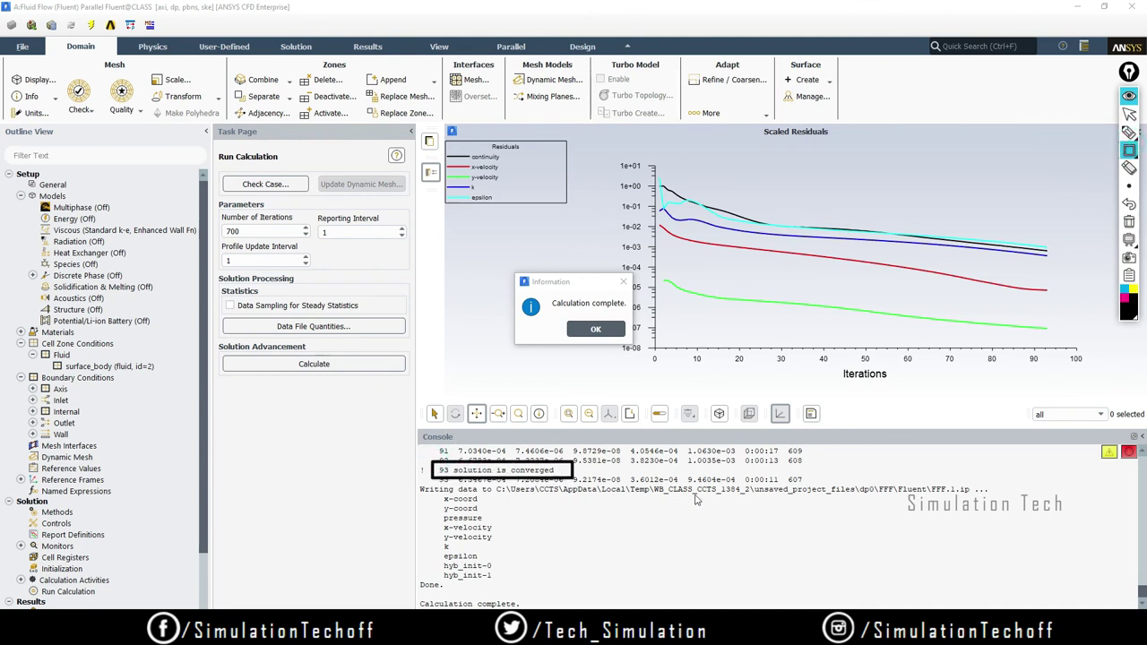
pyautogui.click(1129, 186)
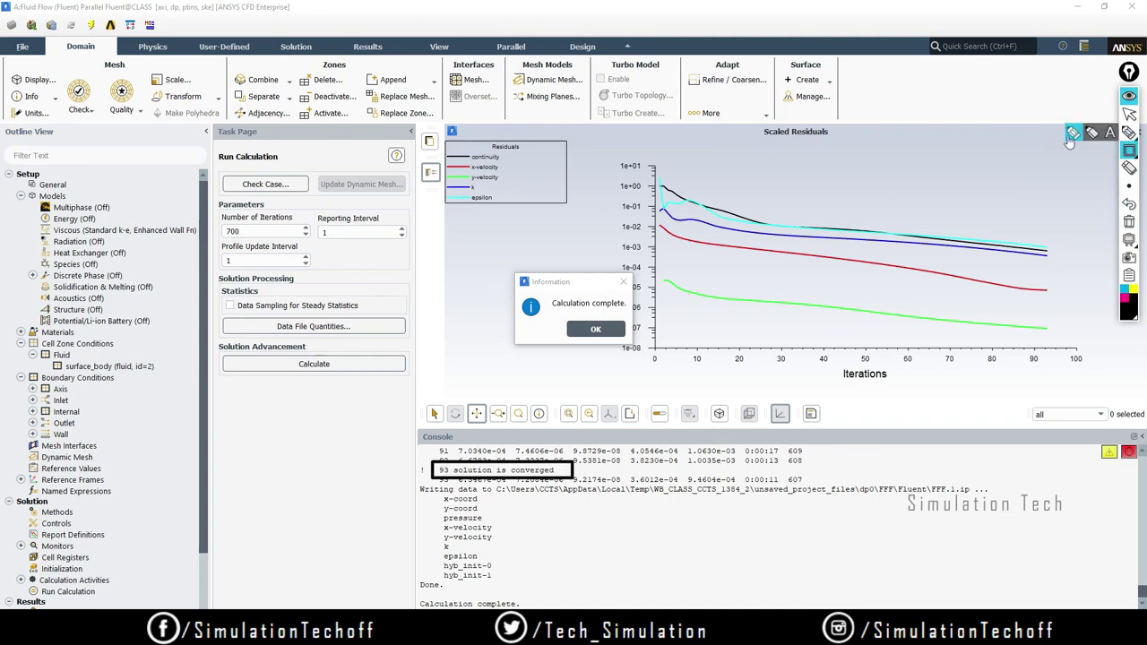
pyautogui.click(1128, 150)
pyautogui.click(1128, 132)
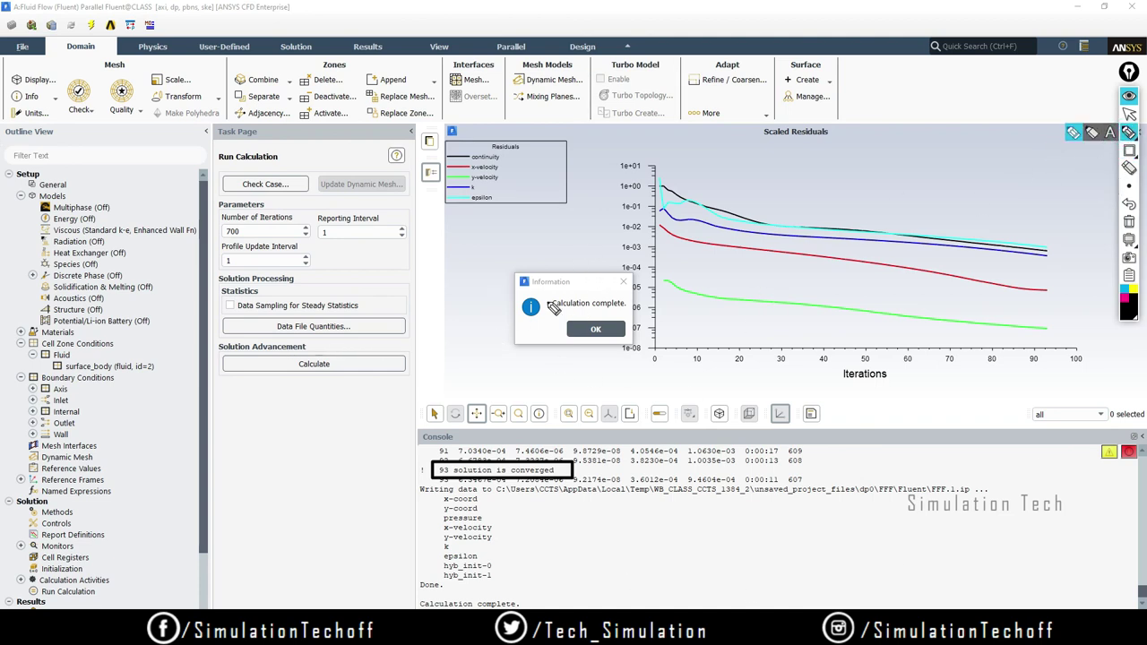
pyautogui.moveTo(643, 301); pyautogui.dragTo(683, 283)
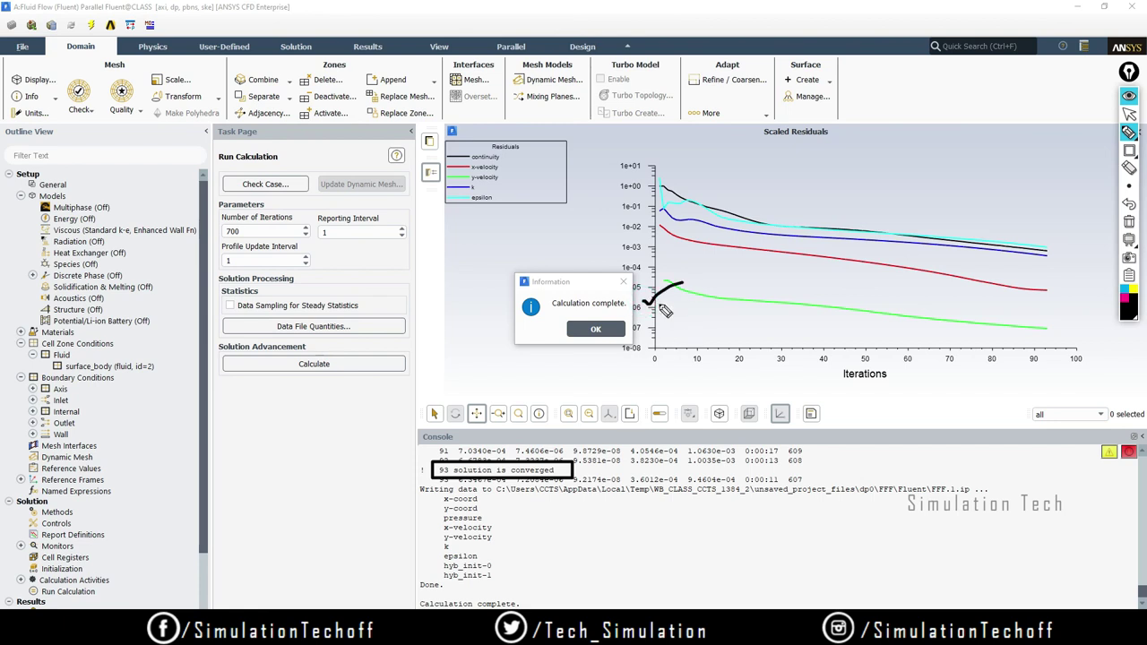
pyautogui.click(1128, 222)
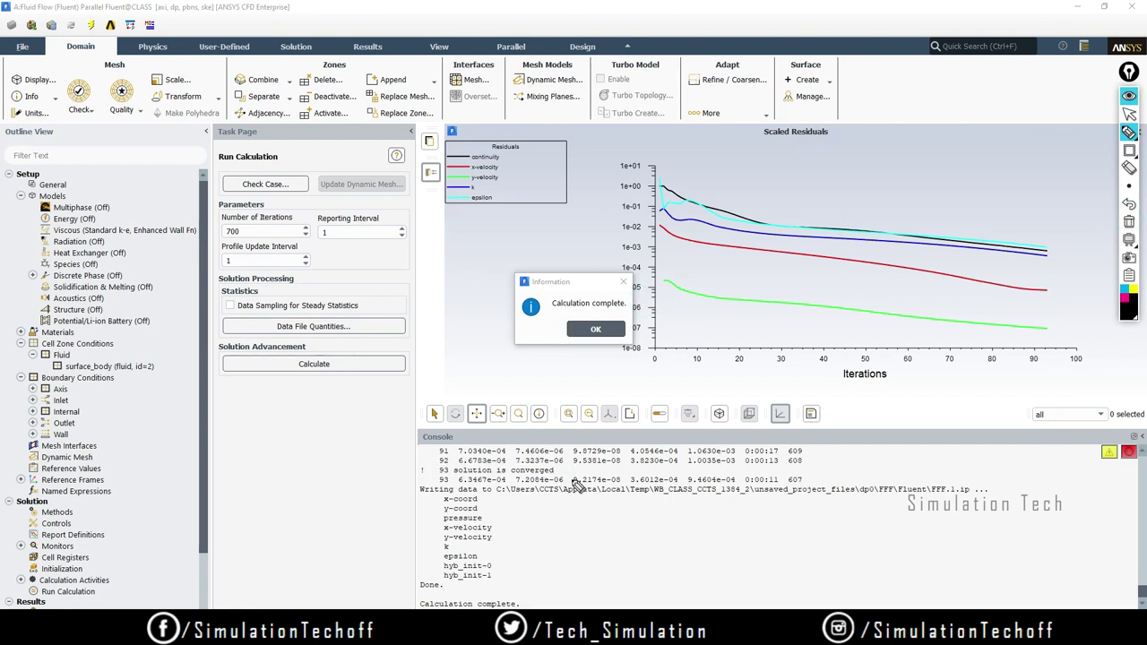
pyautogui.moveTo(565, 468); pyautogui.dragTo(584, 459)
pyautogui.moveTo(222, 215)
pyautogui.mouseDown()
pyautogui.moveTo(265, 242)
pyautogui.moveTo(260, 217)
pyautogui.moveTo(206, 217)
pyautogui.mouseUp()
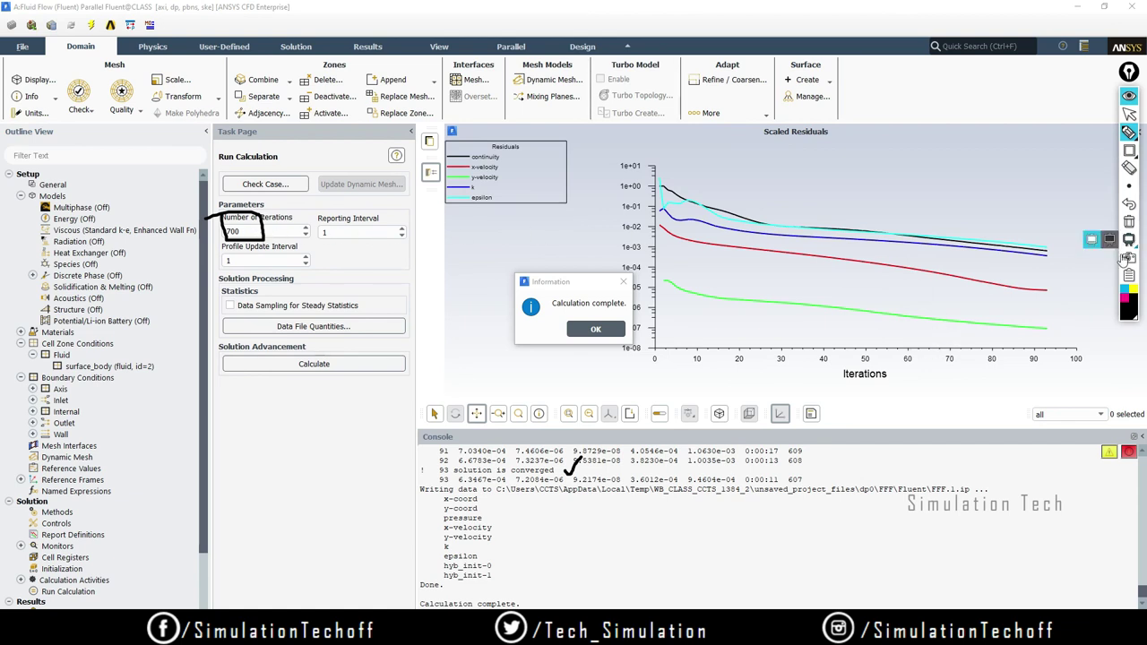
pyautogui.click(1132, 226)
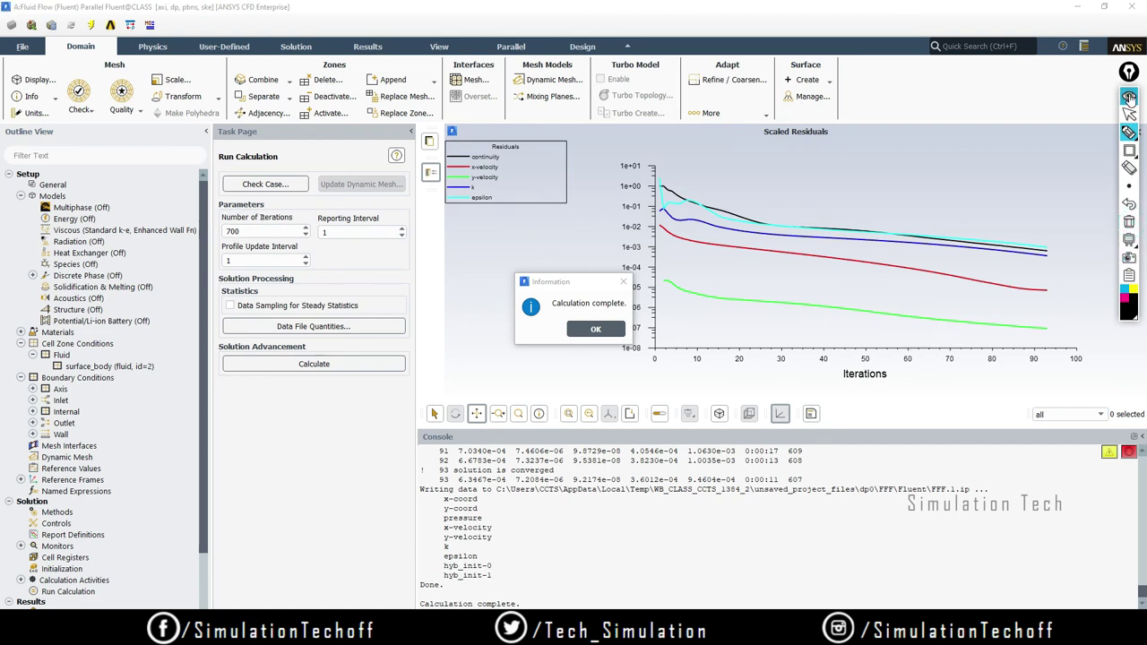
pyautogui.click(1130, 79)
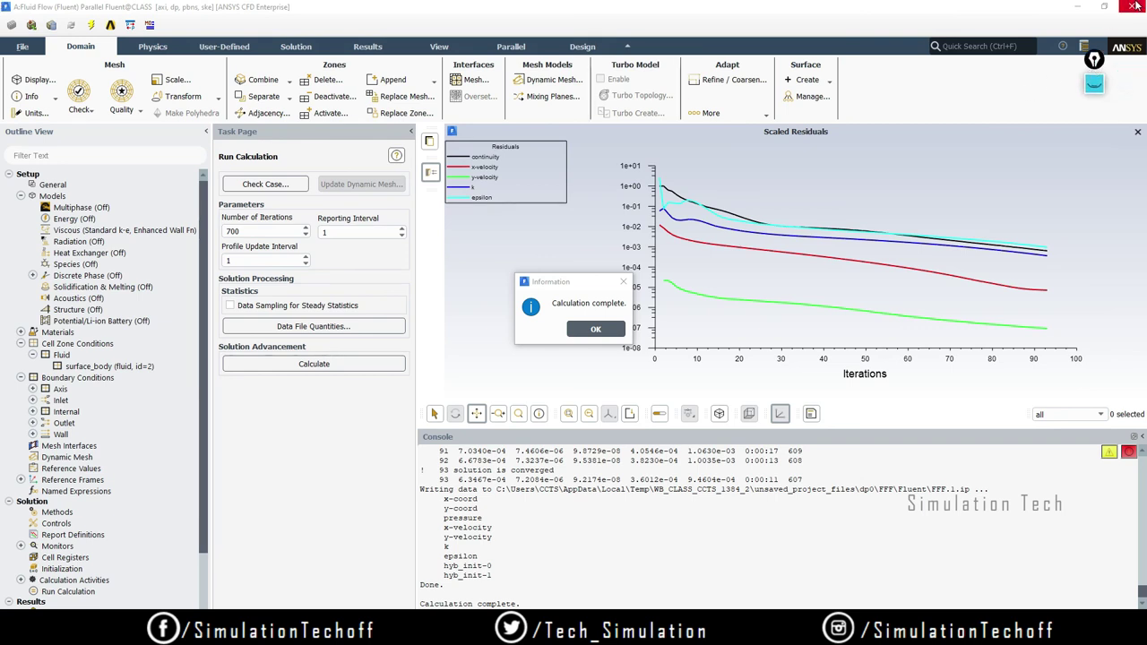
# Step: Quit Fluent, dismiss the completion messages, and select the Workbench Results cell
pyautogui.click(1131, 6)
pyautogui.click(578, 330)
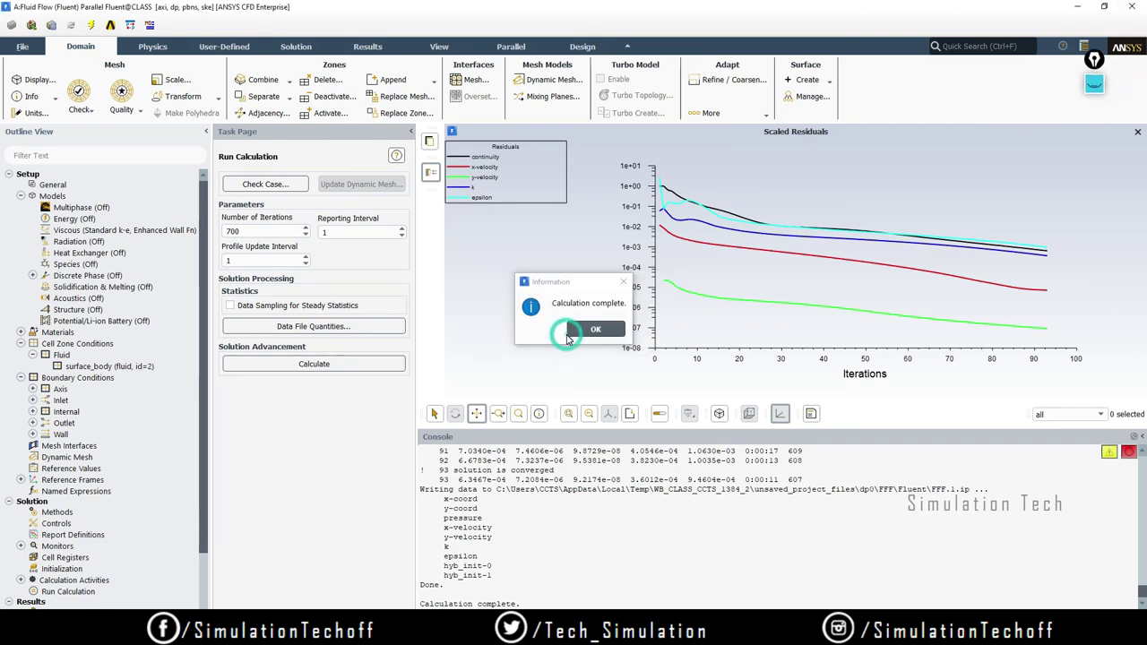
pyautogui.click(595, 330)
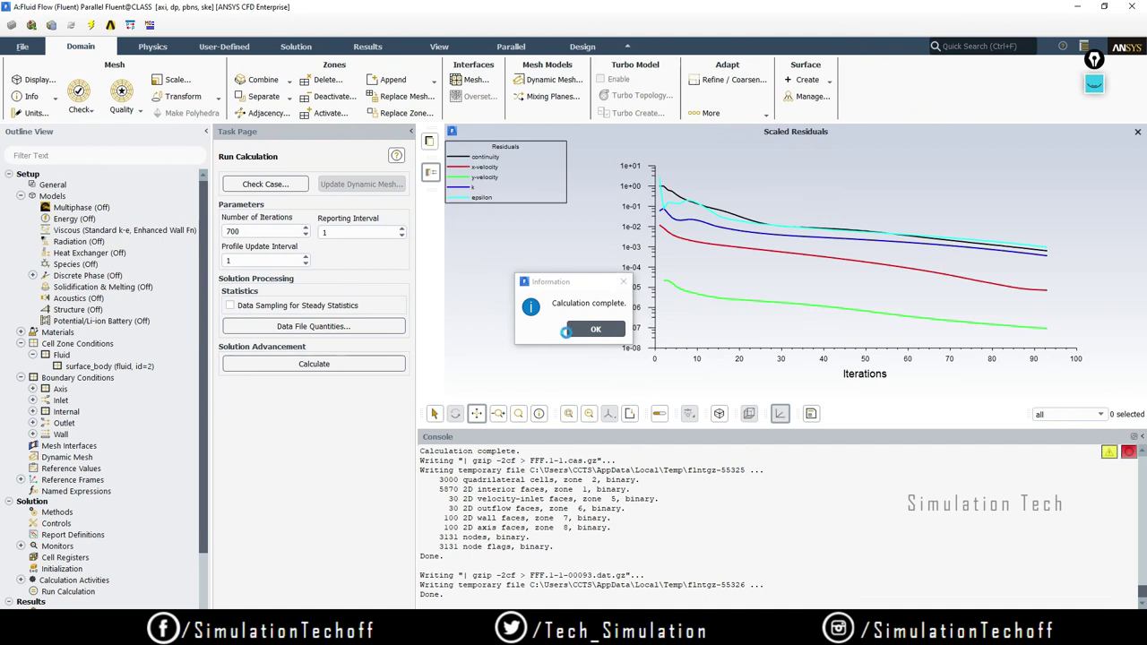
pyautogui.click(568, 330)
pyautogui.click(215, 193)
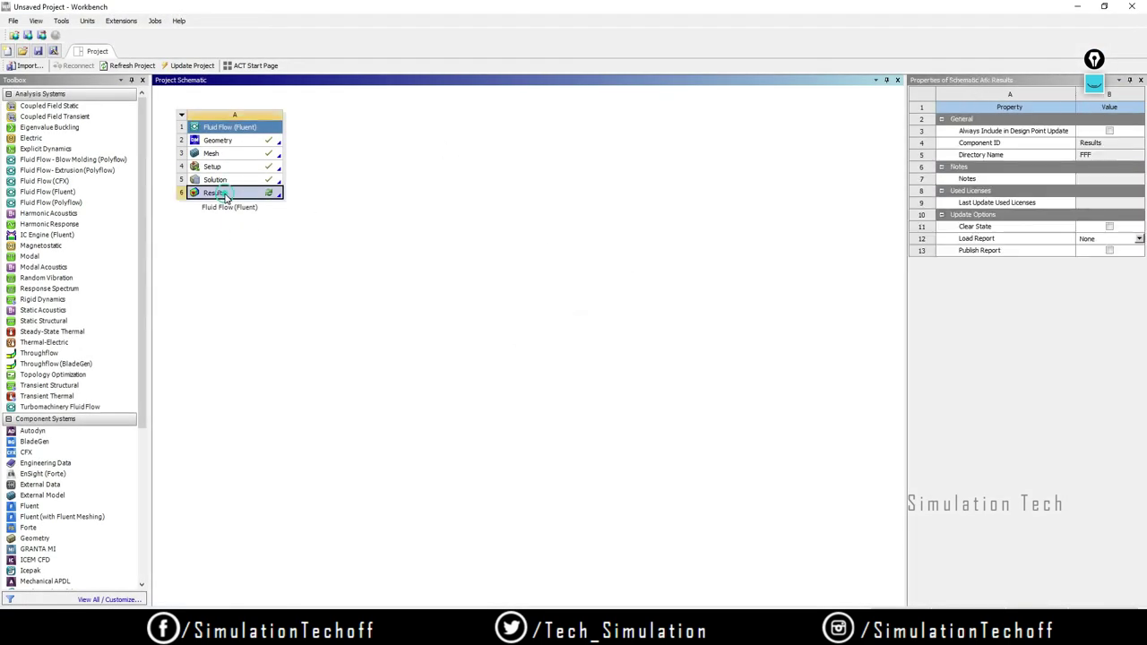